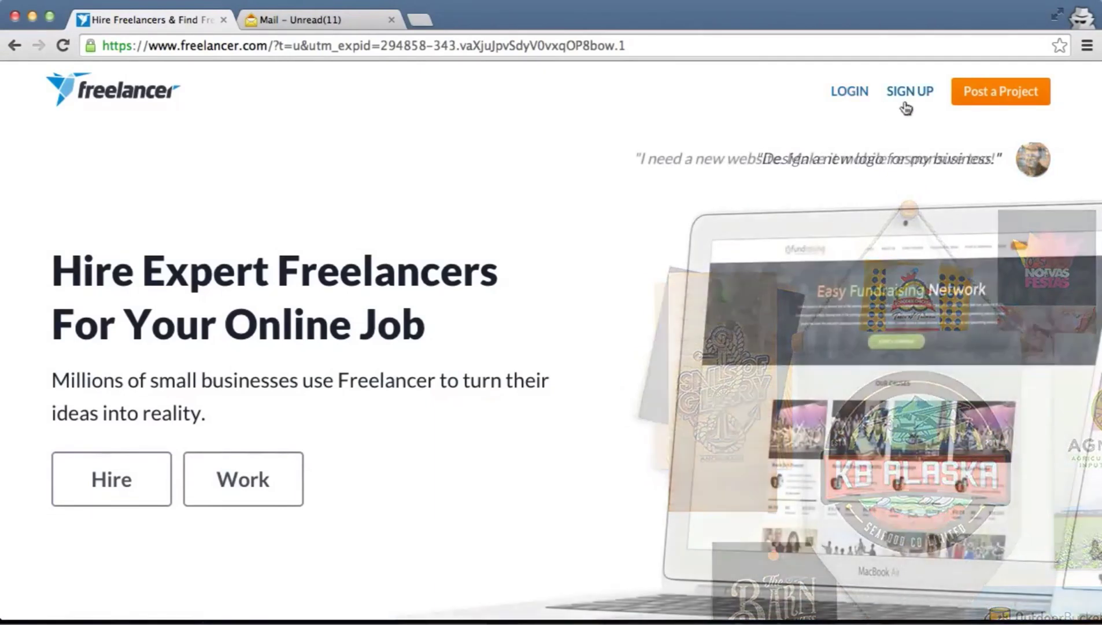
Open the free sign-up form from the Freelancer.com home page and scroll down to it
left_click(909, 95)
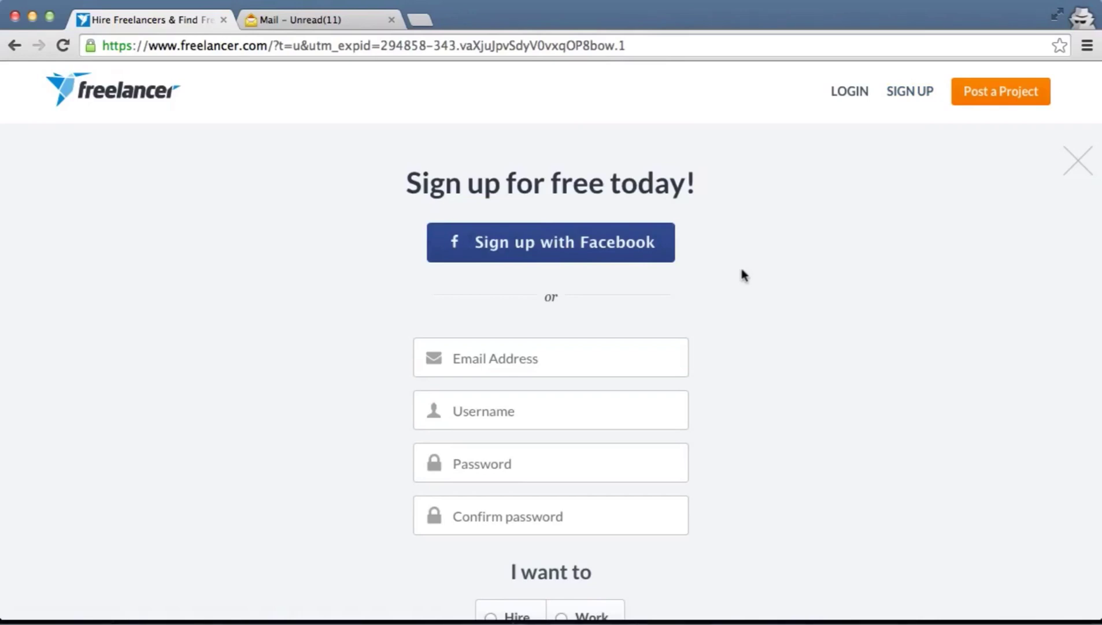
scroll(756, 308, "down", 3)
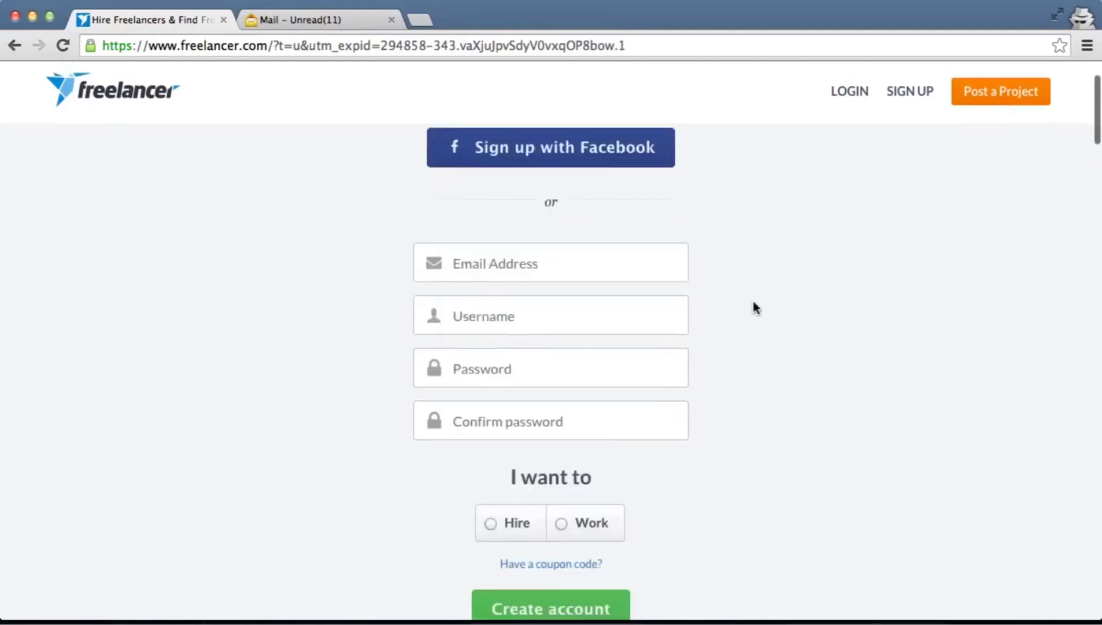
Enter the e-mail address on the sign-up form and begin typing a username
left_click(552, 239)
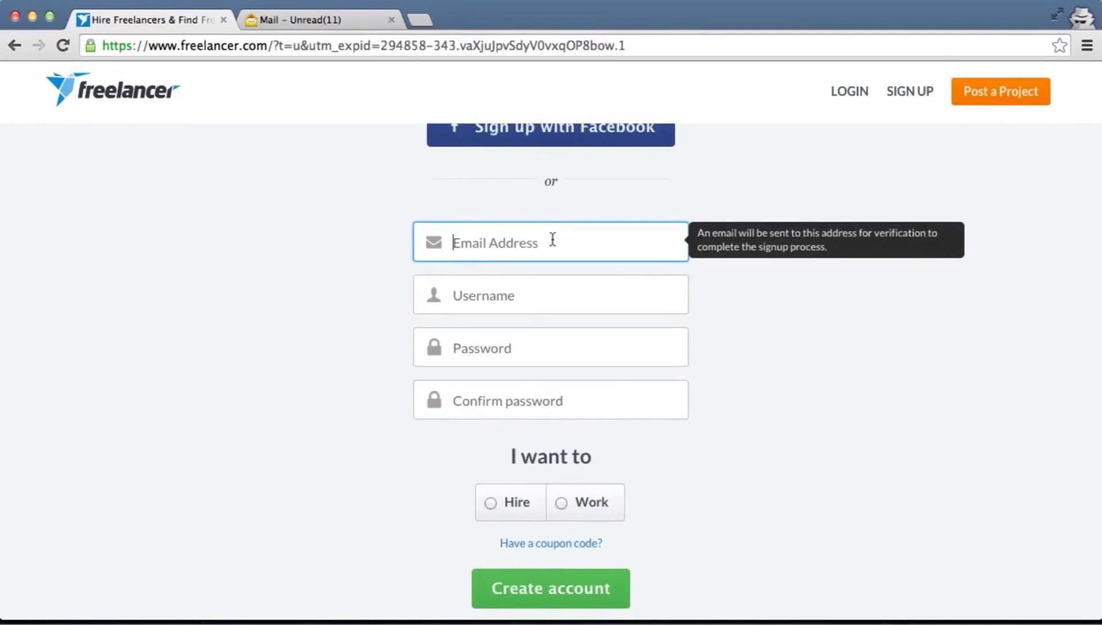
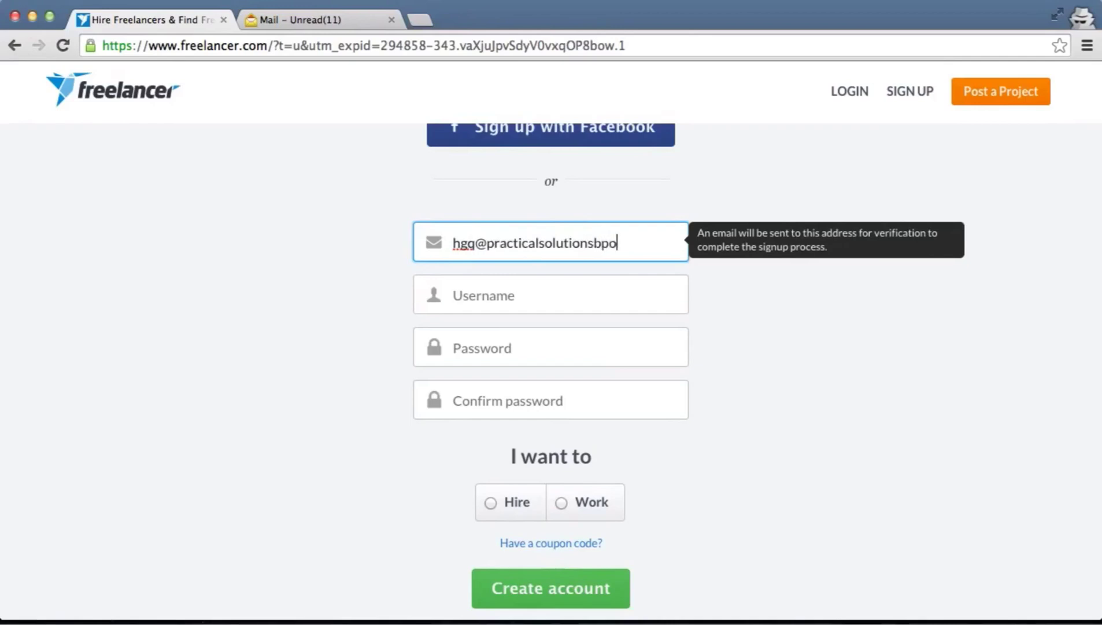
left_click(546, 296)
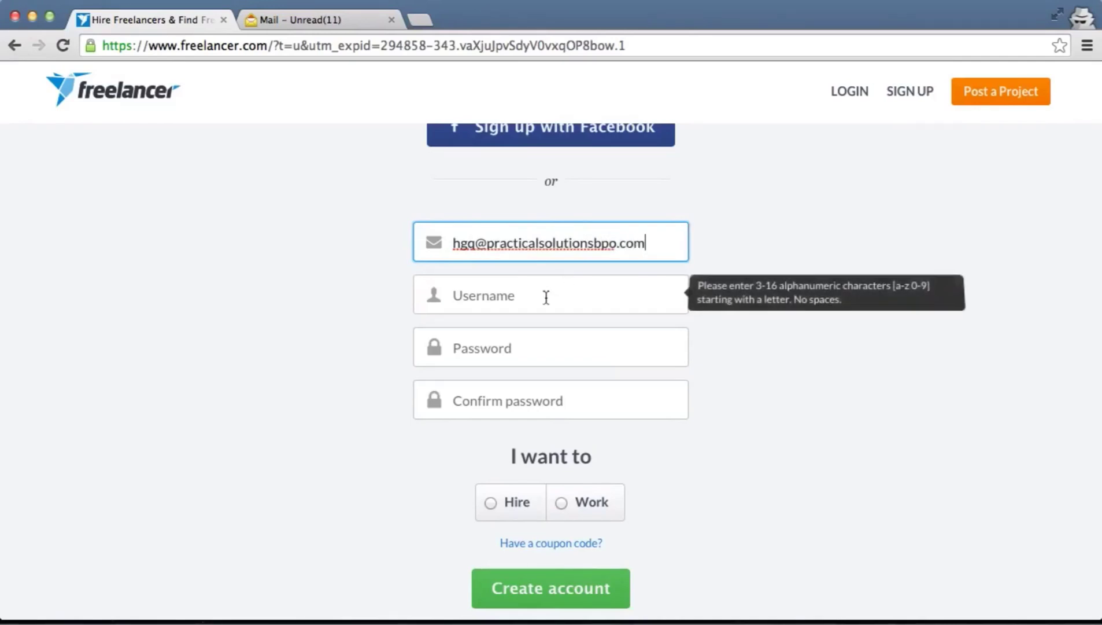
type("hgq")
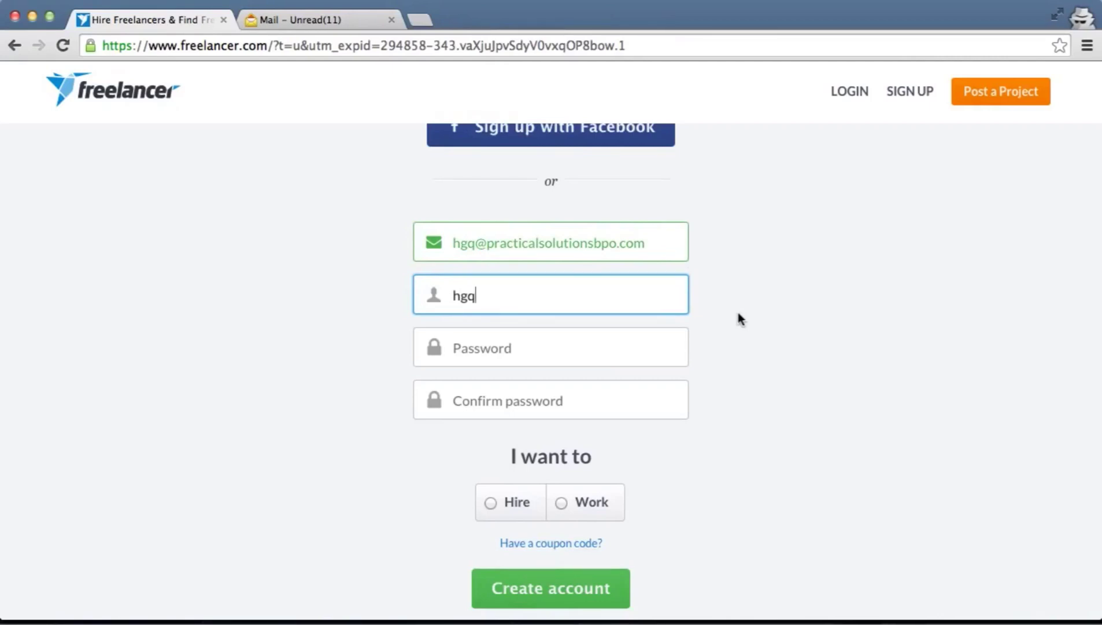
Rework the username, removing the spaces, until the sign-up form accepts it
key("BackSpace")
key("BackSpace")
key("BackSpace")
type("Geek")
key("BackSpace")
type("ek Labs Ash")
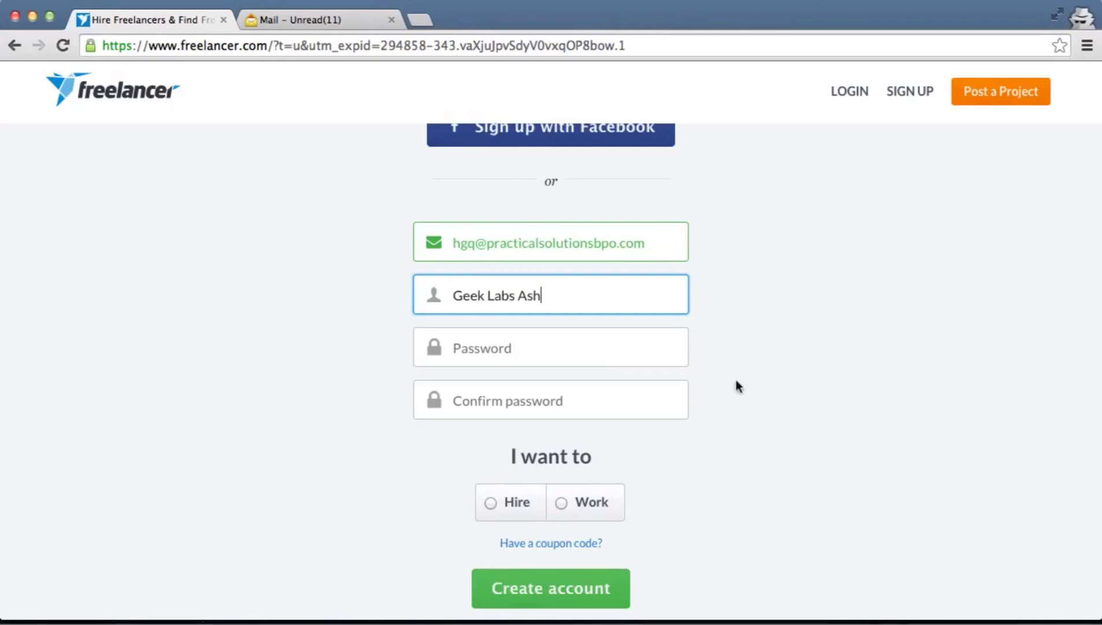
left_click(556, 347)
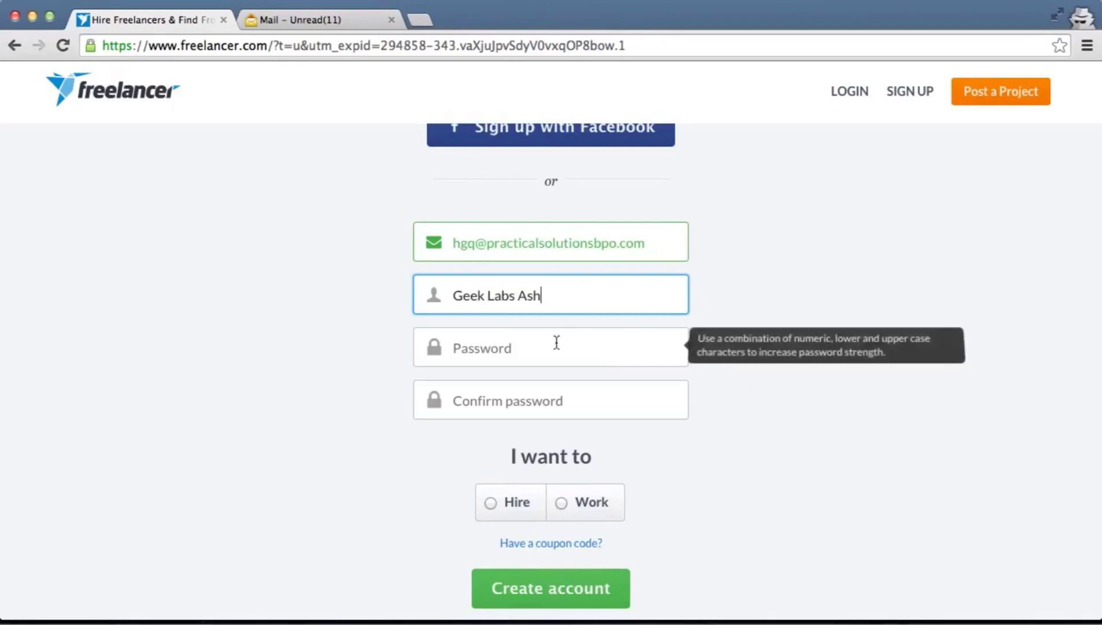
key("shift+Tab")
key("BackSpace")
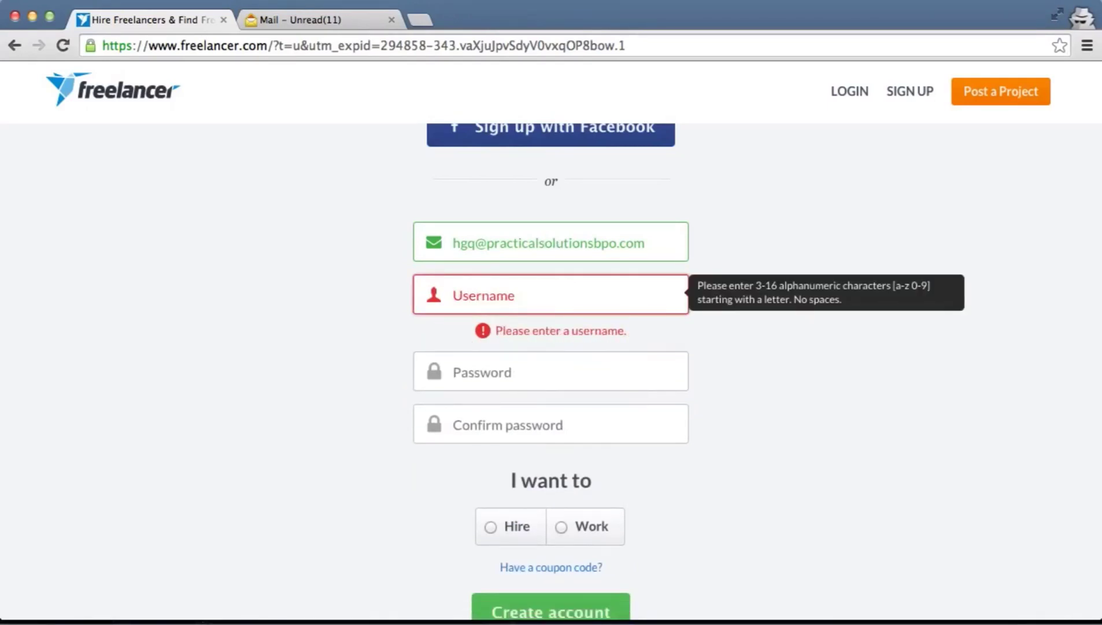
type("Geek ")
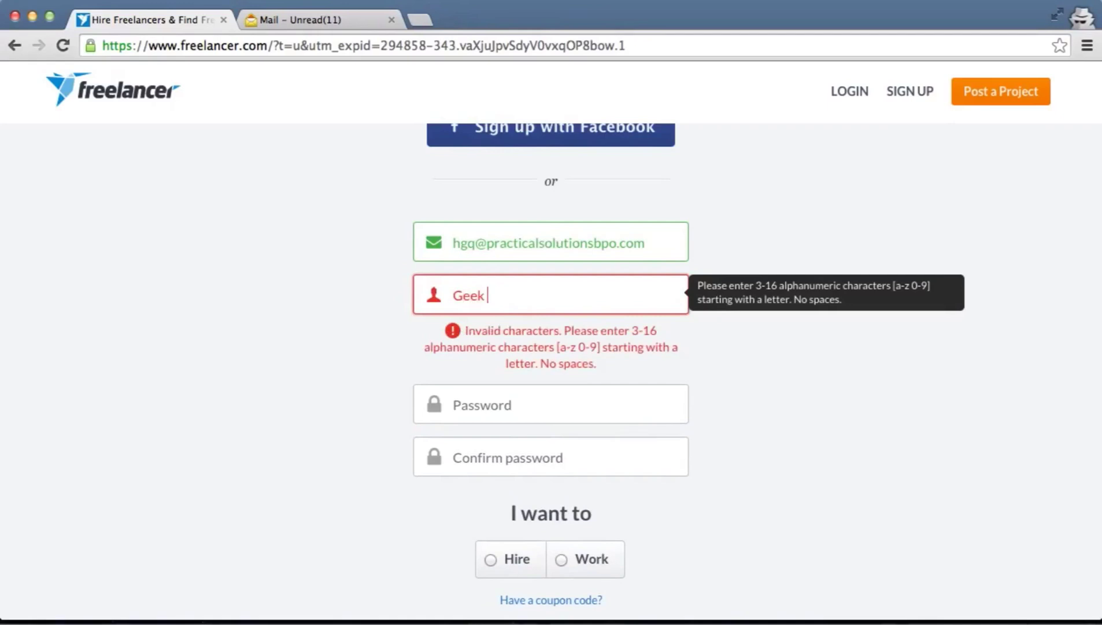
type("Labs")
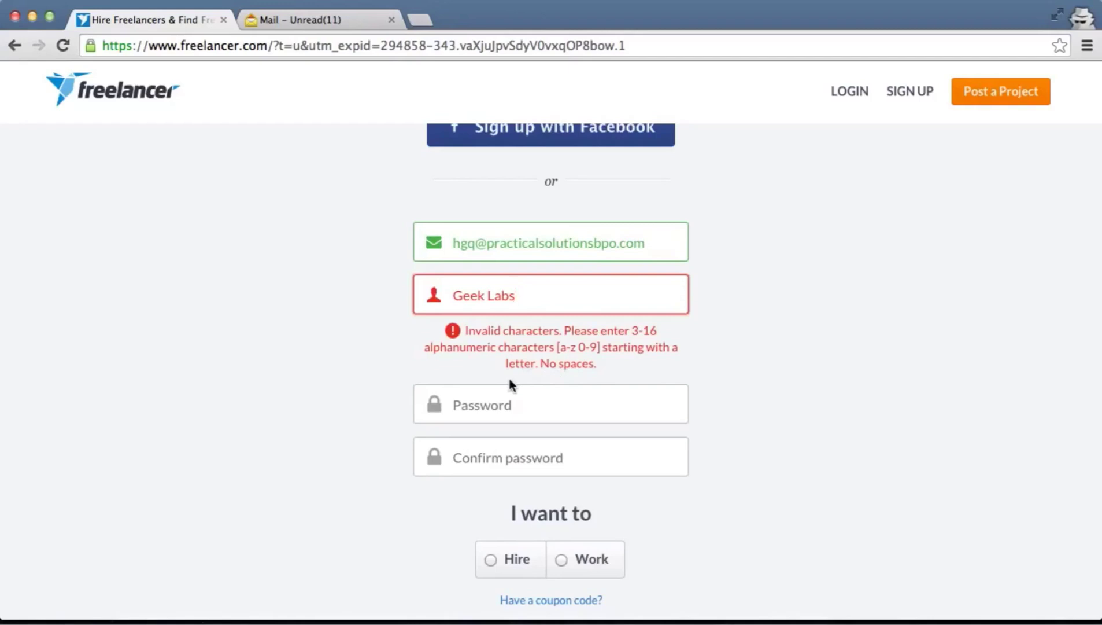
left_click(487, 290)
key("BackSpace")
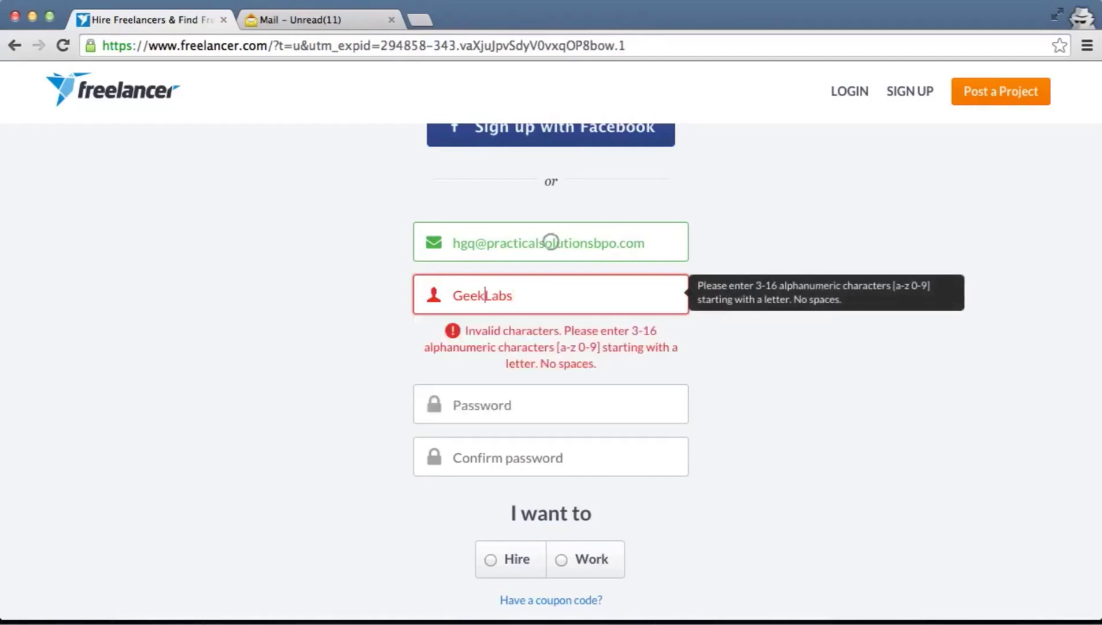
key("Right")
key("Right")
key("Right")
key("Right")
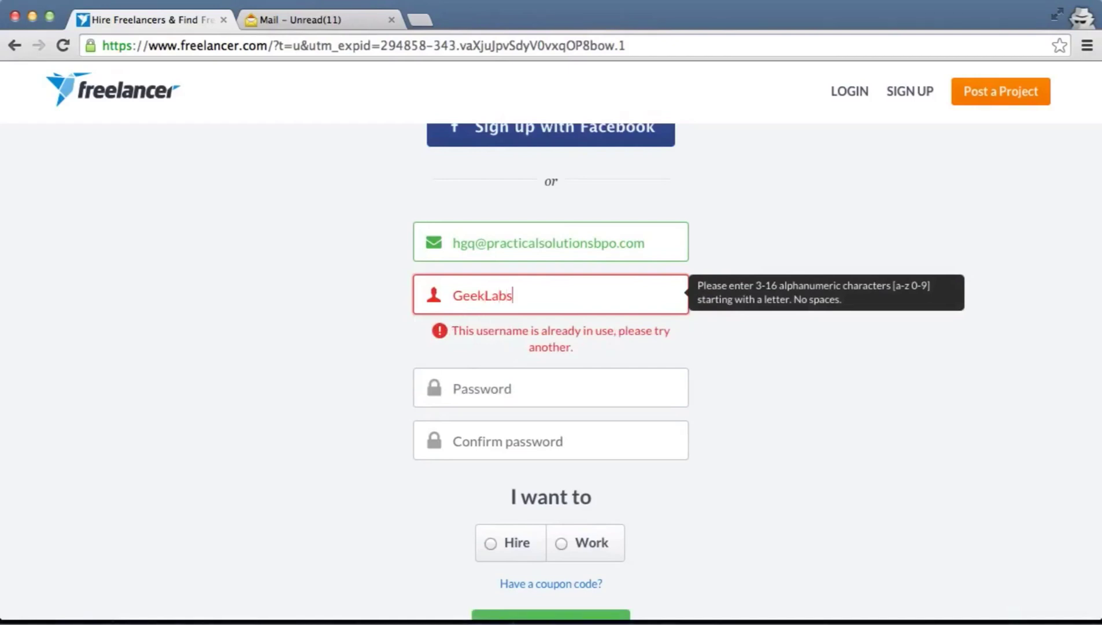
type("Ash")
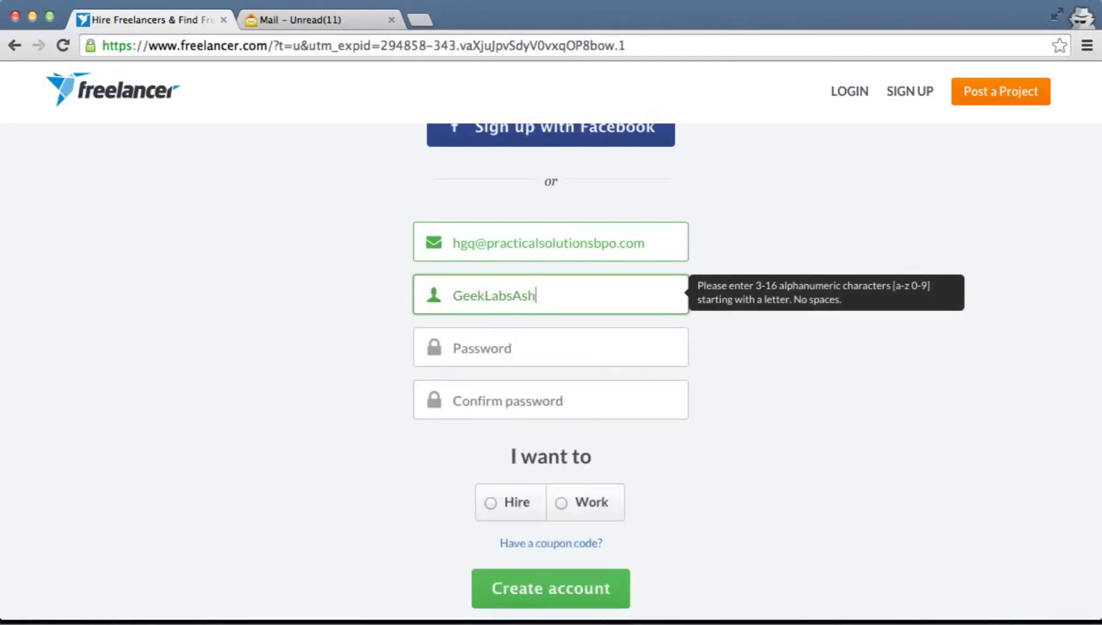
Enter and confirm a good-strength password, and choose Work as the account purpose
left_click(584, 354)
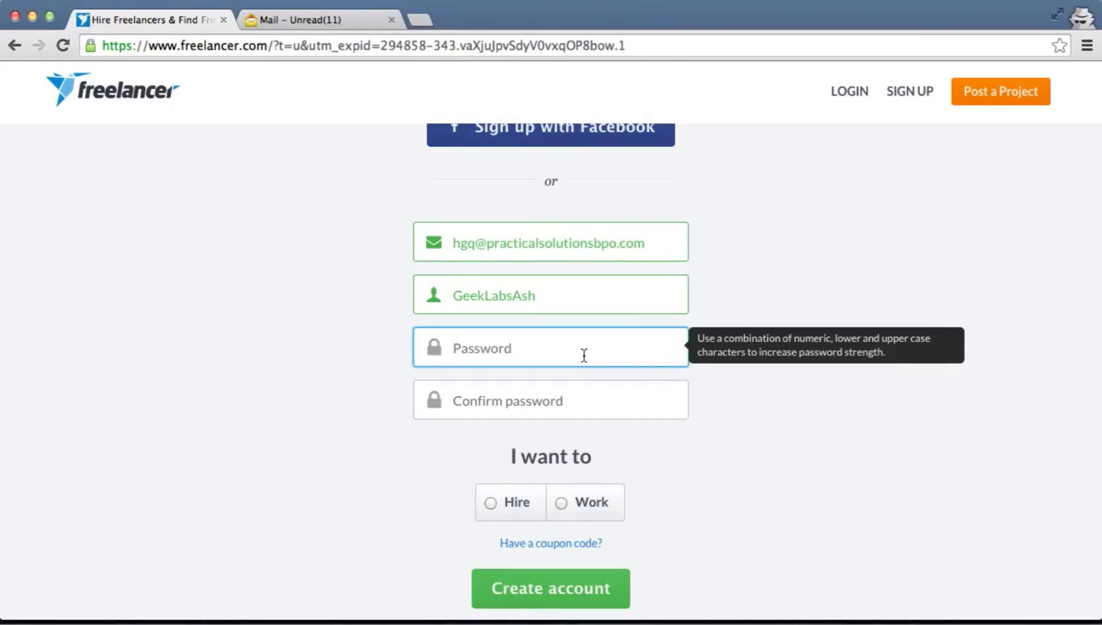
type("•••••••••")
left_click(586, 398)
type("•••••••••")
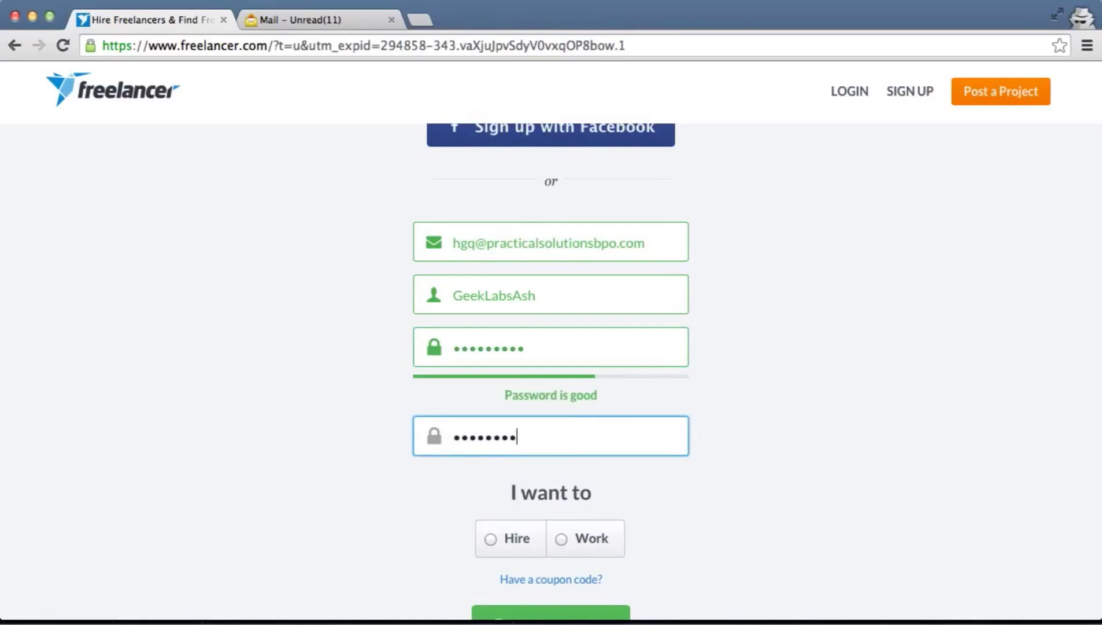
scroll(802, 448, "down", 3)
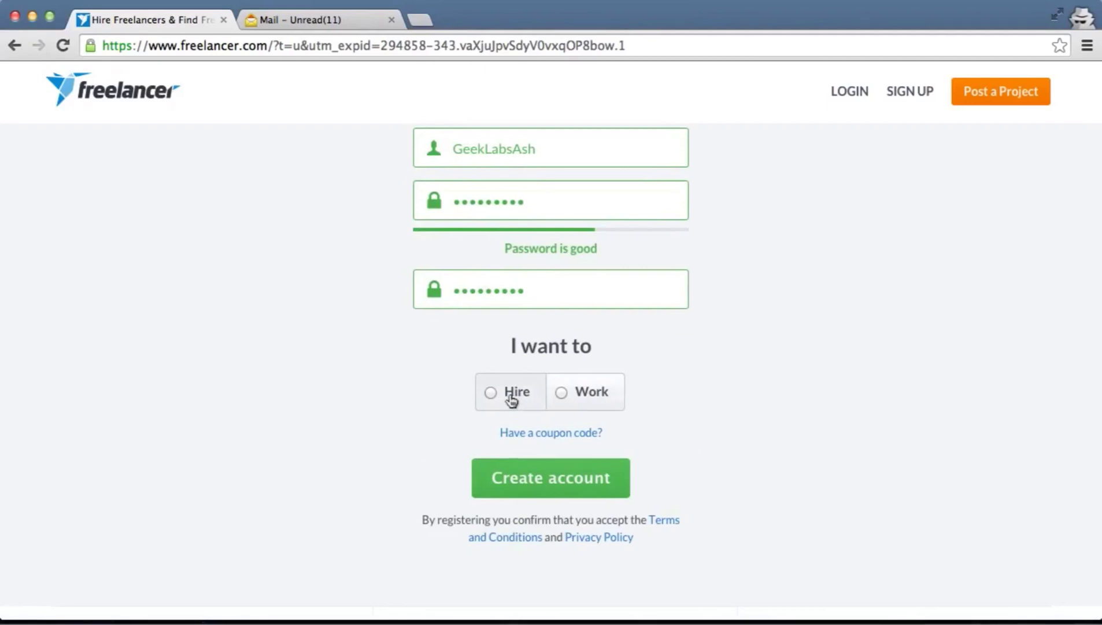
left_click(563, 391)
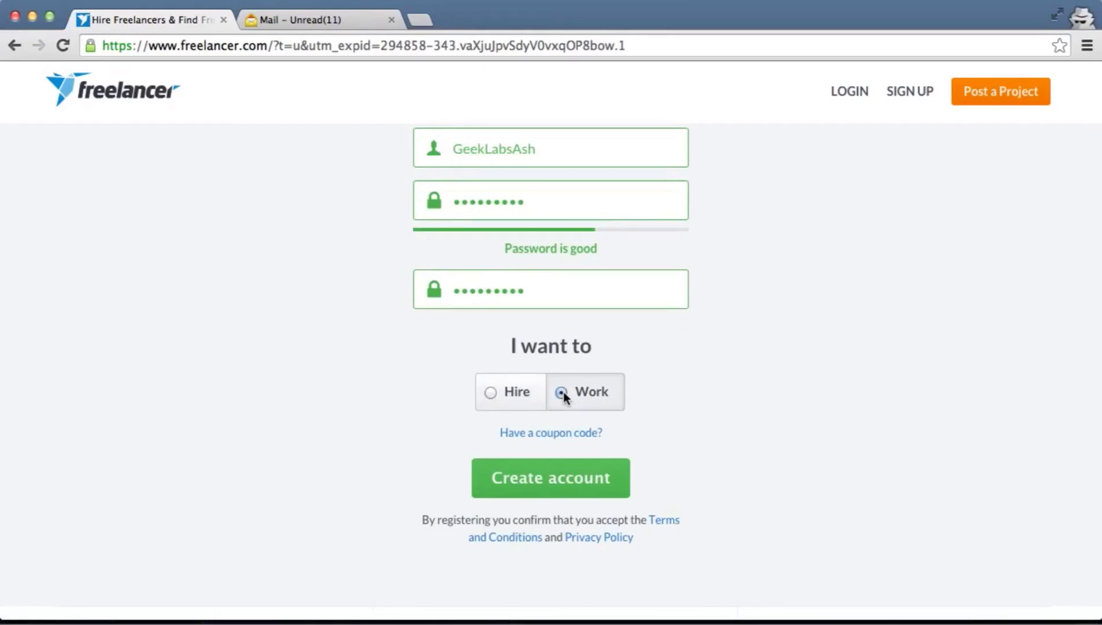
scroll(716, 432, "down", 3)
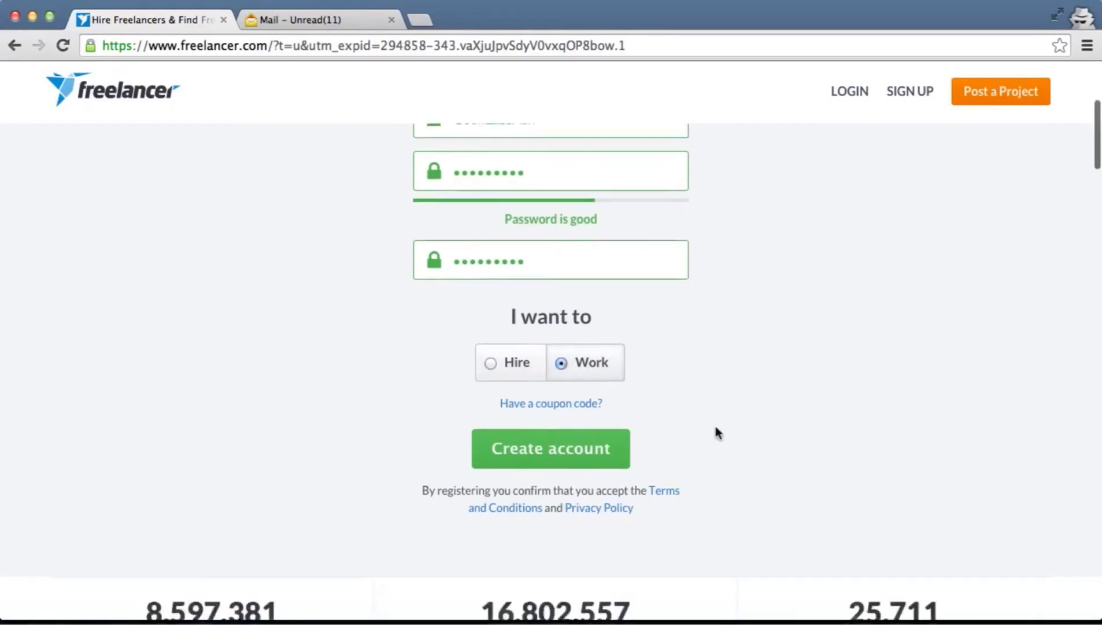
Submit the account form and look over the skills page showing 0 of 20 chosen
left_click(586, 400)
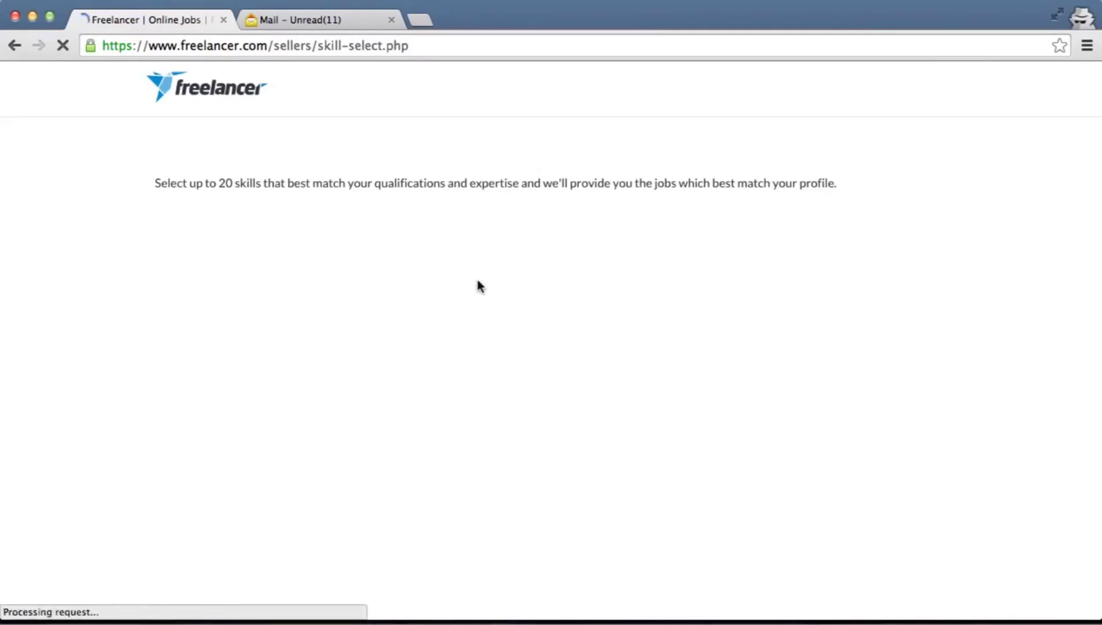
scroll(479, 286, "down", 1)
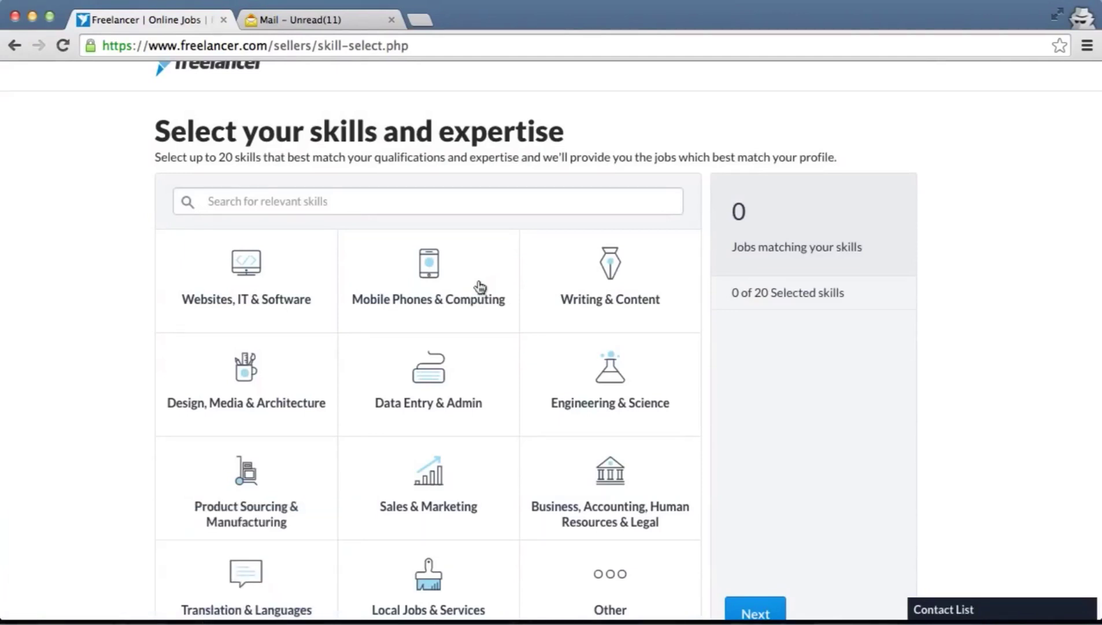
scroll(480, 287, "down", 5)
scroll(481, 287, "up", 3)
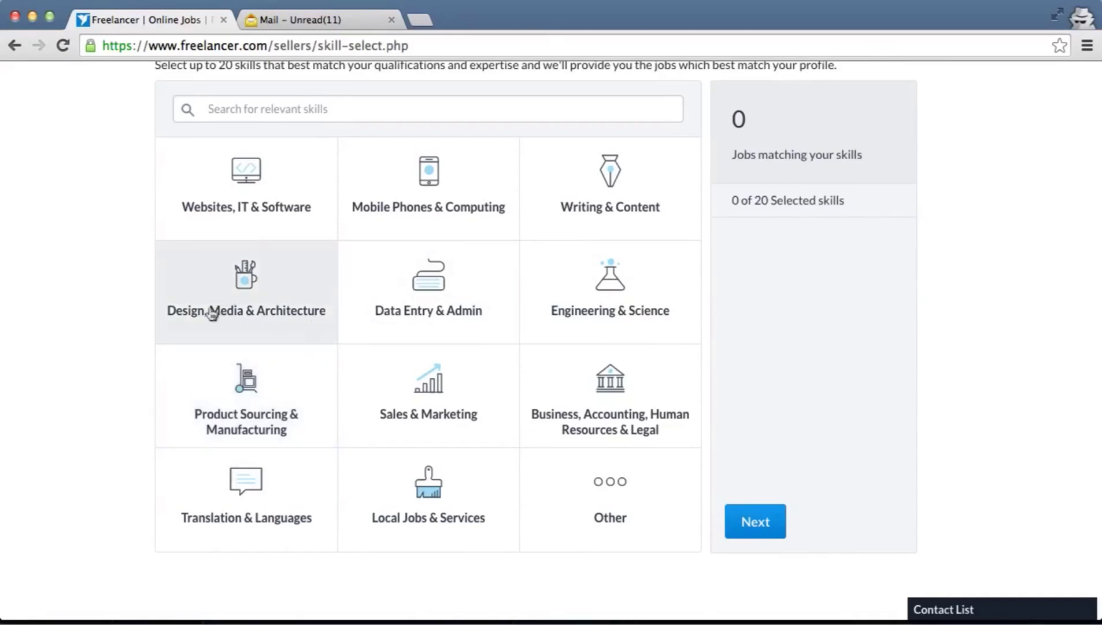
In Design, Media & Architecture, add Graphic Design, Illustration and Illustrator
left_click(283, 307)
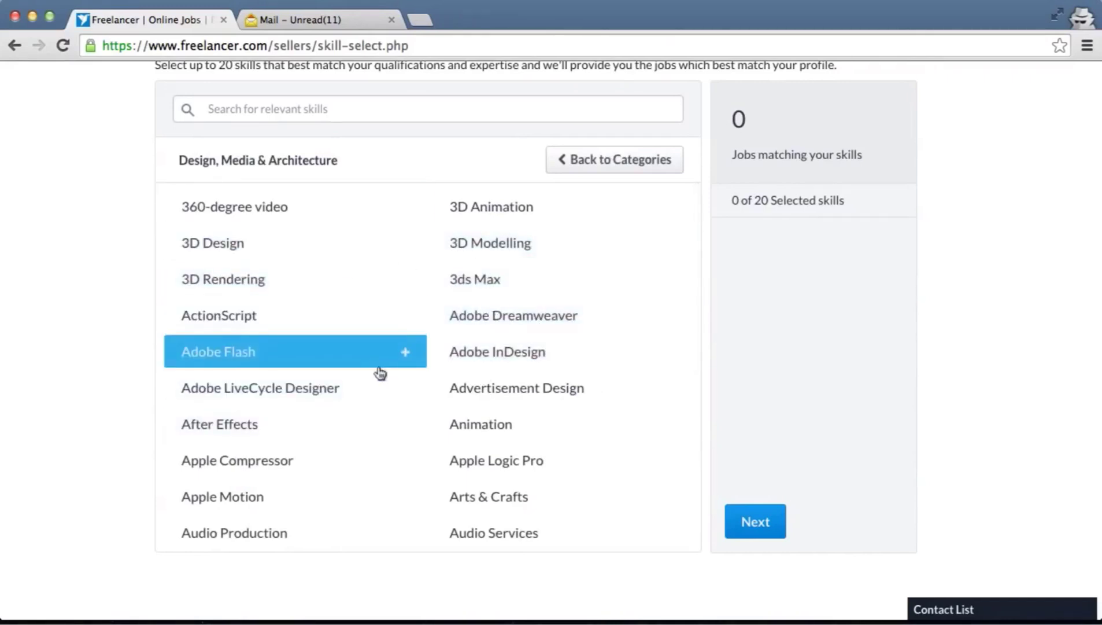
scroll(380, 373, "down", 9)
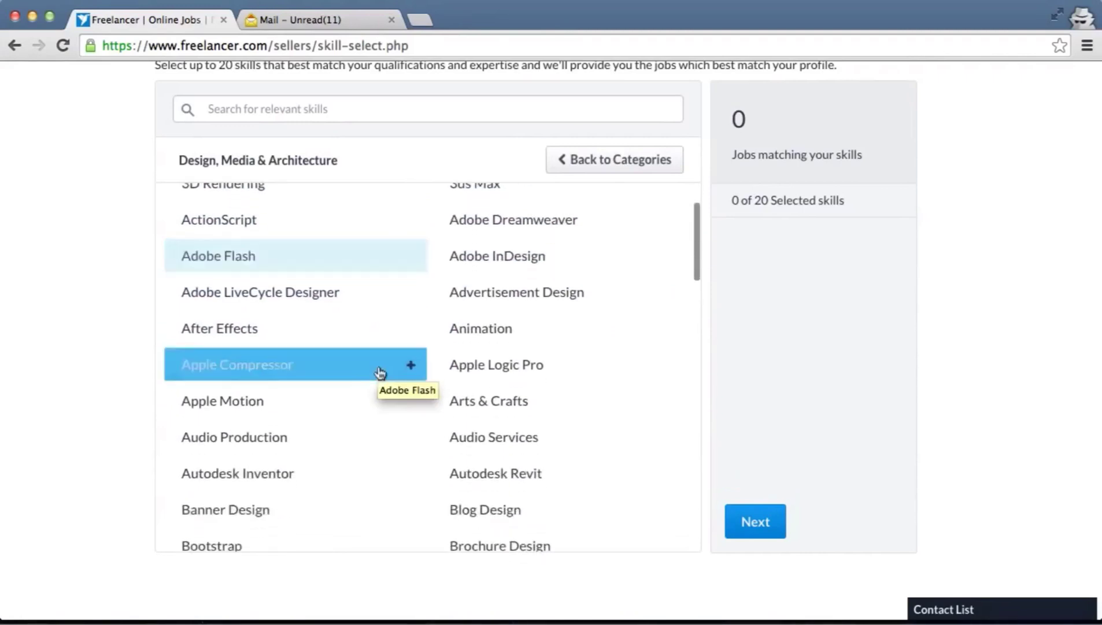
scroll(380, 373, "down", 8)
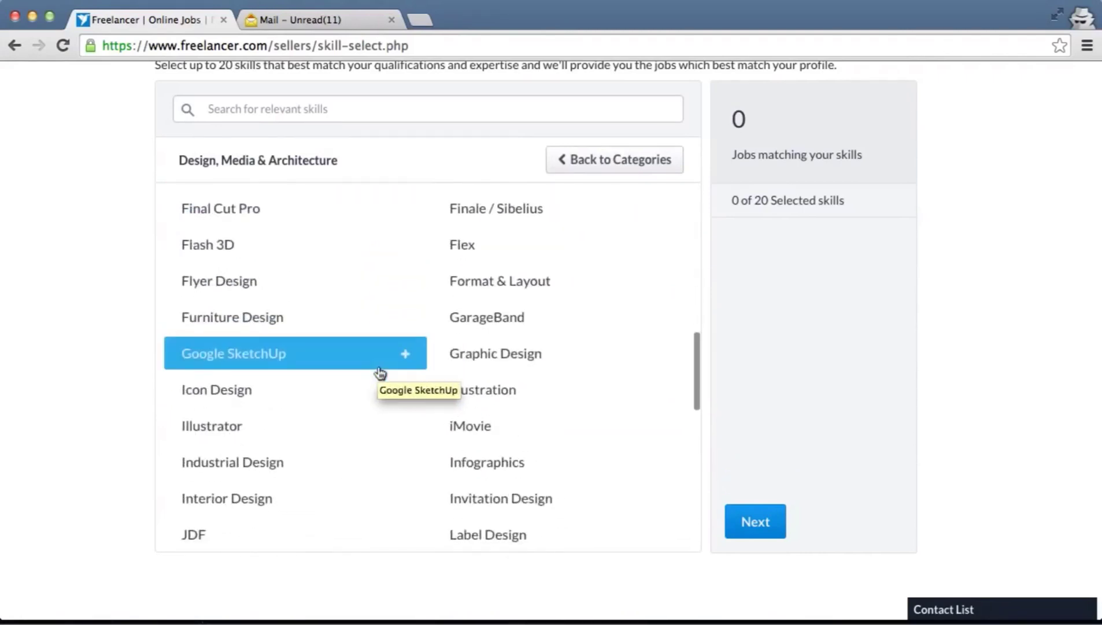
scroll(414, 357, "down", 1)
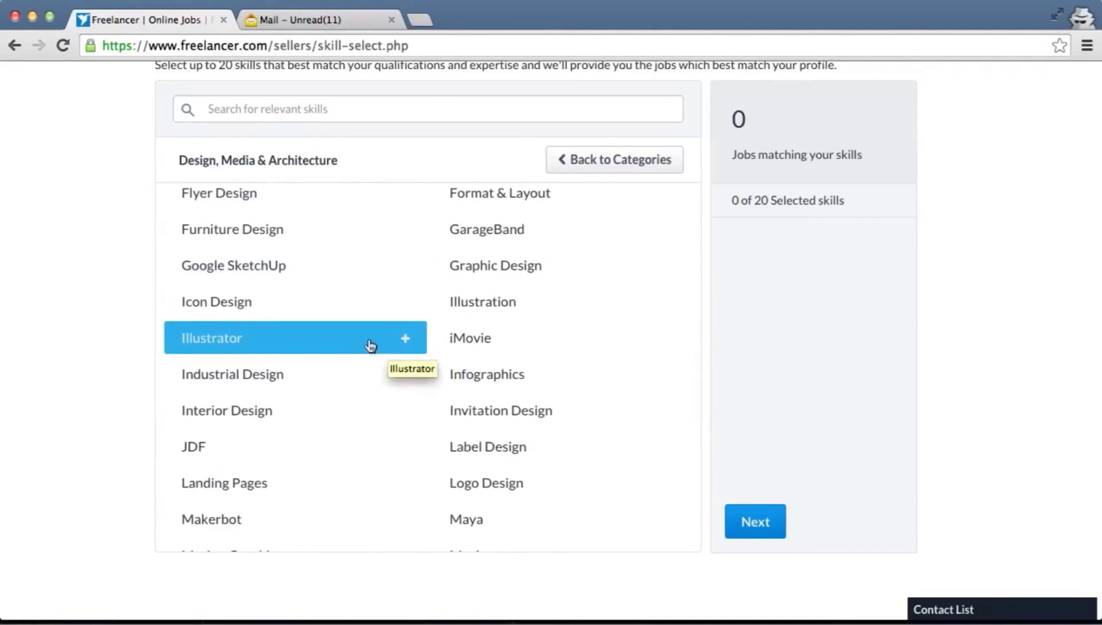
left_click(497, 276)
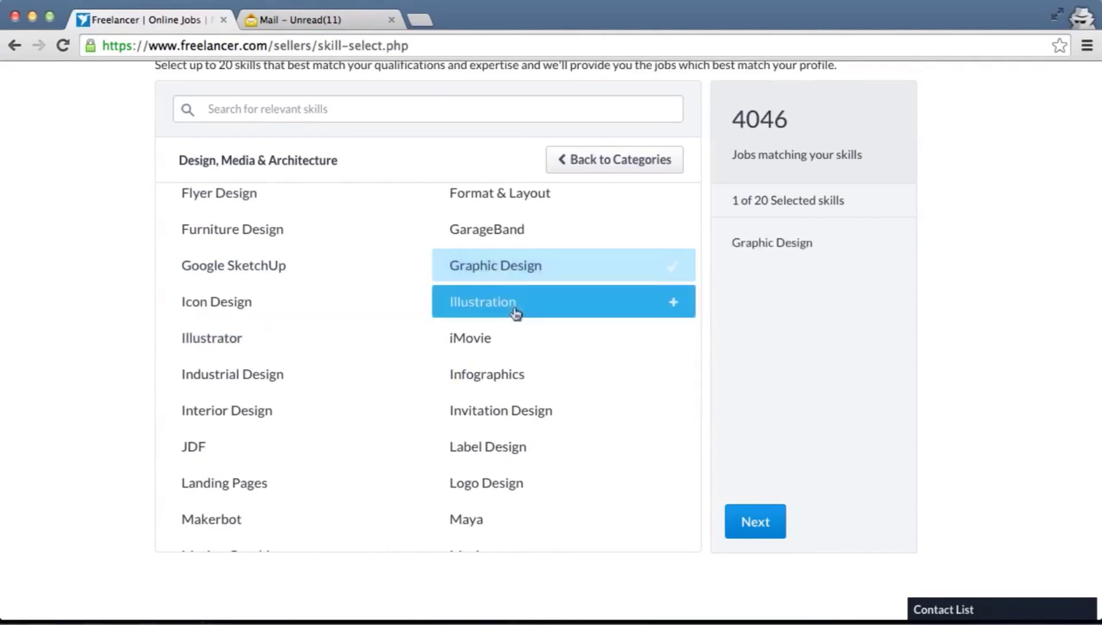
left_click(517, 311)
left_click(263, 343)
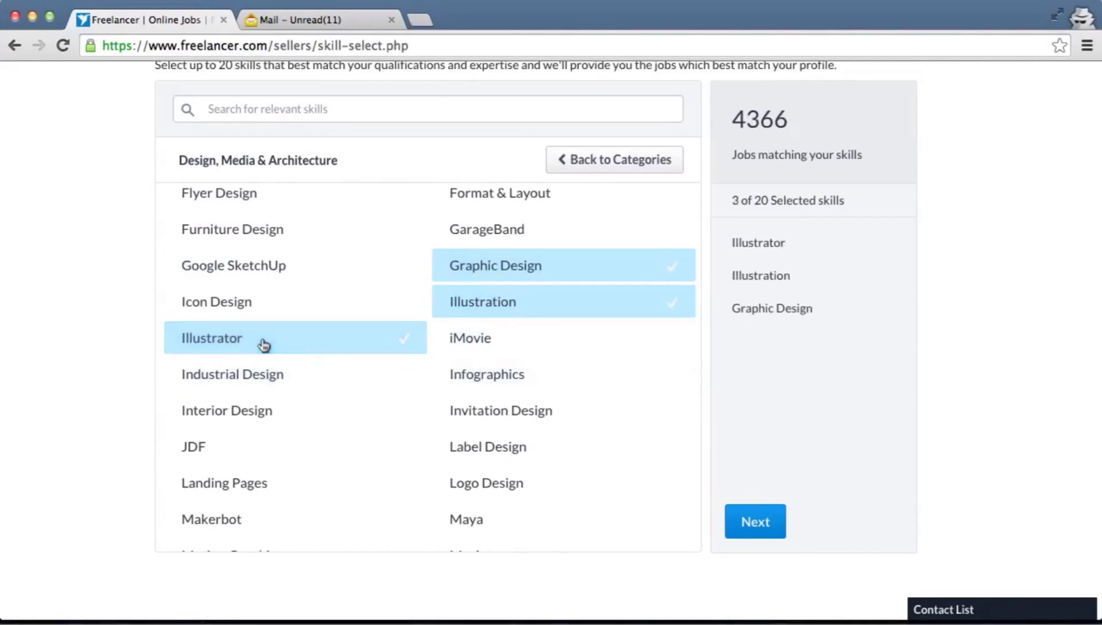
Add Photoshop, PSD to HTML, T-Shirts, Templates and User Experience Design, then go back to categories
scroll(406, 383, "down", 3)
scroll(406, 384, "down", 5)
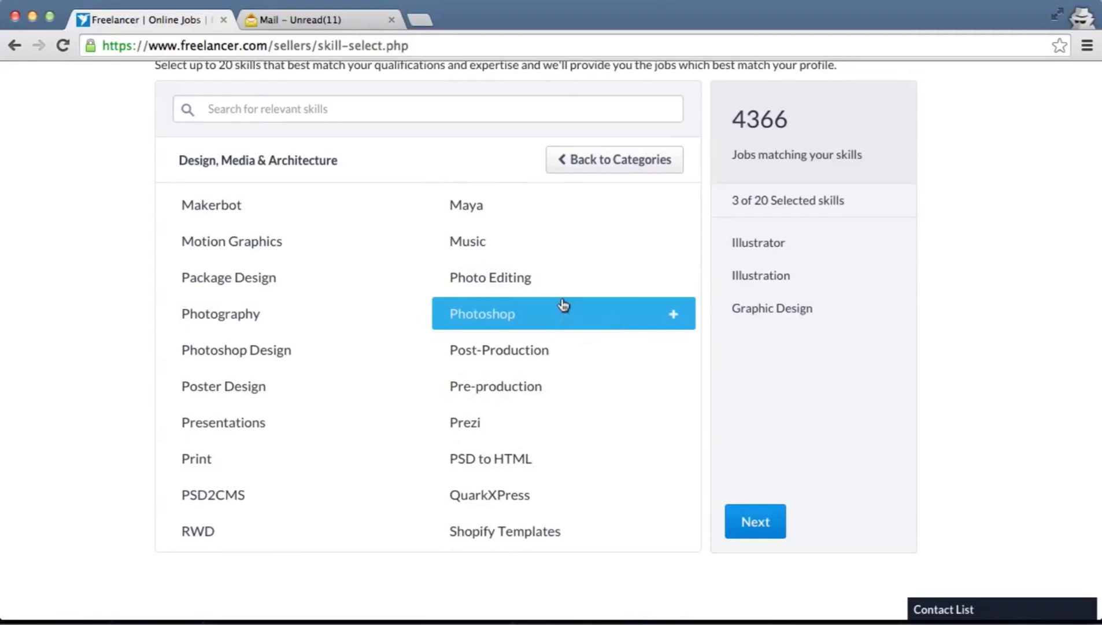
left_click(516, 316)
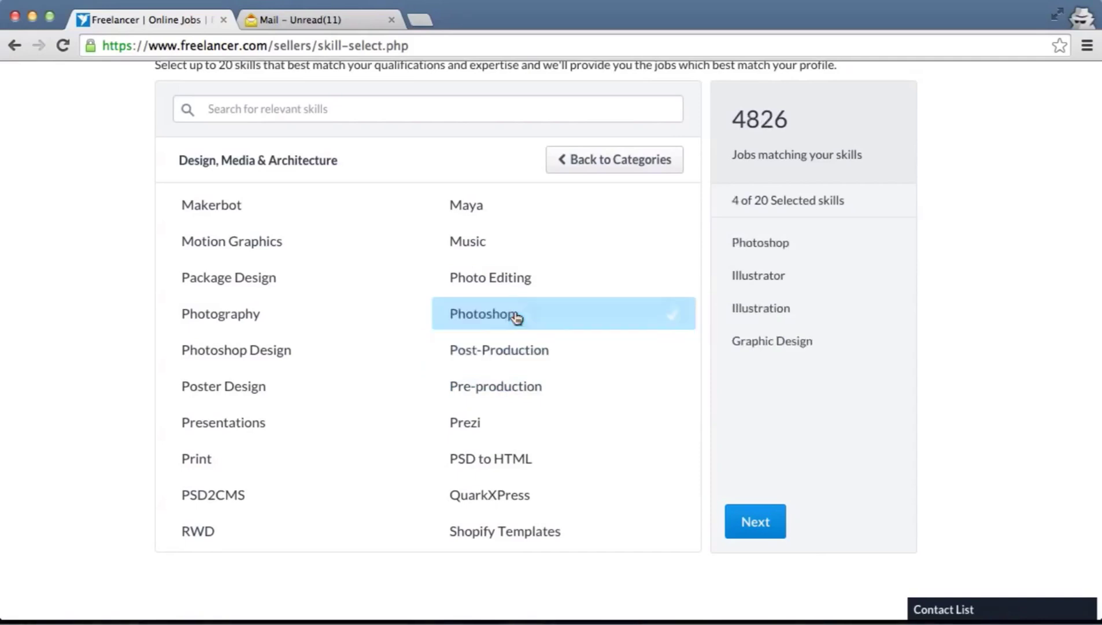
scroll(573, 372, "down", 3)
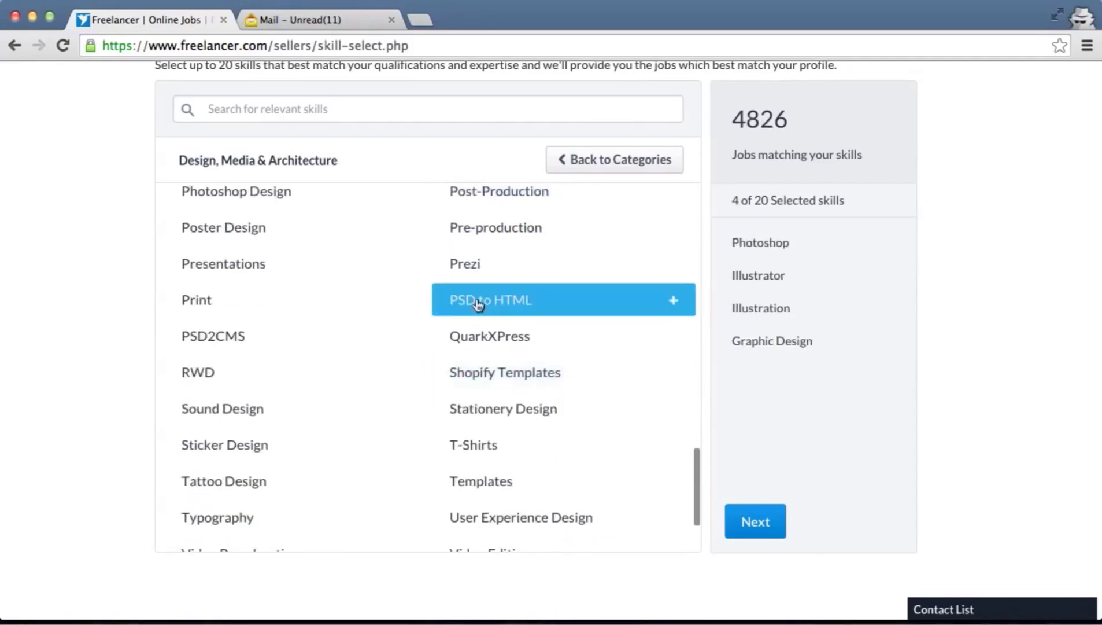
left_click(478, 303)
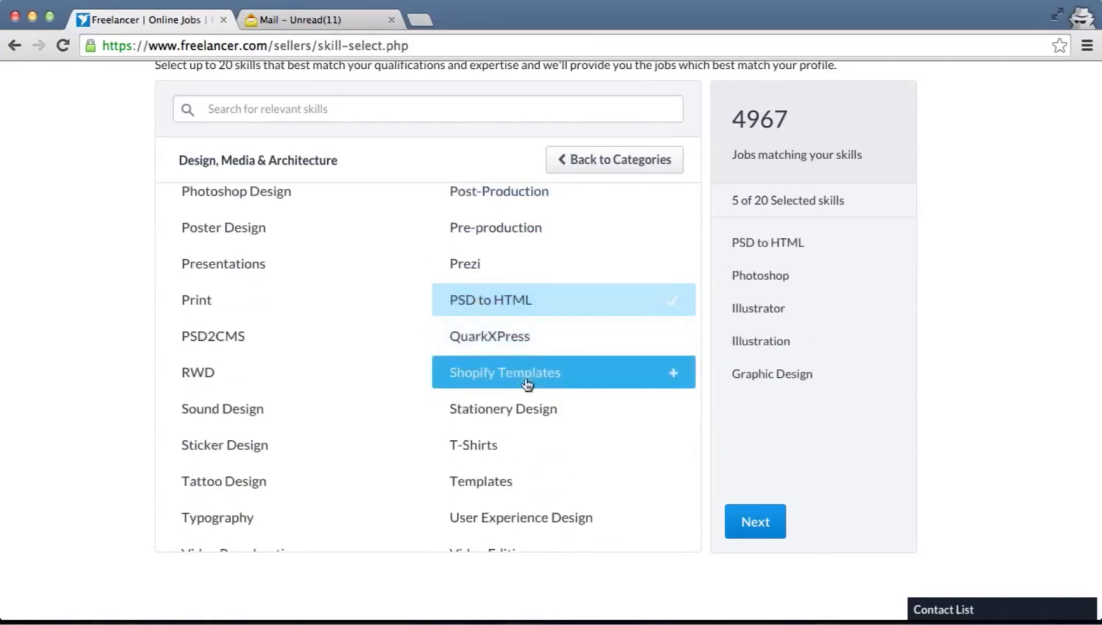
scroll(527, 383, "down", 3)
left_click(500, 298)
left_click(509, 328)
left_click(522, 360)
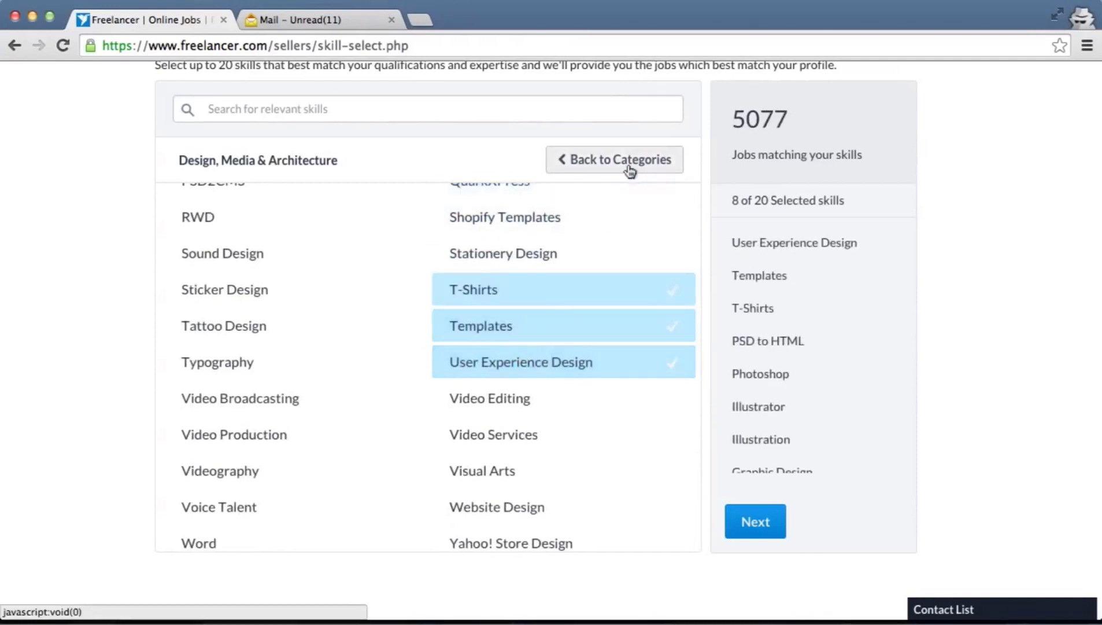
left_click(630, 171)
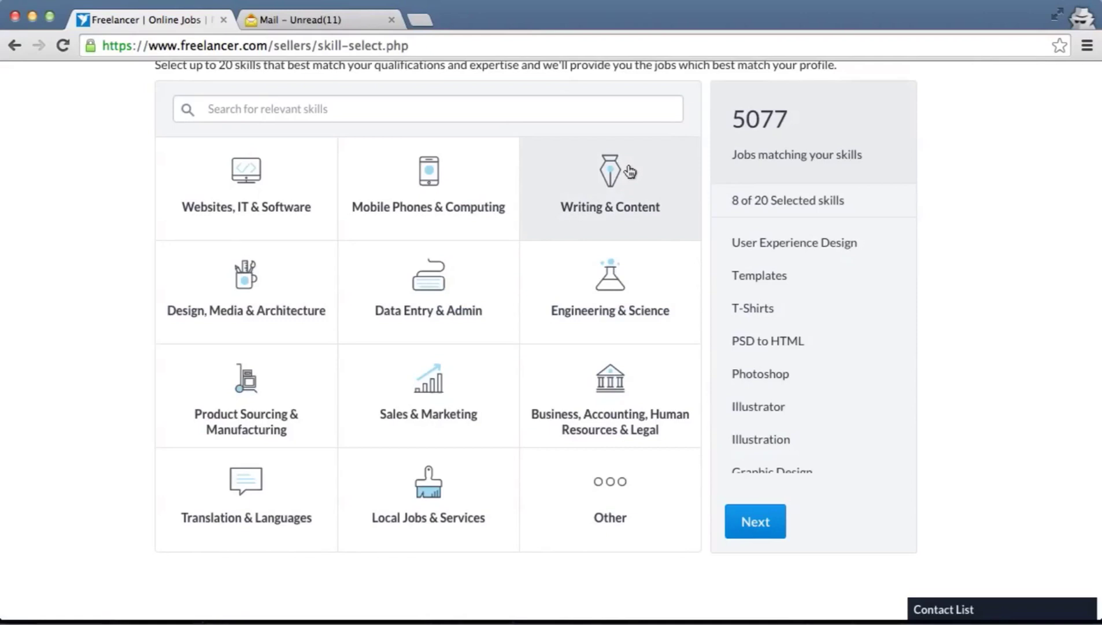
Add Technical Writing, Translation, Reviews and Proposal/Bid Writing from Writing & Content, then continue
left_click(630, 172)
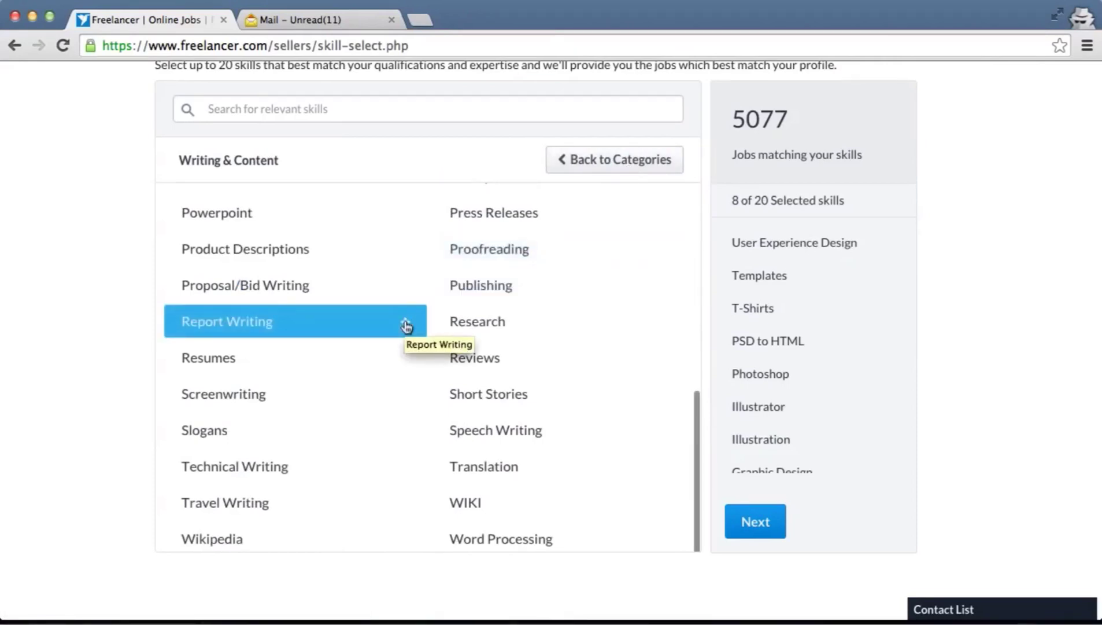
left_click(299, 473)
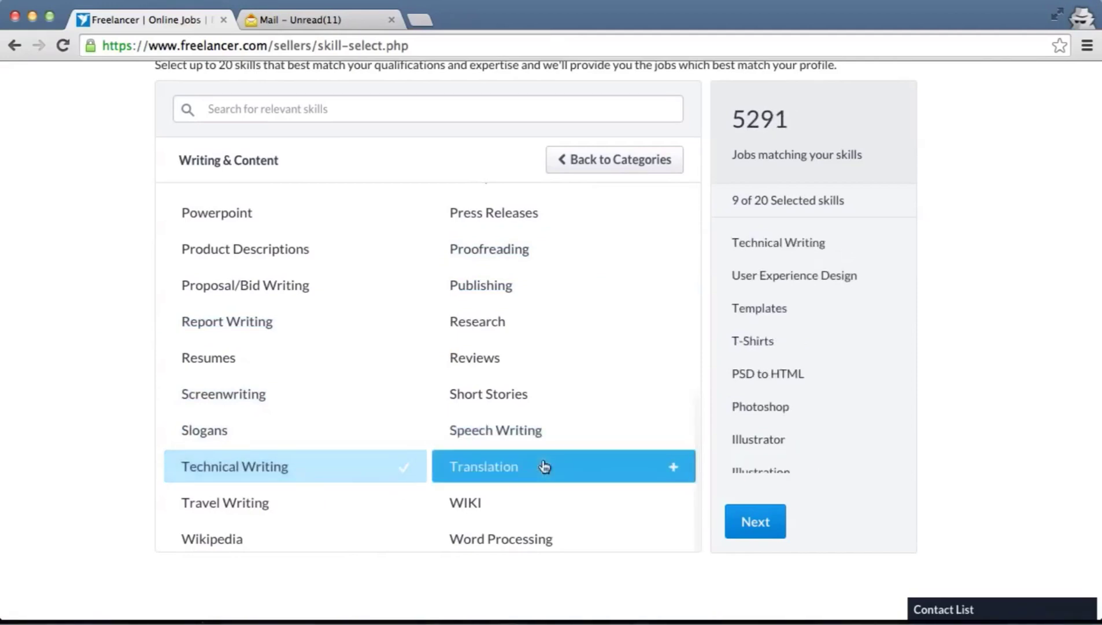
left_click(544, 465)
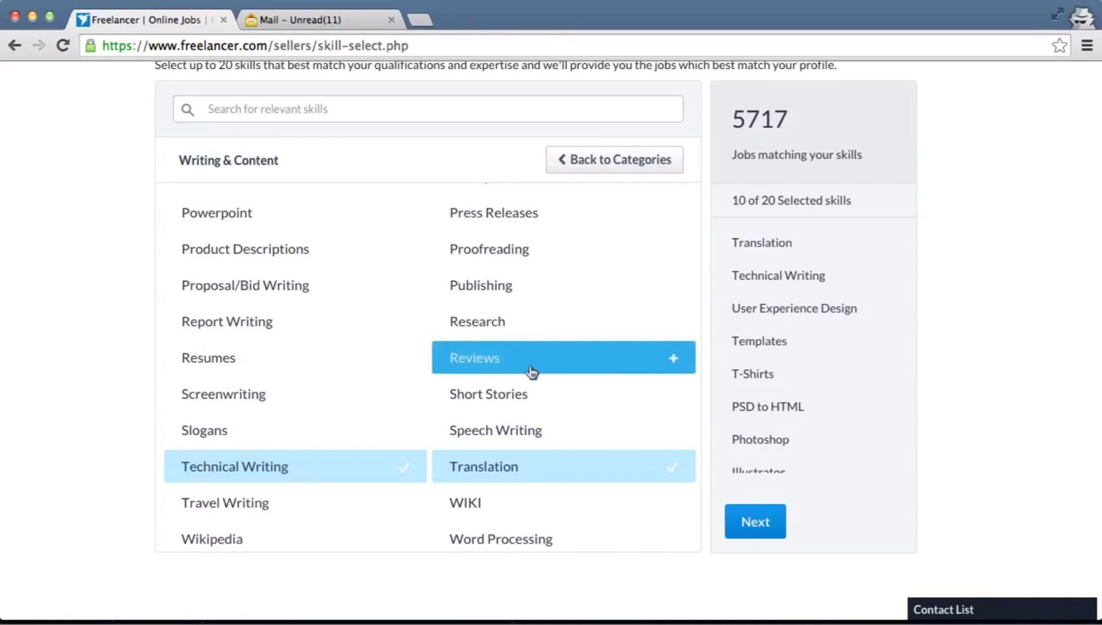
left_click(557, 370)
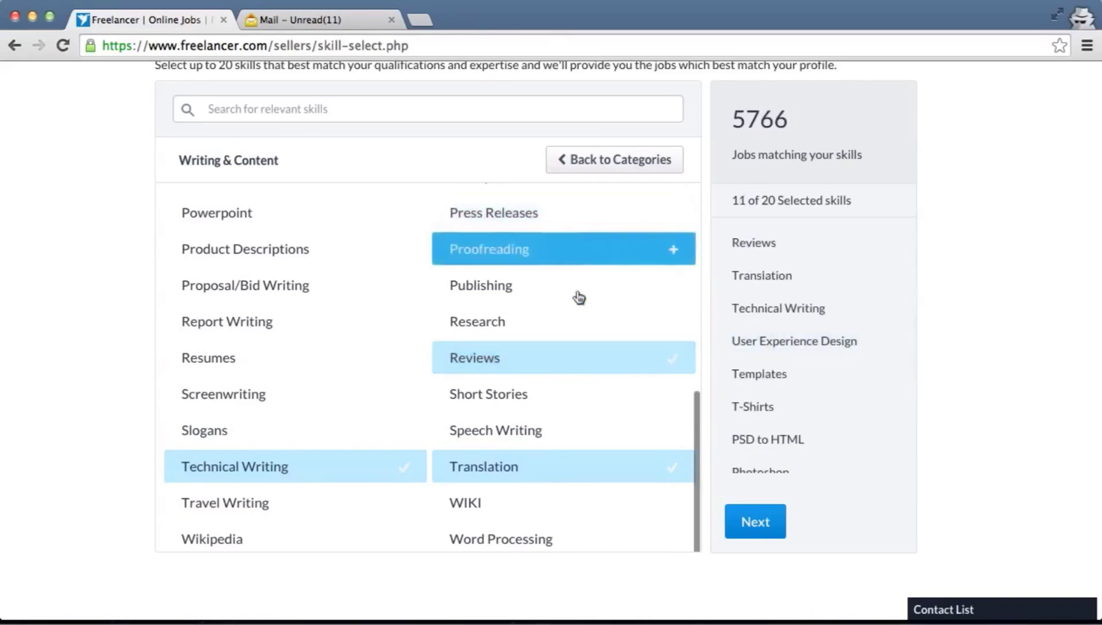
left_click(247, 289)
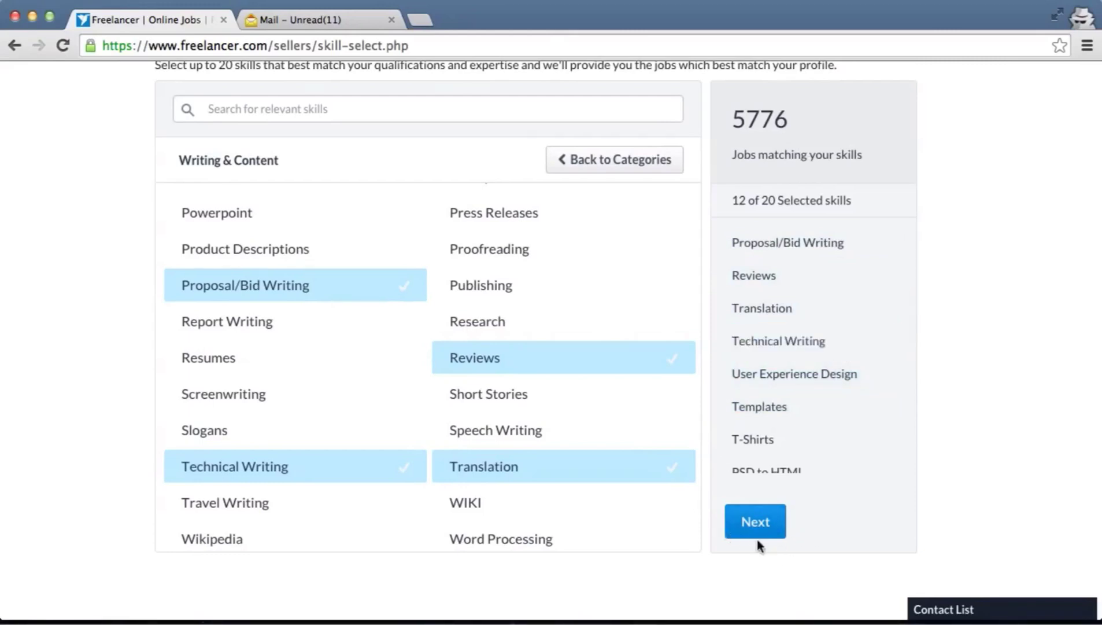
left_click(757, 517)
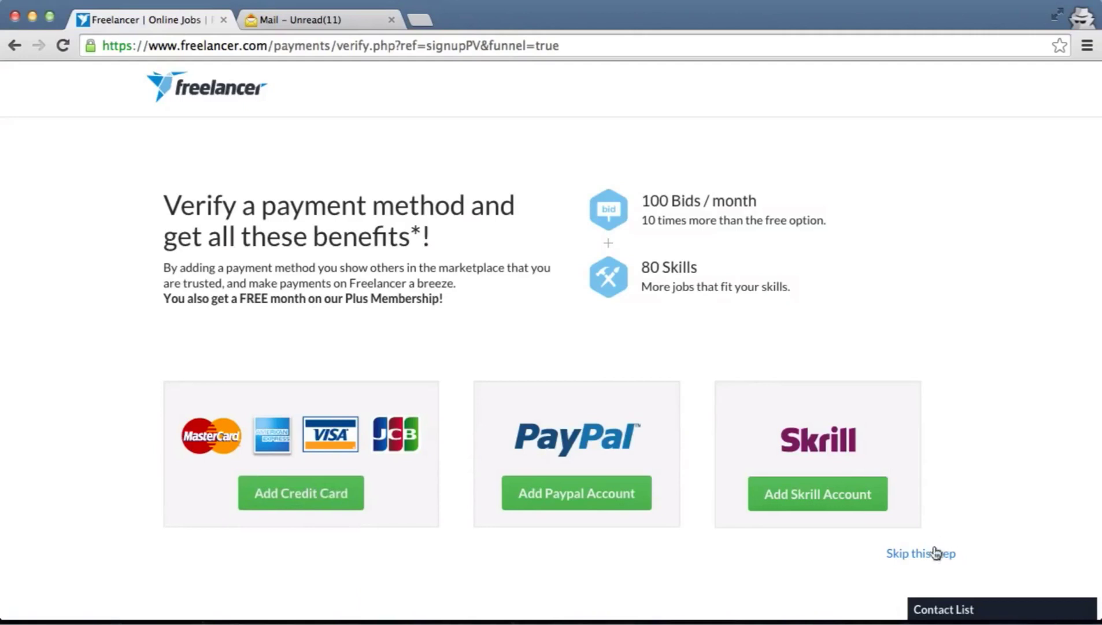
Skip payment verification and select the free Limited membership plan
left_click(928, 557)
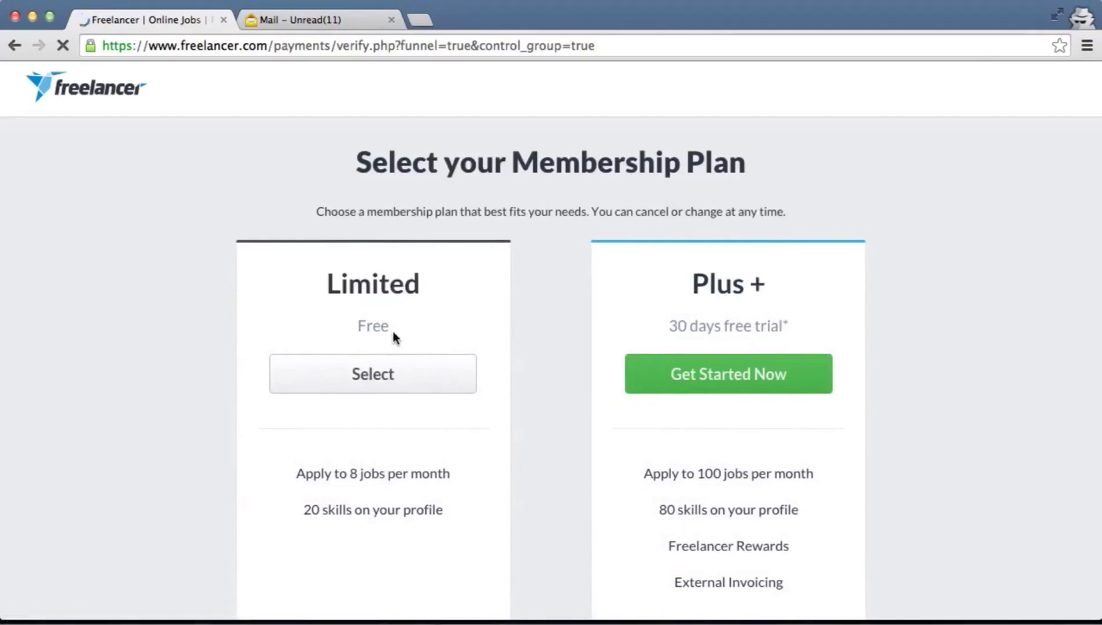
scroll(392, 328, "down", 2)
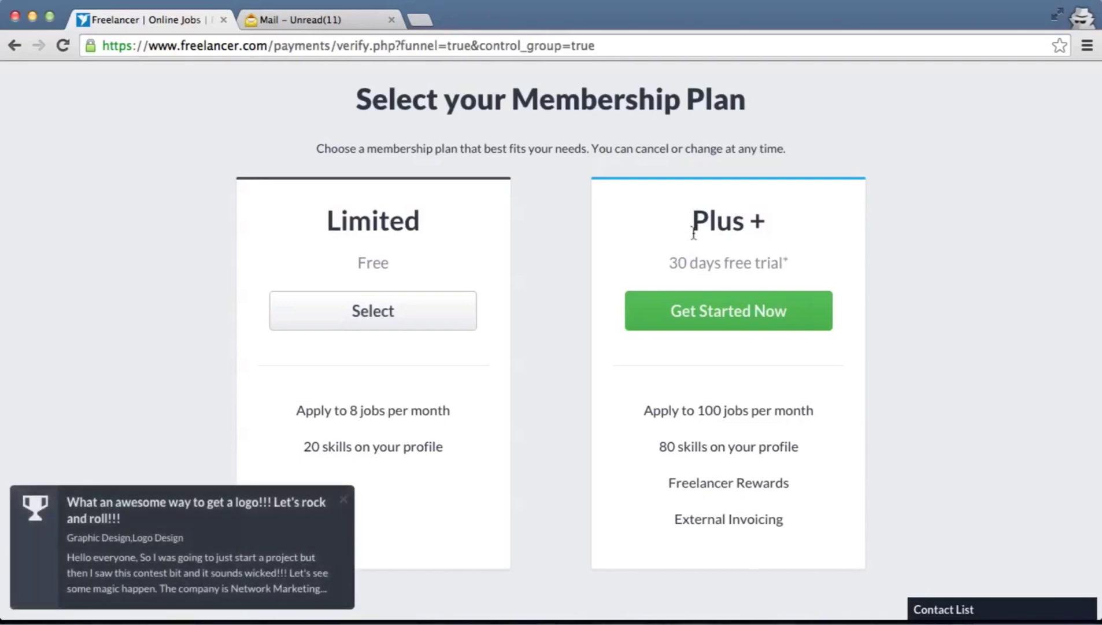
left_click(354, 320)
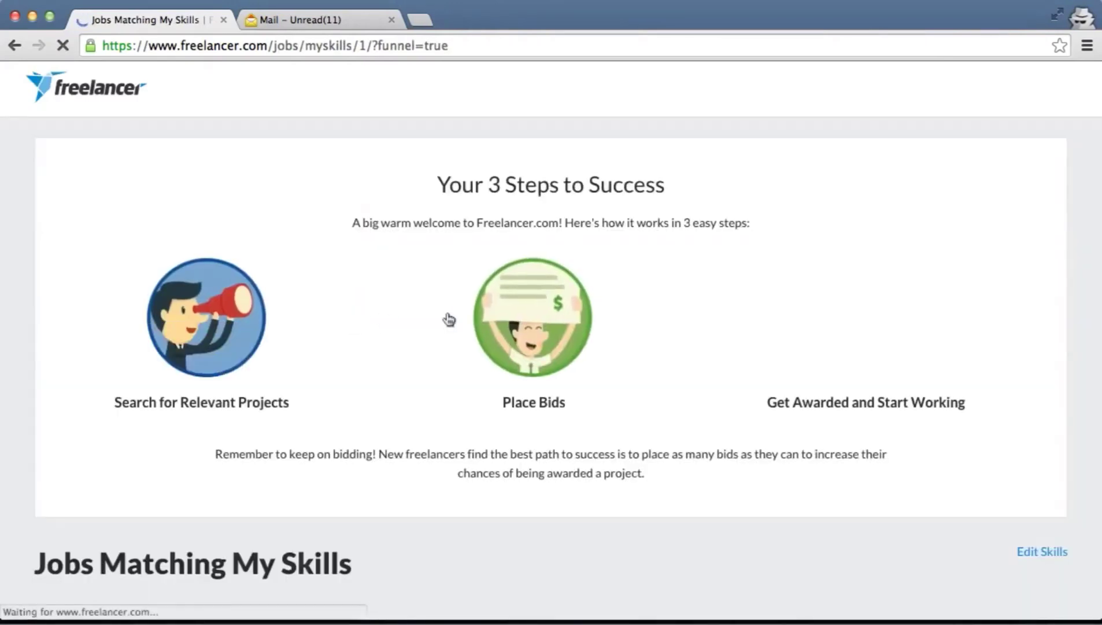
scroll(651, 278, "down", 3)
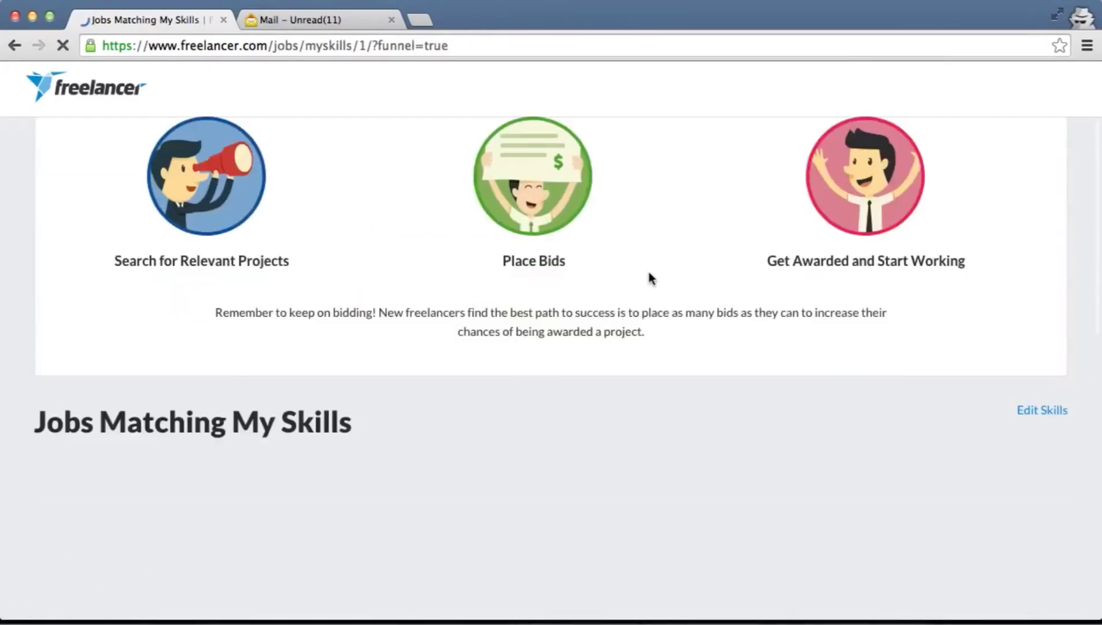
scroll(651, 279, "down", 2)
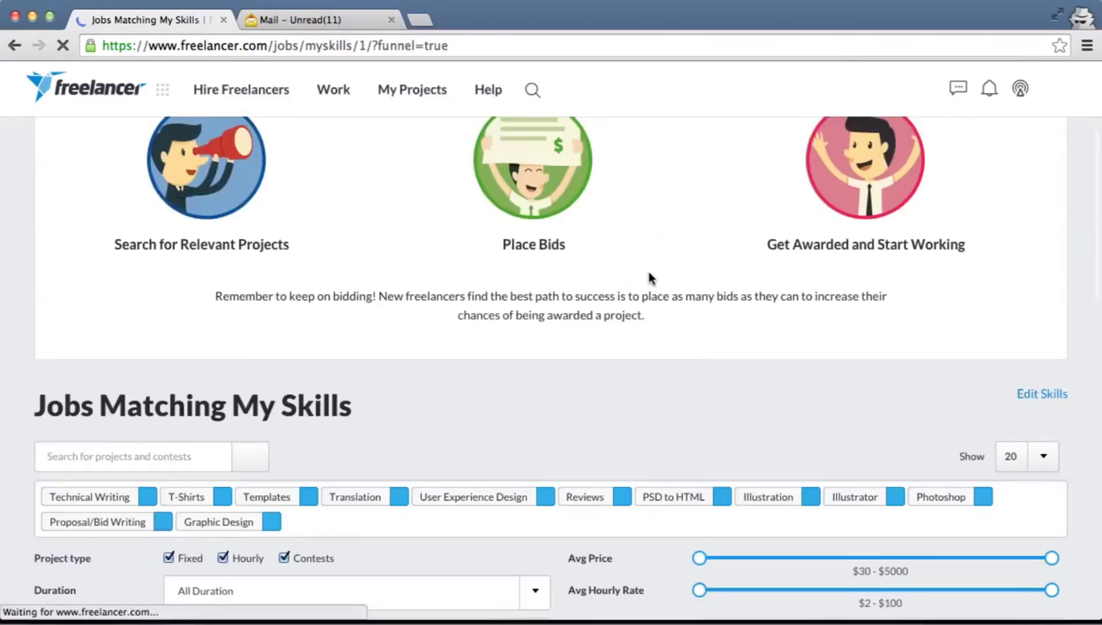
scroll(649, 272, "down", 6)
scroll(649, 271, "up", 4)
scroll(649, 277, "up", 3)
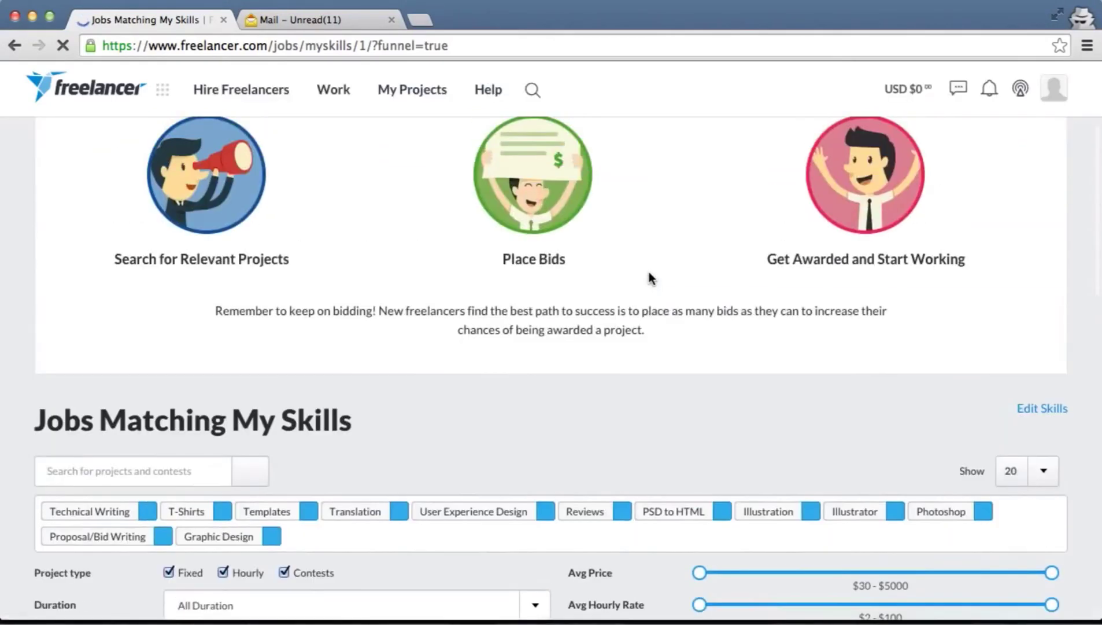
scroll(649, 271, "up", 3)
scroll(649, 273, "down", 1)
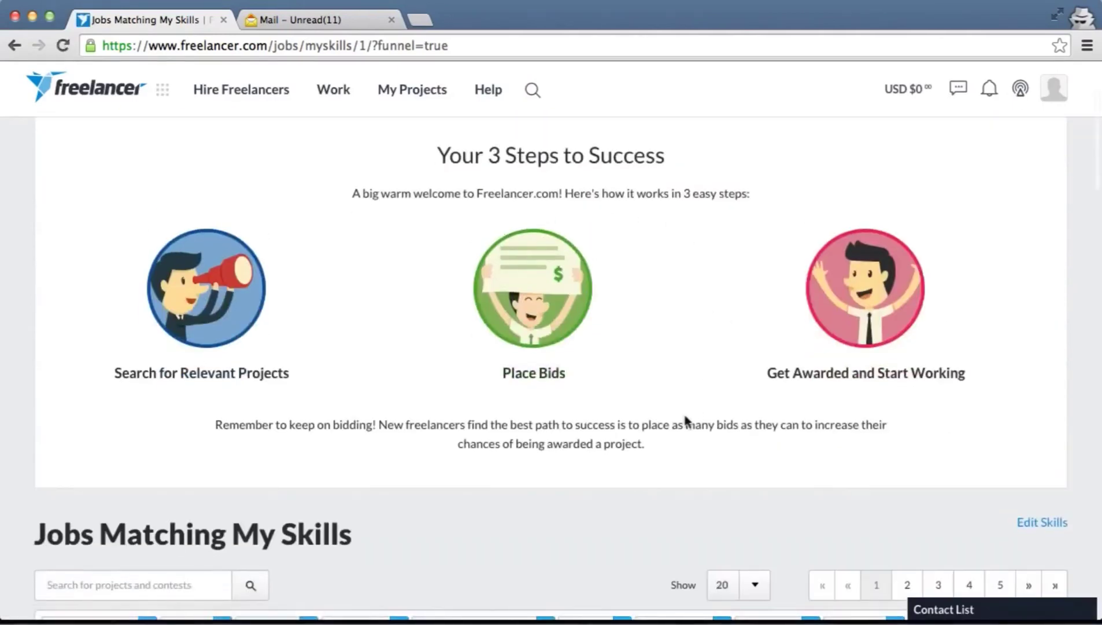
scroll(686, 420, "down", 1)
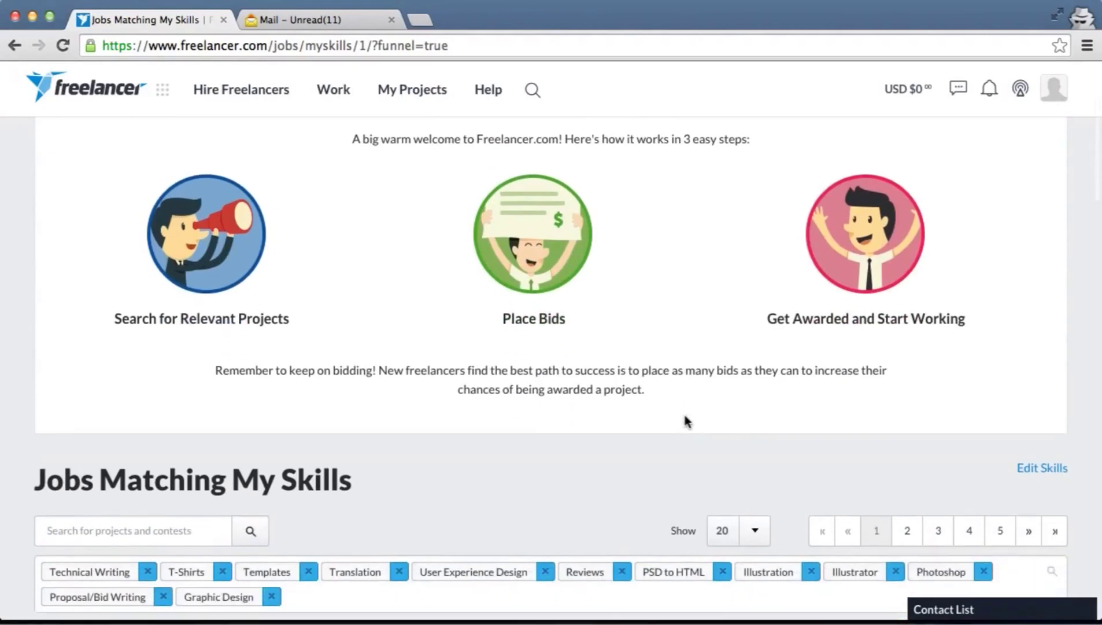
scroll(686, 420, "down", 3)
scroll(688, 423, "down", 2)
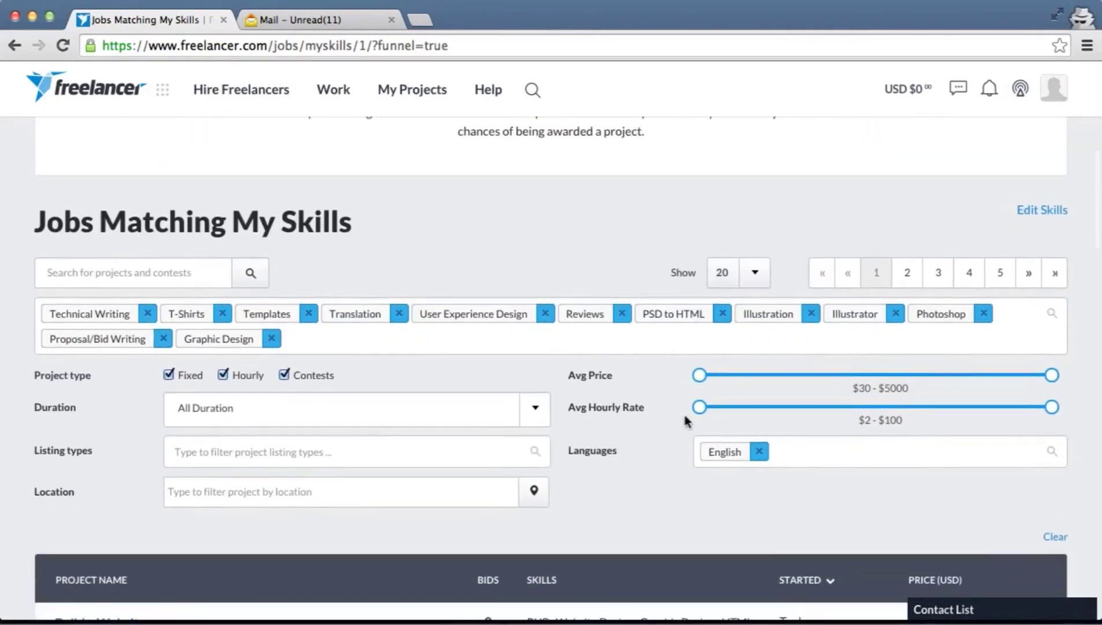
scroll(685, 417, "down", 1)
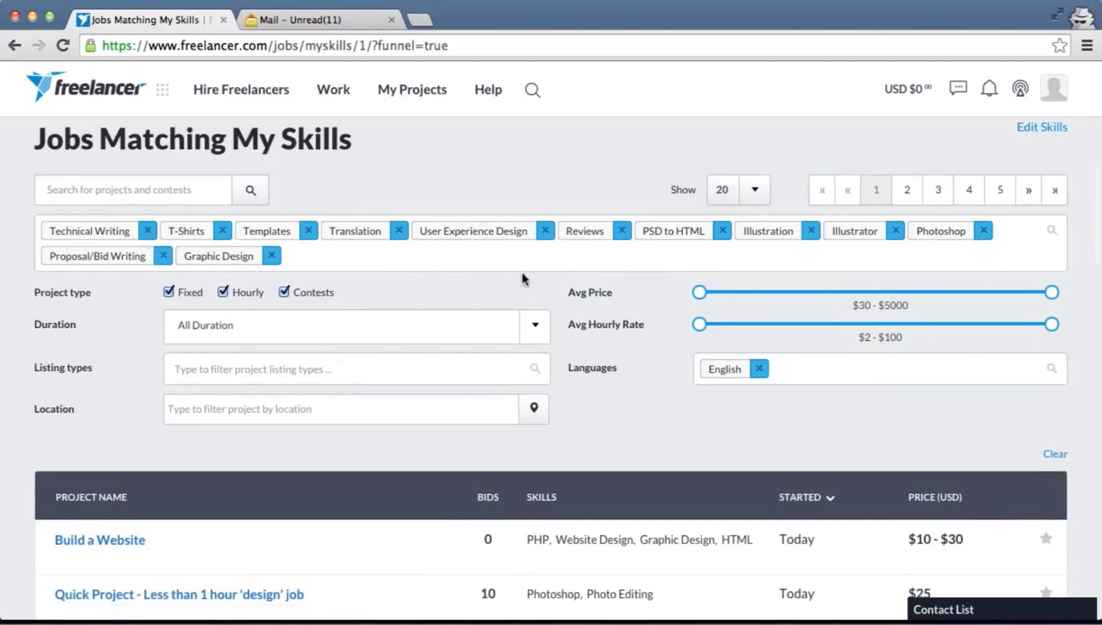
scroll(524, 278, "down", 3)
scroll(524, 278, "down", 3)
scroll(524, 280, "up", 3)
scroll(524, 279, "down", 2)
scroll(523, 280, "up", 5)
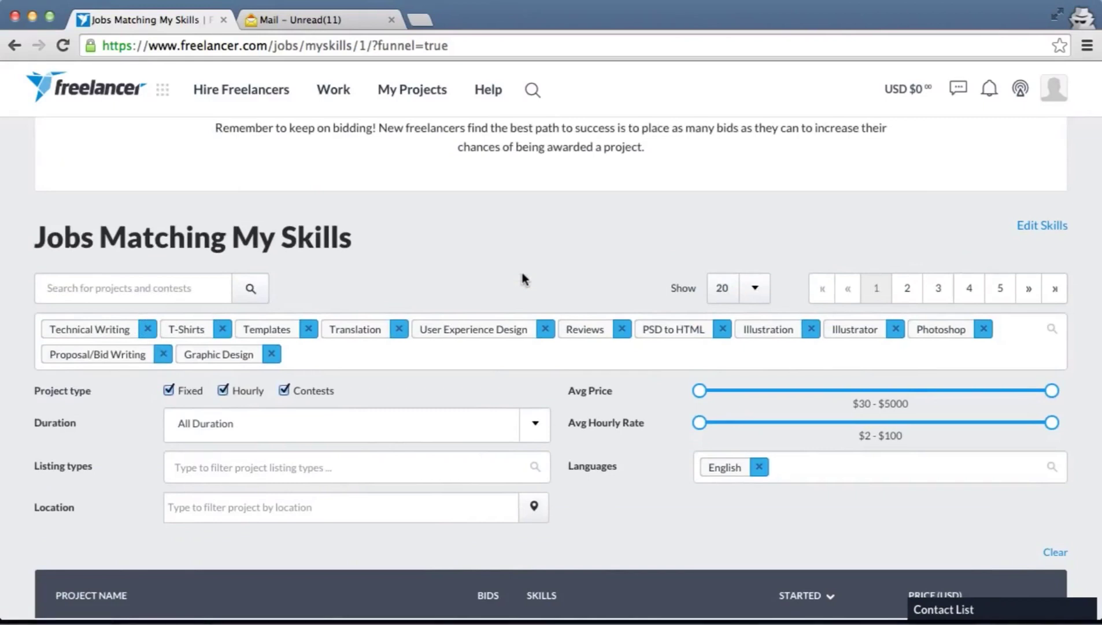
scroll(522, 272, "down", 2)
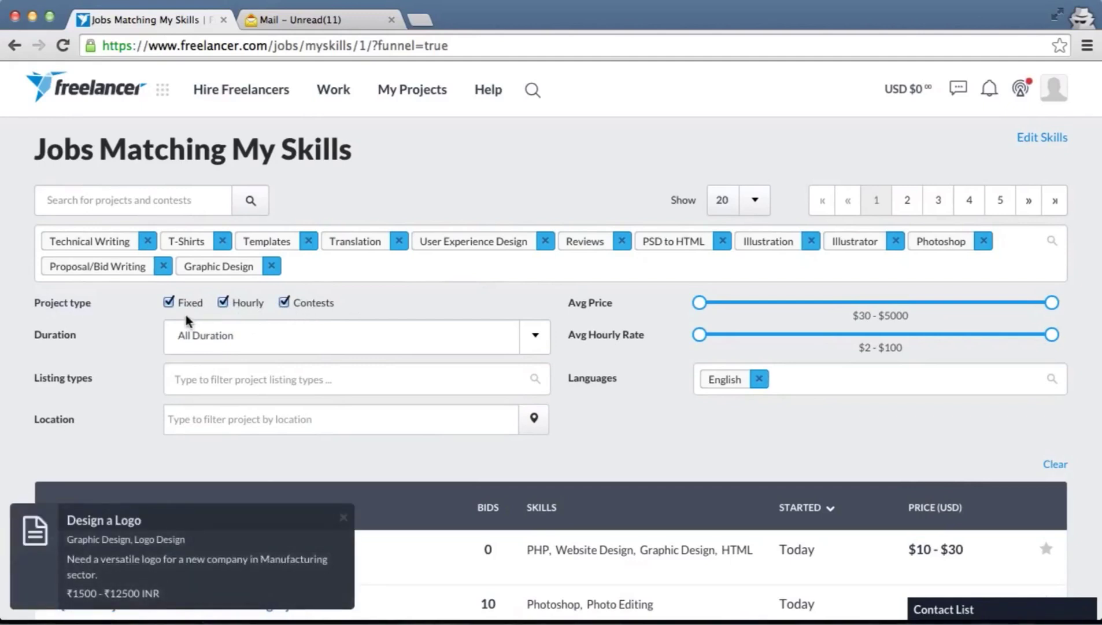
scroll(185, 318, "down", 3)
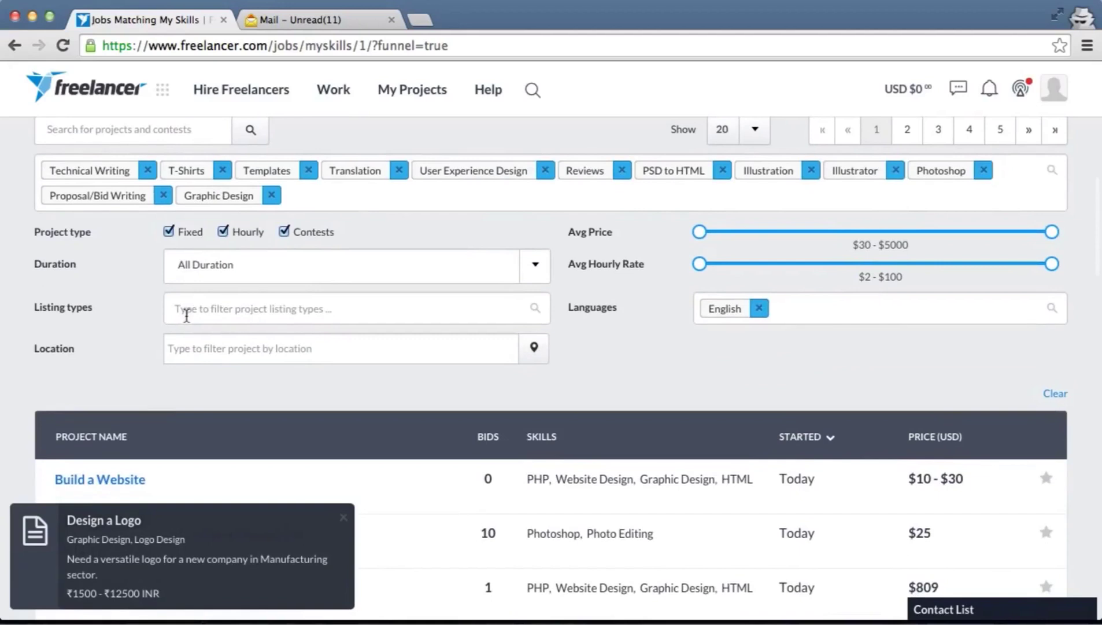
scroll(589, 559, "down", 5)
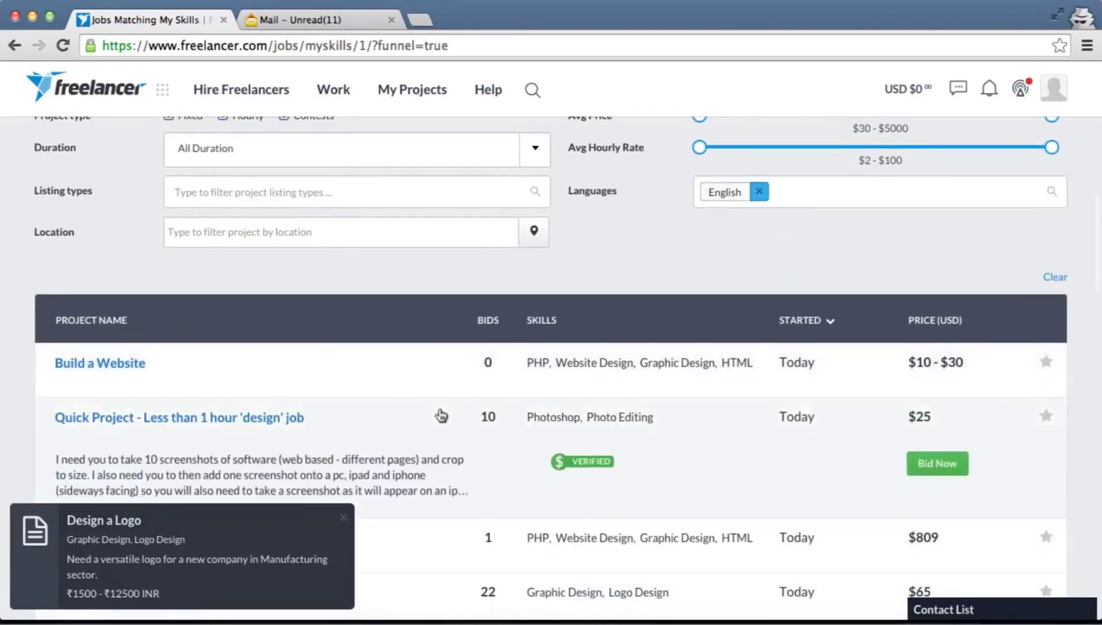
mouse_move(273, 369)
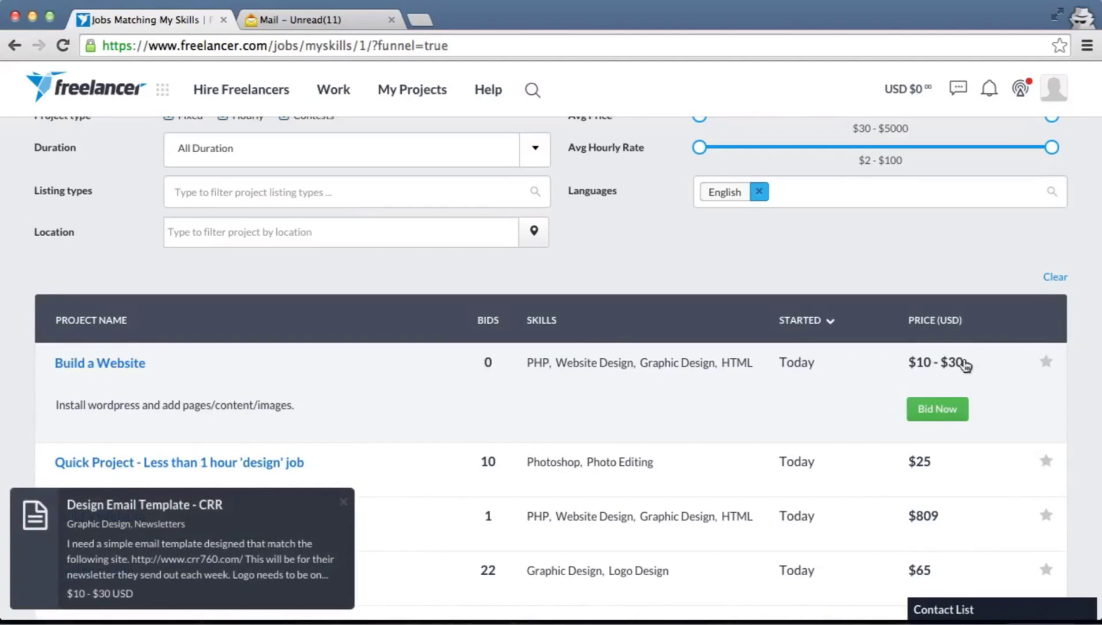
scroll(965, 365, "up", 3)
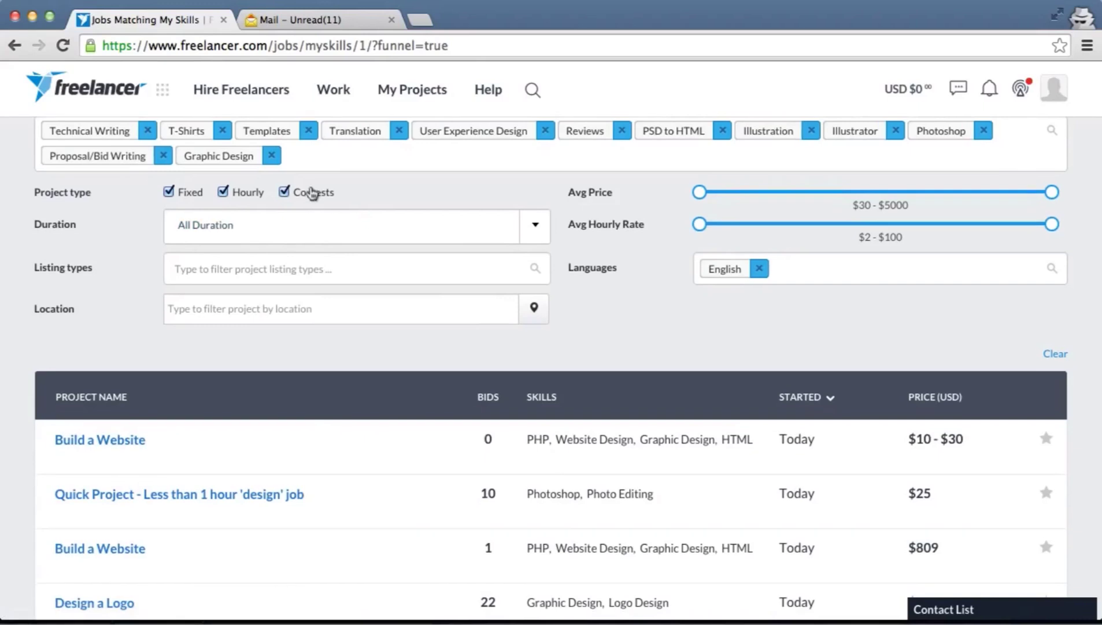
scroll(311, 192, "down", 1)
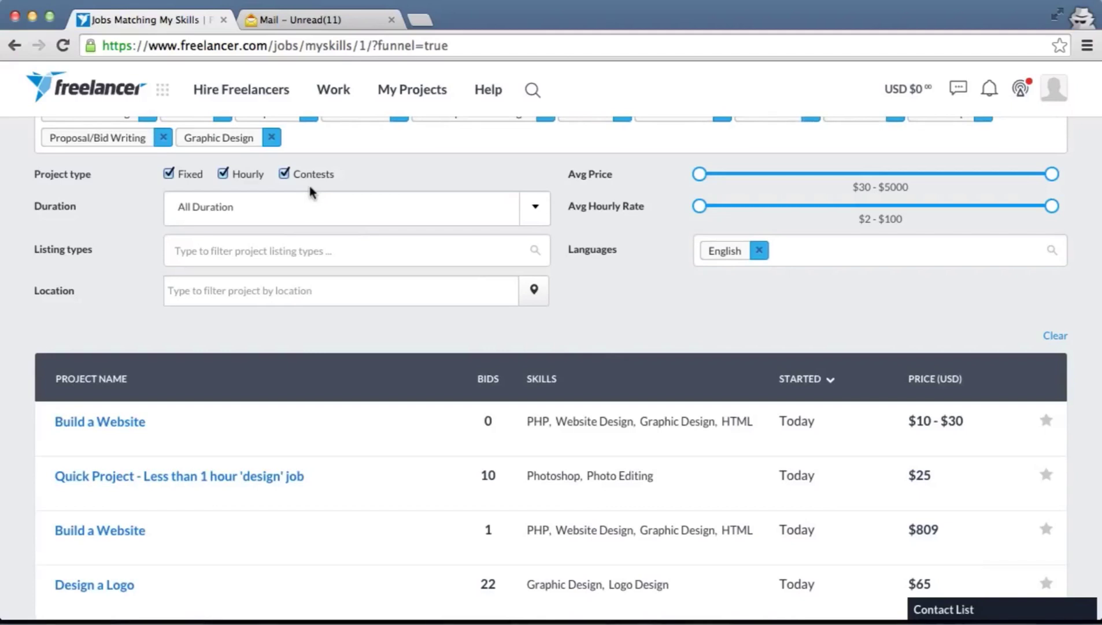
scroll(309, 187, "down", 10)
scroll(309, 190, "down", 5)
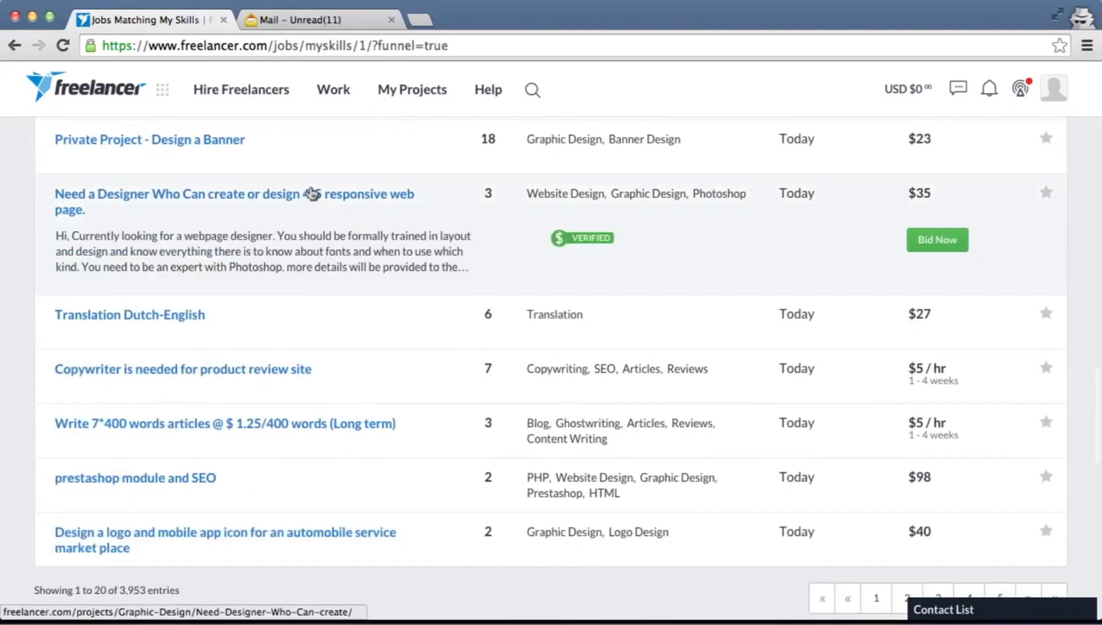
scroll(311, 190, "up", 15)
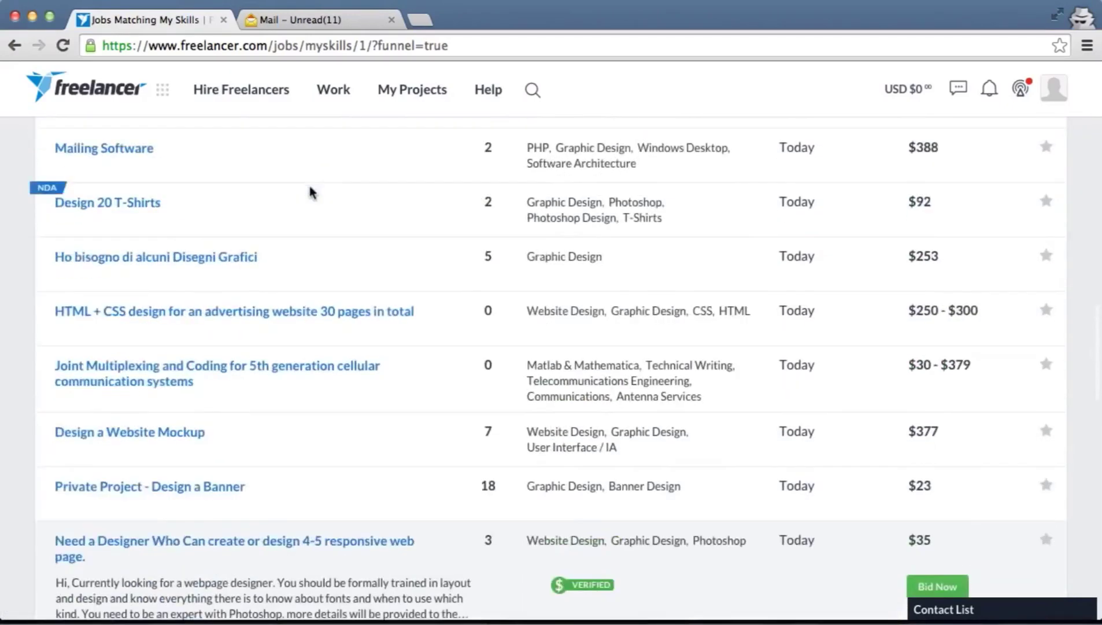
scroll(310, 192, "up", 8)
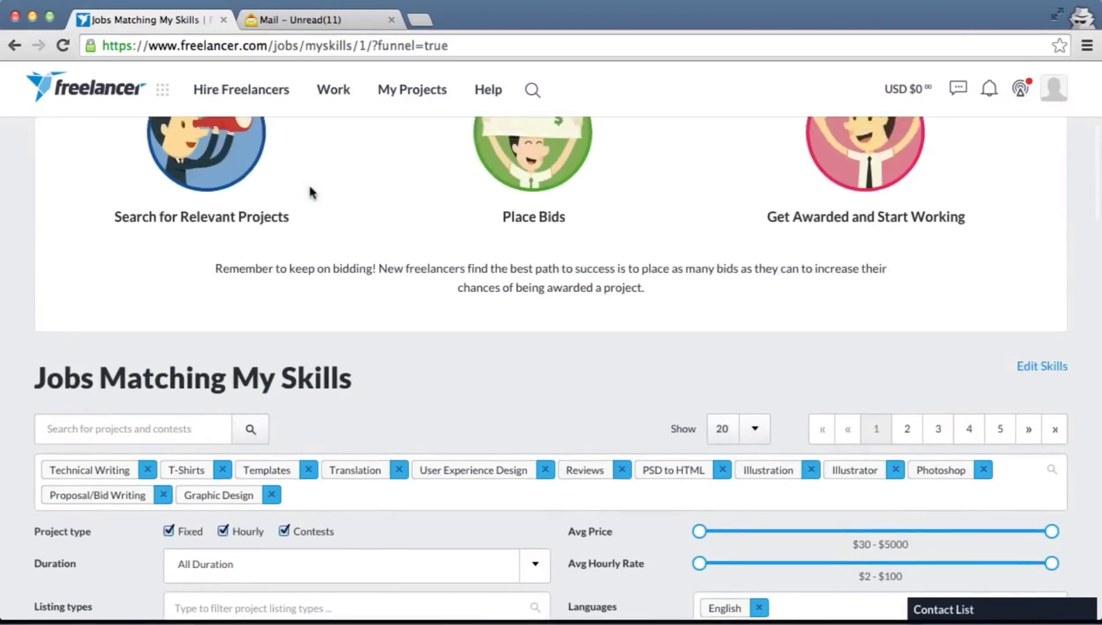
scroll(311, 192, "up", 1)
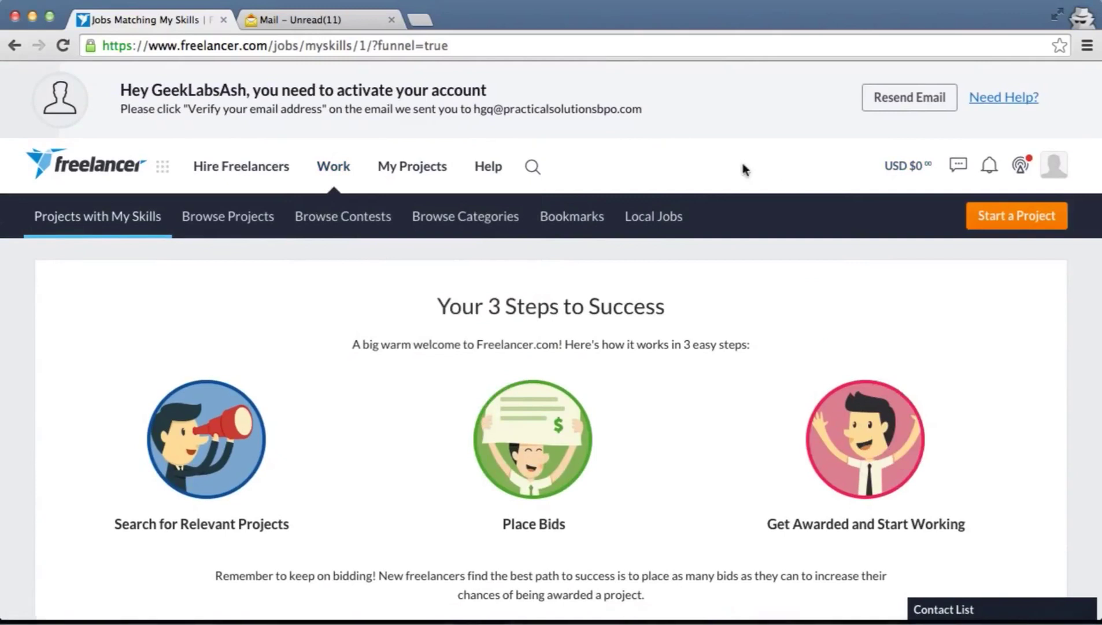
mouse_move(916, 168)
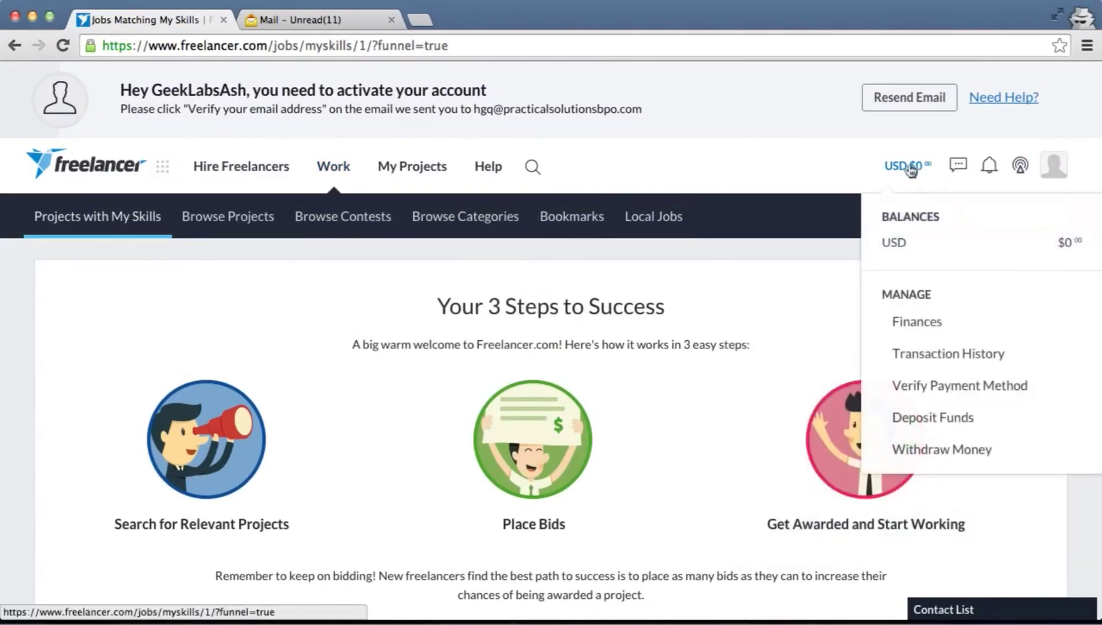
mouse_move(255, 180)
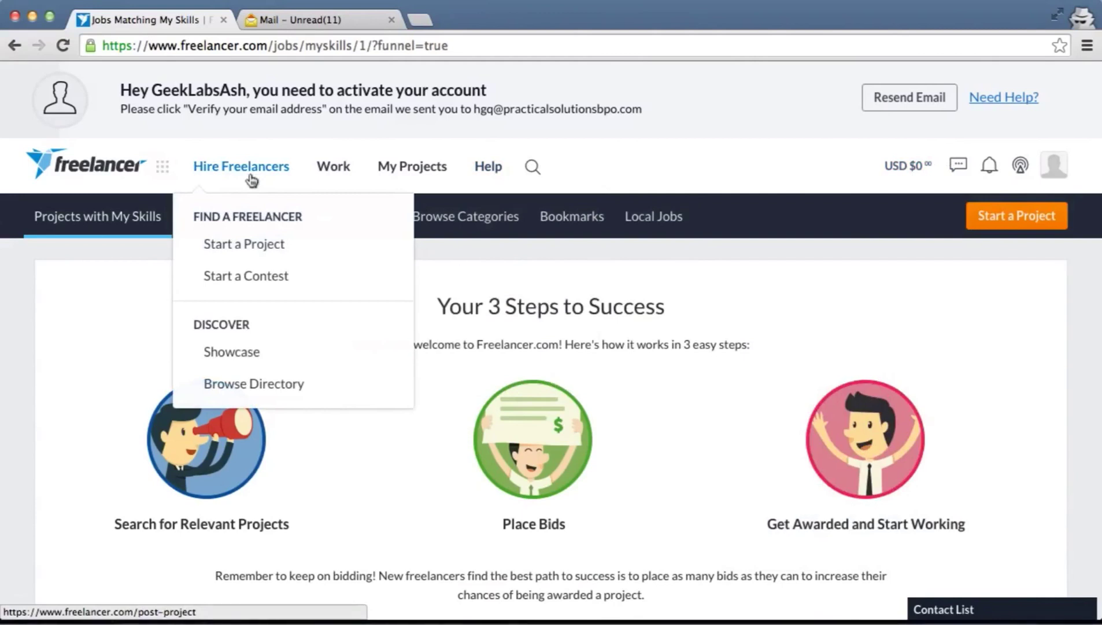
Reveal the Find Work options under Work in the top navigation
mouse_move(333, 185)
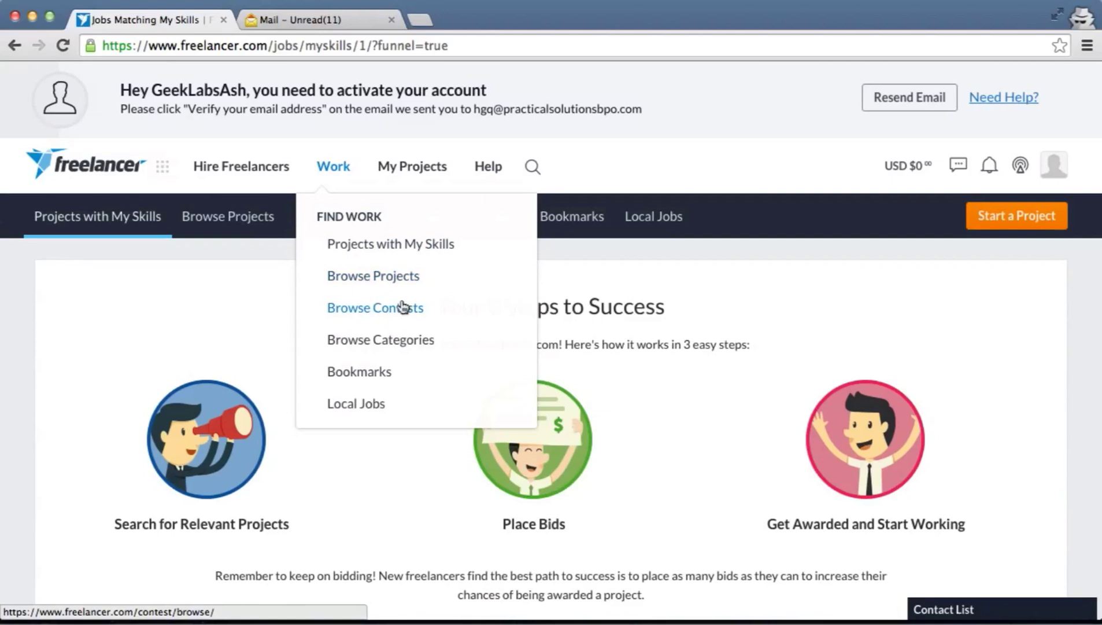
Go to Browse Categories and close the Design a Logo and French magazine-ads notifications
left_click(405, 346)
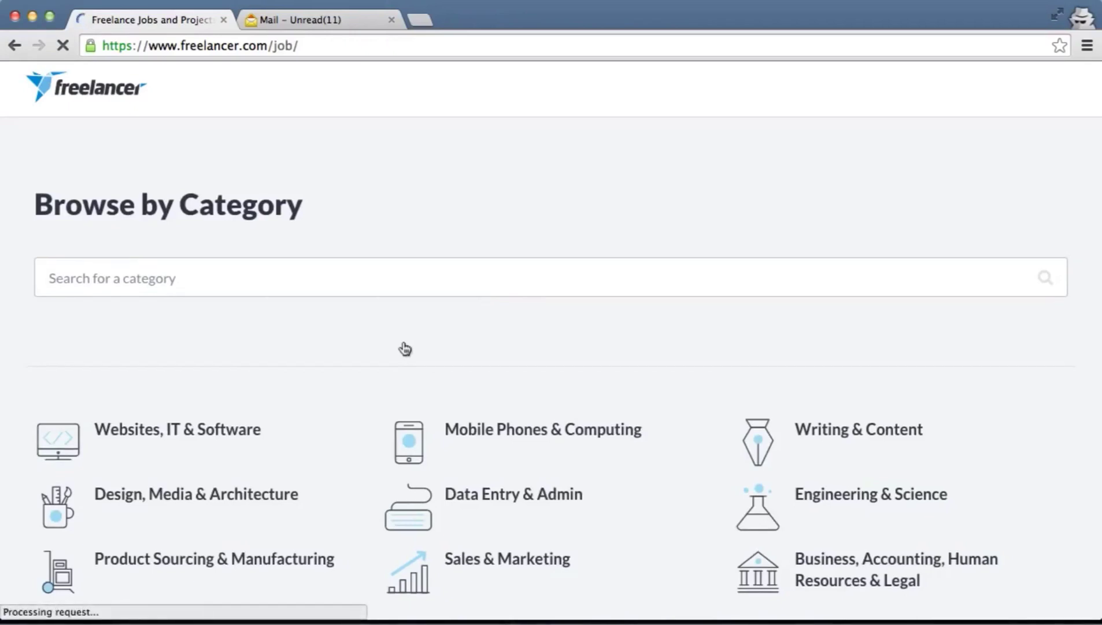
scroll(405, 348, "down", 5)
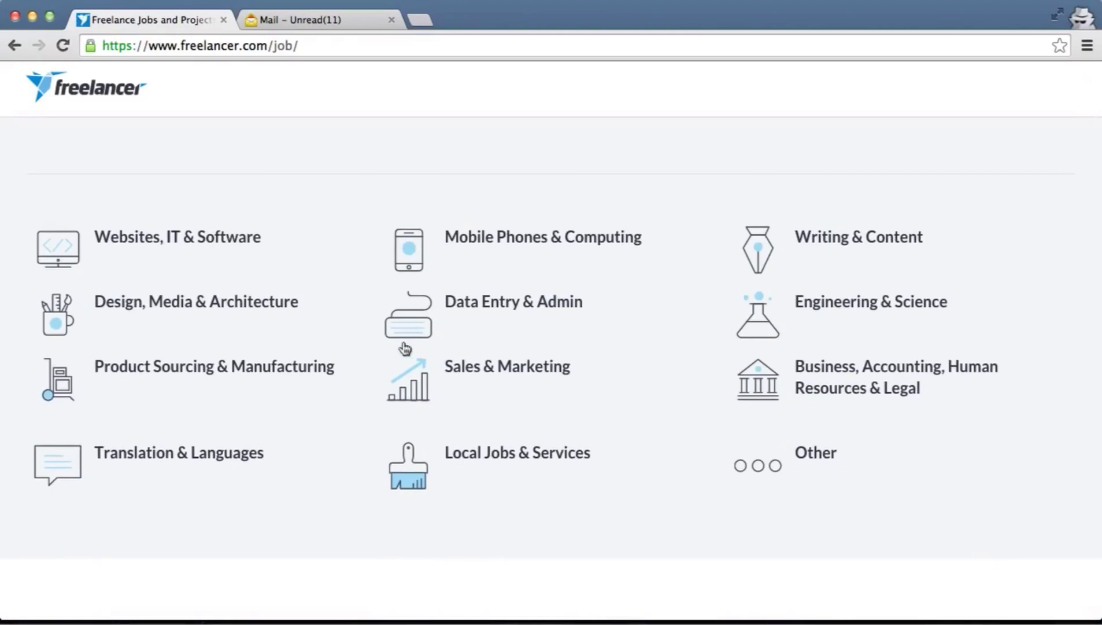
scroll(405, 348, "down", 3)
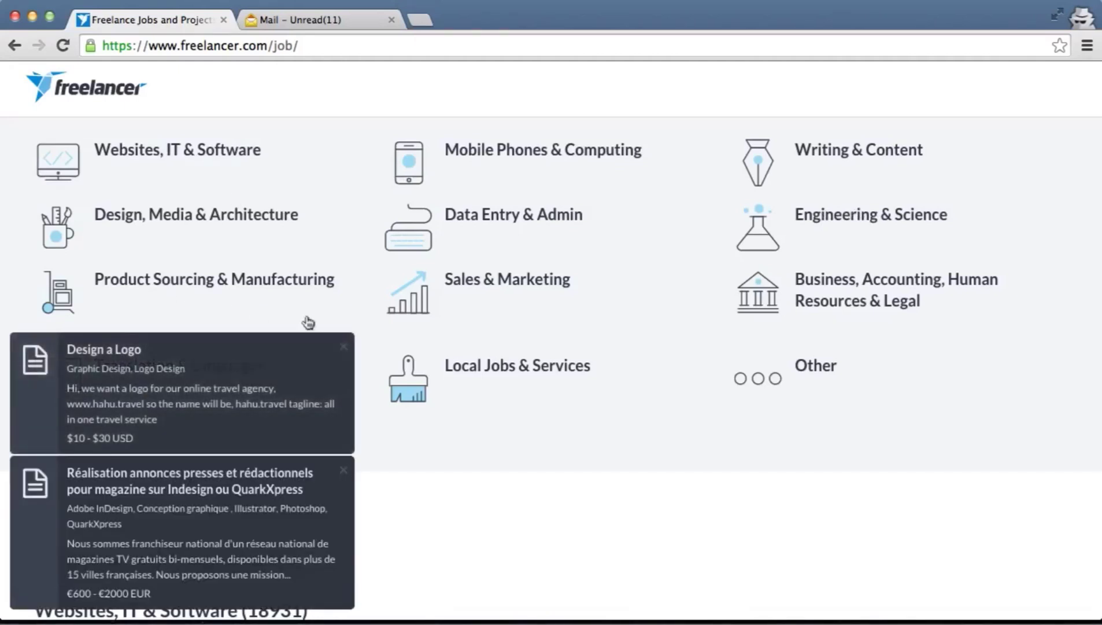
left_click(342, 353)
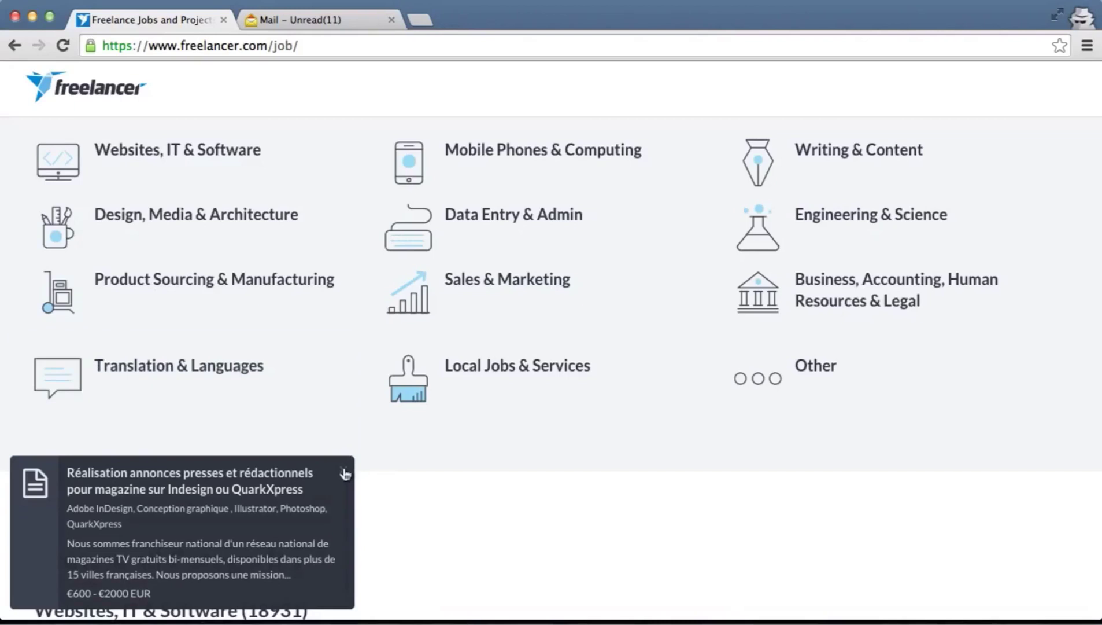
left_click(343, 471)
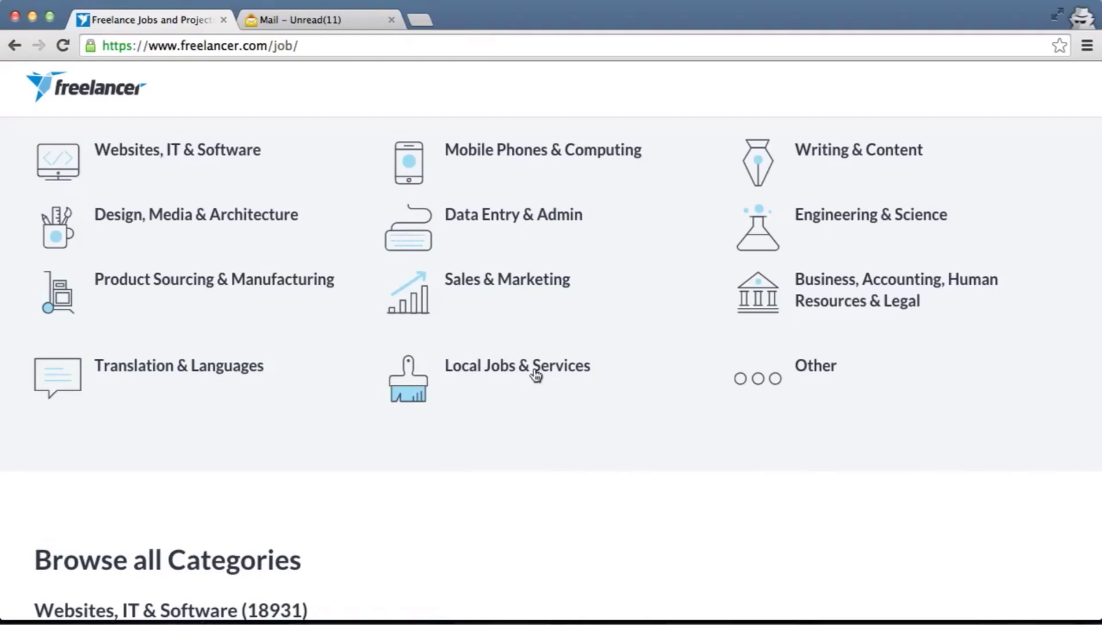
scroll(536, 375, "down", 2)
scroll(534, 371, "down", 5)
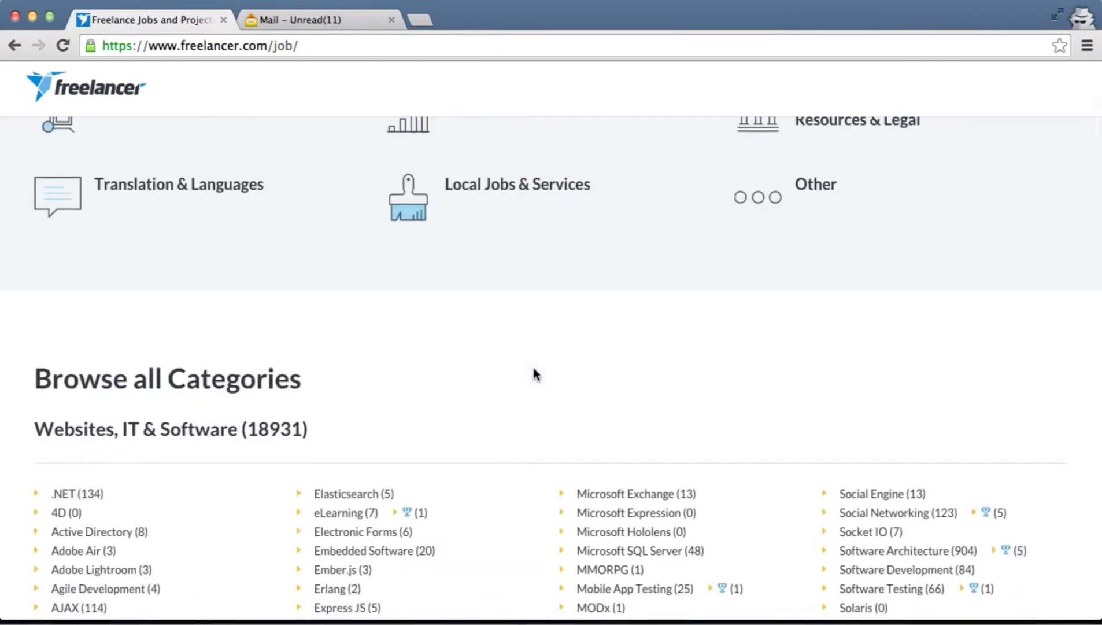
scroll(536, 375, "down", 2)
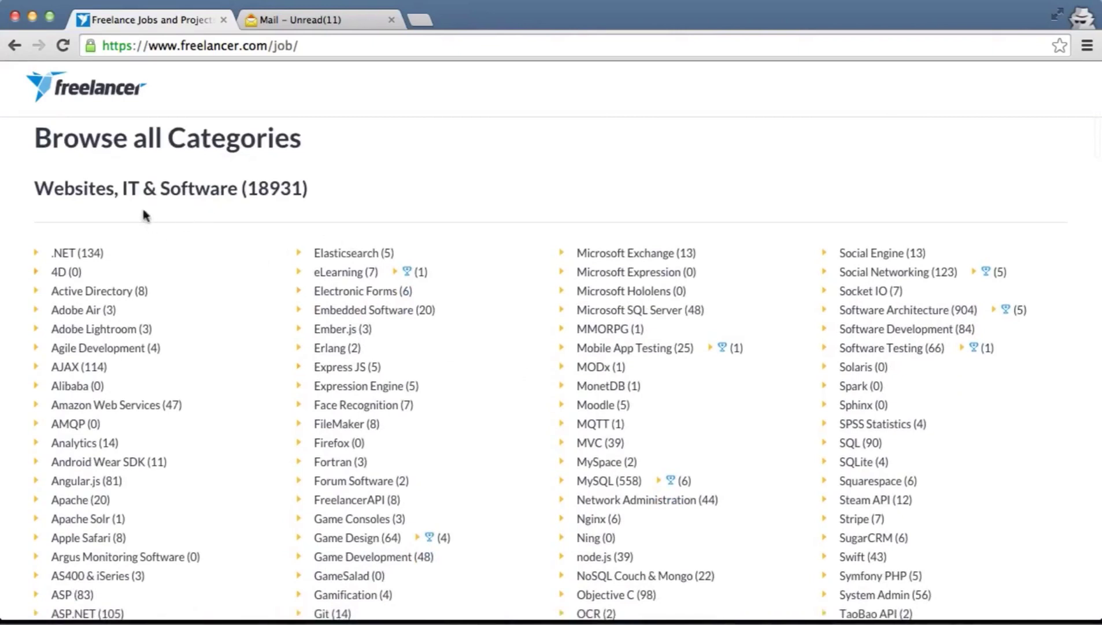
scroll(241, 214, "down", 2)
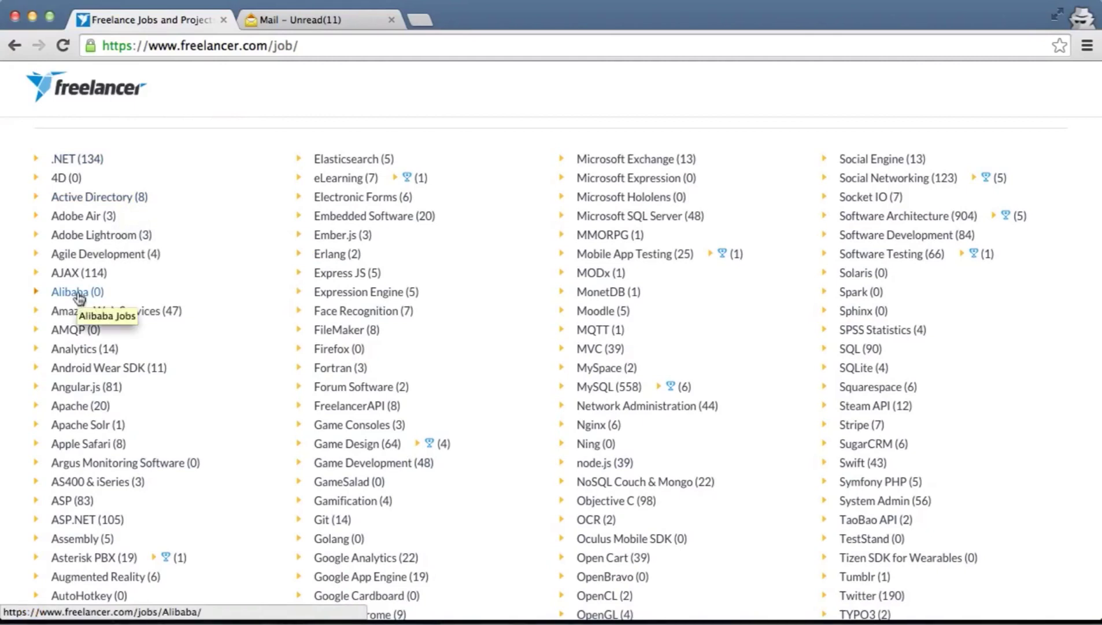
scroll(227, 484, "down", 3)
scroll(232, 447, "down", 9)
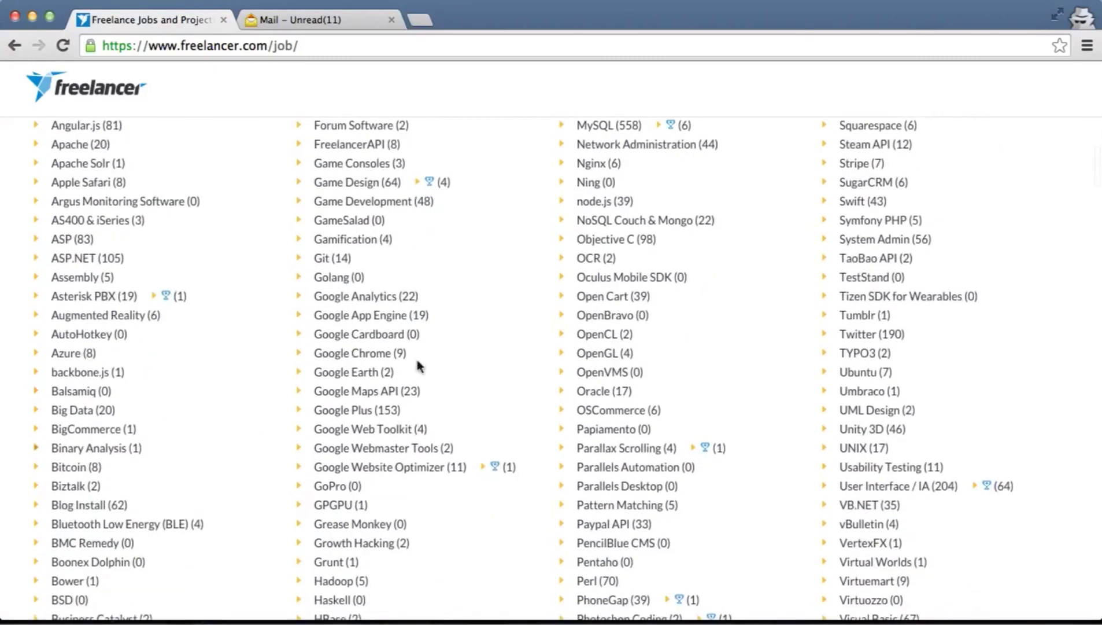
scroll(567, 448, "down", 4)
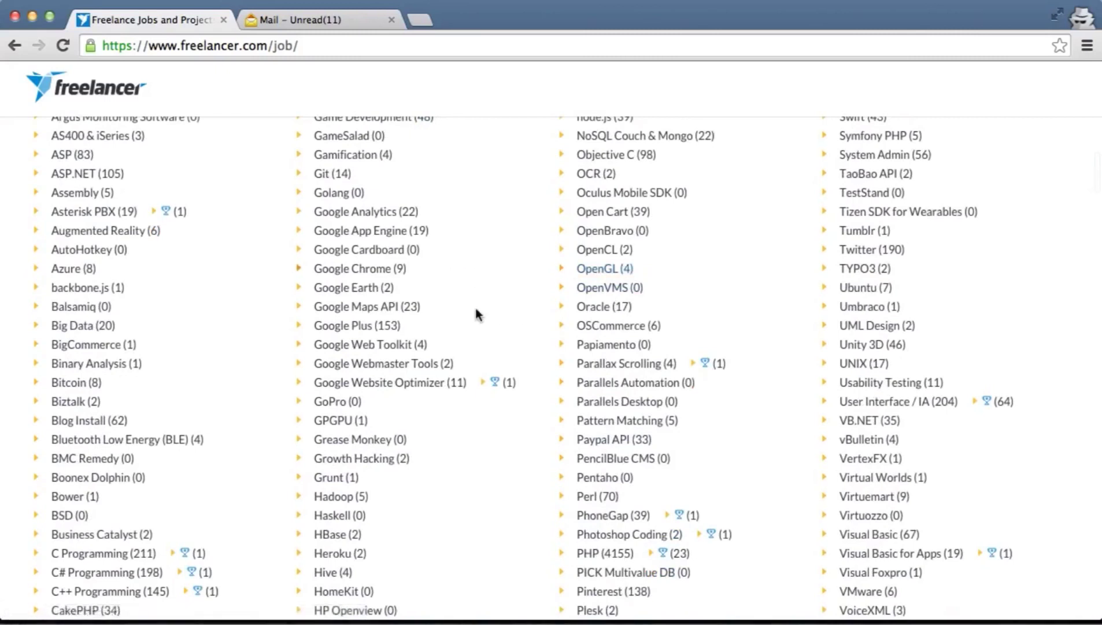
scroll(461, 323, "down", 1)
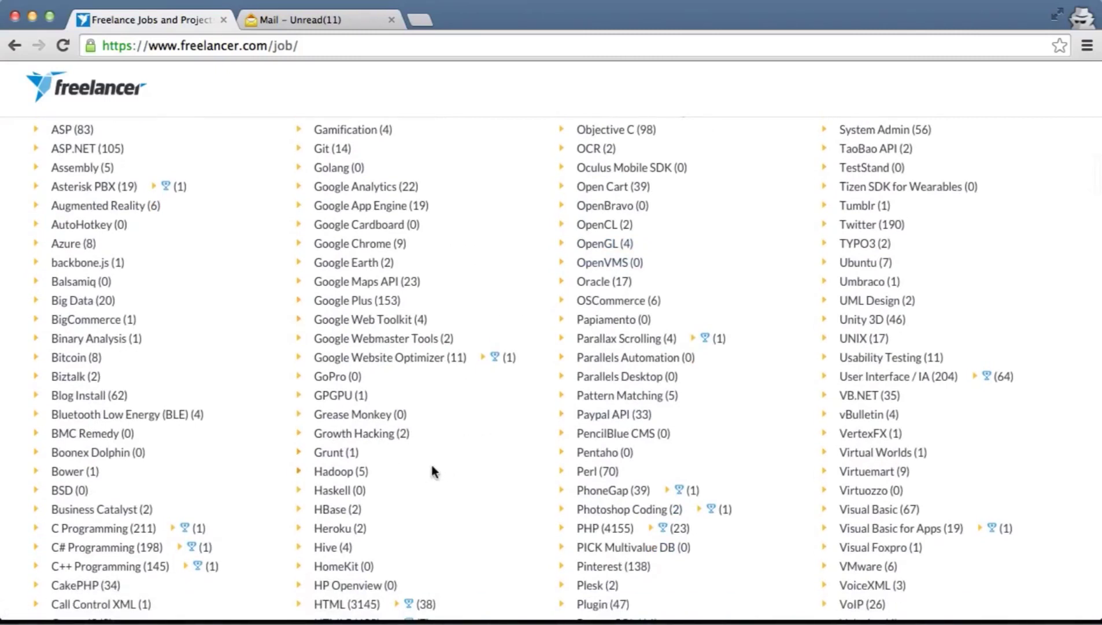
scroll(433, 466, "down", 3)
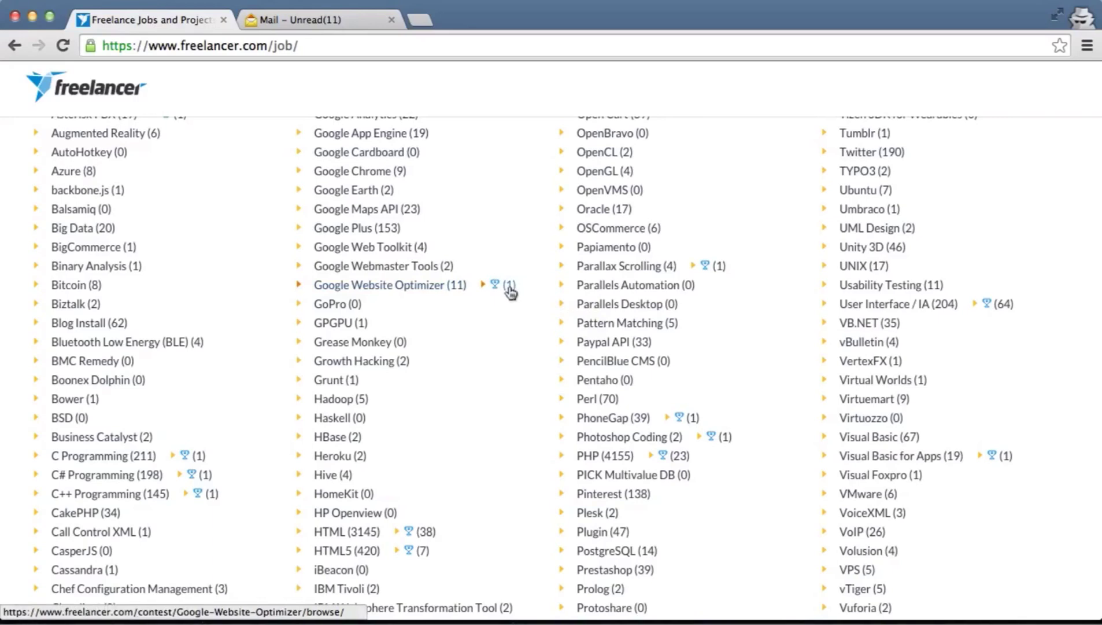
scroll(748, 355, "down", 3)
scroll(748, 355, "down", 15)
scroll(748, 354, "down", 8)
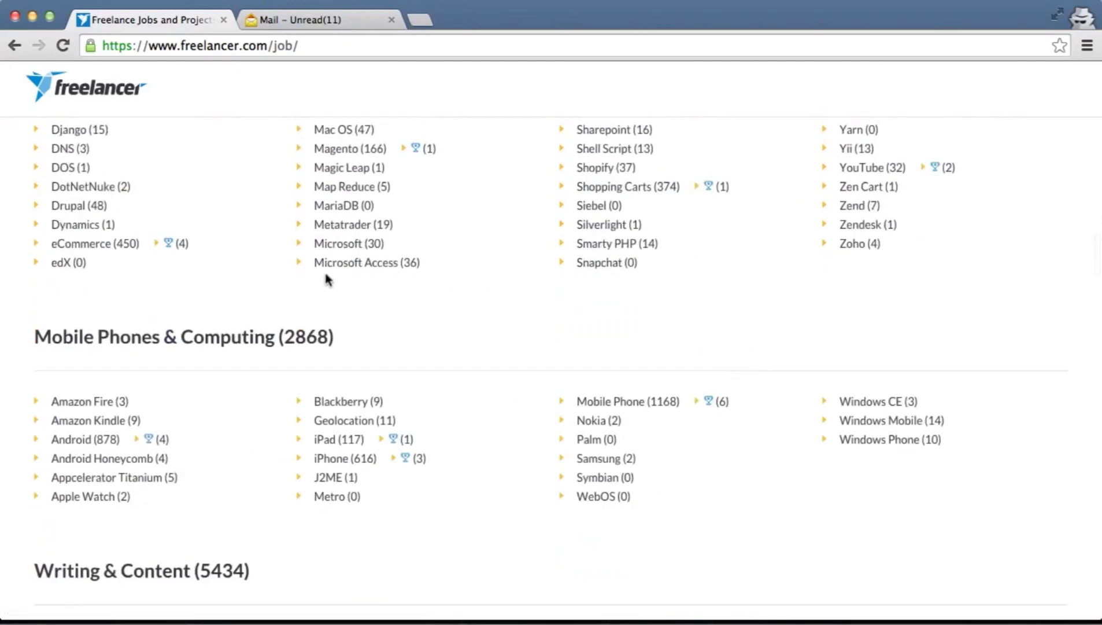
scroll(122, 315, "down", 2)
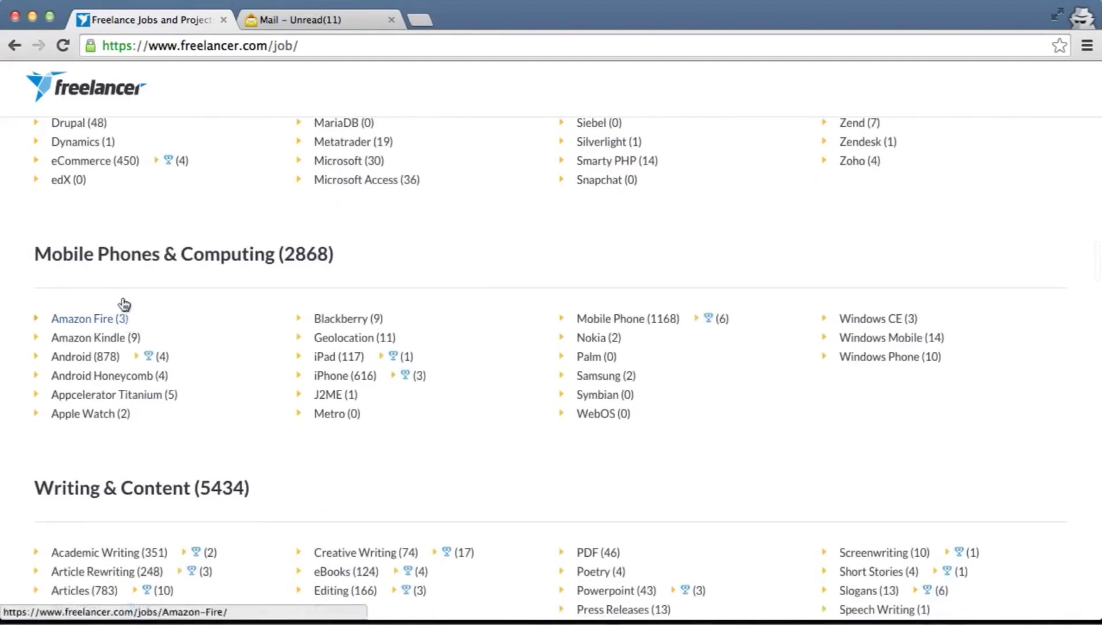
scroll(246, 273, "down", 2)
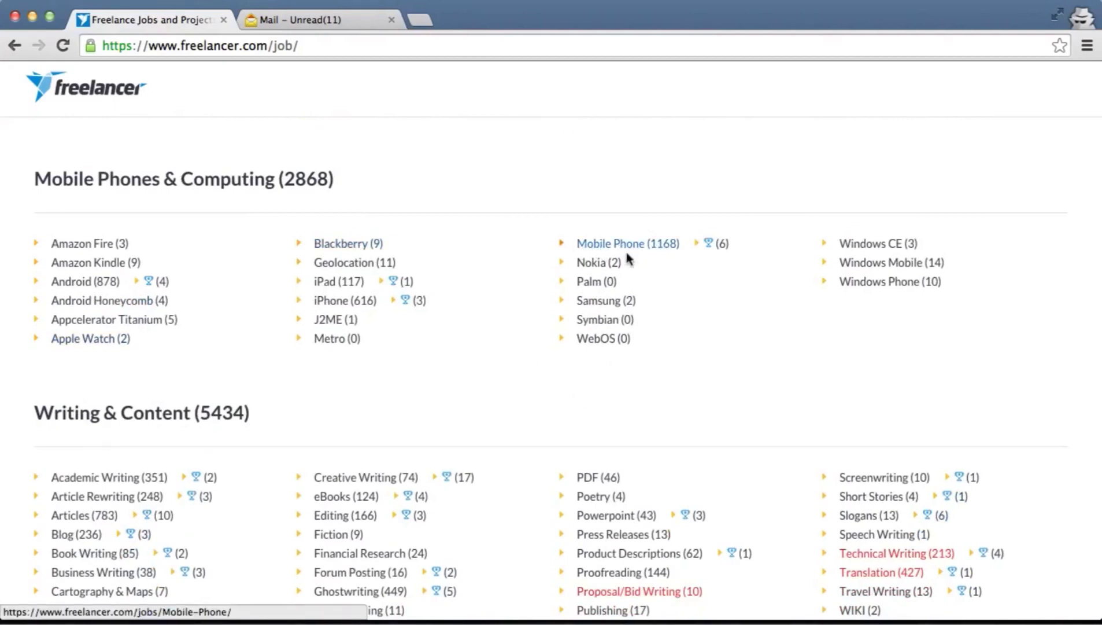
scroll(628, 252, "down", 3)
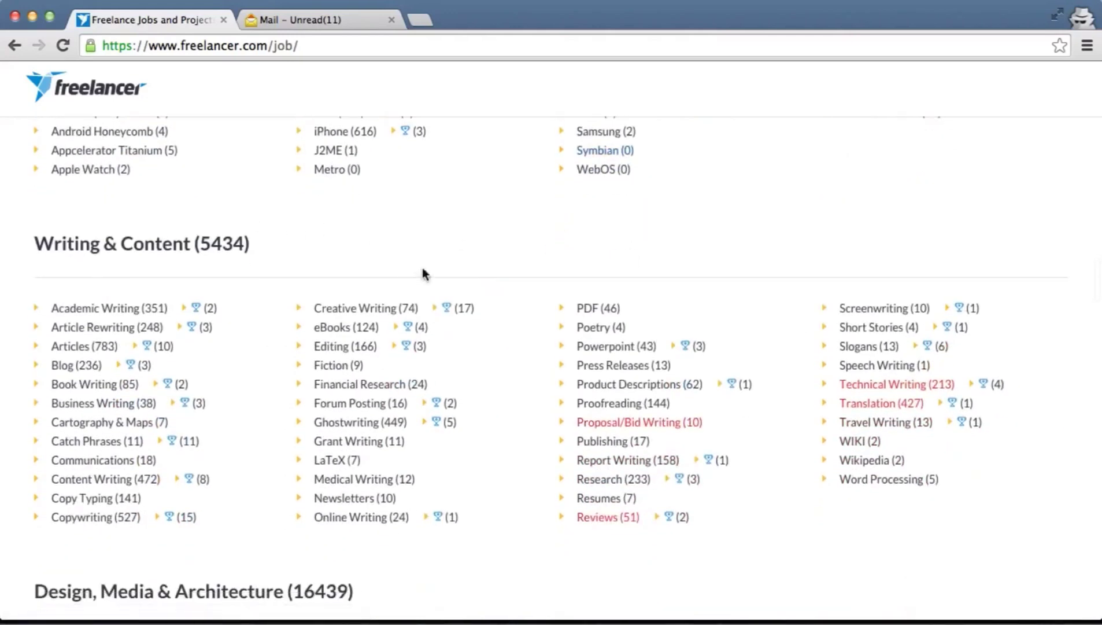
scroll(136, 259, "down", 1)
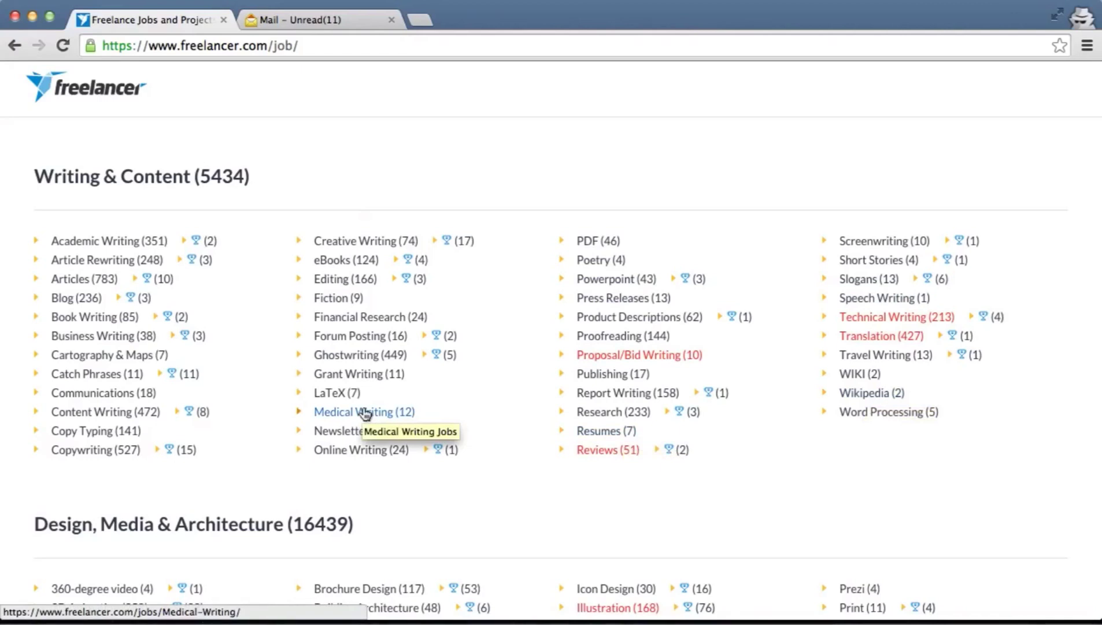
scroll(365, 413, "down", 1)
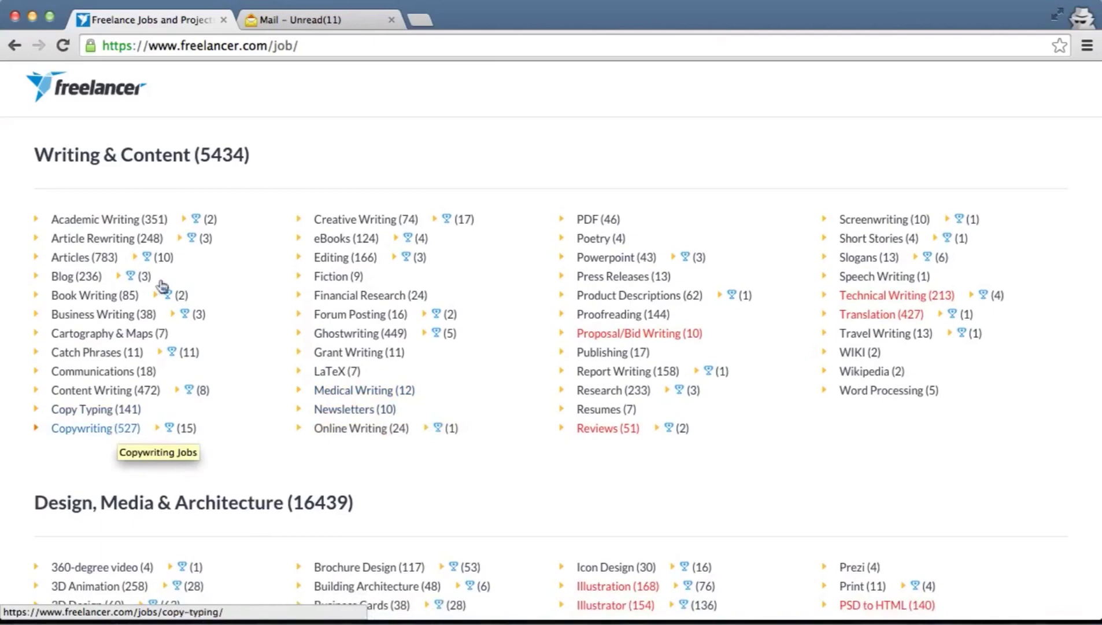
scroll(582, 387, "down", 5)
scroll(582, 386, "down", 3)
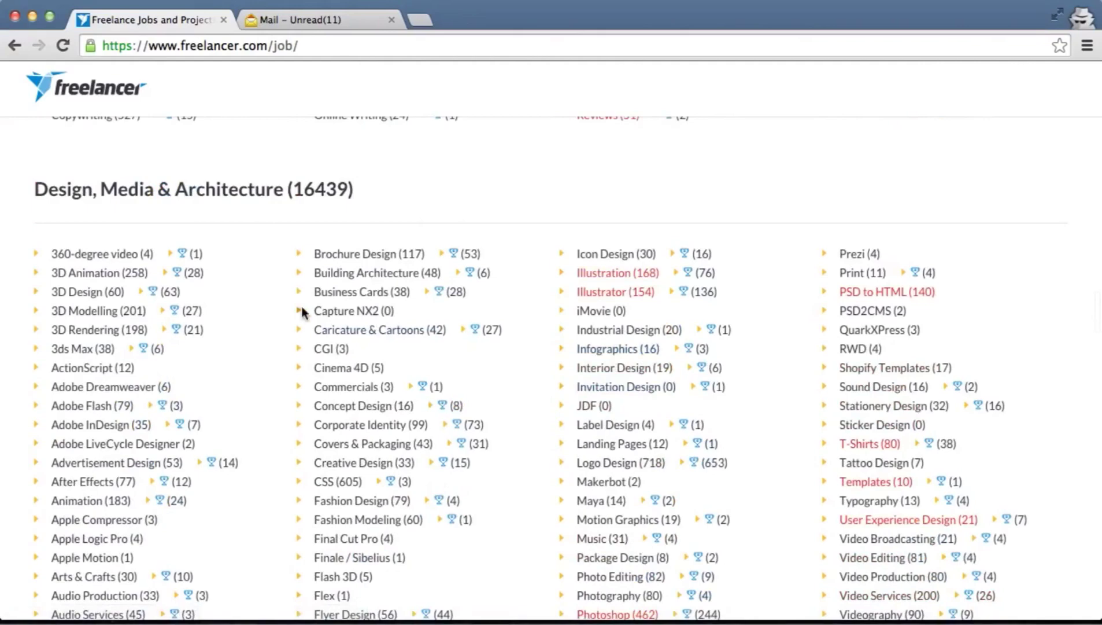
scroll(302, 311, "down", 20)
scroll(302, 313, "down", 20)
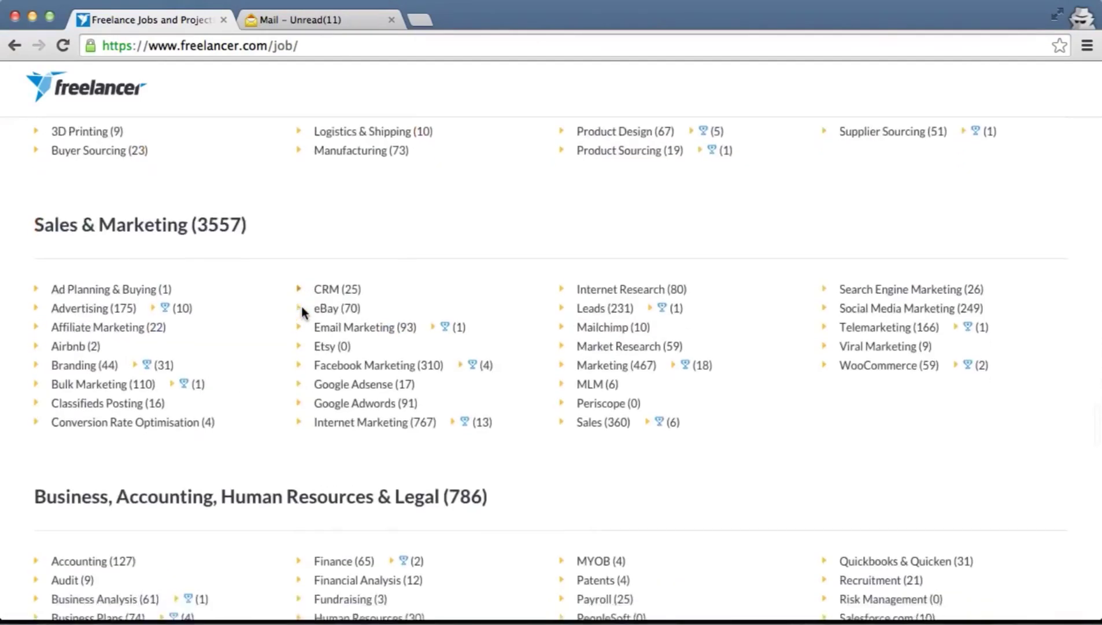
scroll(302, 312, "down", 6)
scroll(302, 312, "up", 20)
scroll(303, 311, "up", 20)
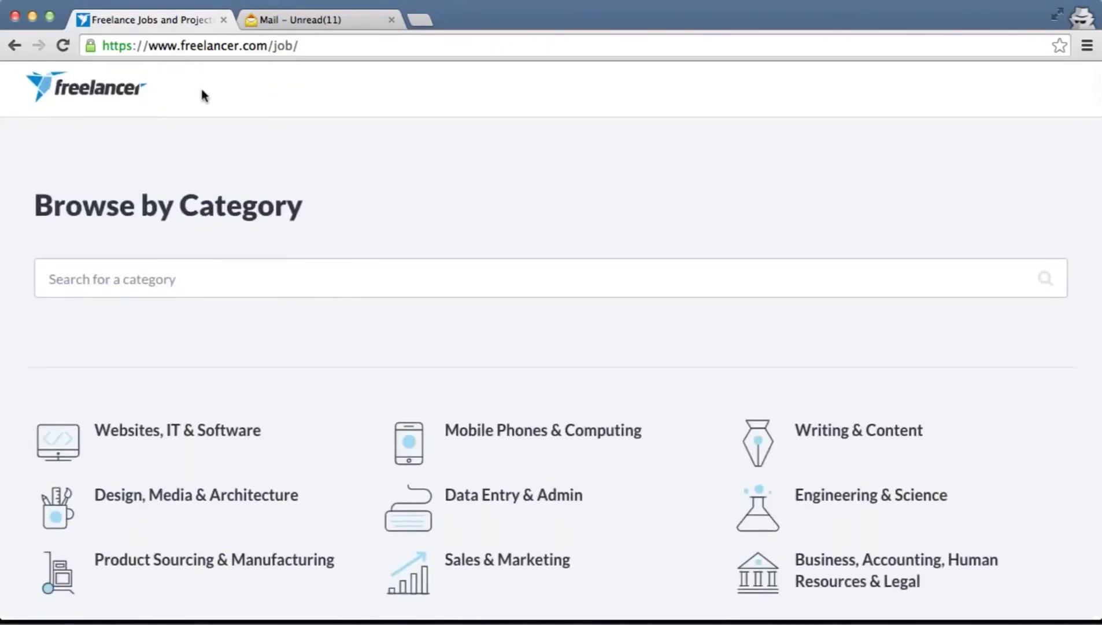
Return to the Jobs Matching My Skills page with its 3 Steps to Success welcome
left_click(149, 95)
mouse_move(278, 173)
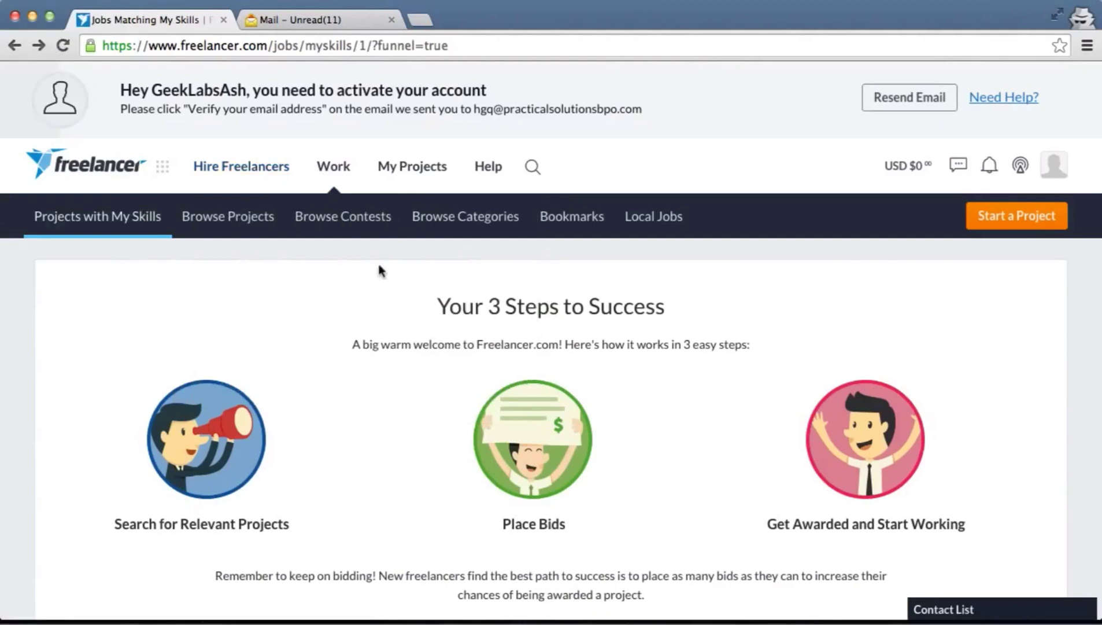
Go to Browse Contests and scroll to the contest table listing Design a Logo ($200) and Make brochure ($90)
left_click(372, 229)
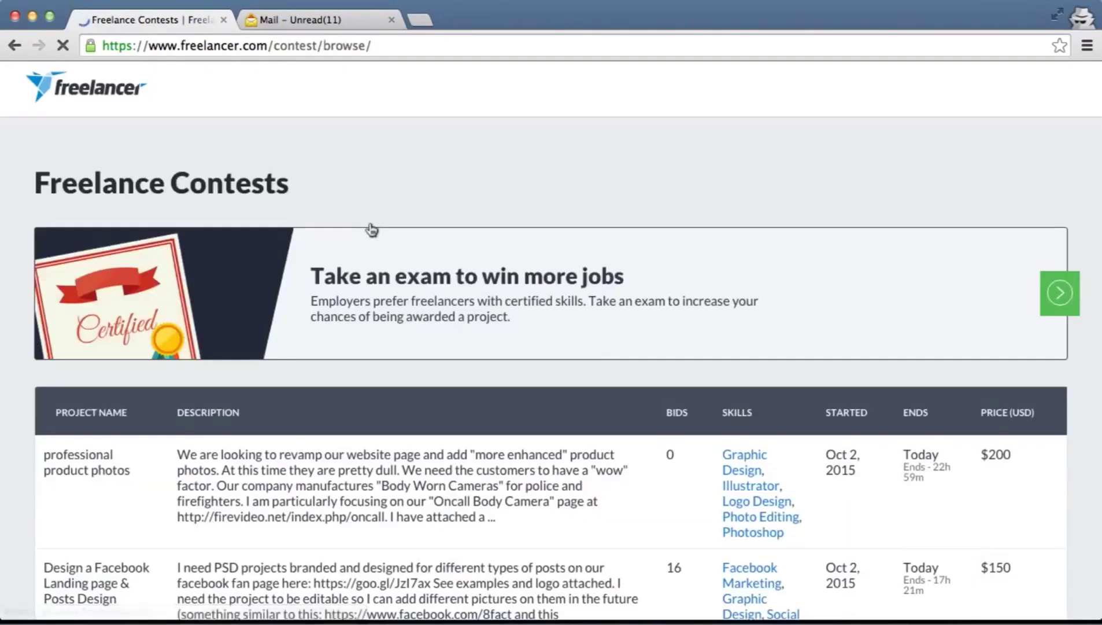
scroll(372, 229, "down", 2)
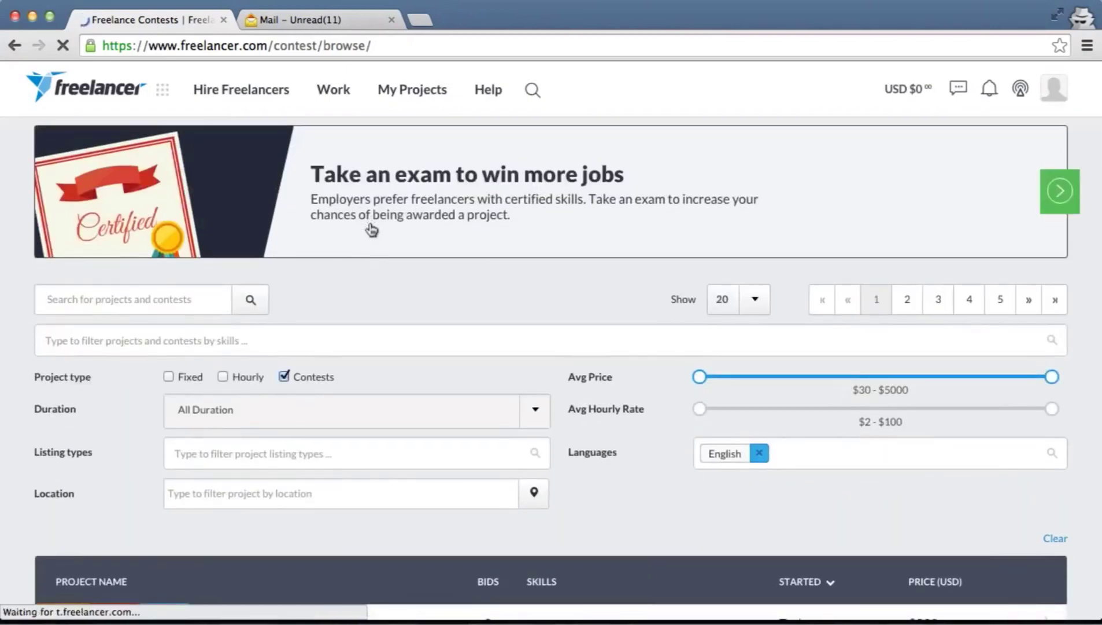
scroll(372, 230, "down", 4)
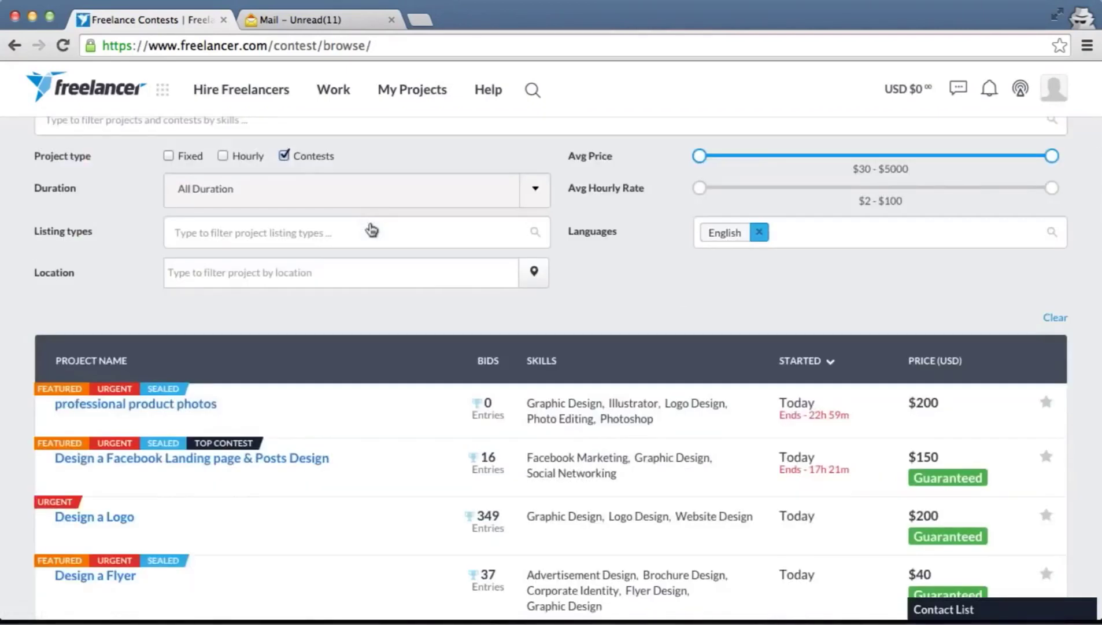
scroll(504, 298, "down", 2)
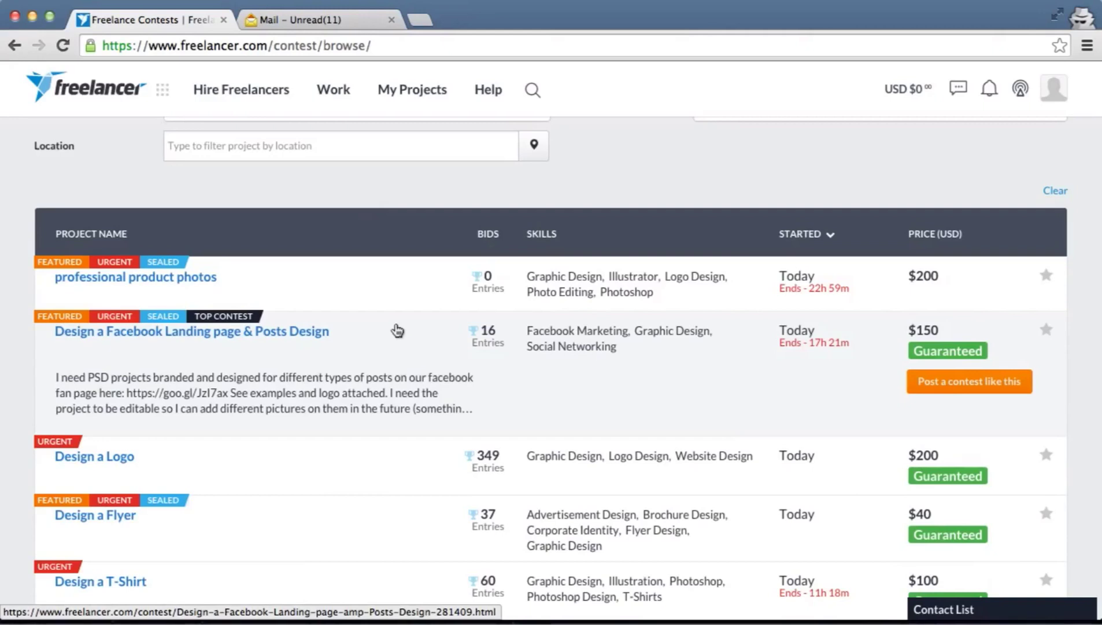
mouse_move(67, 269)
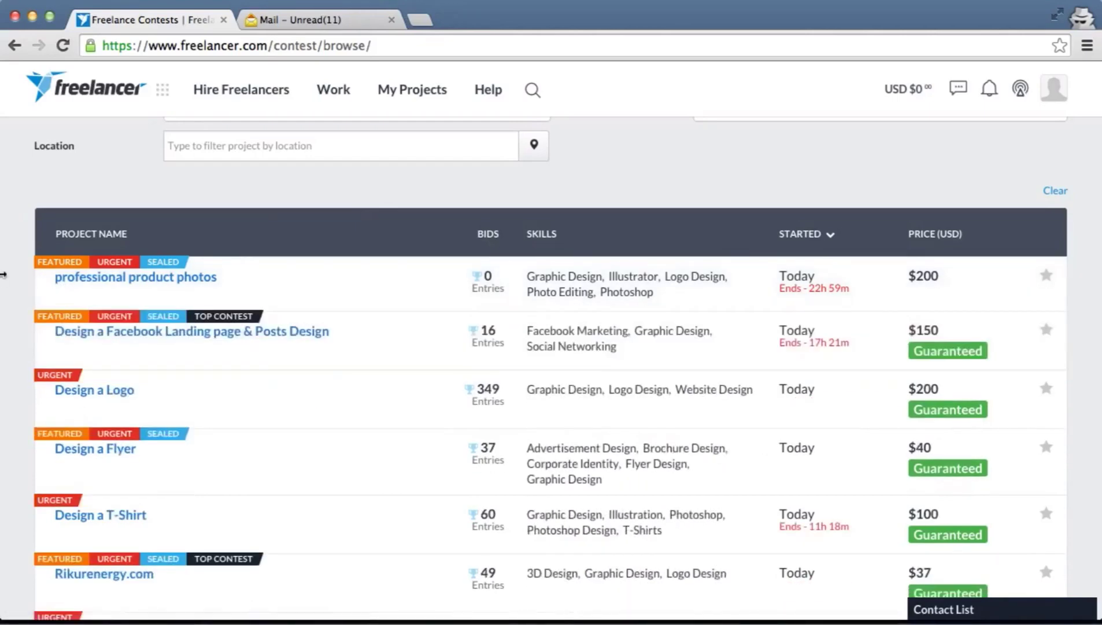
scroll(3, 275, "down", 3)
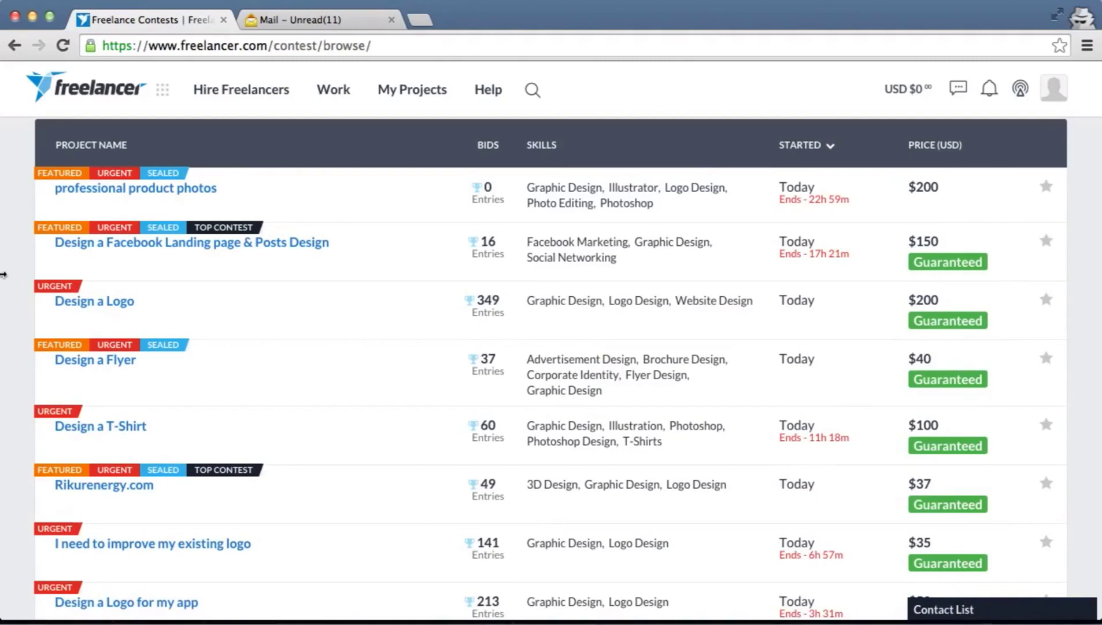
mouse_move(116, 181)
scroll(5, 313, "down", 3)
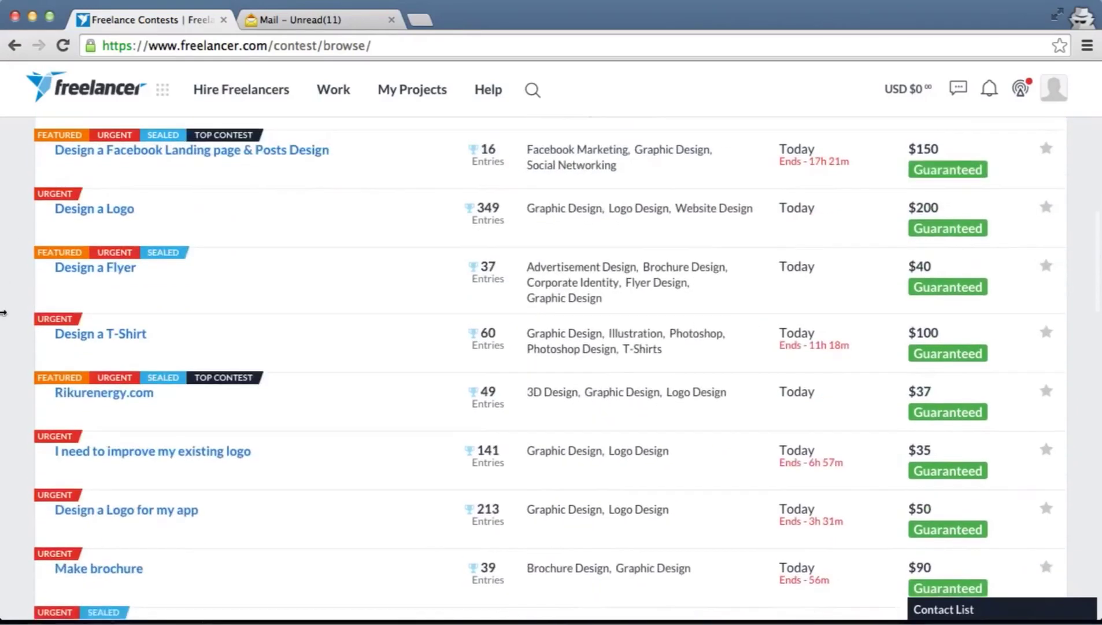
scroll(5, 313, "up", 5)
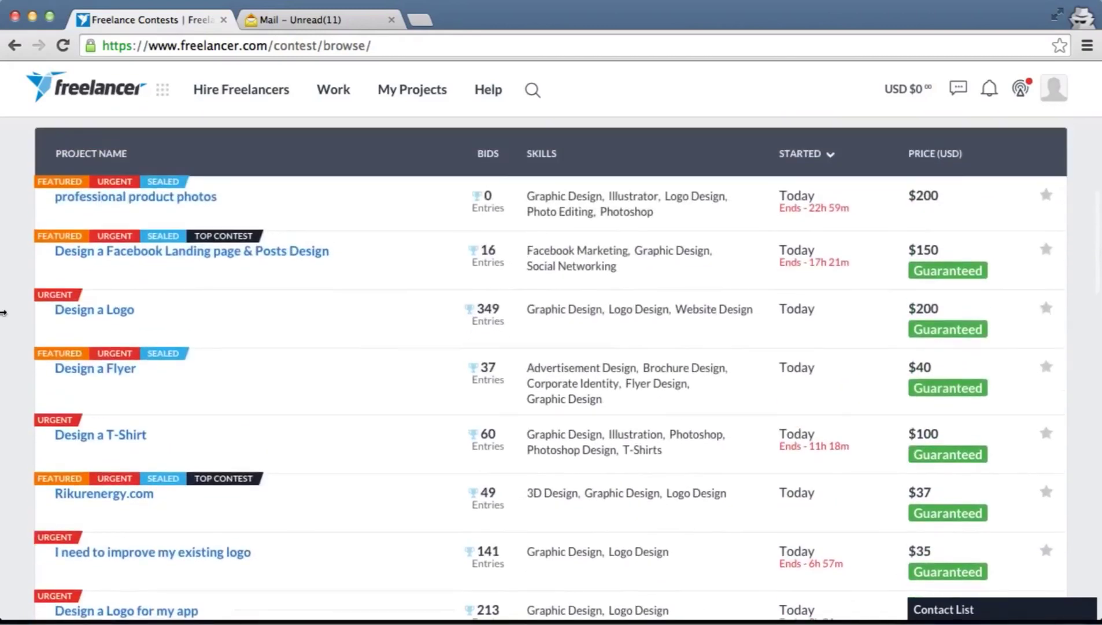
mouse_move(121, 213)
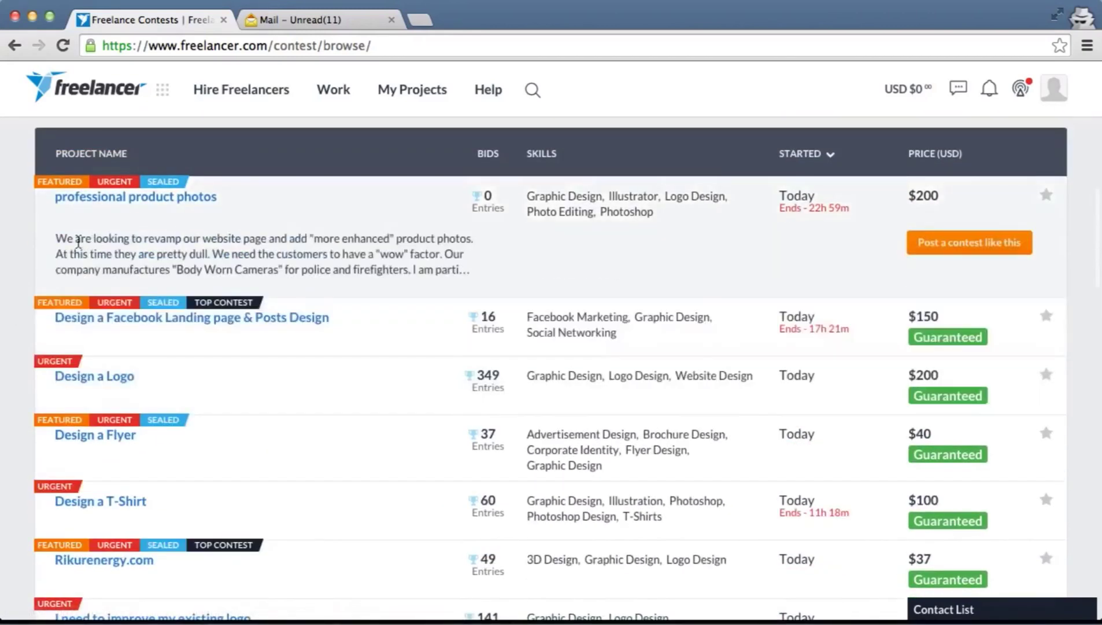
mouse_move(250, 266)
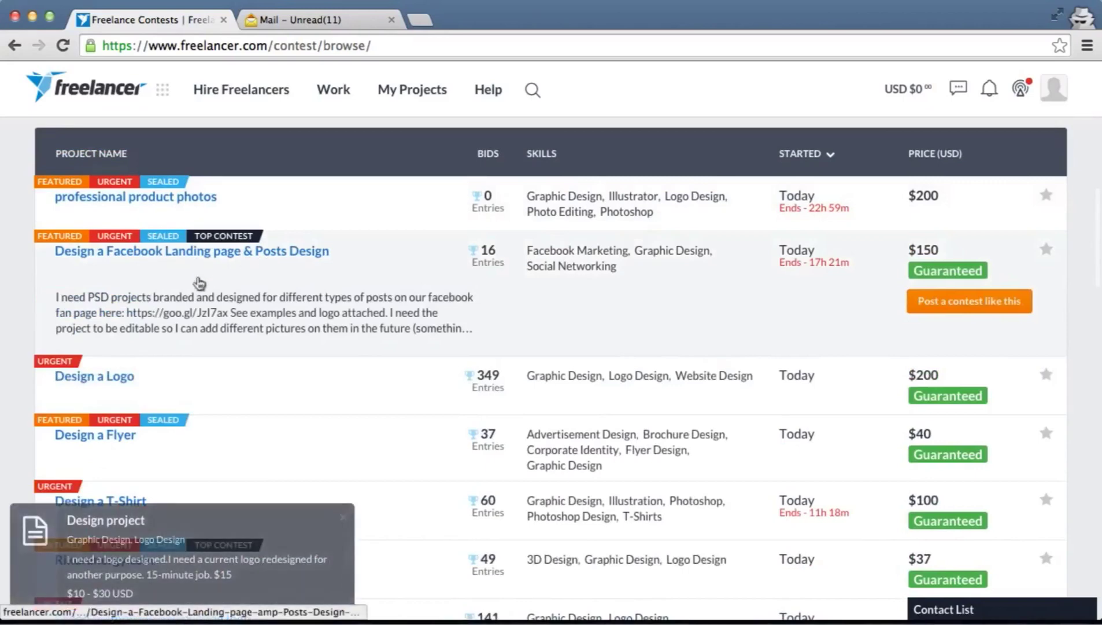
scroll(173, 281, "down", 2)
mouse_move(250, 369)
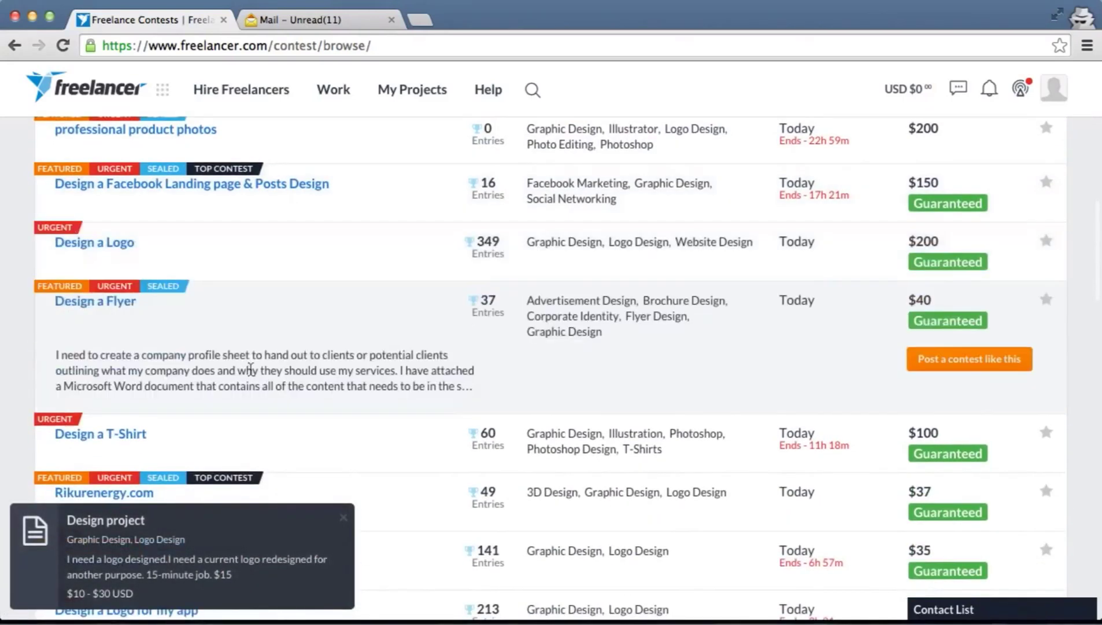
mouse_move(173, 443)
scroll(327, 431, "down", 3)
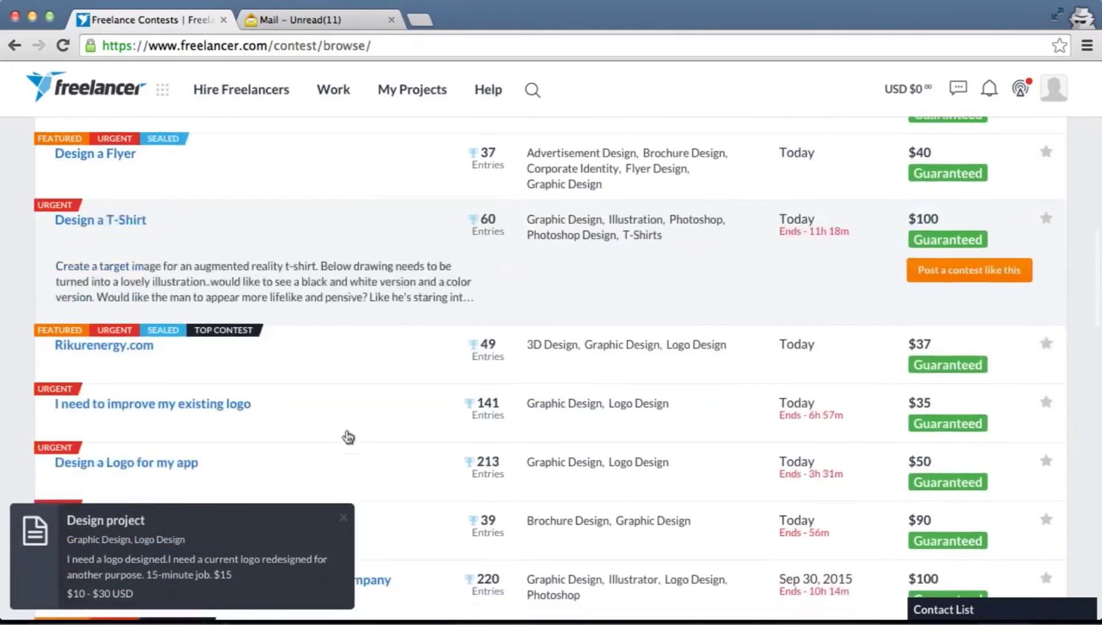
scroll(347, 437, "down", 4)
mouse_move(346, 429)
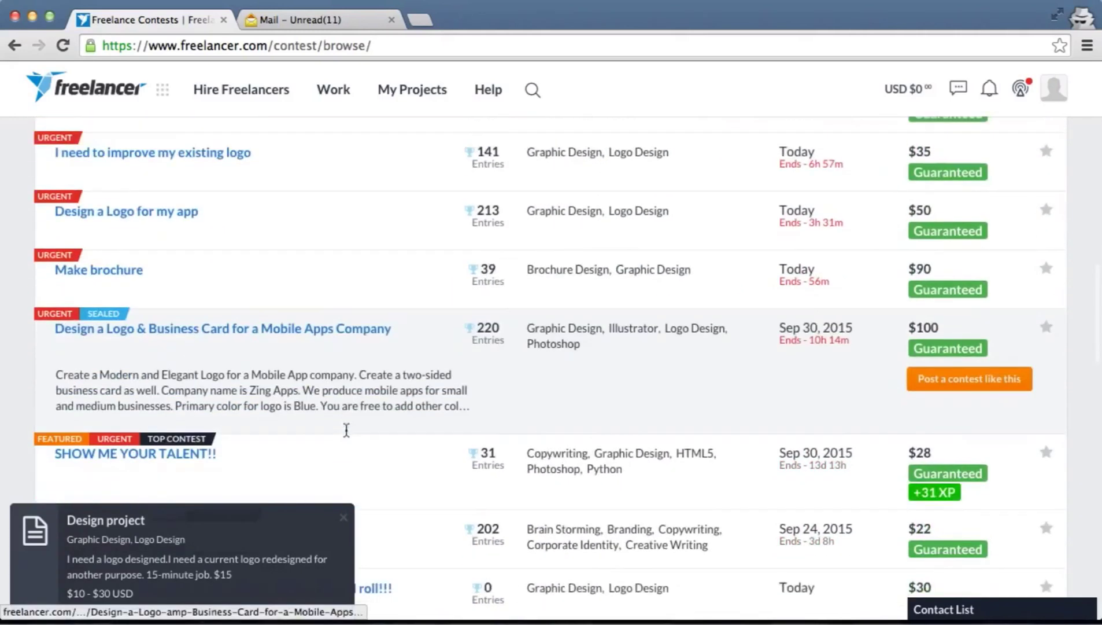
scroll(347, 429, "down", 2)
scroll(344, 430, "up", 5)
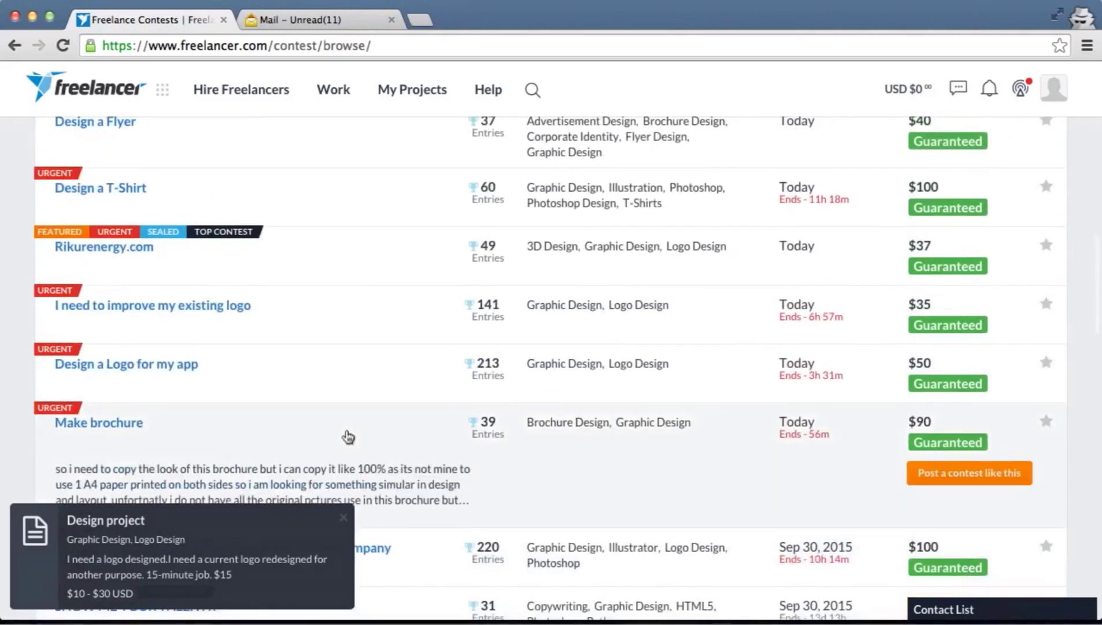
scroll(348, 437, "down", 7)
scroll(347, 429, "down", 4)
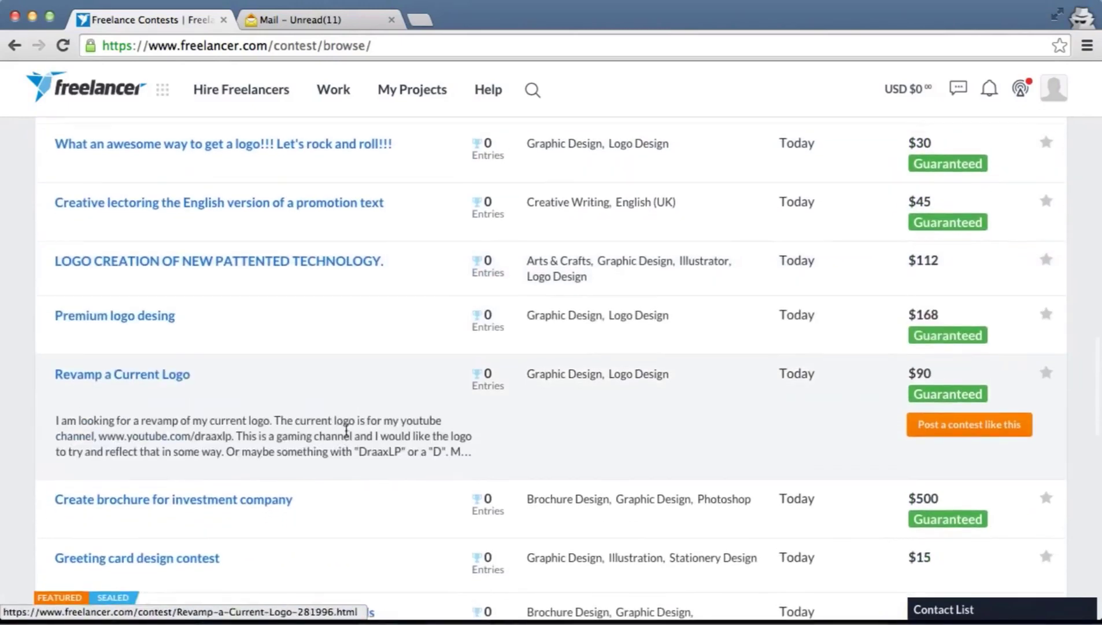
scroll(347, 431, "down", 4)
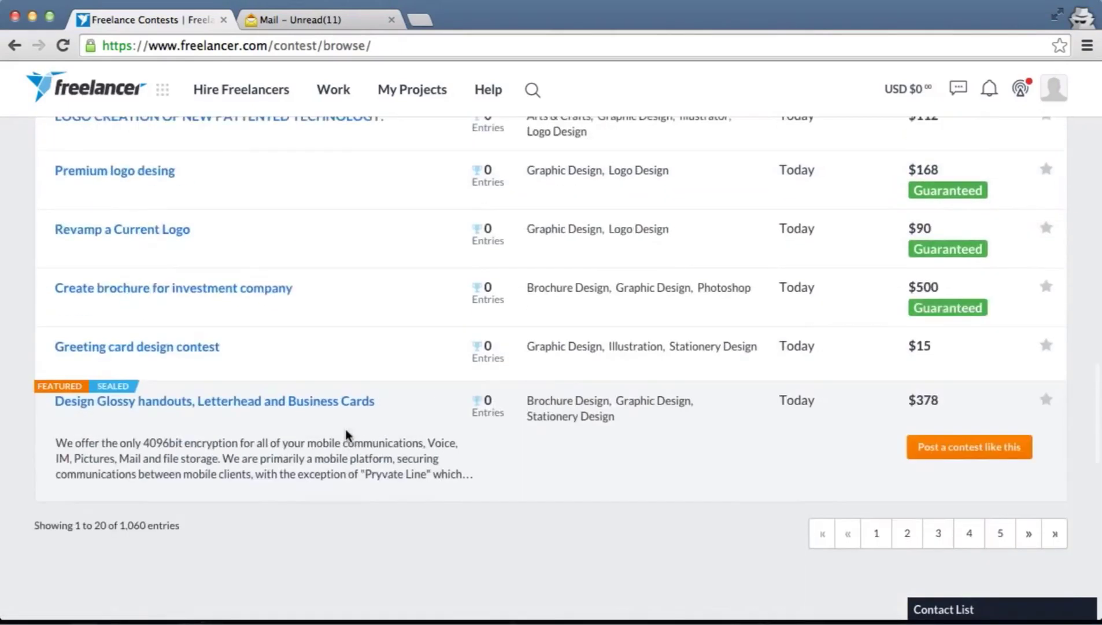
scroll(346, 435, "up", 3)
Show the tooltip for the green Guaranteed badge on a contest row
mouse_move(978, 294)
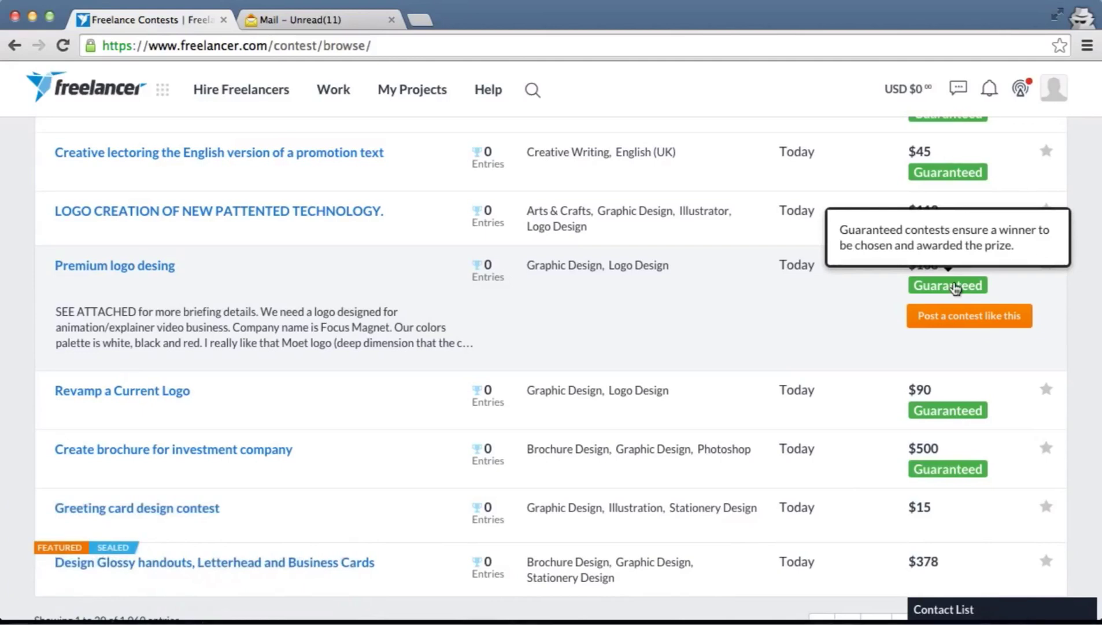
mouse_move(930, 523)
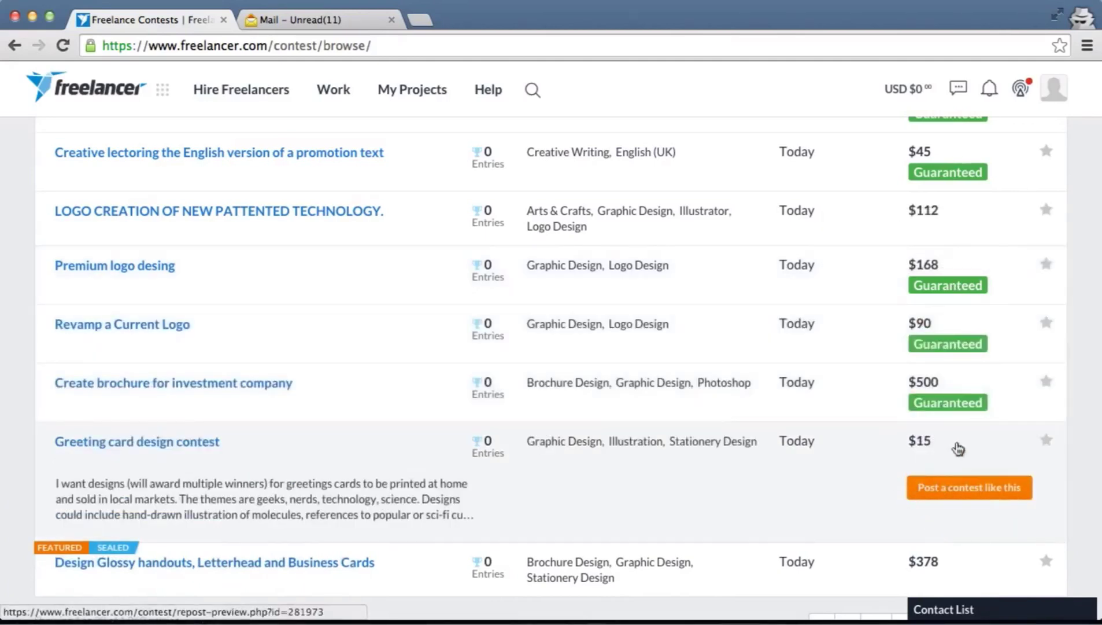
mouse_move(866, 556)
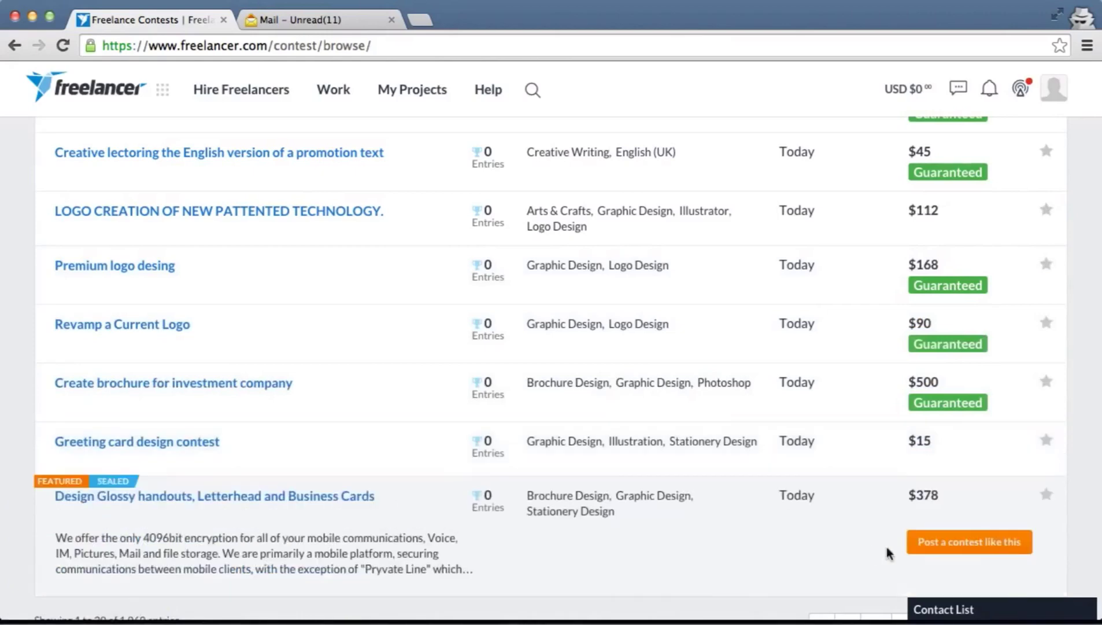
mouse_move(944, 411)
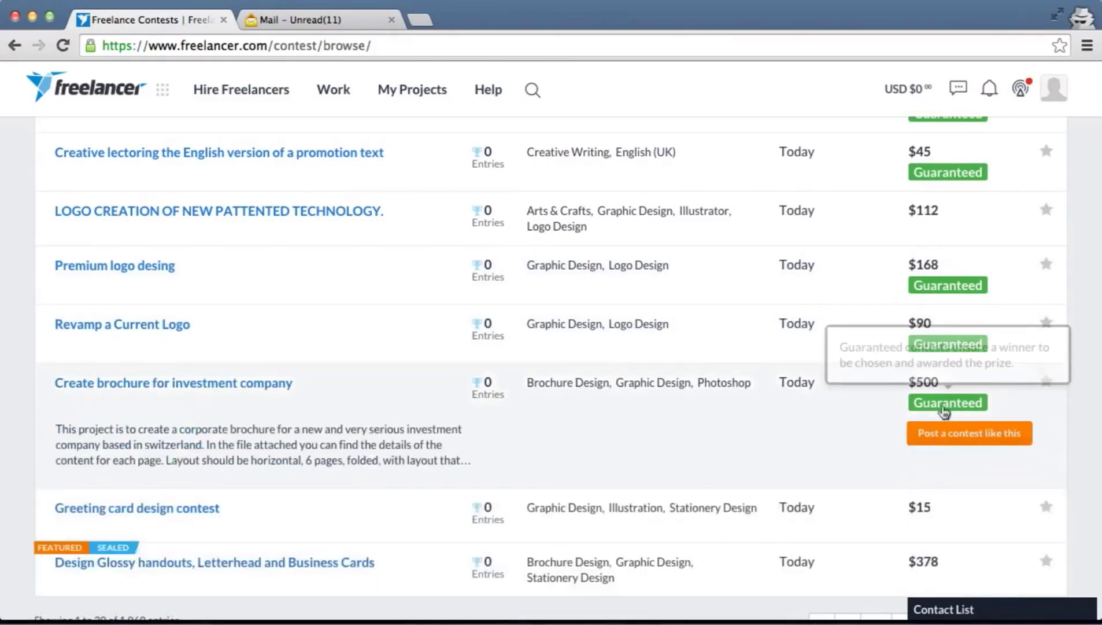
scroll(937, 409, "up", 5)
scroll(932, 408, "up", 5)
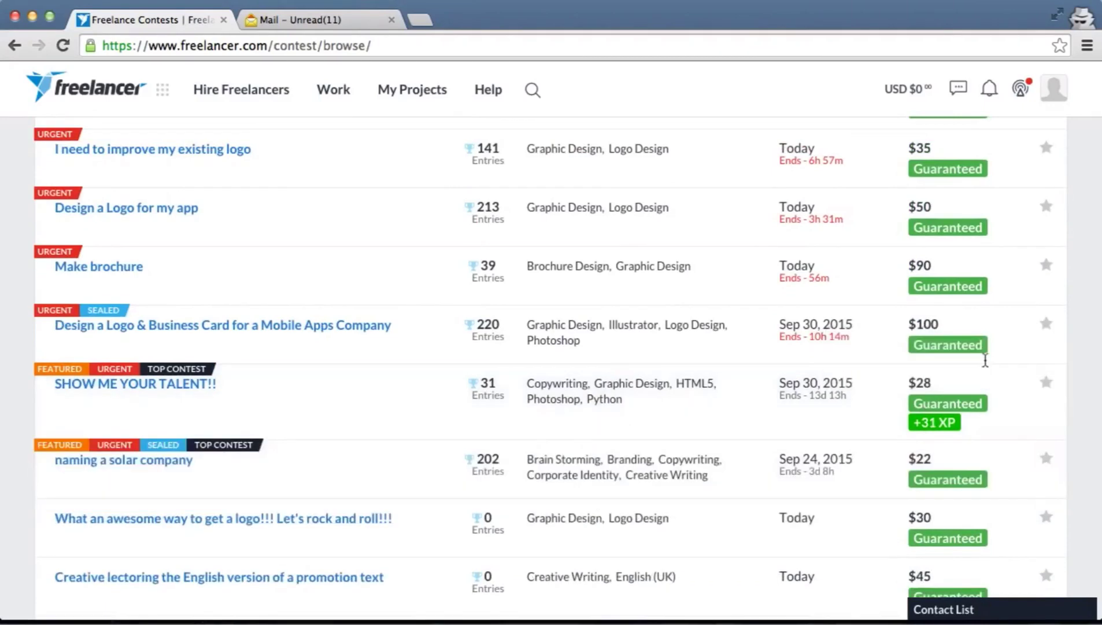
mouse_move(978, 313)
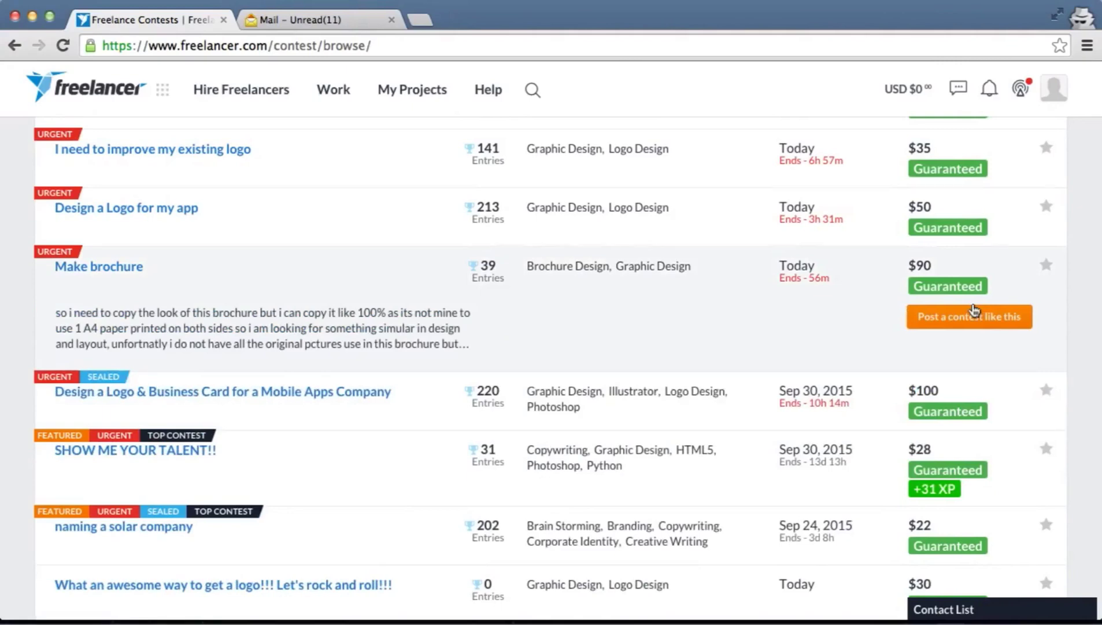
scroll(974, 311, "down", 3)
scroll(974, 311, "down", 6)
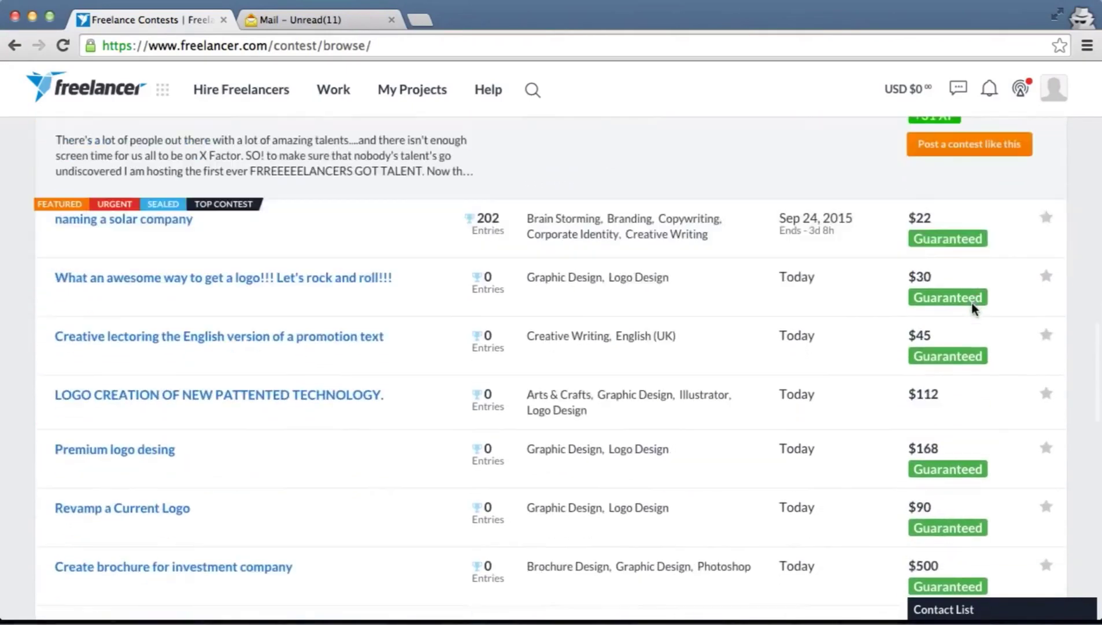
scroll(974, 310, "down", 6)
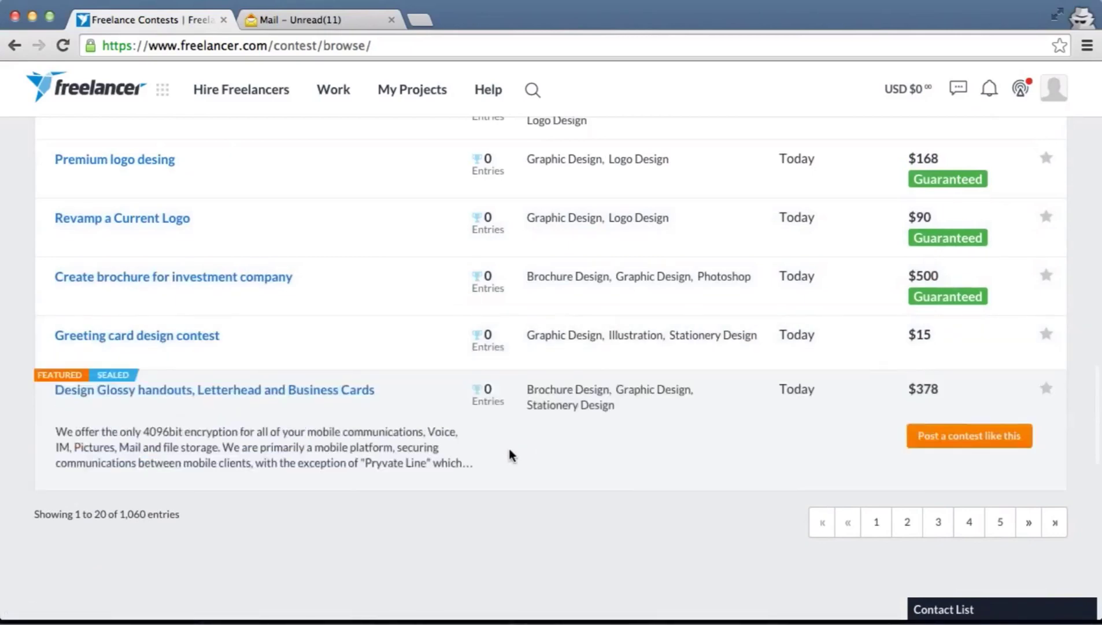
scroll(512, 453, "up", 6)
scroll(511, 457, "up", 5)
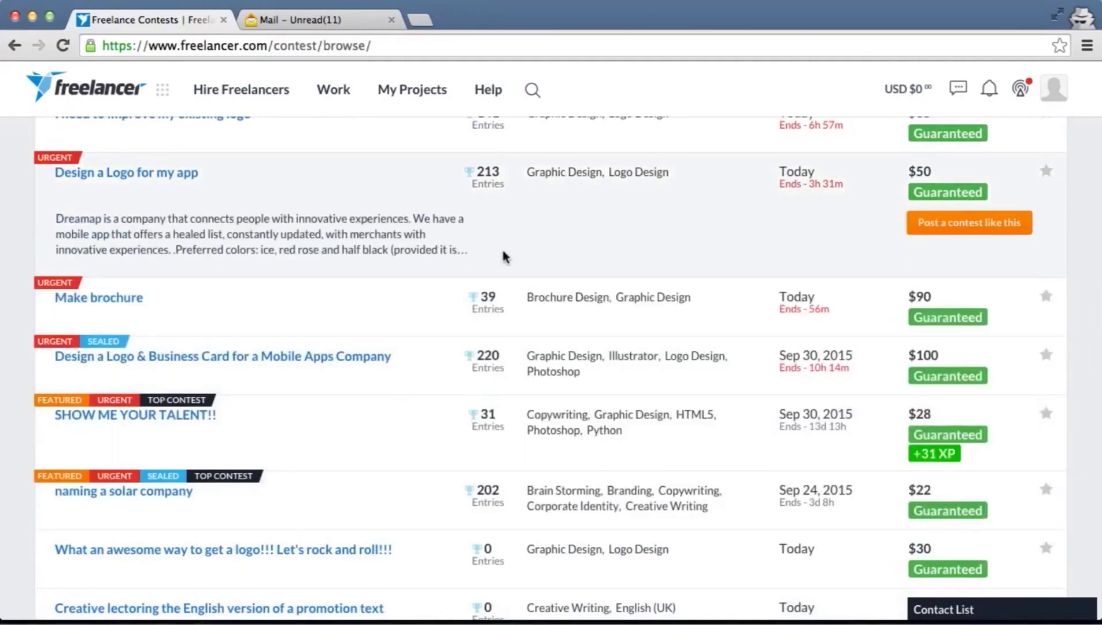
scroll(503, 256, "up", 10)
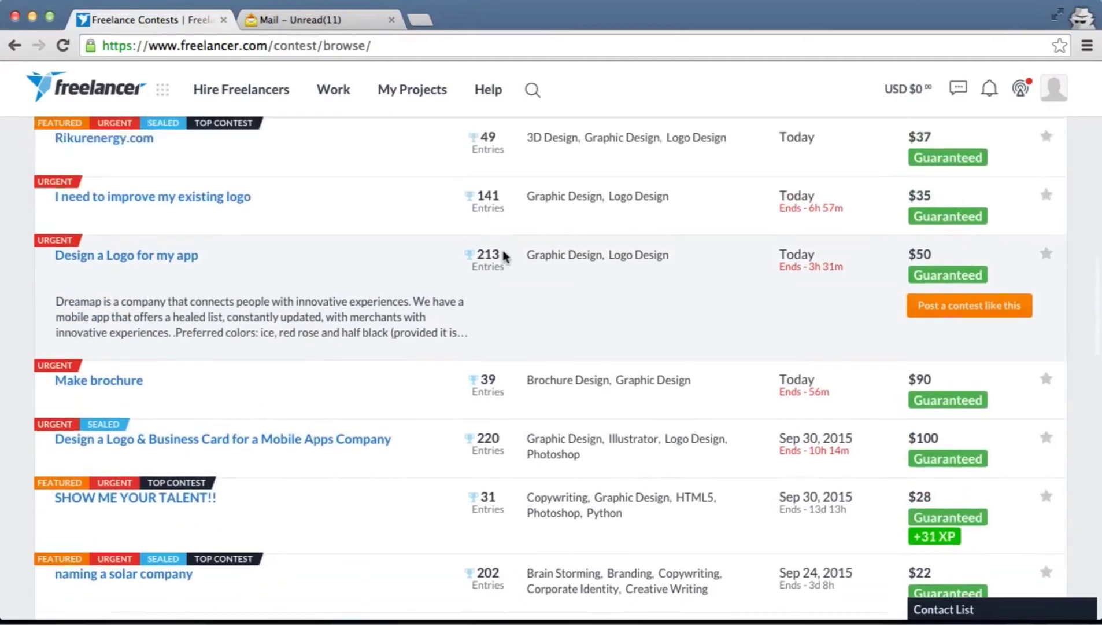
scroll(503, 256, "down", 2)
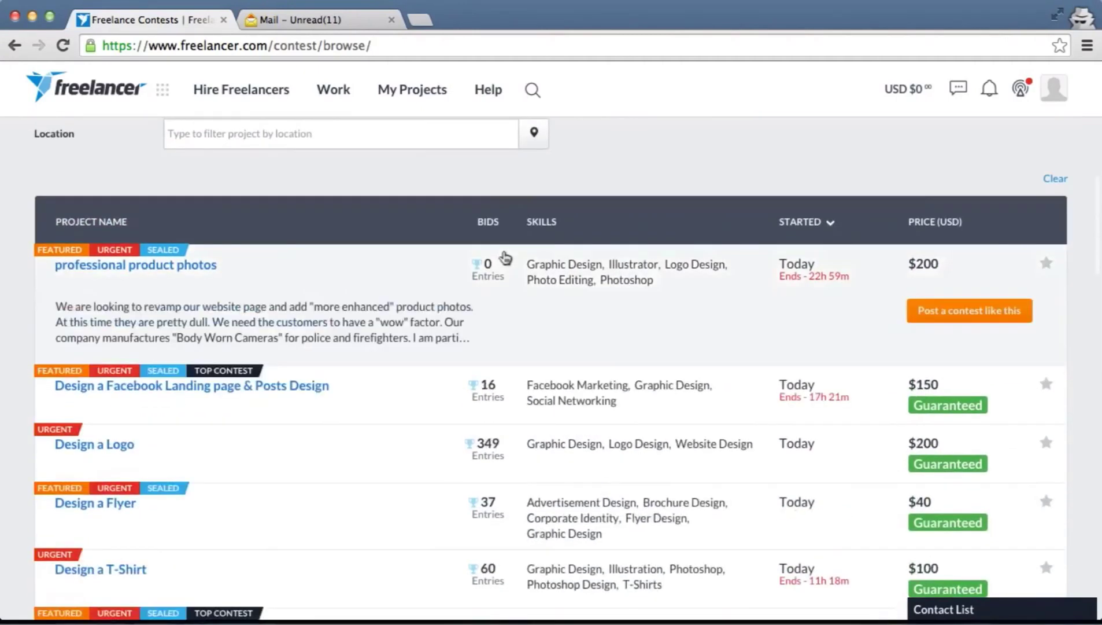
scroll(504, 256, "down", 2)
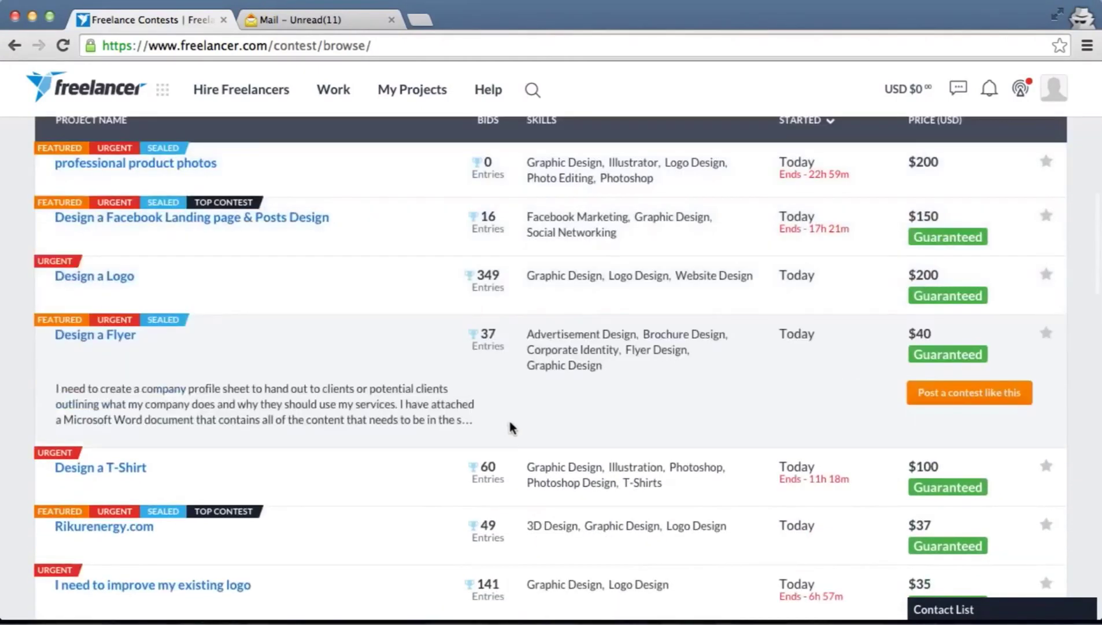
scroll(511, 428, "down", 1)
scroll(511, 428, "up", 1)
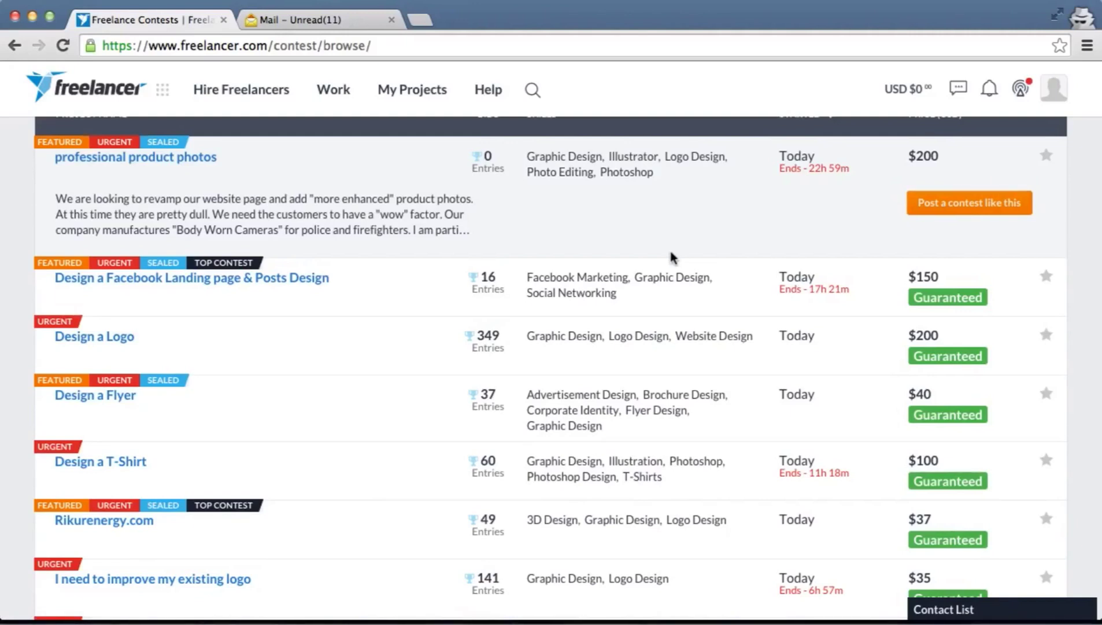
mouse_move(649, 271)
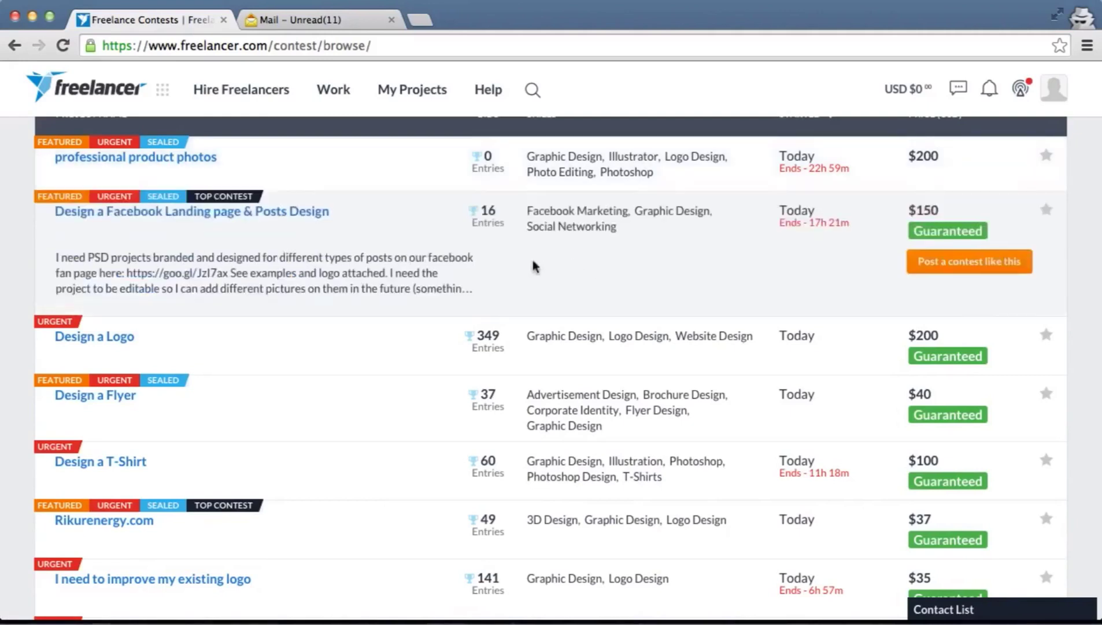
mouse_move(460, 335)
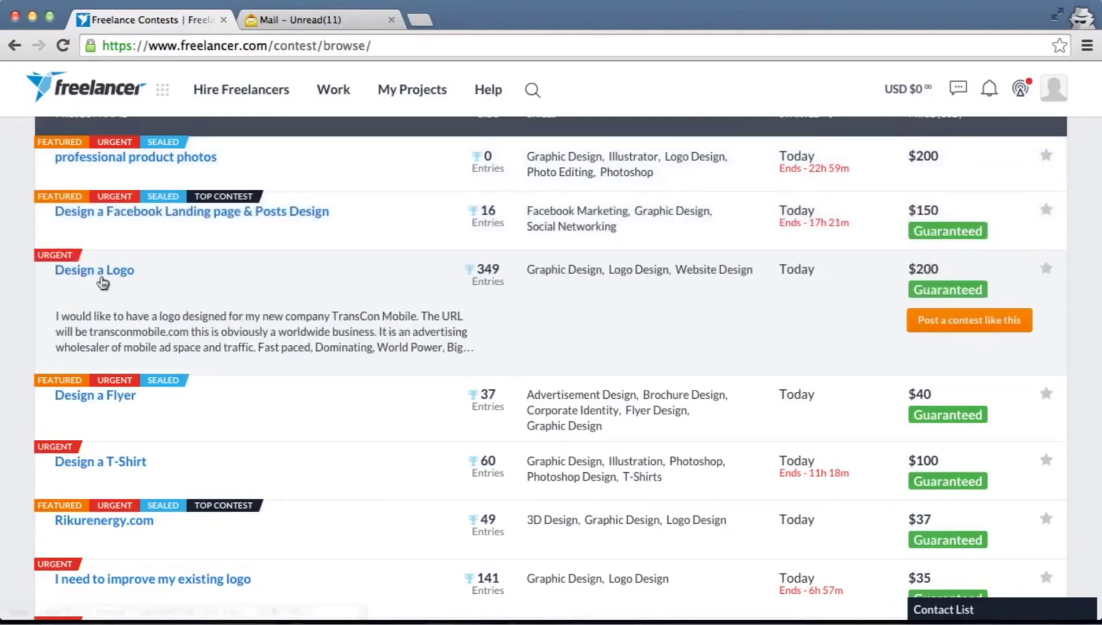
Open the $200 Design a Logo contest for a mobile-advertising company's logo
left_click(102, 279)
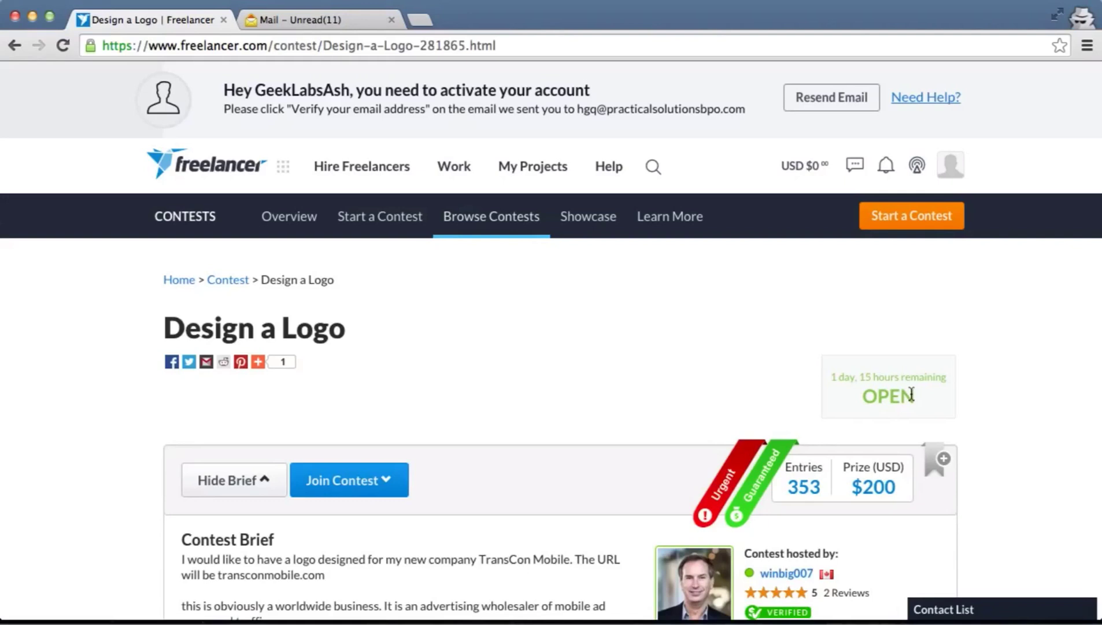
Display the host's rating popover under 'Contest hosted by': 2 reviews, 5 projects, 3 closed
scroll(911, 395, "down", 3)
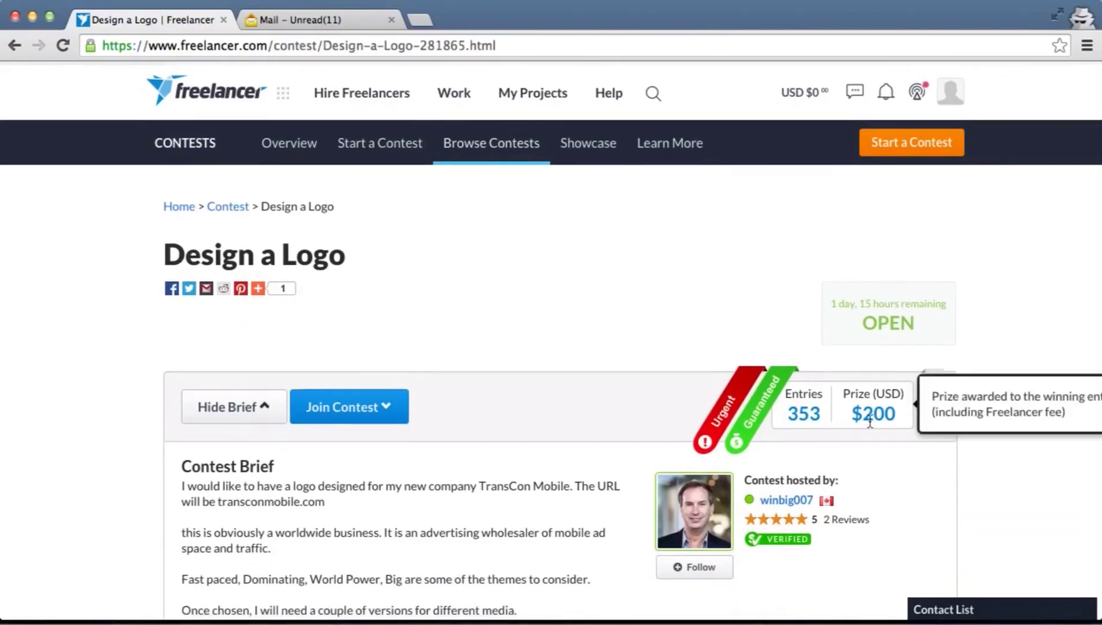
scroll(870, 421, "down", 1)
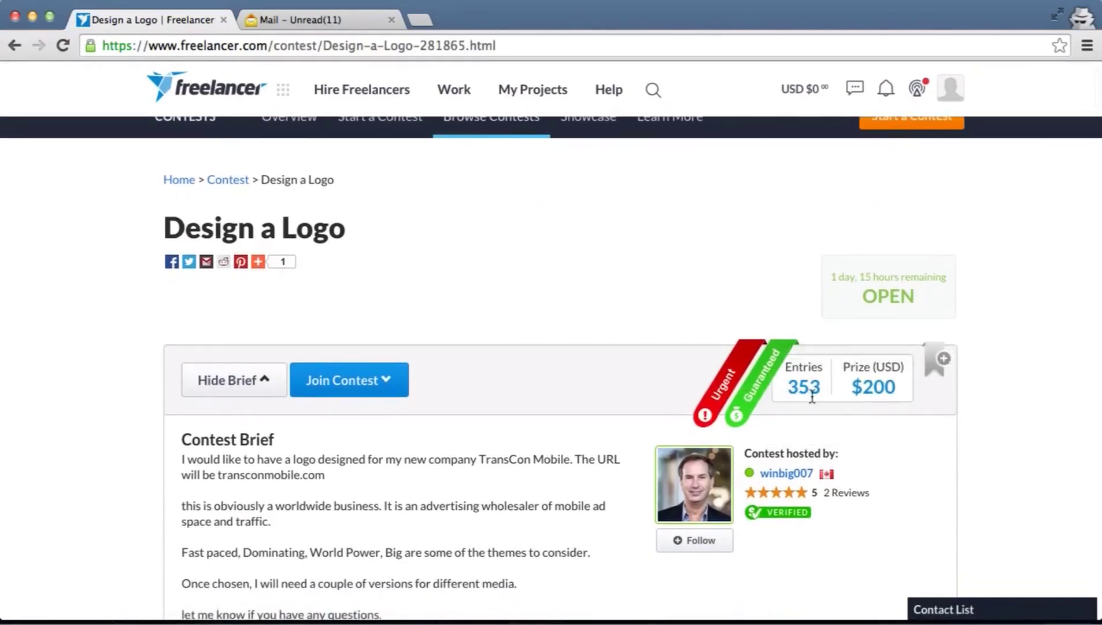
scroll(812, 398, "down", 2)
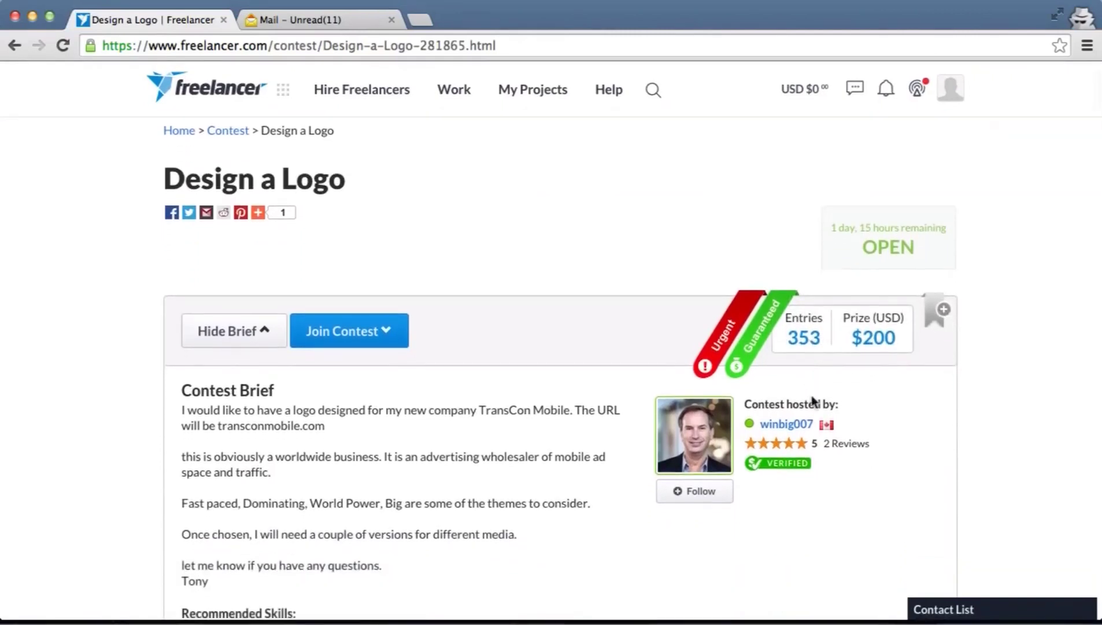
scroll(813, 400, "down", 2)
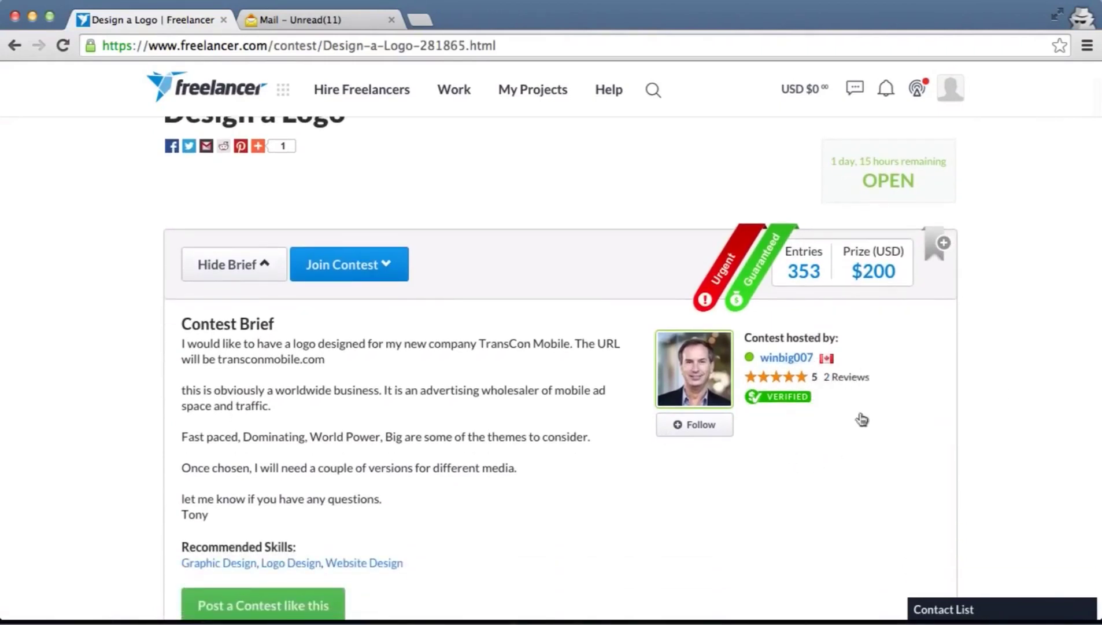
mouse_move(746, 385)
scroll(747, 384, "down", 1)
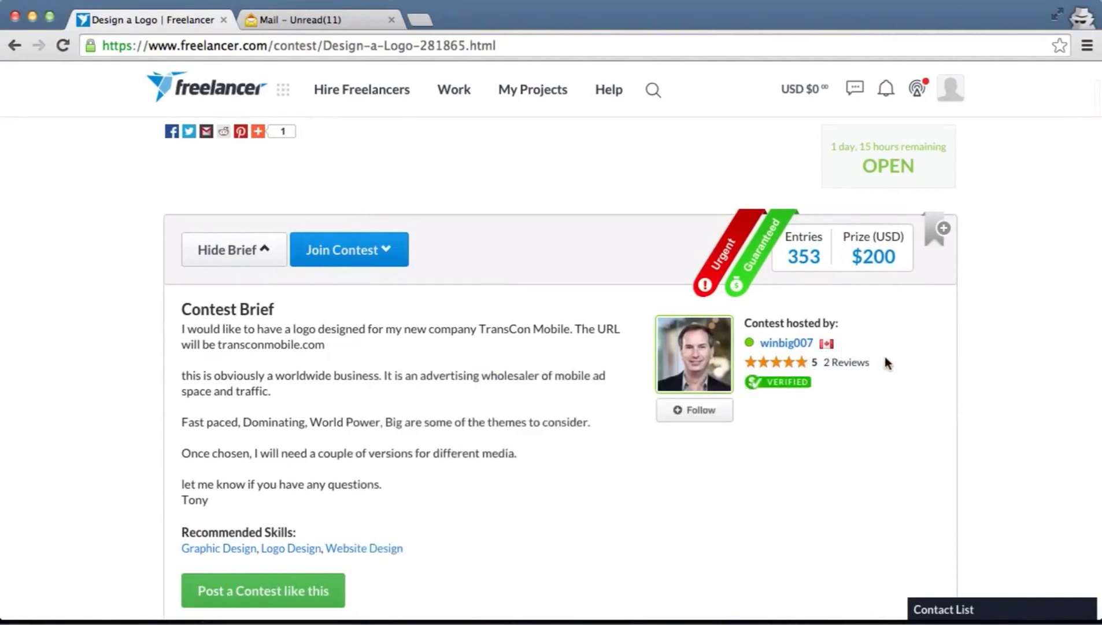
scroll(891, 357, "down", 3)
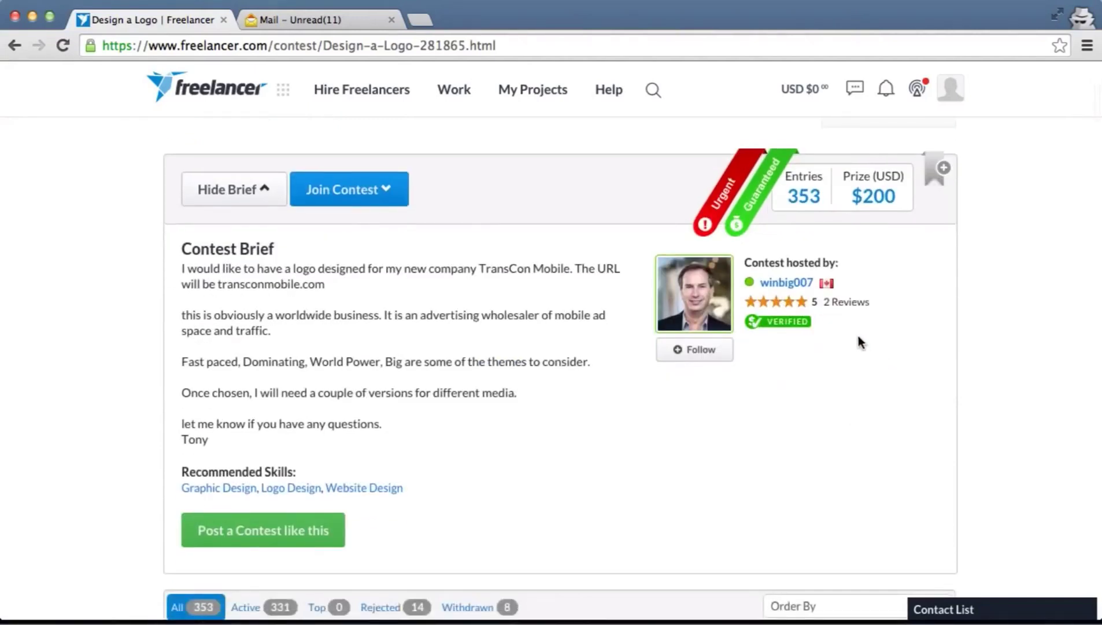
mouse_move(804, 308)
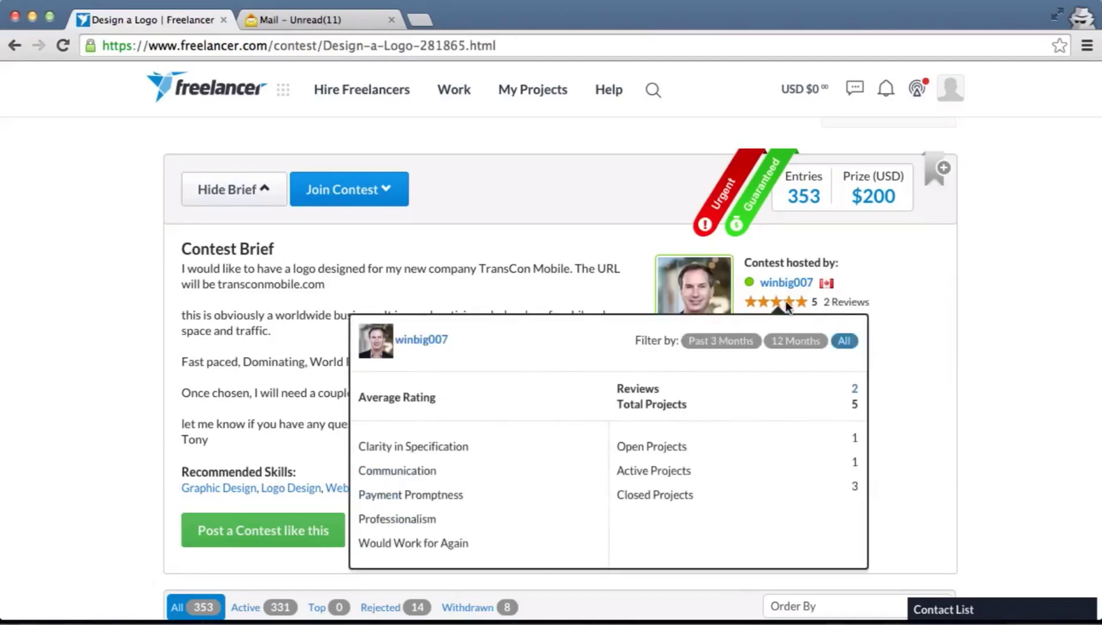
Expand and collapse the contact list panel, then scroll over the Design a Logo contest page
mouse_move(749, 285)
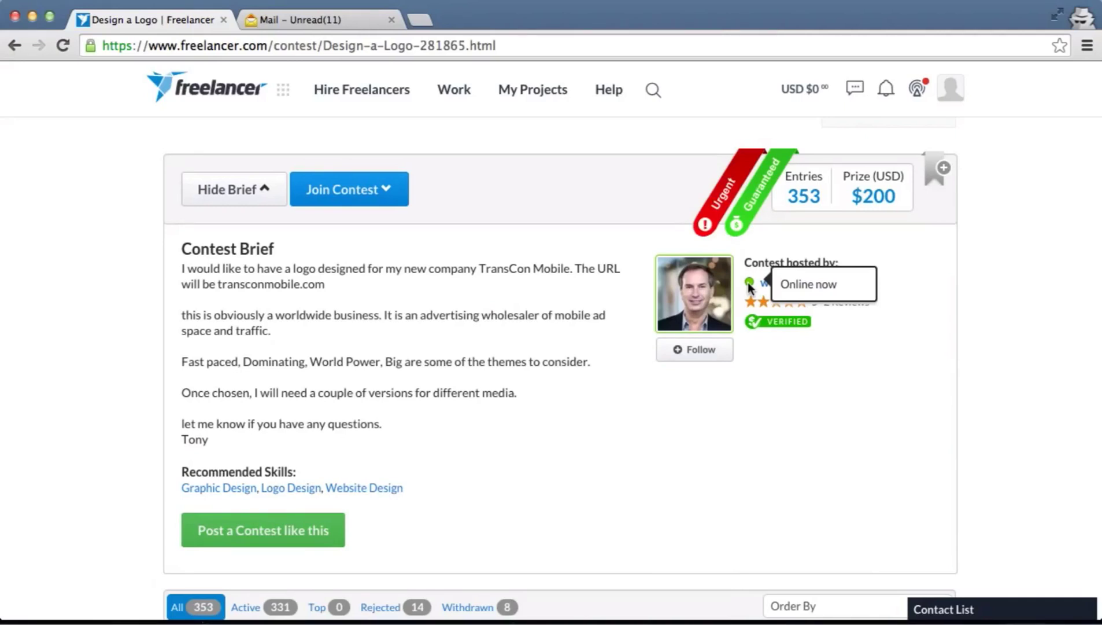
left_click(1013, 607)
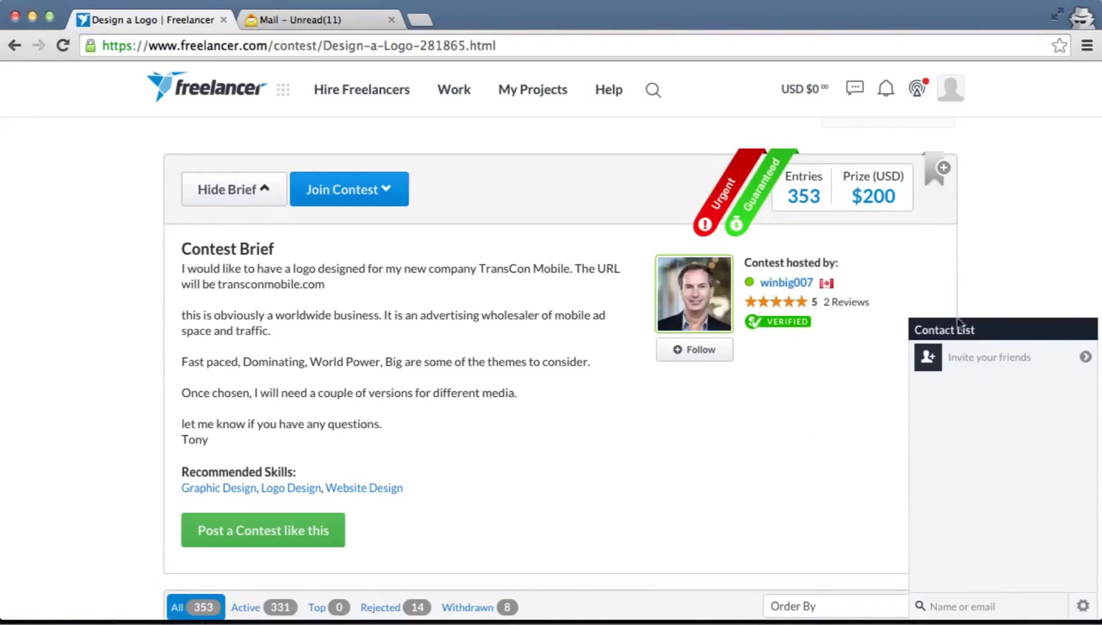
left_click(1028, 330)
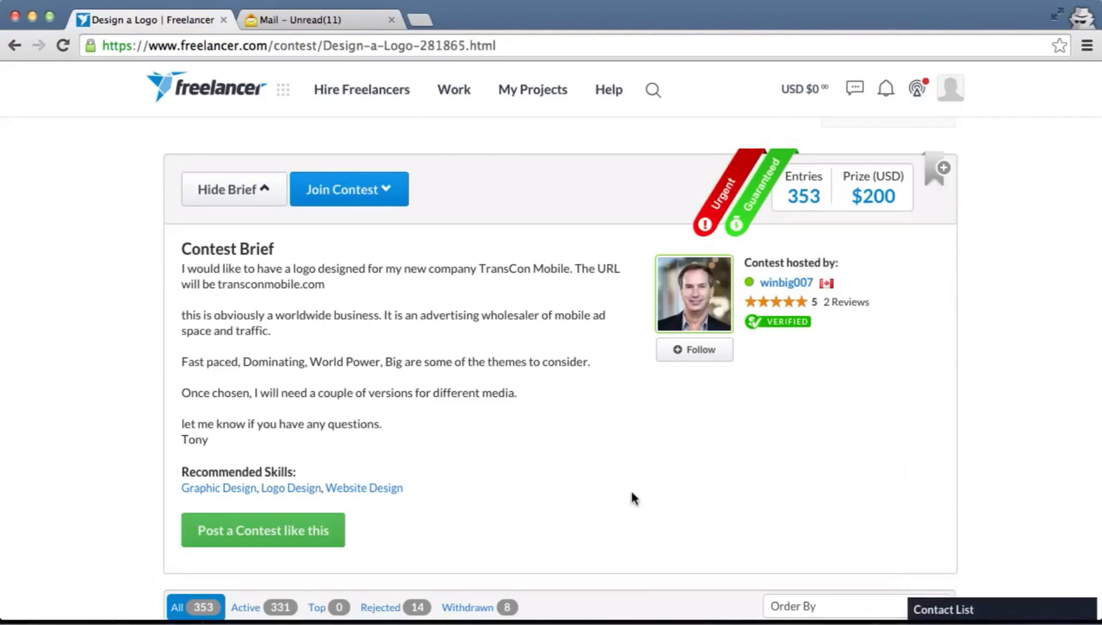
scroll(634, 498, "up", 2)
scroll(632, 497, "up", 1)
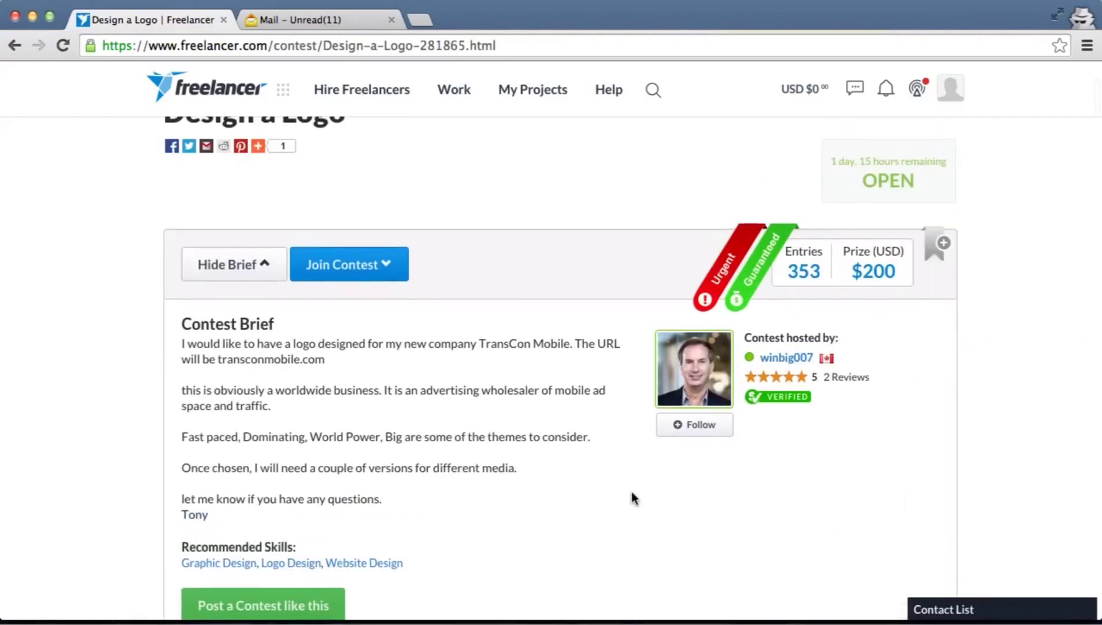
scroll(279, 360, "down", 2)
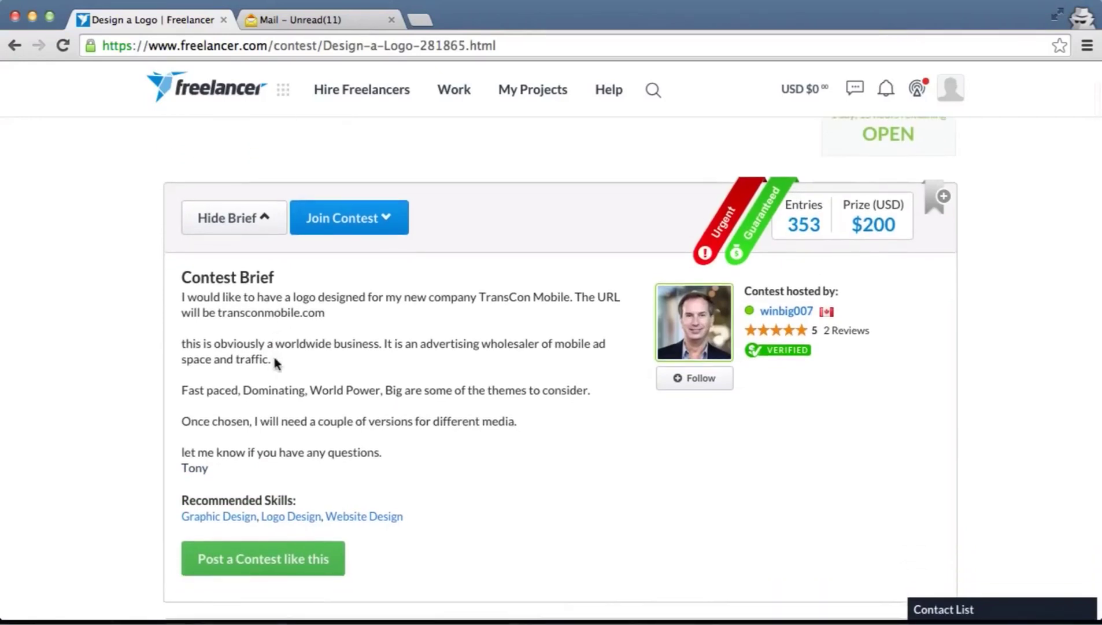
scroll(275, 363, "down", 1)
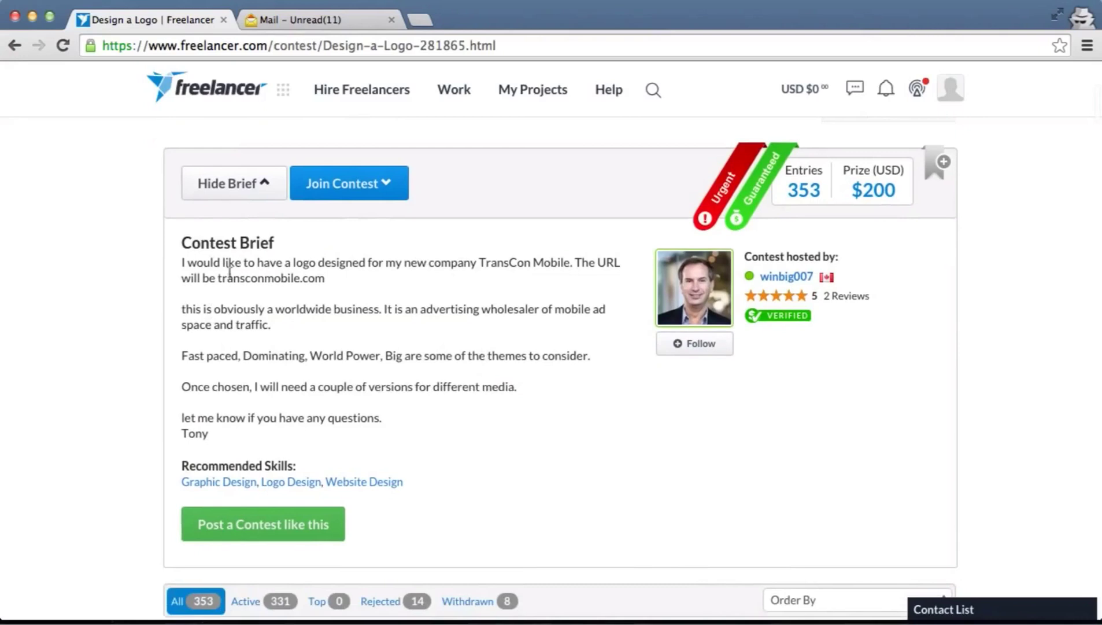
scroll(377, 358, "down", 3)
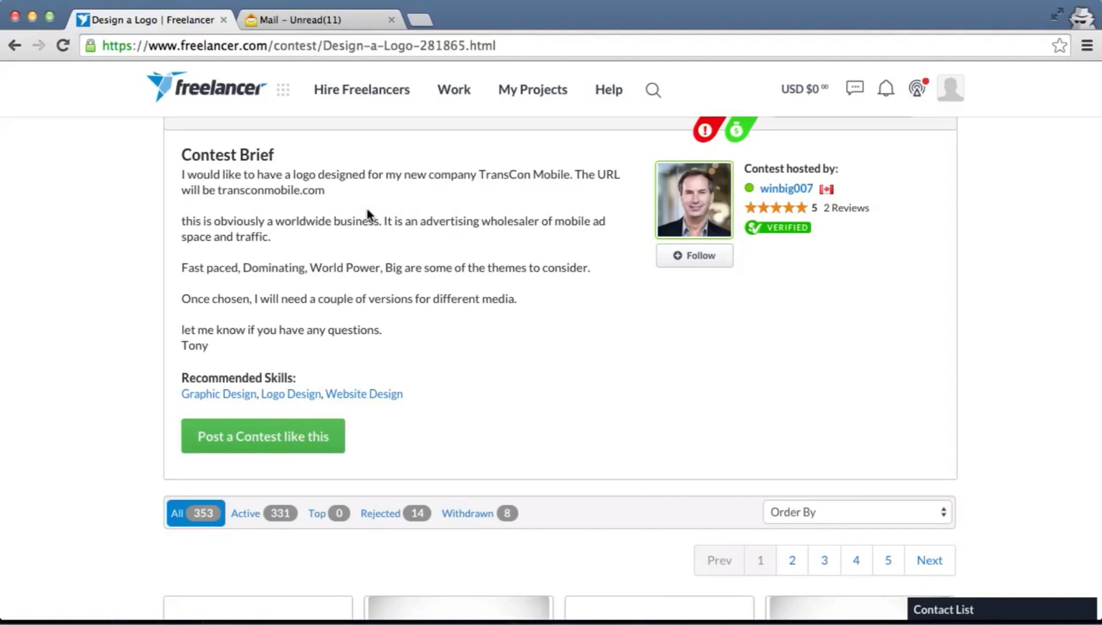
scroll(368, 214, "down", 3)
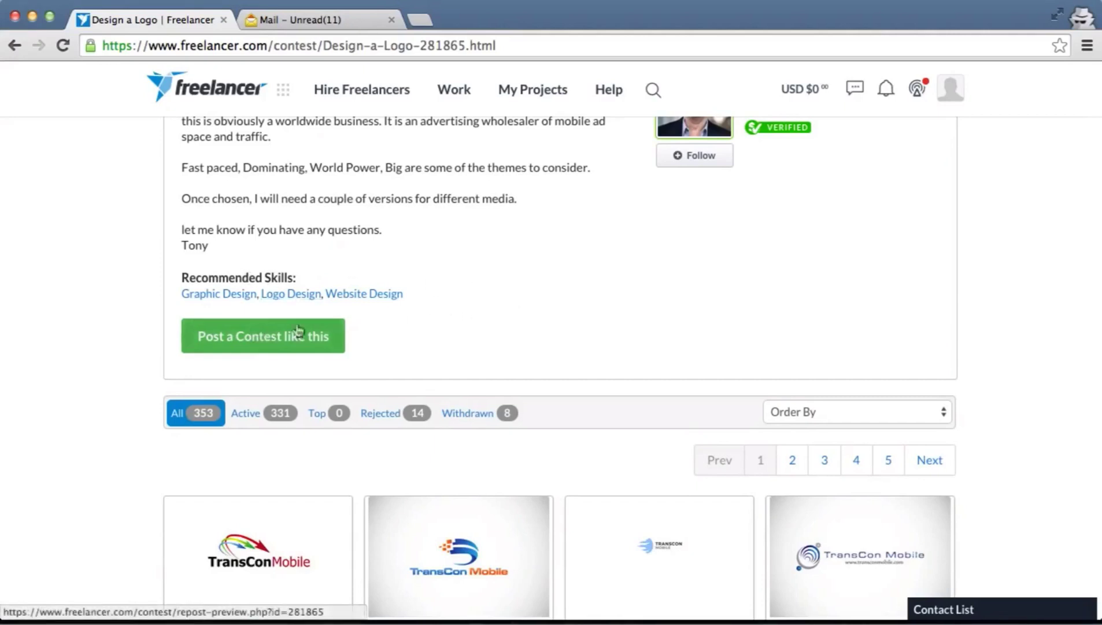
scroll(467, 308, "up", 3)
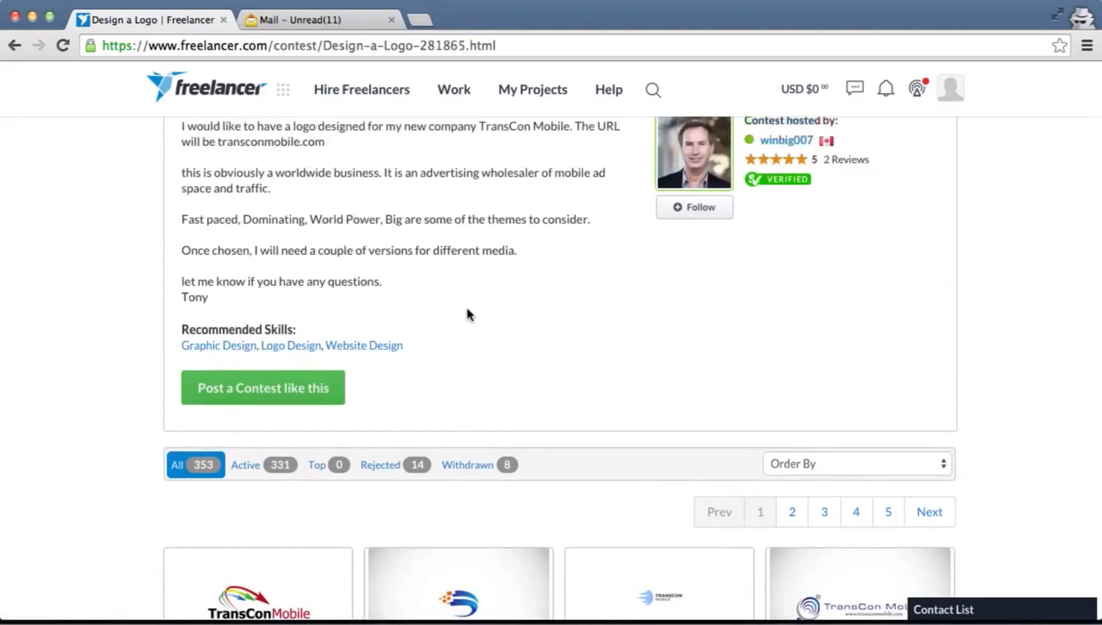
scroll(467, 308, "up", 3)
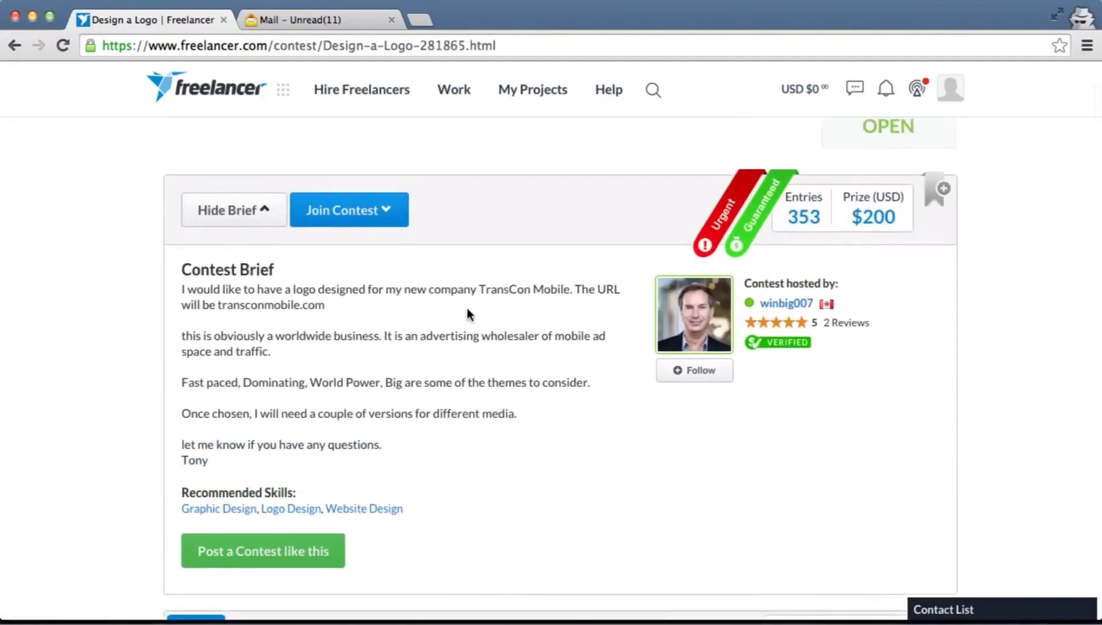
Join the contest choosing to submit an entry right away, and highlight the supported file types
left_click(381, 219)
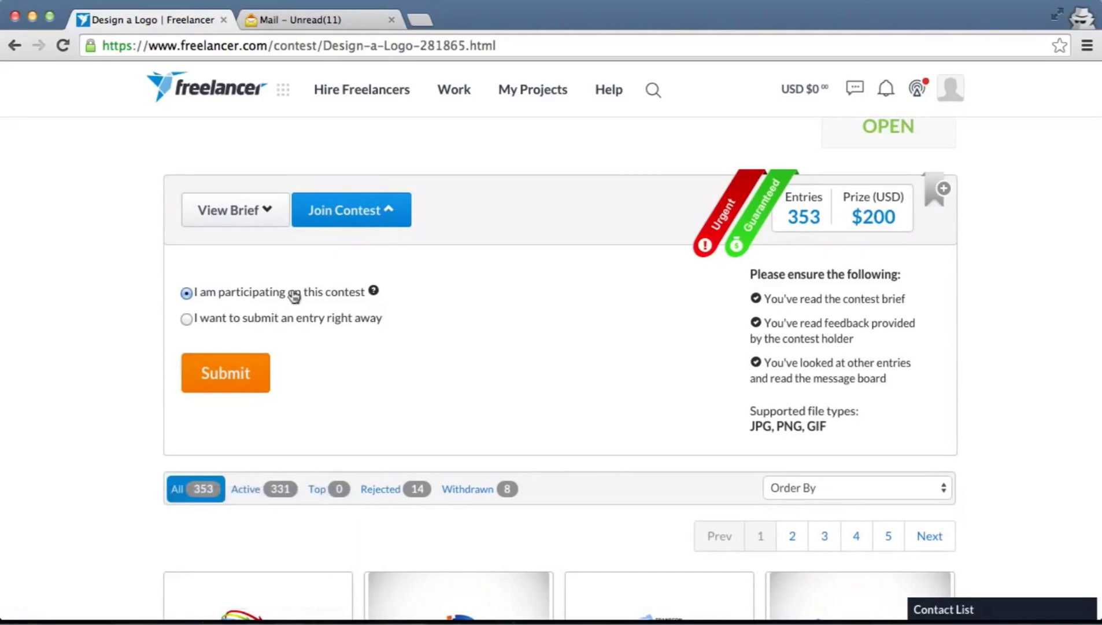
left_click(284, 328)
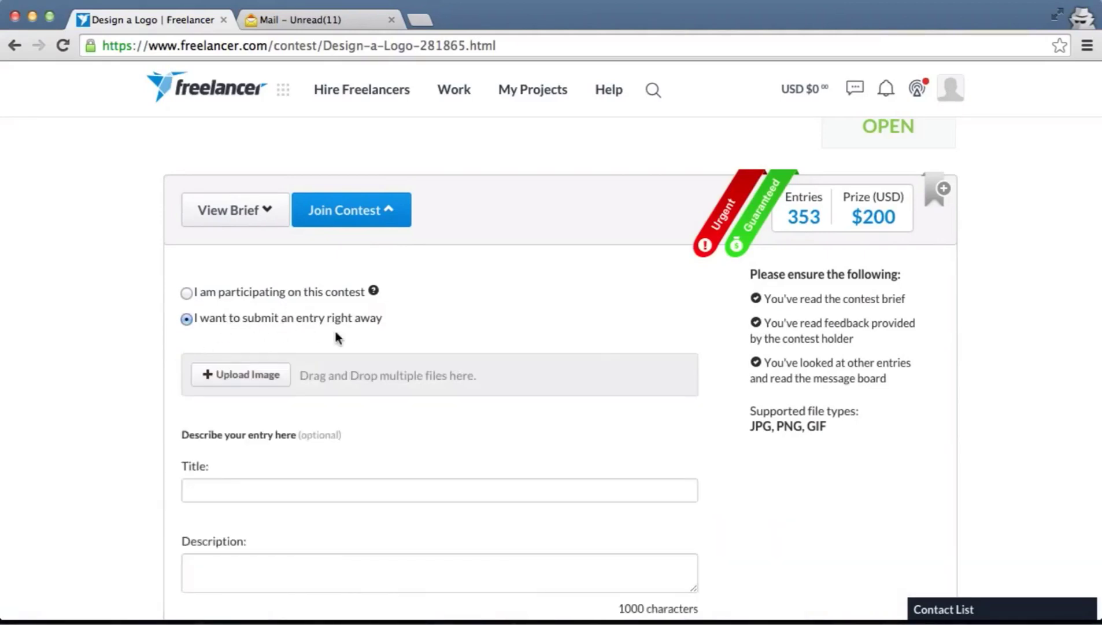
scroll(337, 339, "down", 3)
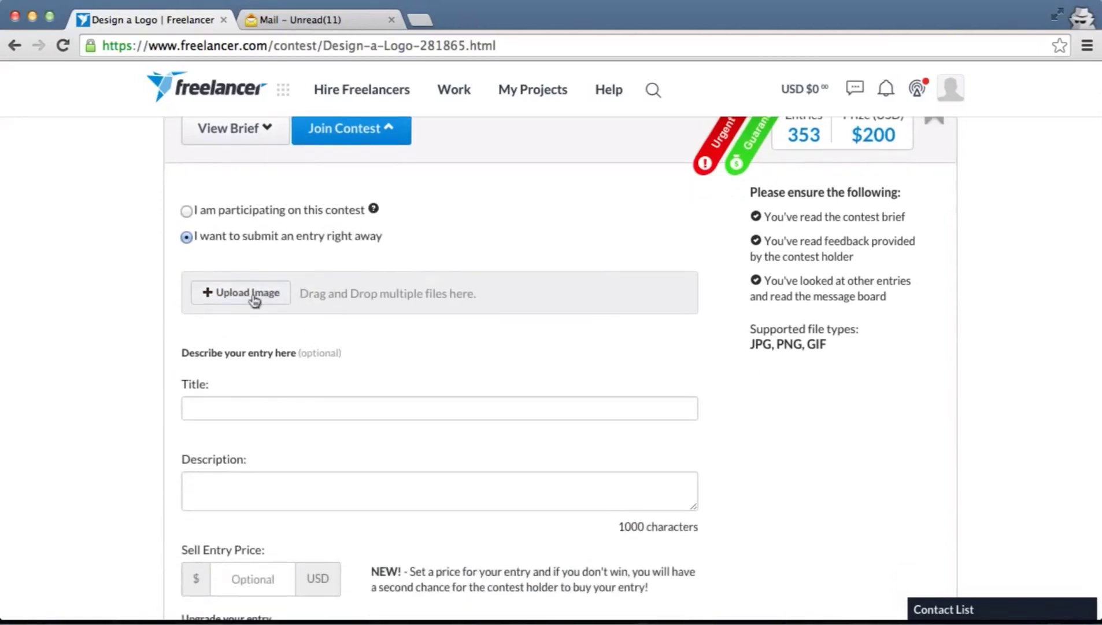
scroll(265, 299, "down", 1)
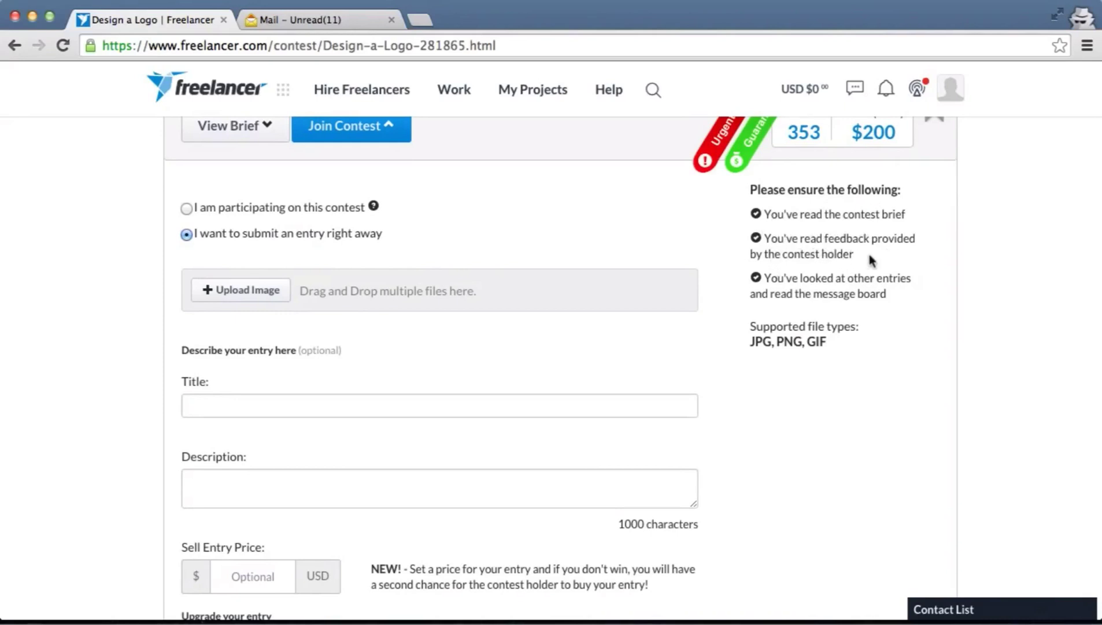
scroll(785, 321, "down", 1)
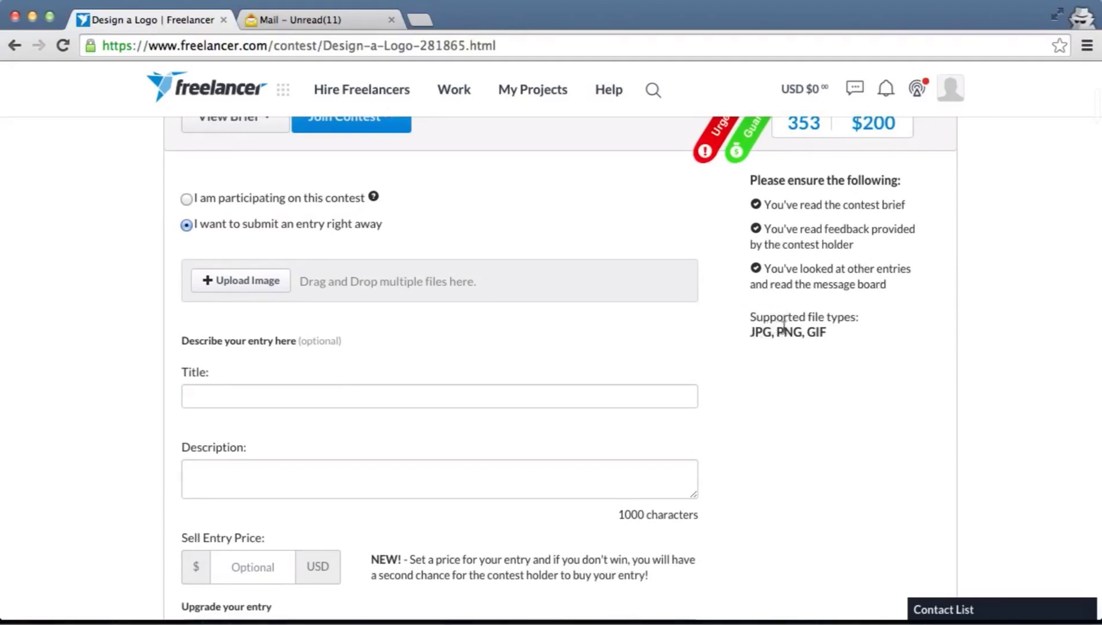
left_click_drag(751, 331, 829, 332)
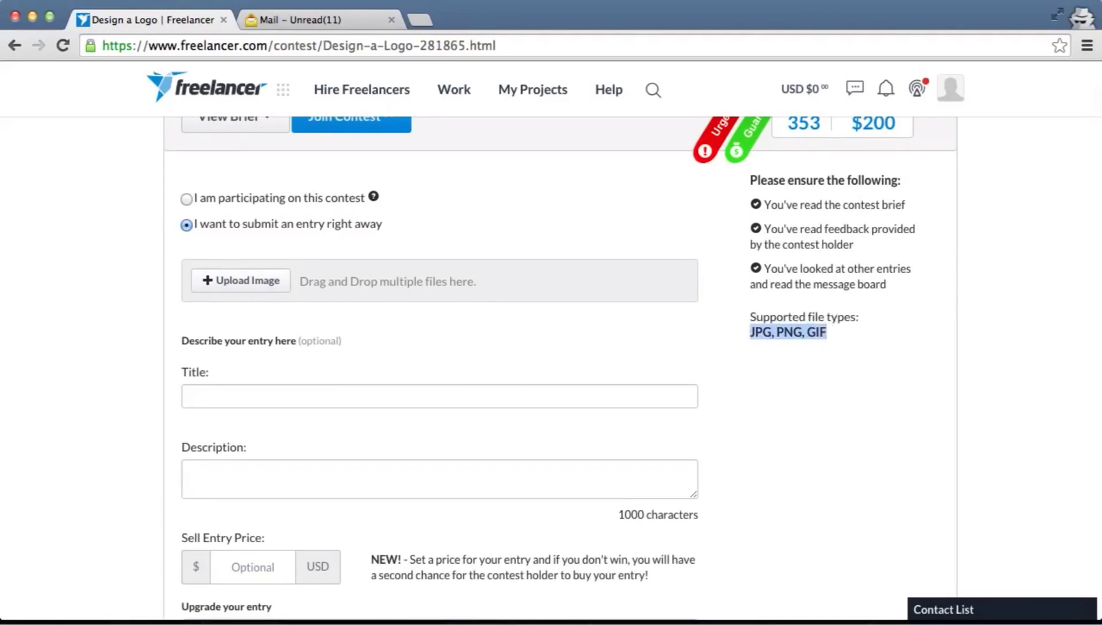
left_click(798, 354)
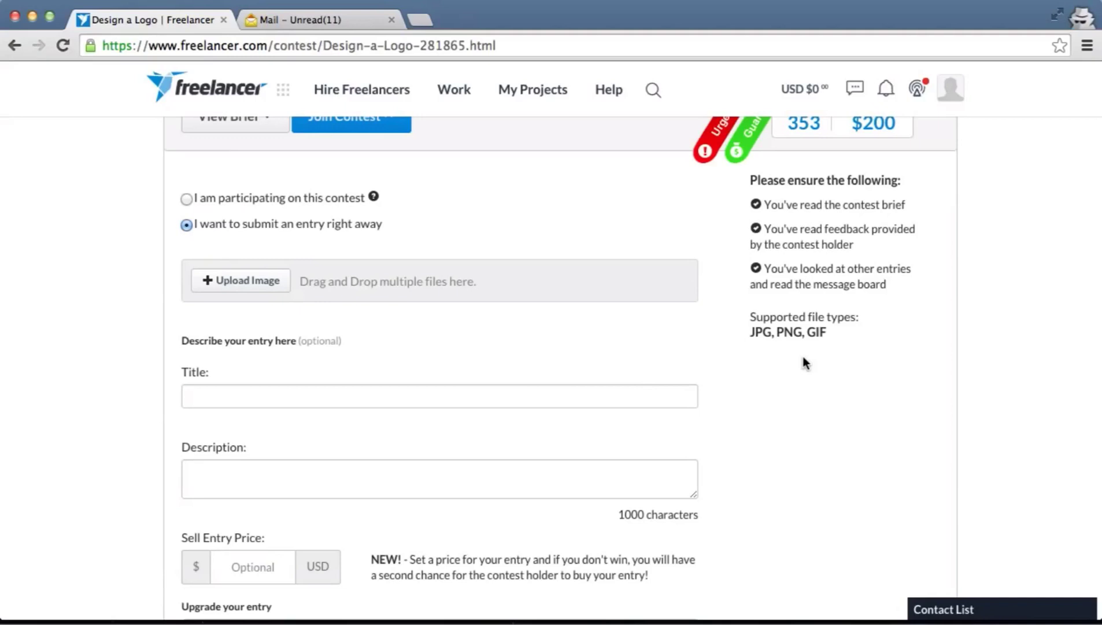
scroll(553, 310, "down", 2)
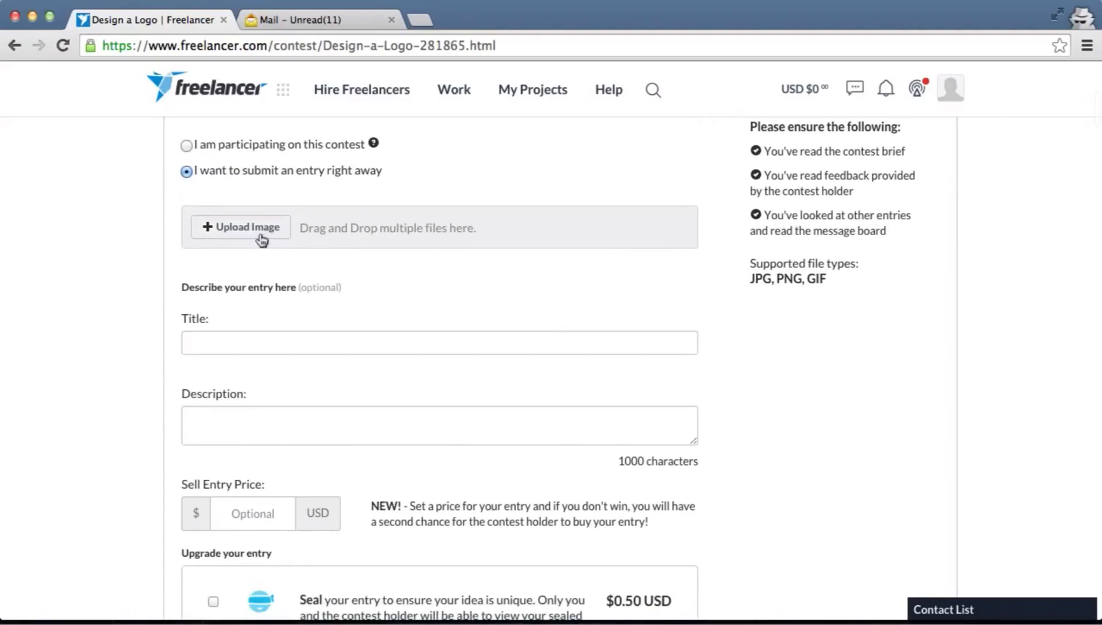
scroll(349, 298, "down", 4)
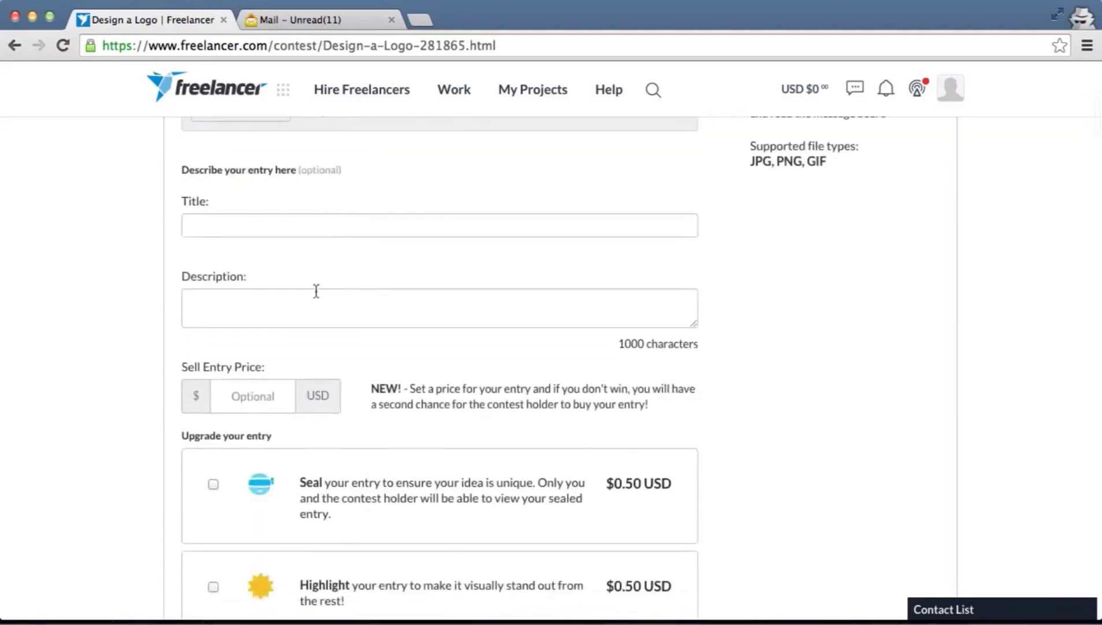
Title the entry 'Logo design' and enter a sell entry price of 30 USD
left_click(243, 228)
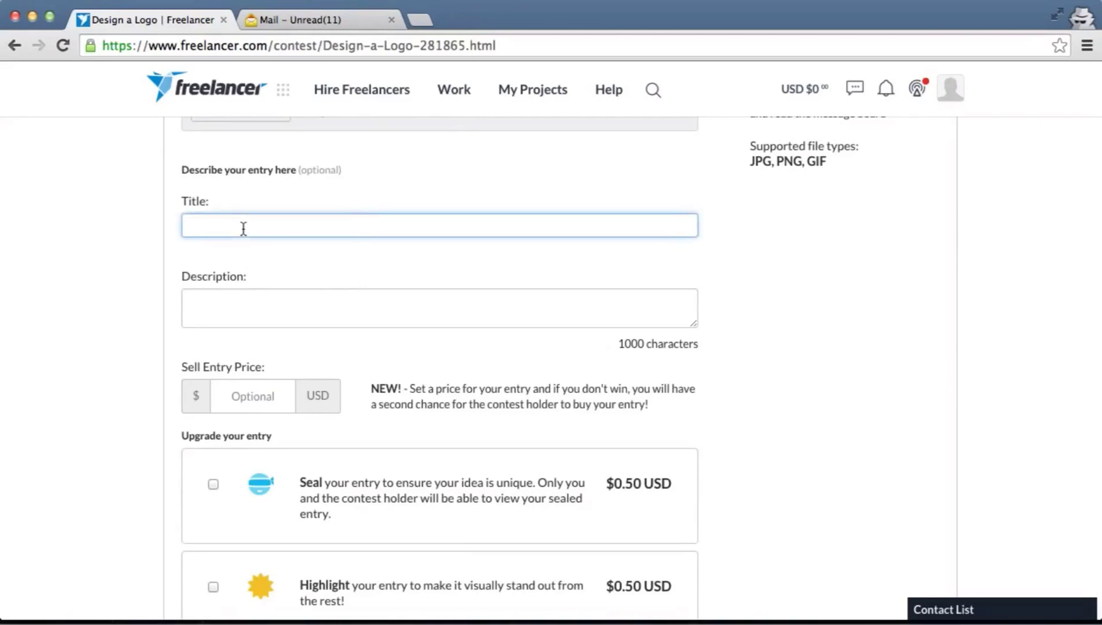
type("Logo design")
scroll(301, 309, "down", 1)
left_click(301, 283)
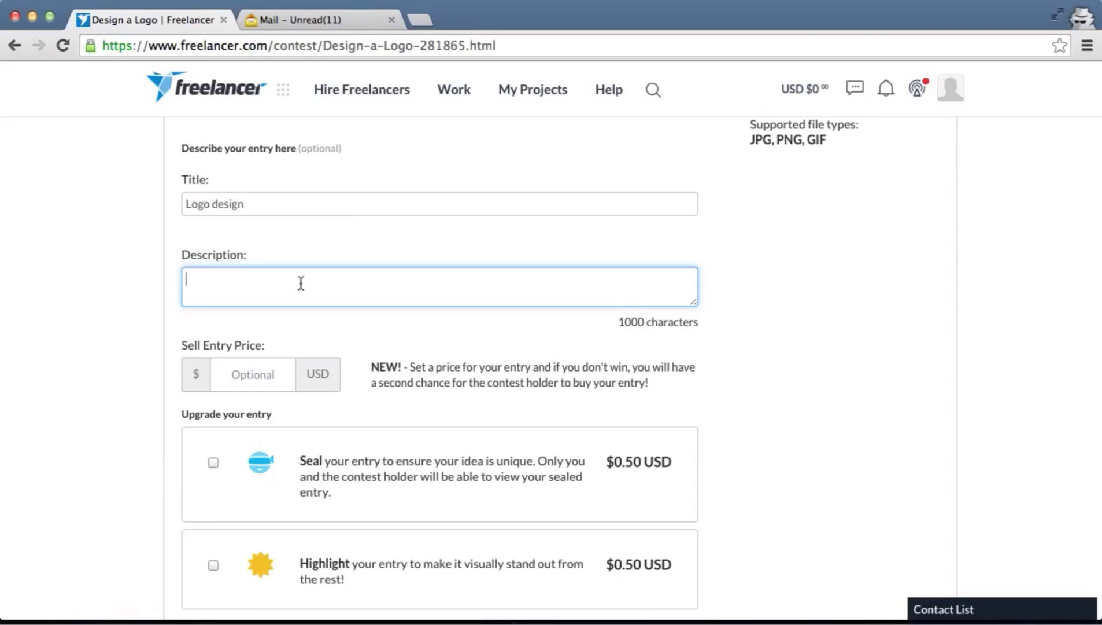
scroll(301, 283, "down", 3)
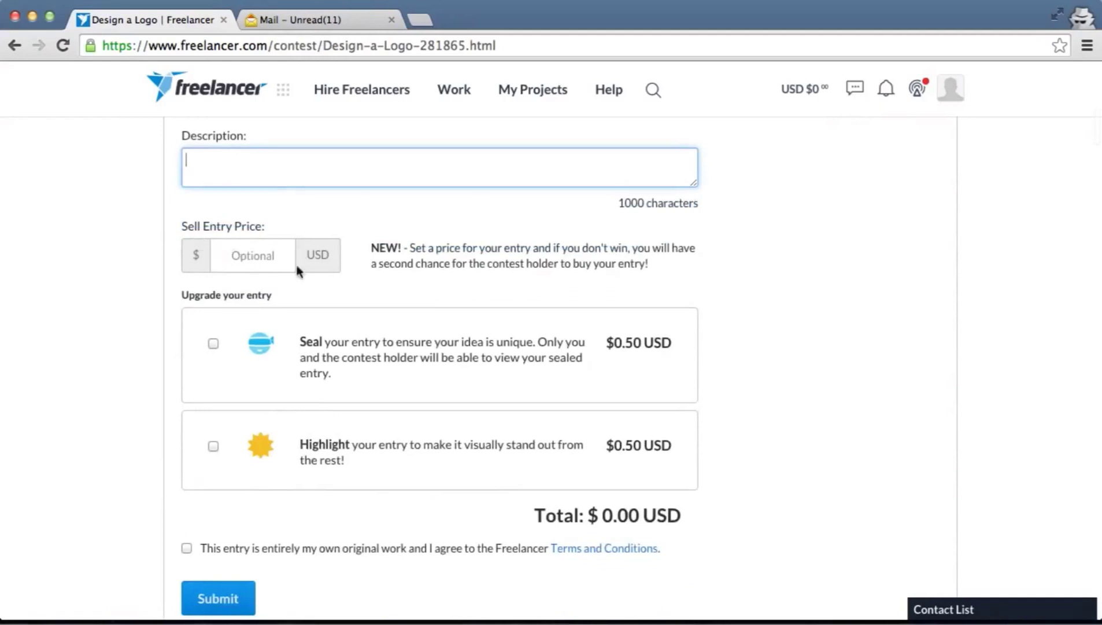
left_click(241, 260)
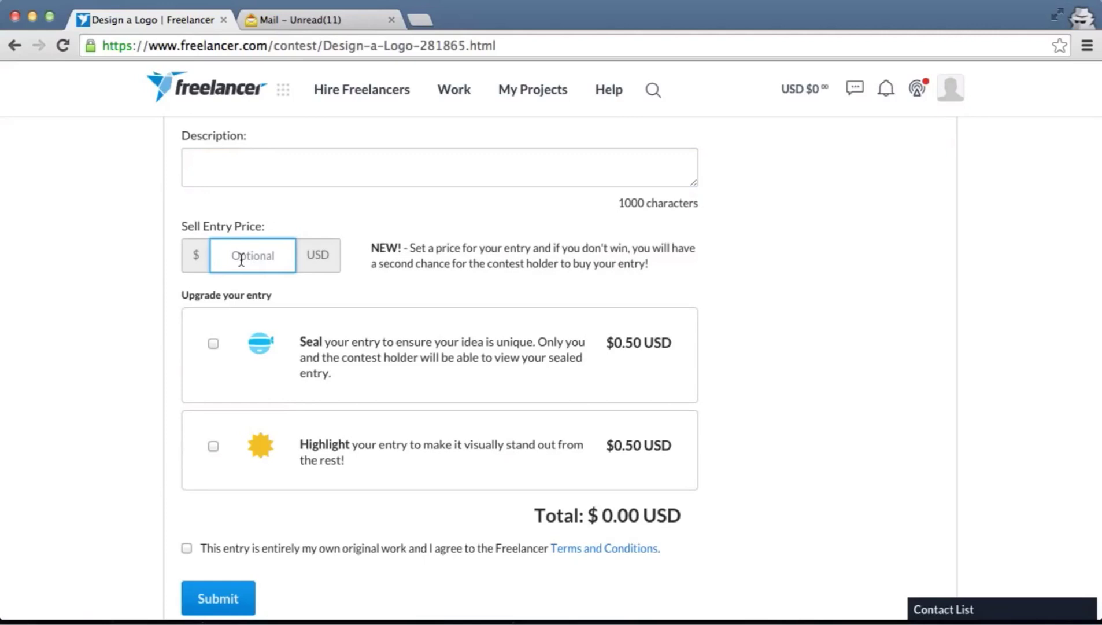
type("30")
scroll(455, 285, "down", 2)
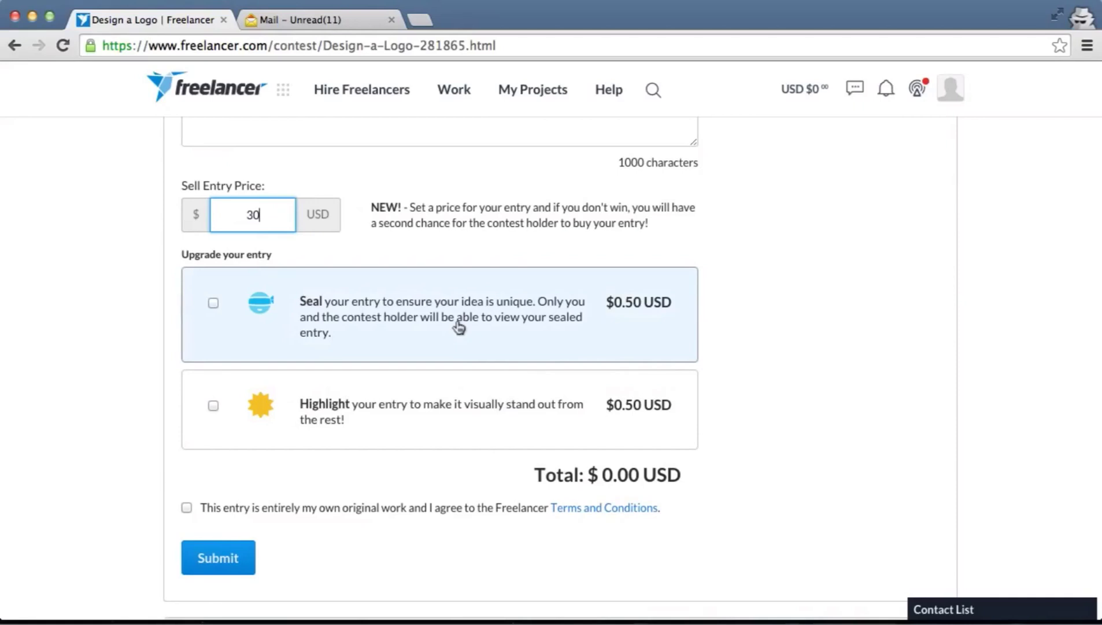
scroll(459, 327, "down", 8)
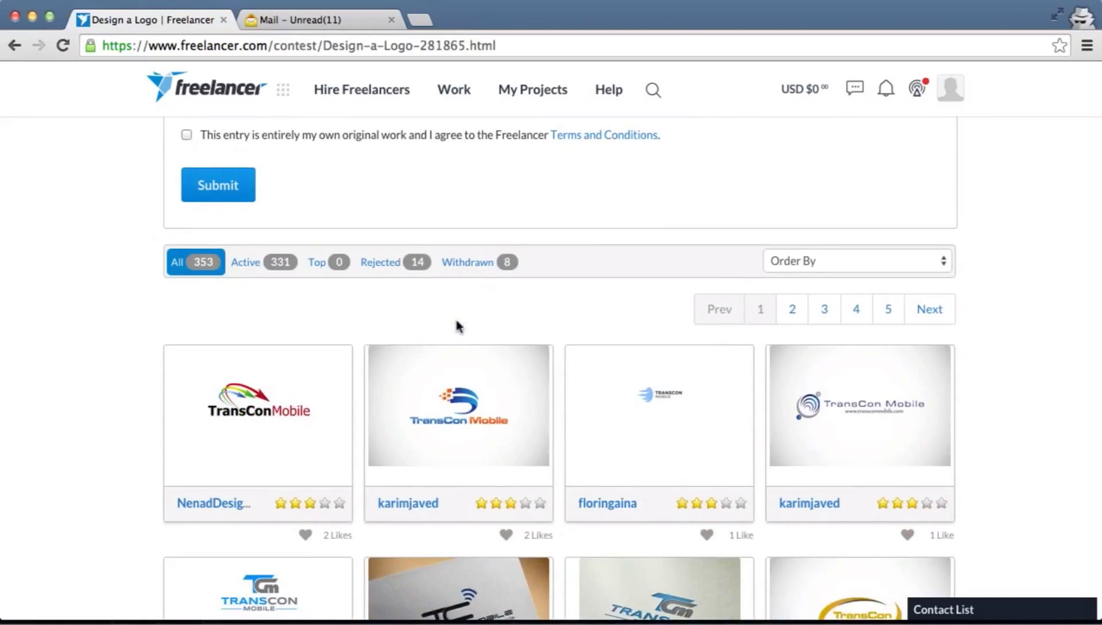
Scroll through the submitted TransCon Mobile logo entries and back up to the upgrade section
scroll(438, 346, "down", 4)
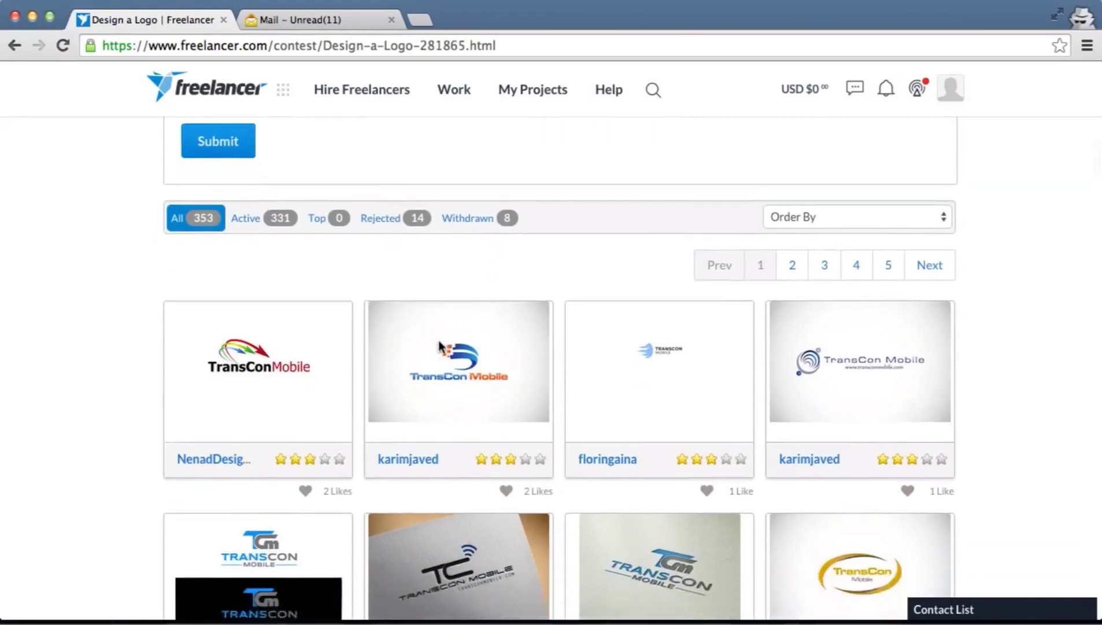
scroll(440, 346, "down", 1)
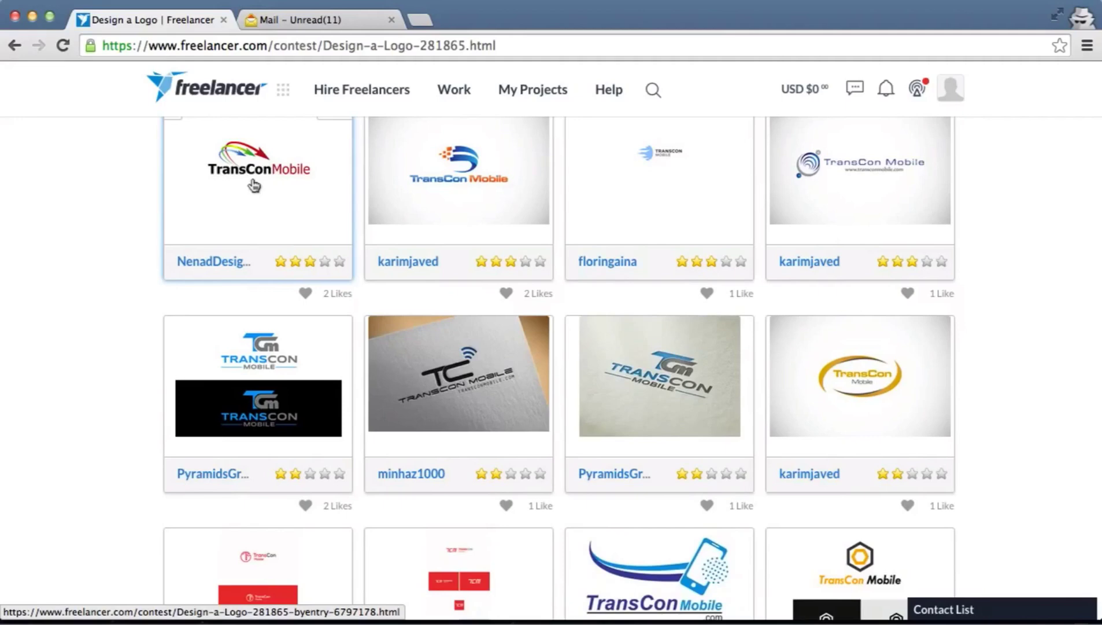
scroll(253, 185, "up", 5)
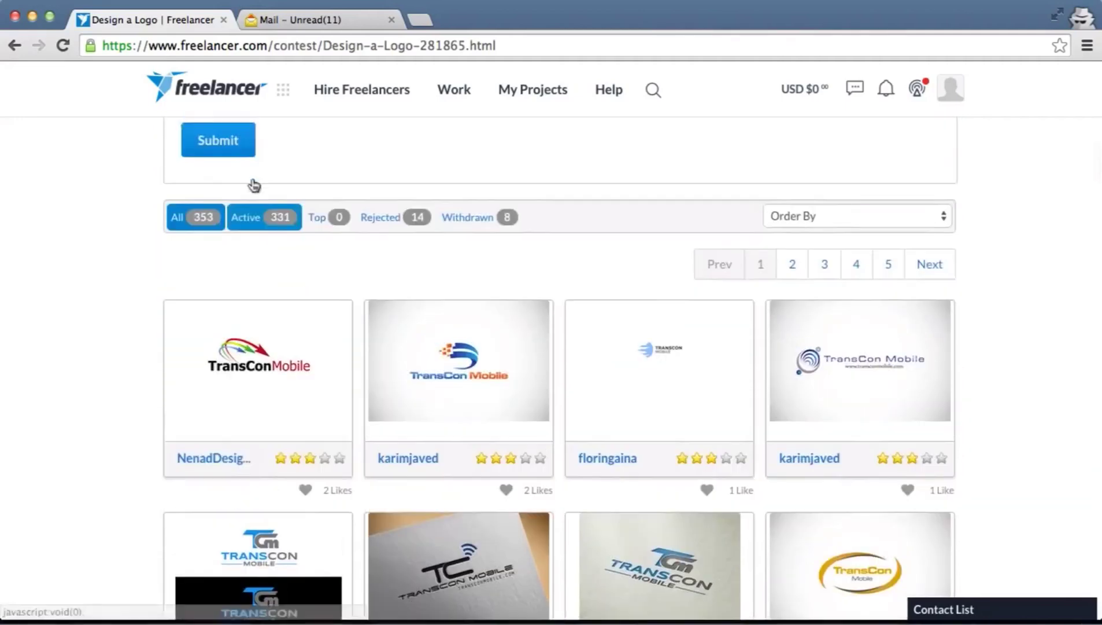
scroll(252, 183, "up", 4)
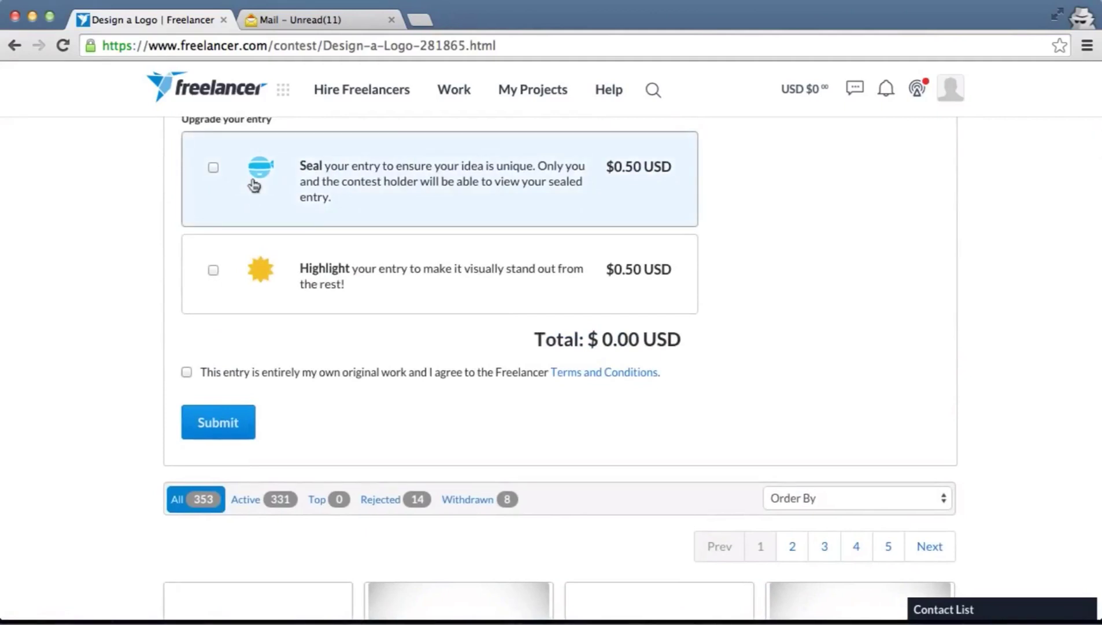
scroll(252, 186, "up", 1)
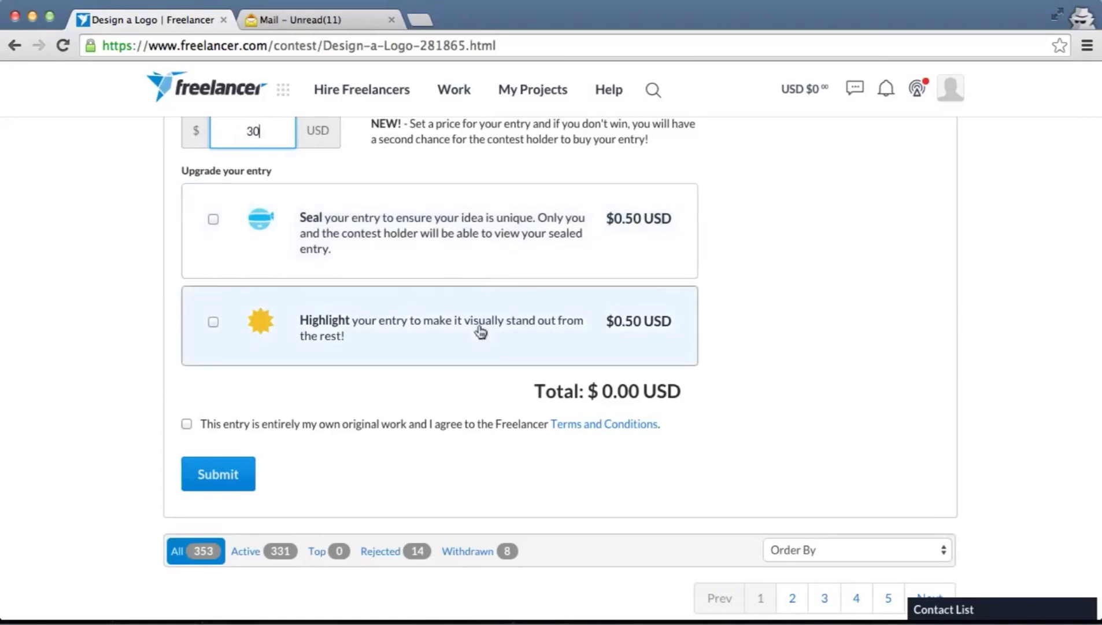
scroll(480, 330, "down", 5)
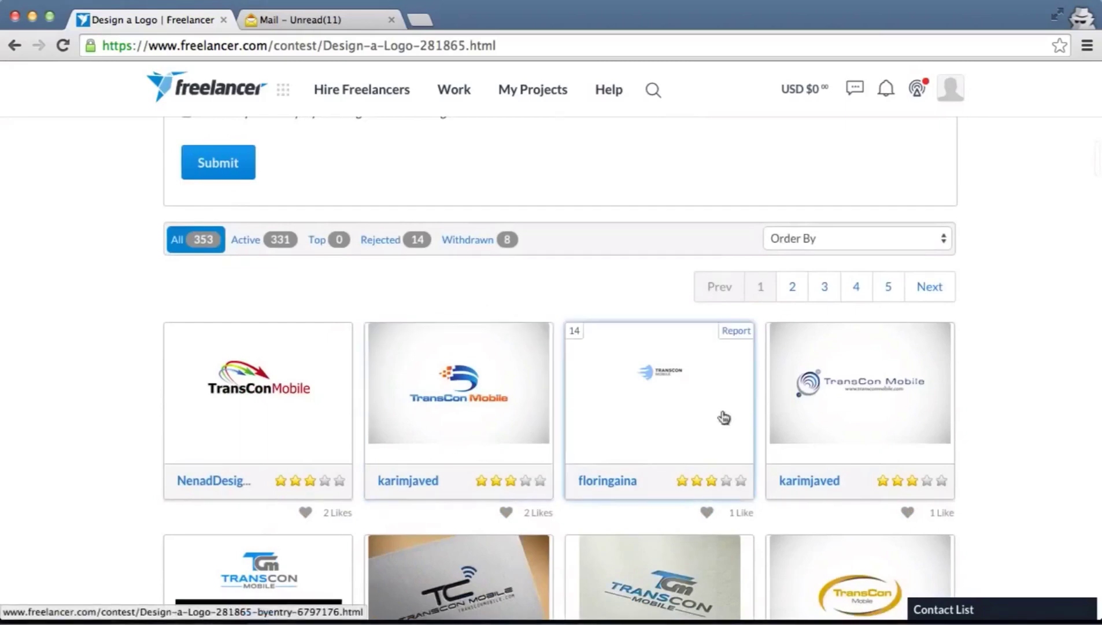
scroll(720, 417, "down", 3)
scroll(723, 417, "down", 15)
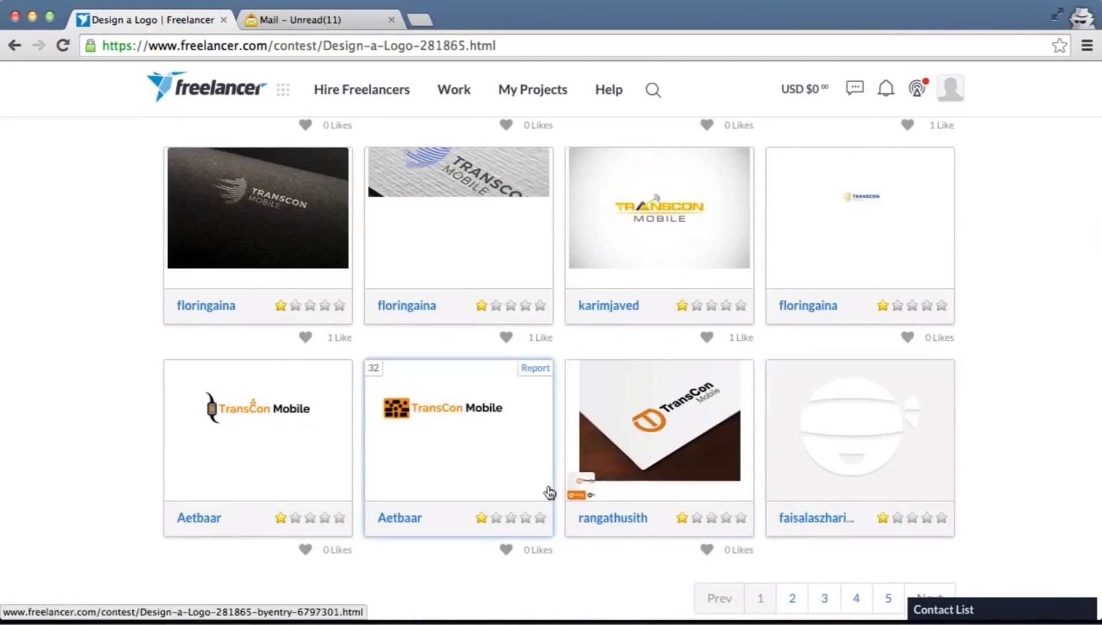
scroll(550, 493, "up", 15)
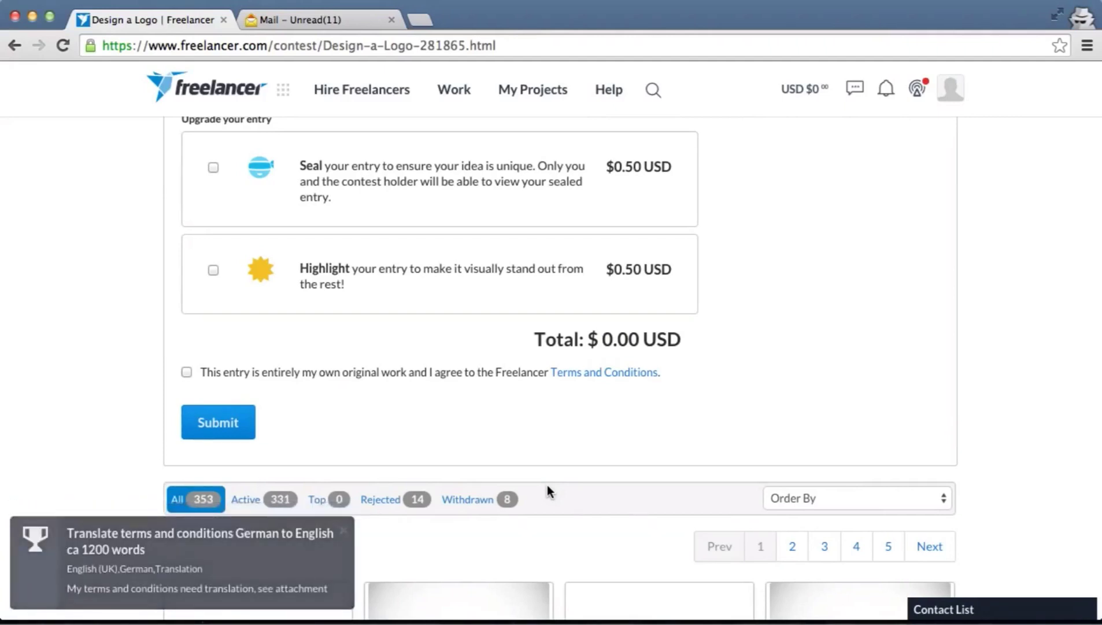
Tick the checkbox declaring the entry your own original work and accepting the Terms and Conditions
scroll(548, 484, "down", 1)
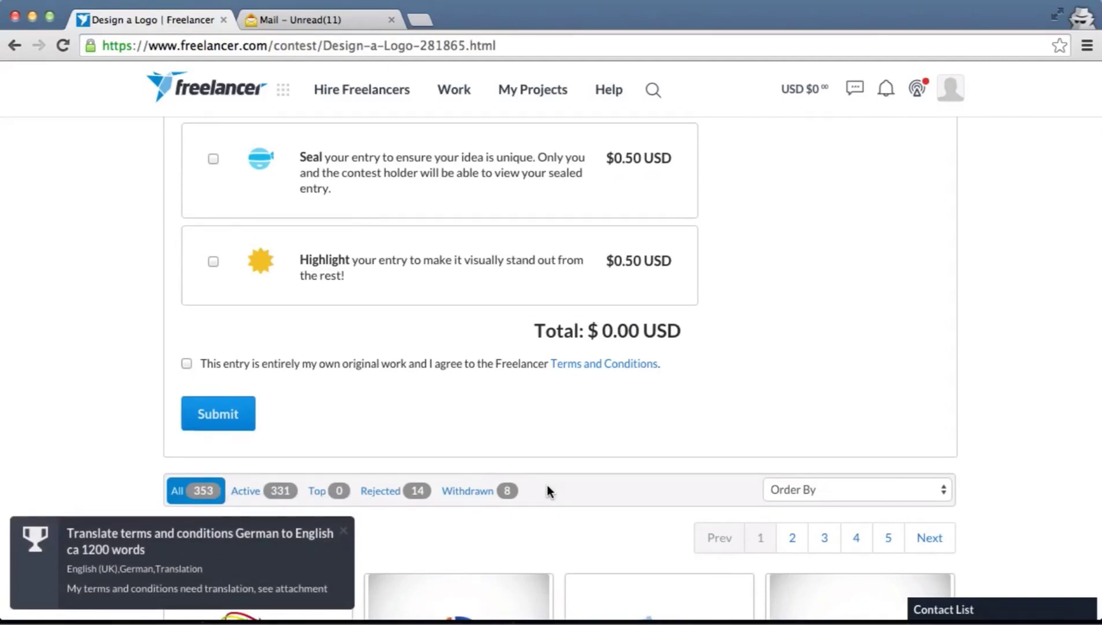
scroll(547, 485, "down", 4)
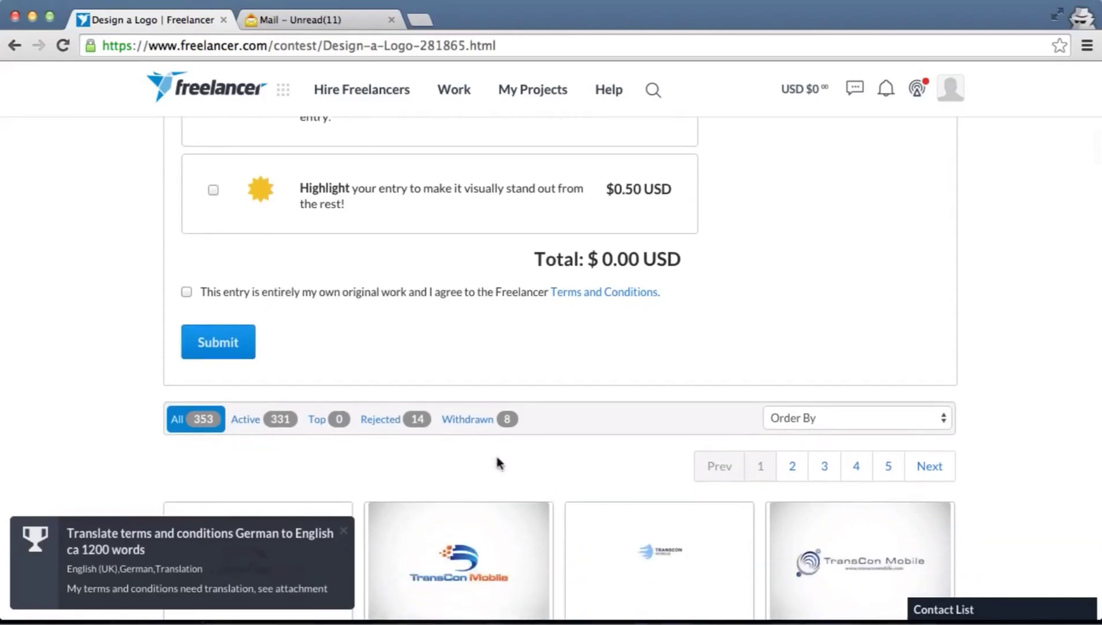
left_click(187, 294)
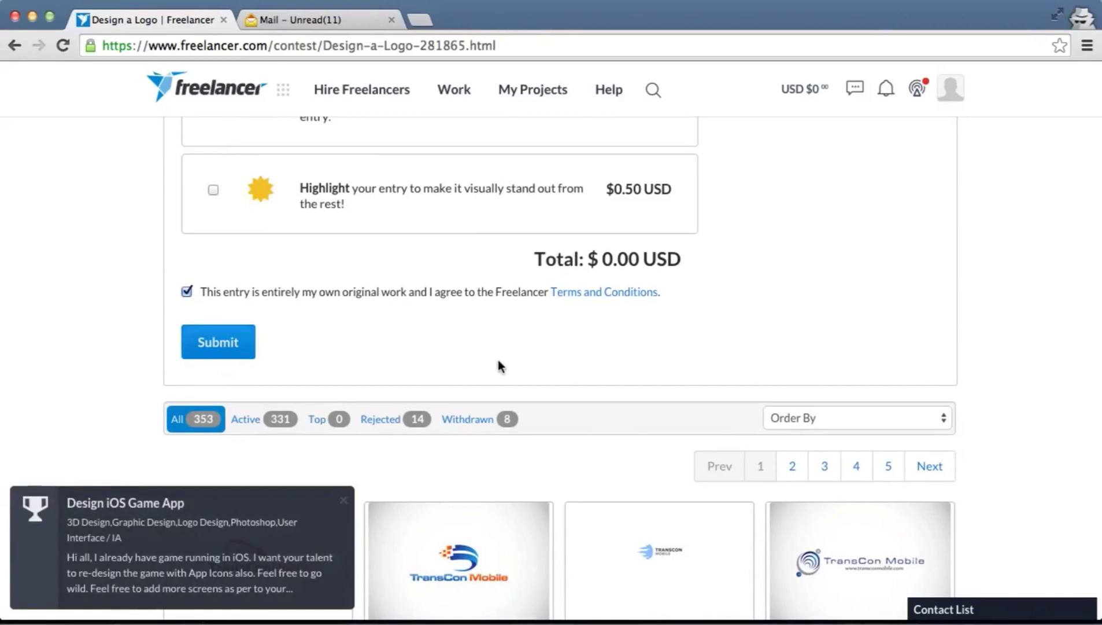
scroll(498, 366, "up", 1)
scroll(499, 363, "down", 8)
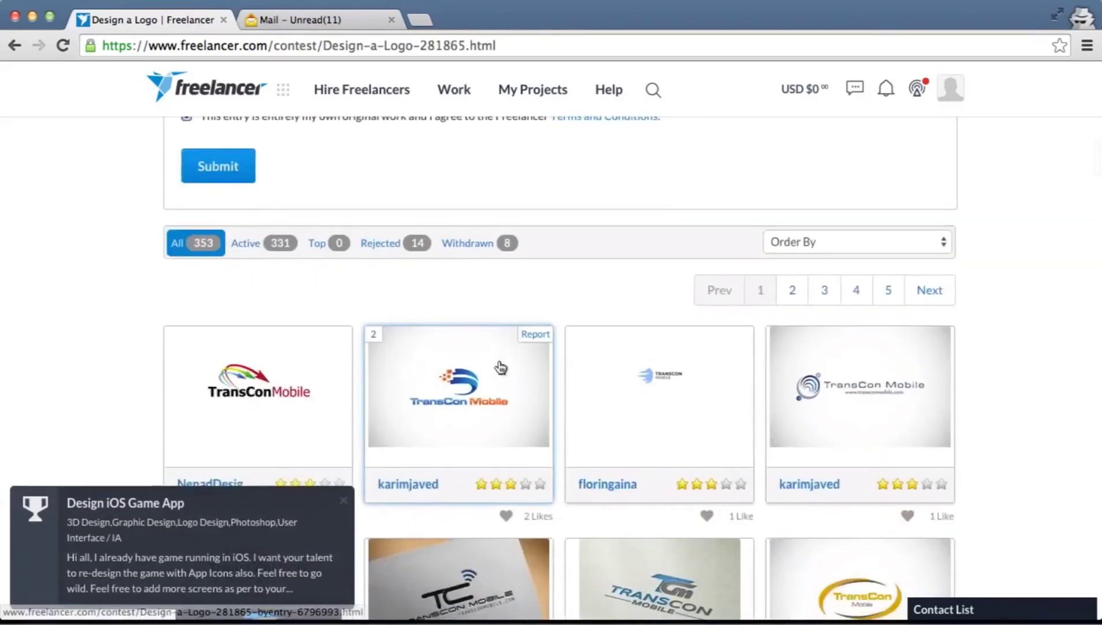
scroll(500, 367, "up", 1)
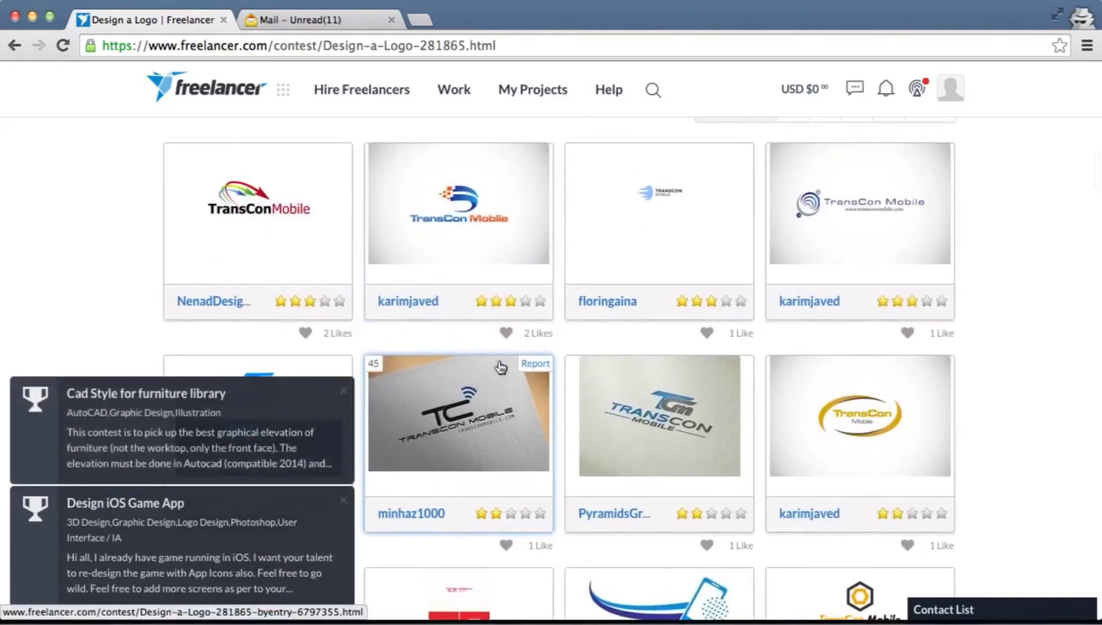
scroll(342, 269, "up", 4)
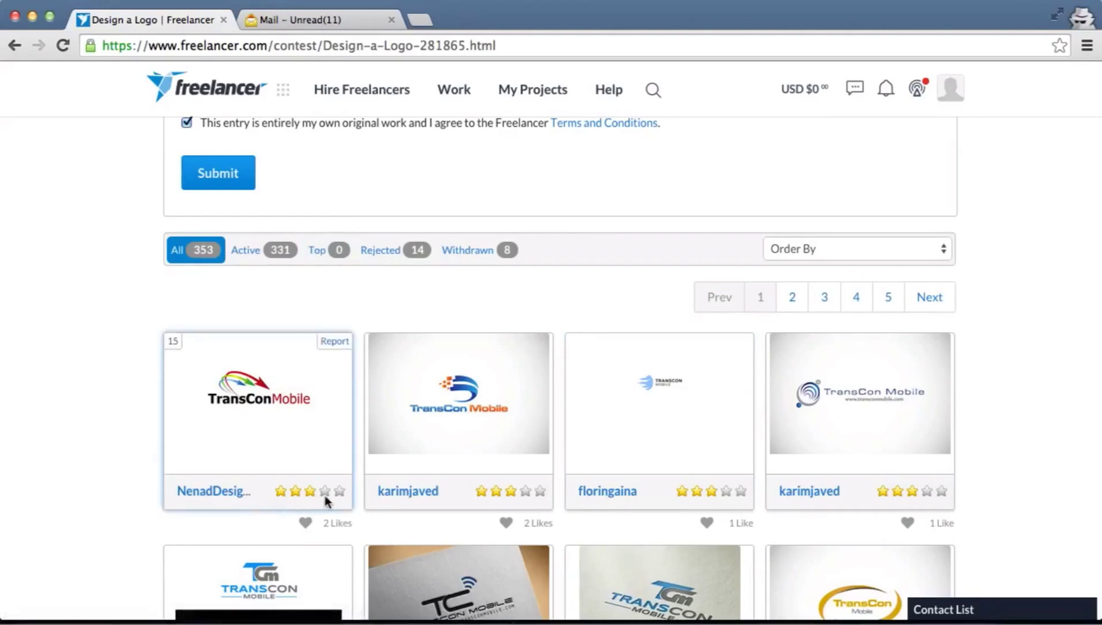
scroll(308, 502, "down", 1)
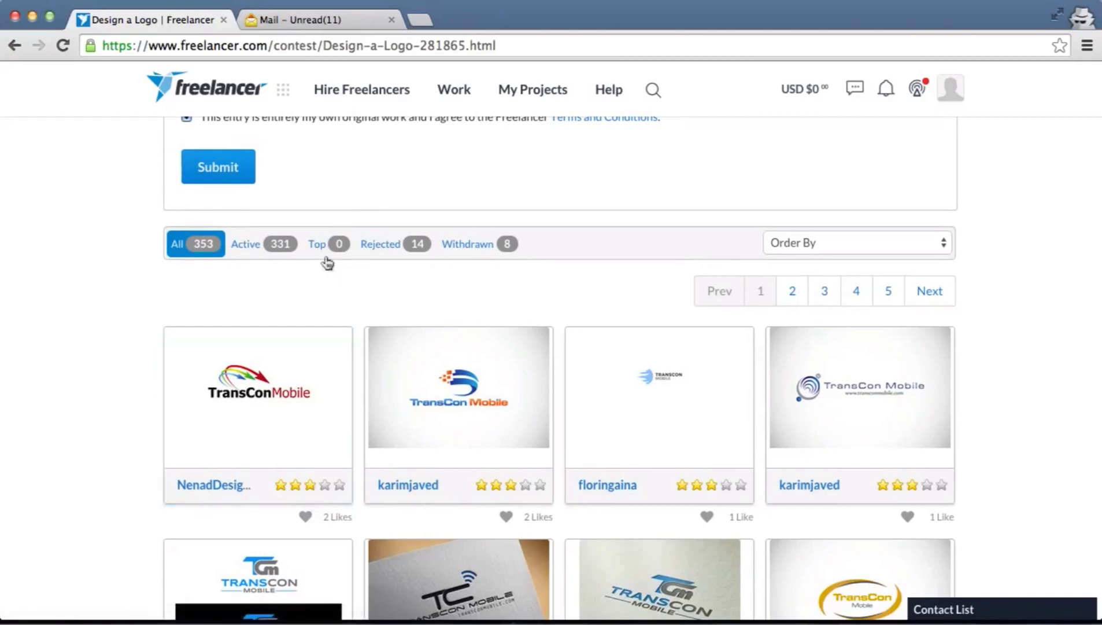
scroll(324, 294, "down", 1)
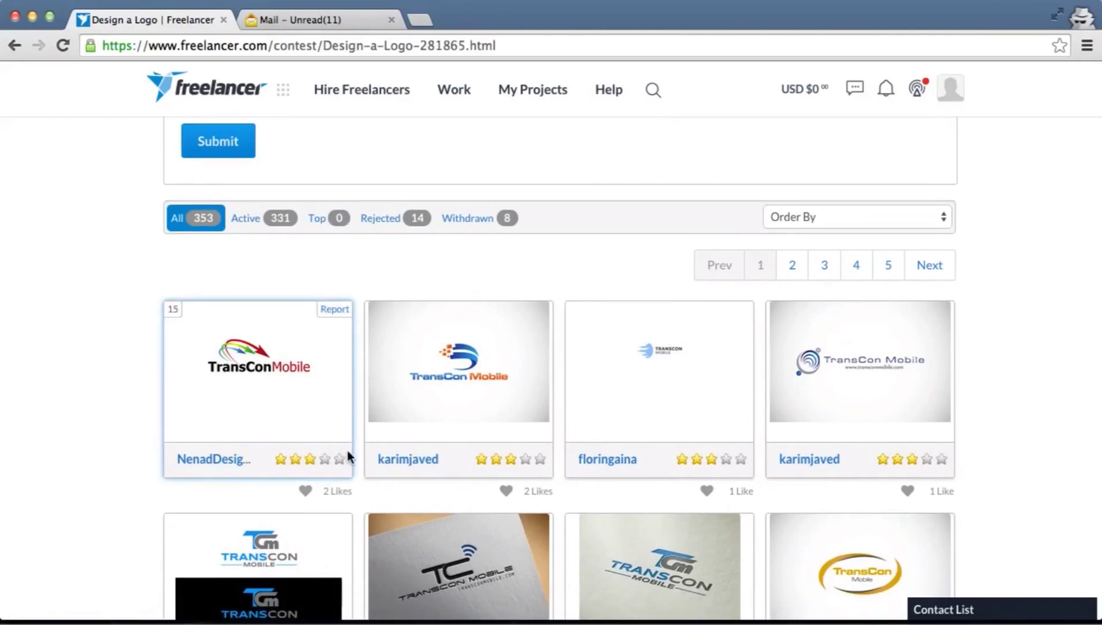
scroll(347, 448, "up", 3)
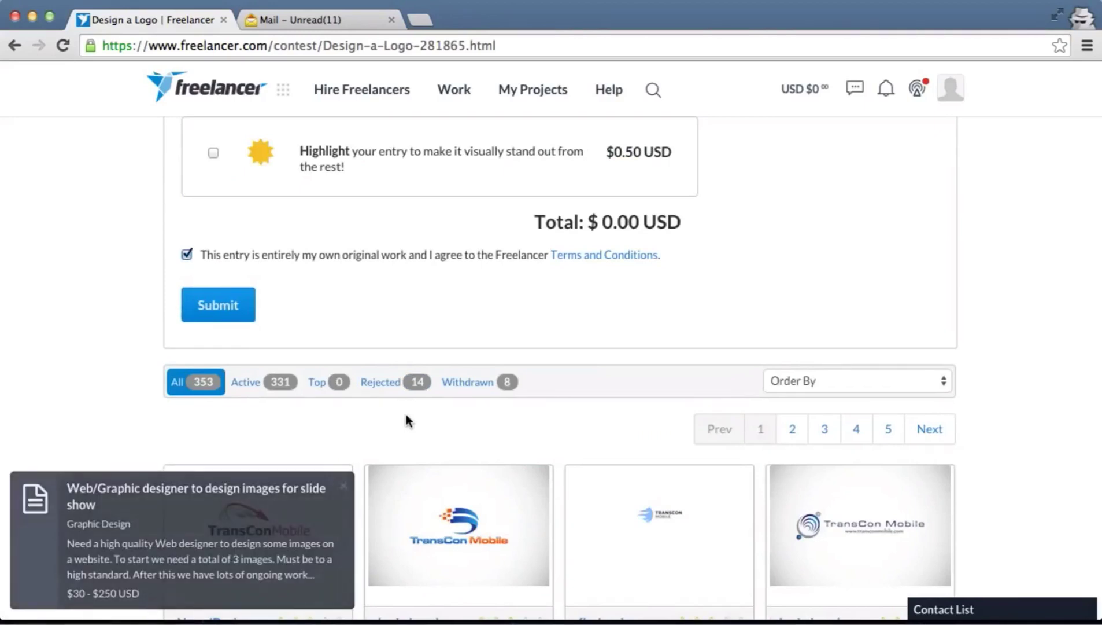
scroll(407, 420, "down", 1)
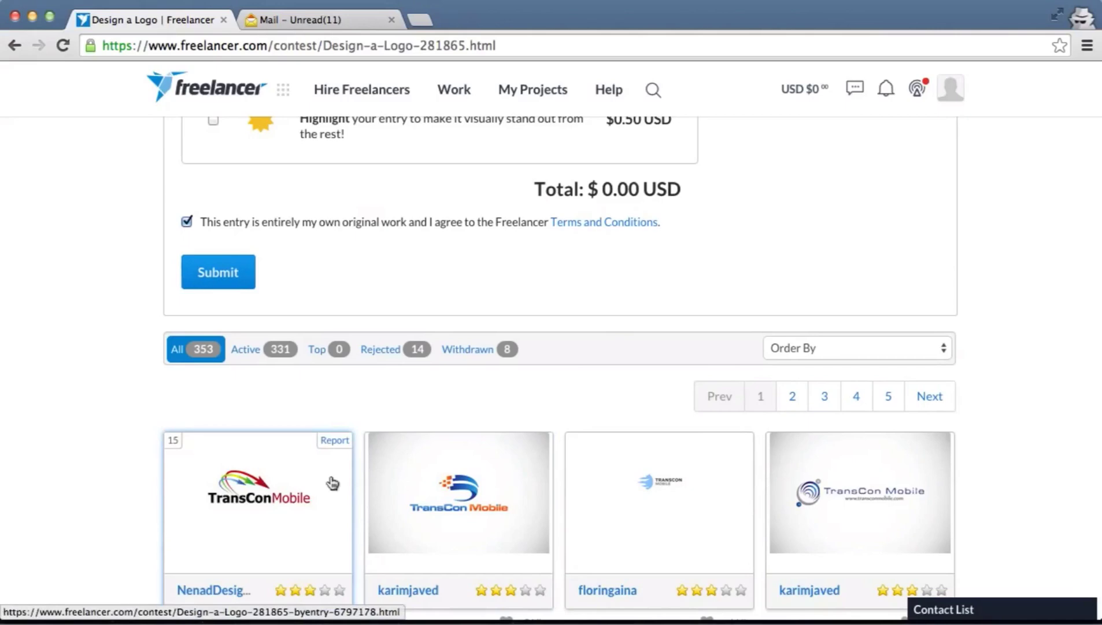
scroll(333, 483, "down", 15)
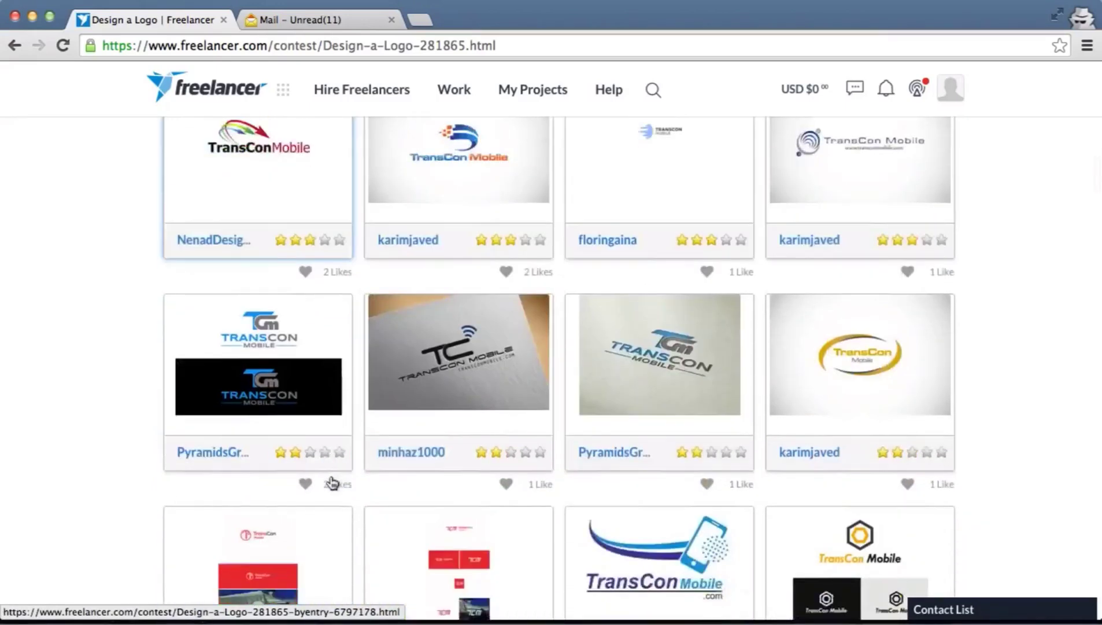
scroll(333, 482, "down", 10)
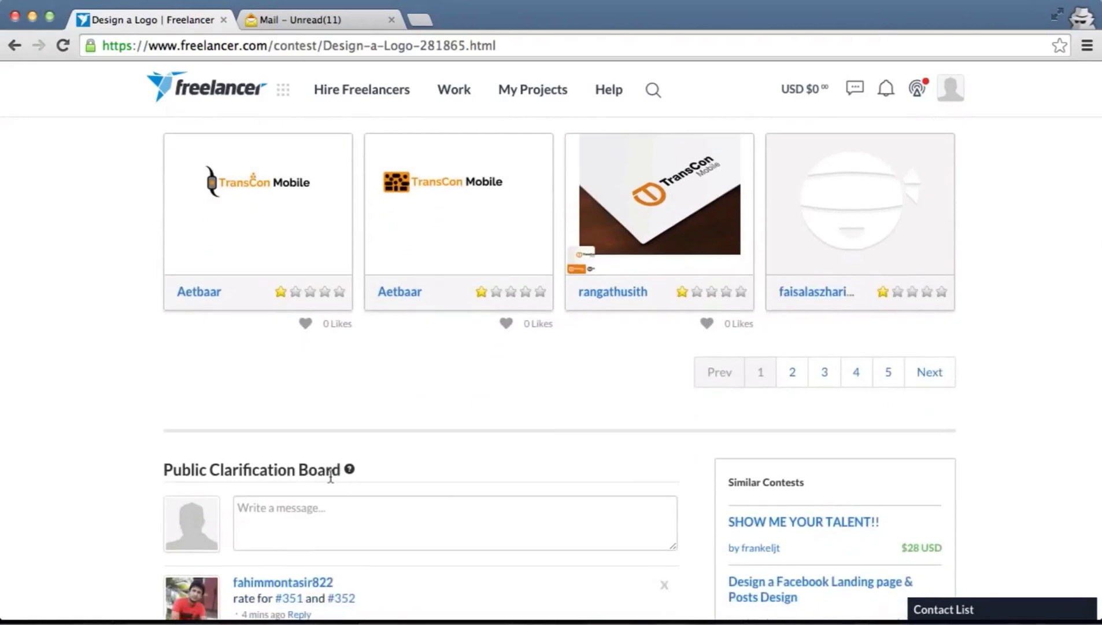
scroll(331, 476, "down", 5)
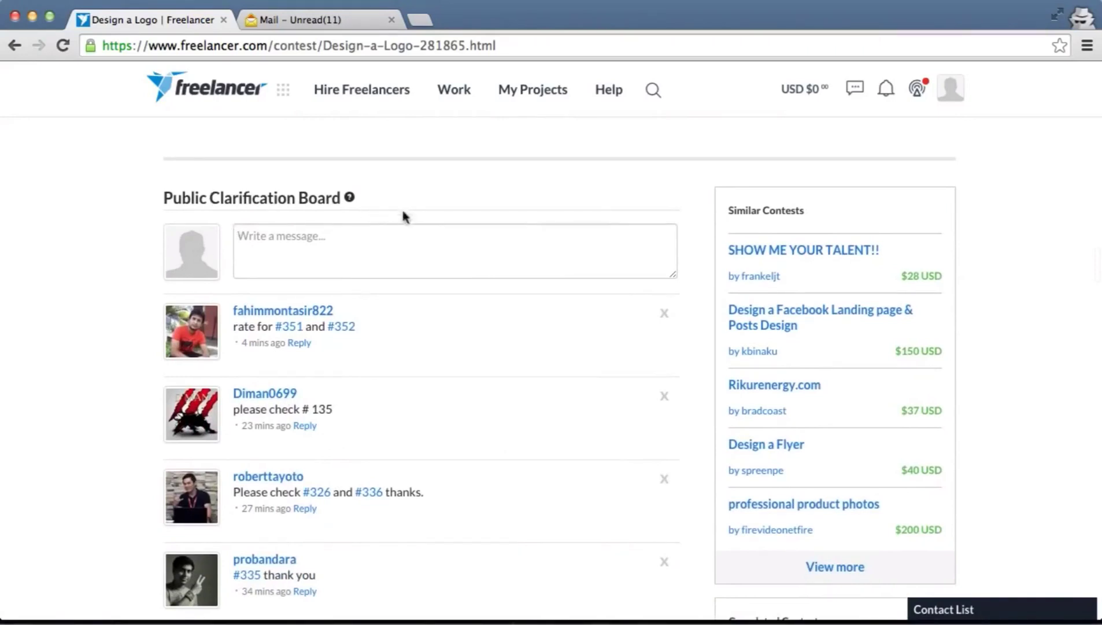
scroll(567, 312, "down", 1)
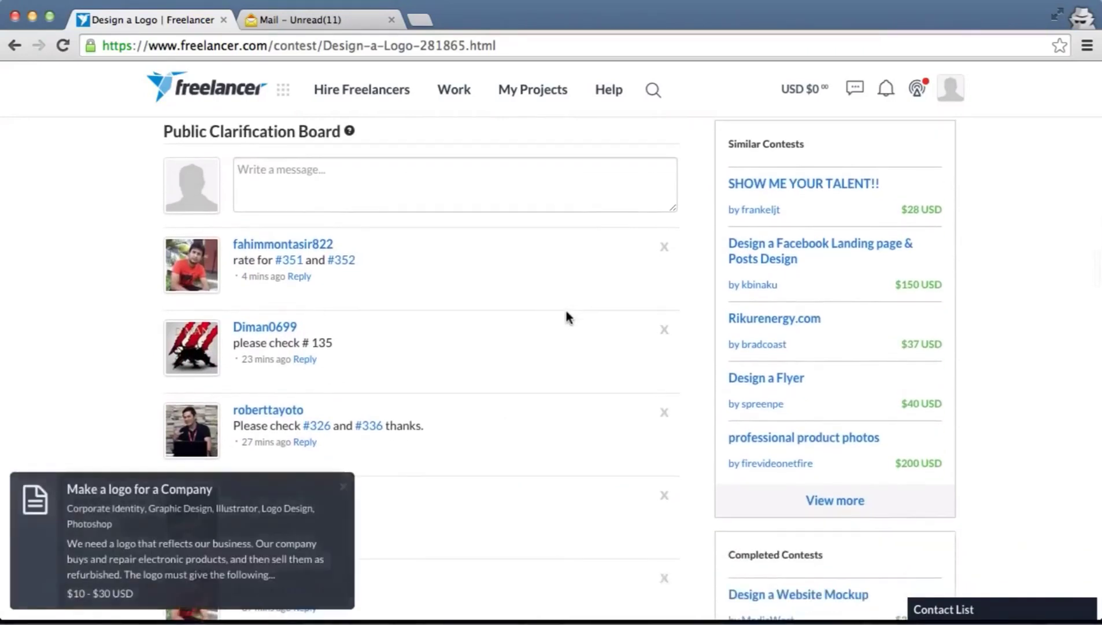
scroll(473, 332, "down", 2)
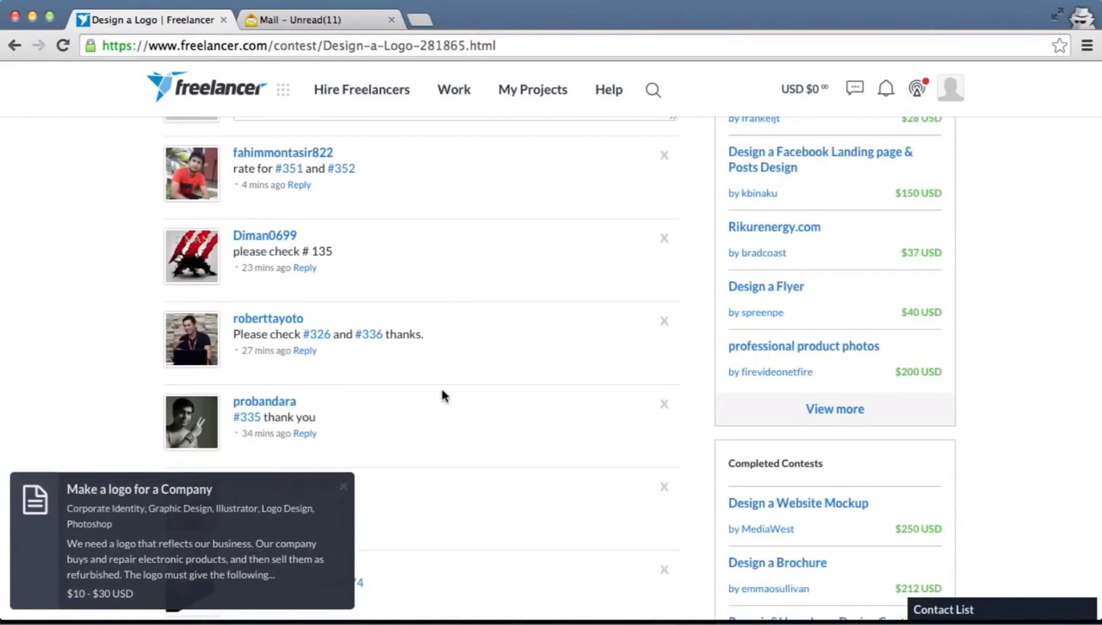
scroll(395, 318, "down", 3)
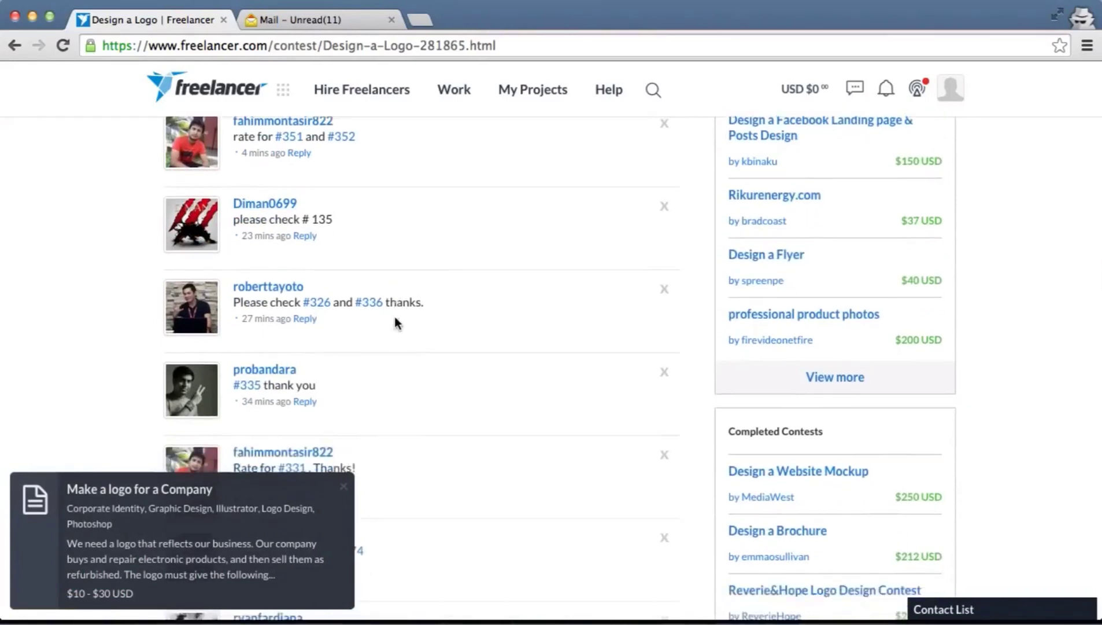
scroll(523, 327, "down", 2)
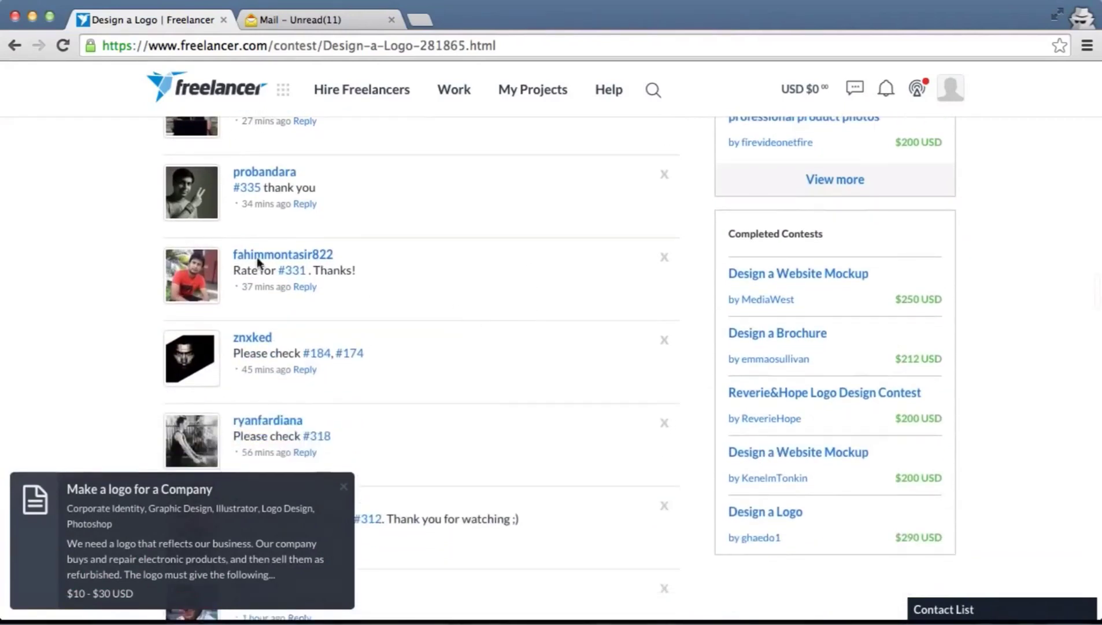
mouse_move(286, 278)
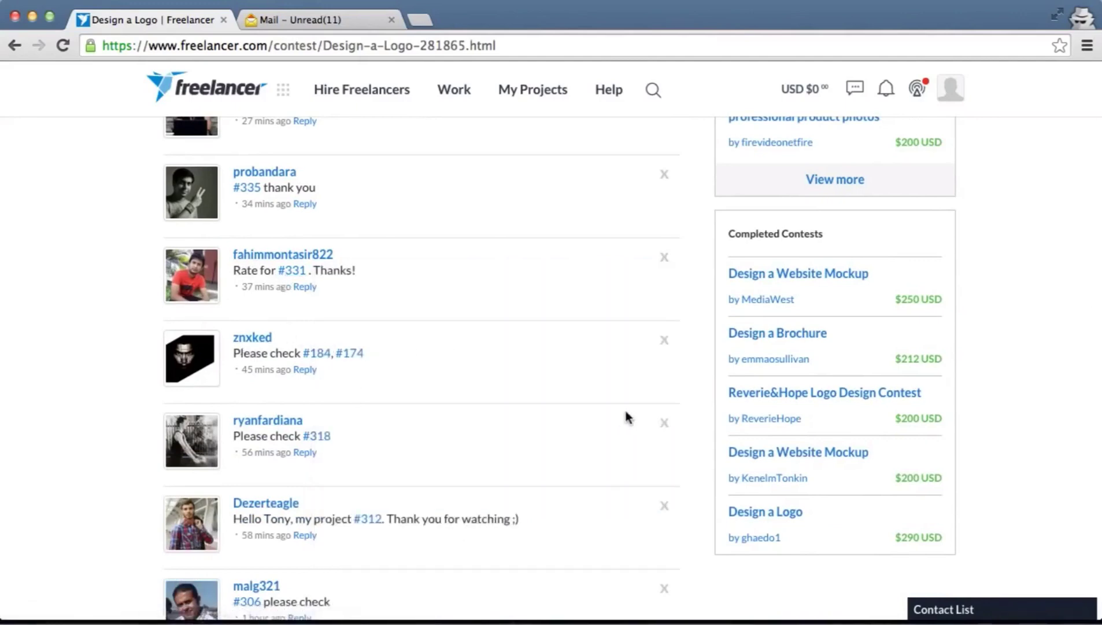
scroll(625, 407, "down", 4)
scroll(549, 323, "down", 2)
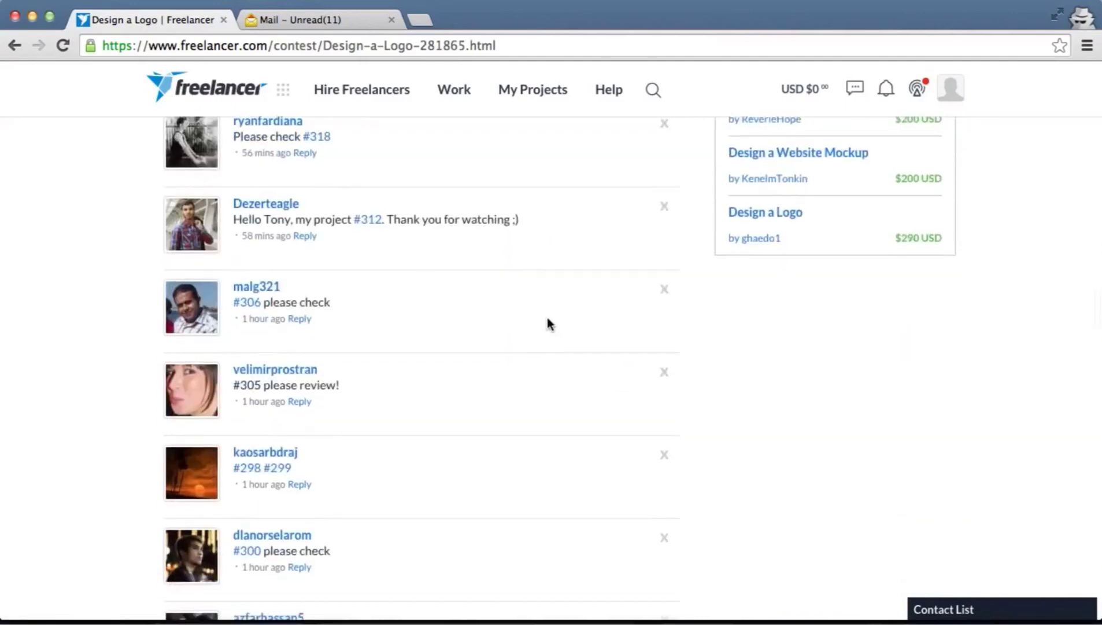
scroll(548, 323, "down", 1)
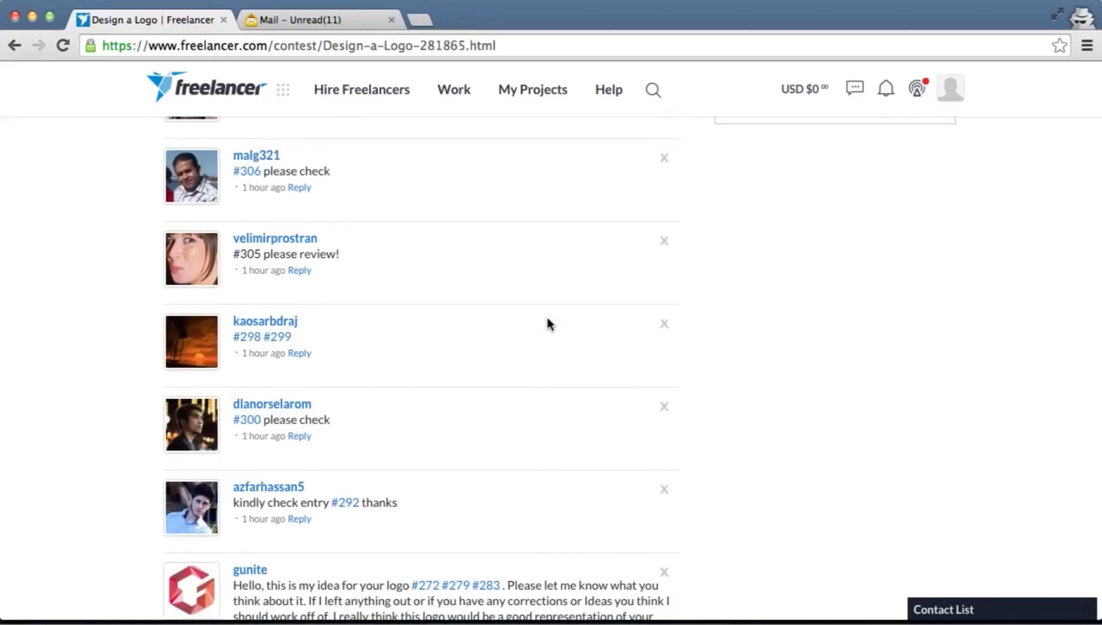
scroll(548, 323, "down", 1)
scroll(548, 323, "down", 2)
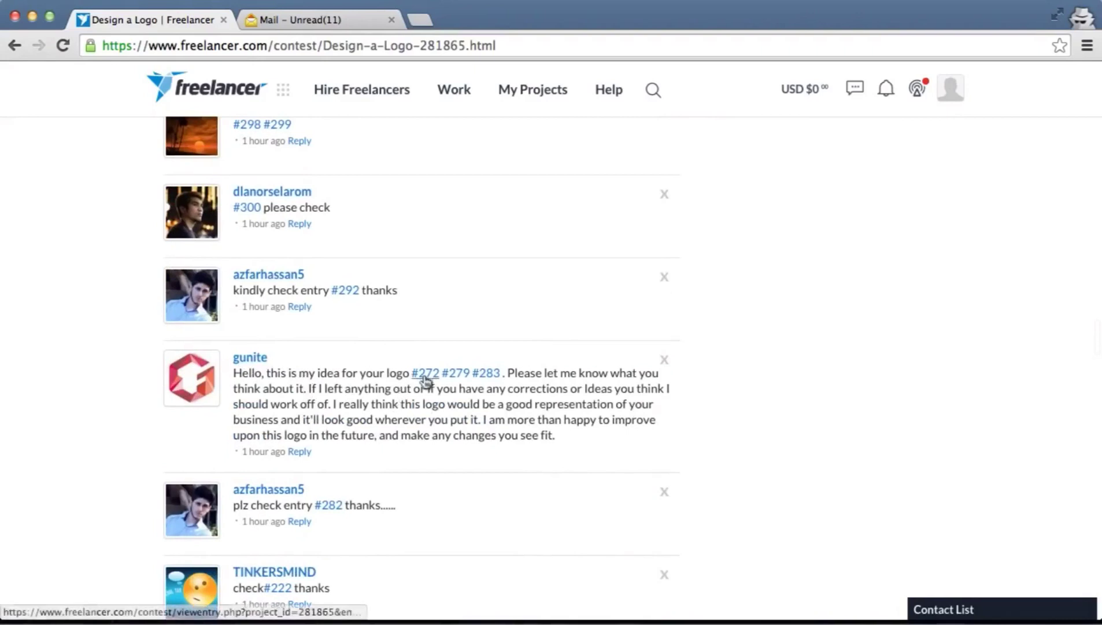
mouse_move(425, 378)
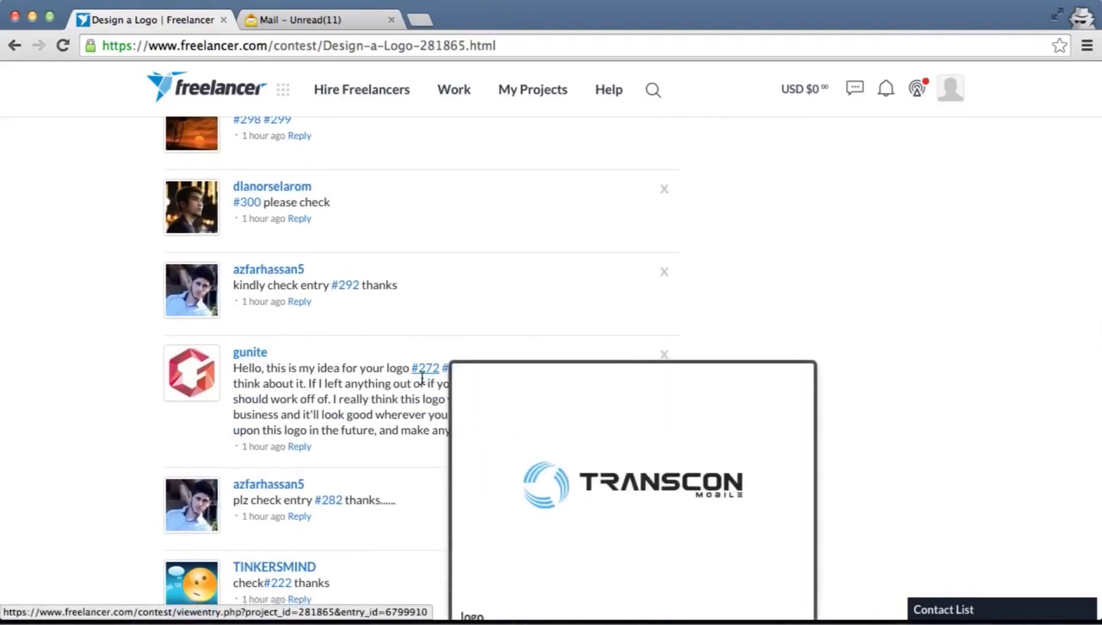
scroll(424, 379, "down", 1)
mouse_move(461, 335)
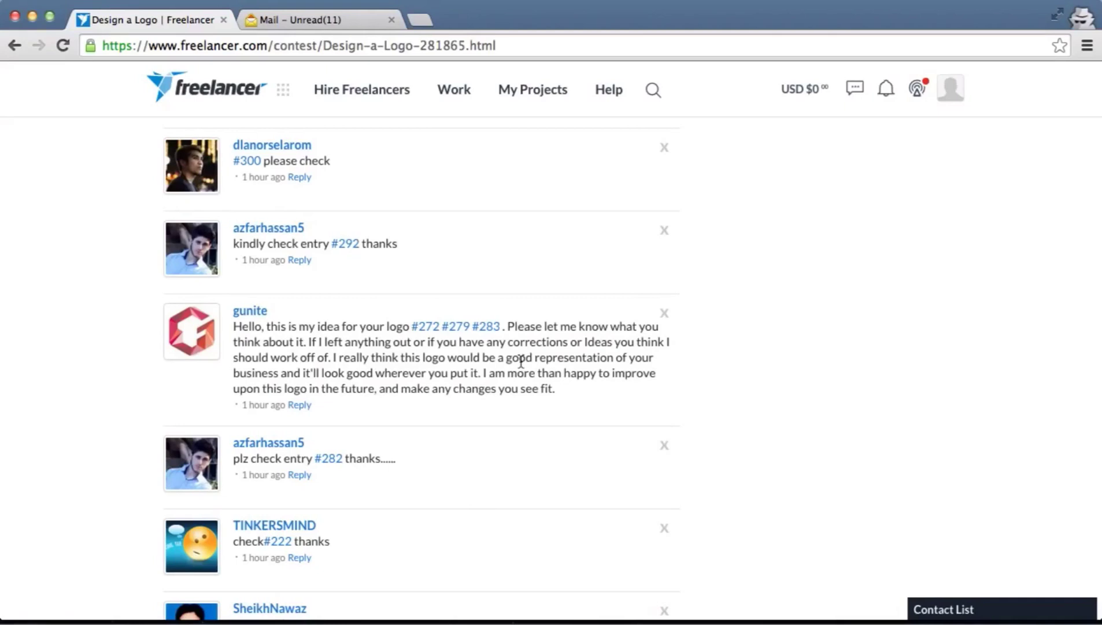
Scroll through the contest comments, expand the Contact List panel, and return to the page top
scroll(521, 362, "down", 3)
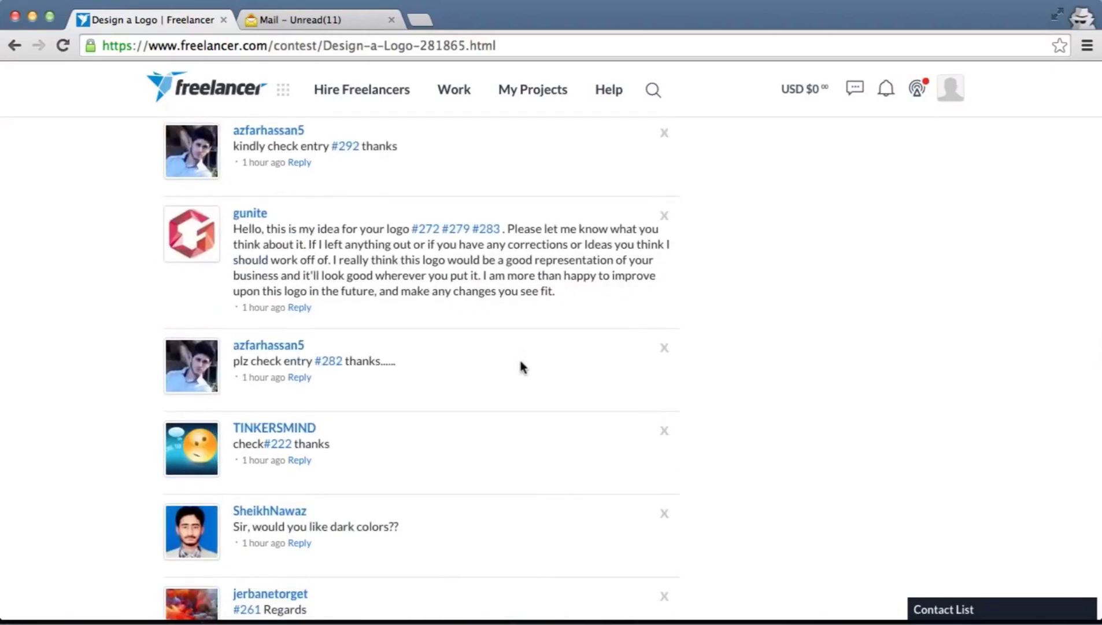
scroll(522, 366, "down", 10)
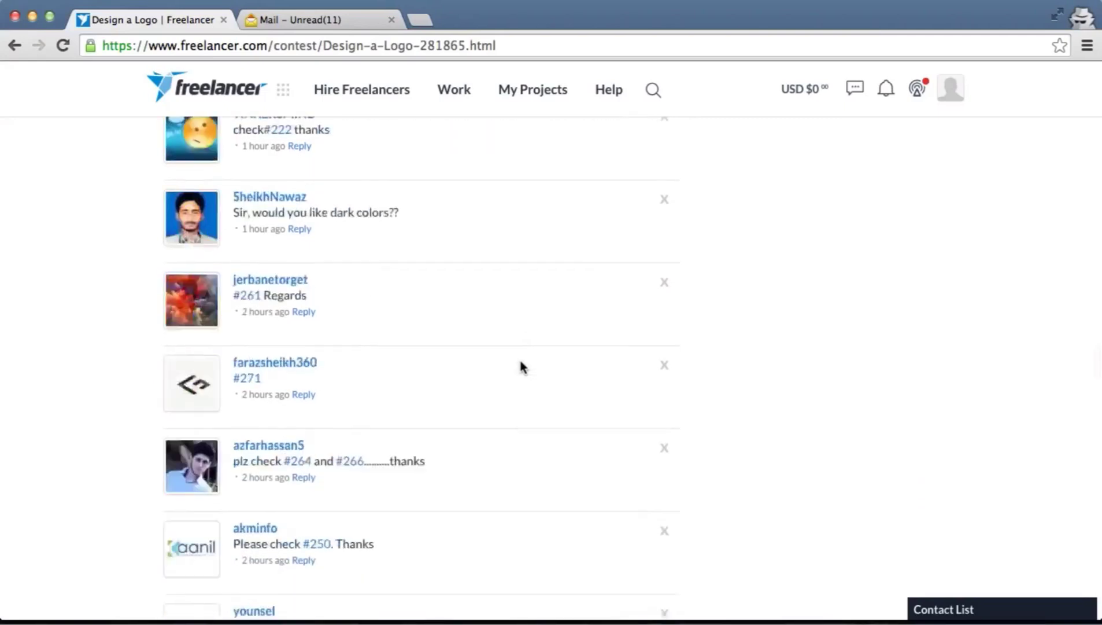
scroll(521, 366, "down", 13)
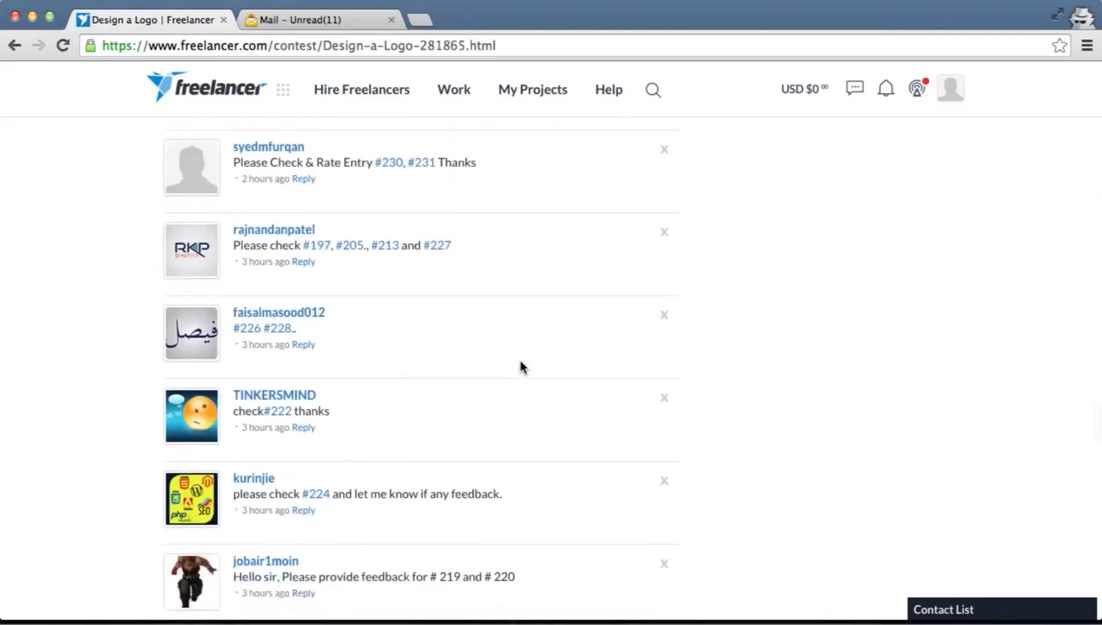
scroll(522, 366, "down", 20)
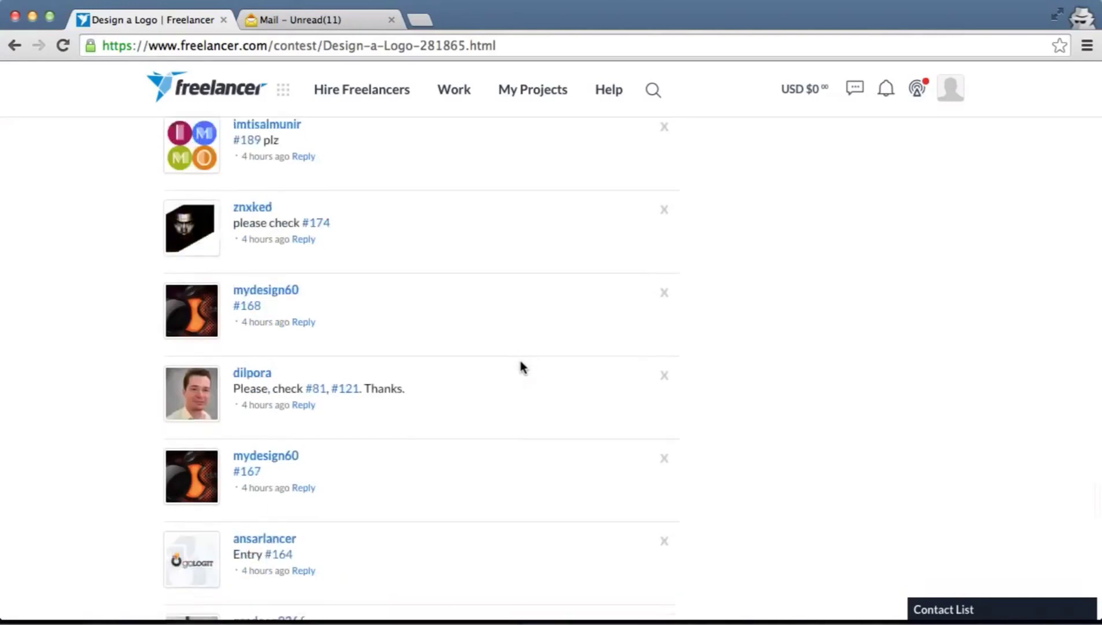
scroll(522, 366, "down", 3)
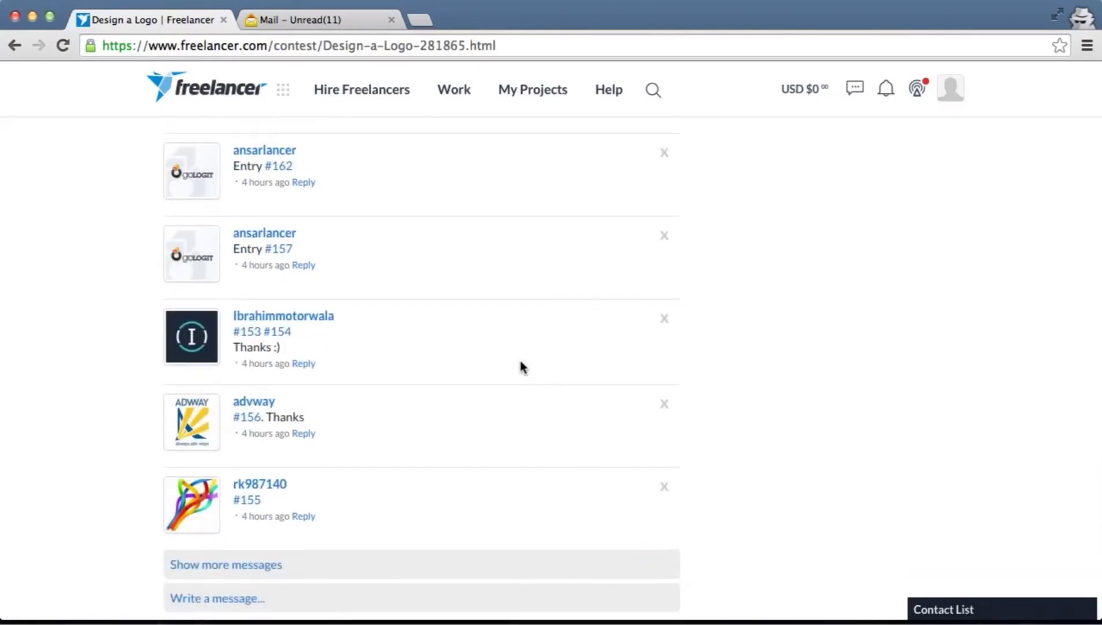
scroll(522, 366, "up", 12)
left_click(1034, 604)
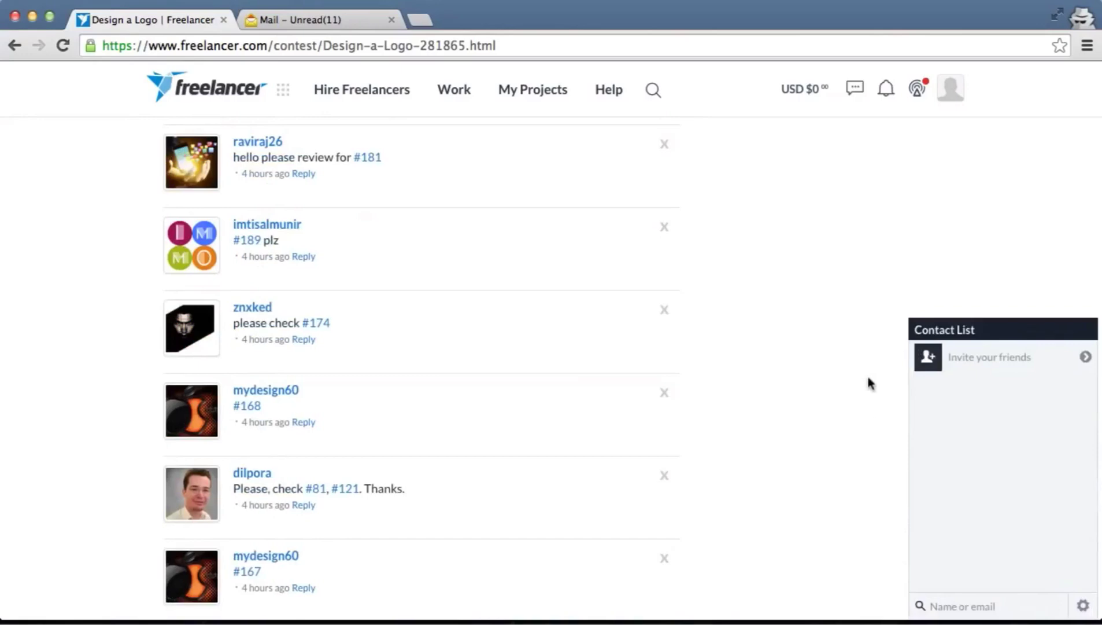
scroll(868, 378, "down", 10)
scroll(869, 378, "up", 3)
scroll(869, 382, "up", 20)
scroll(868, 382, "up", 5)
scroll(868, 382, "down", 10)
scroll(868, 378, "up", 15)
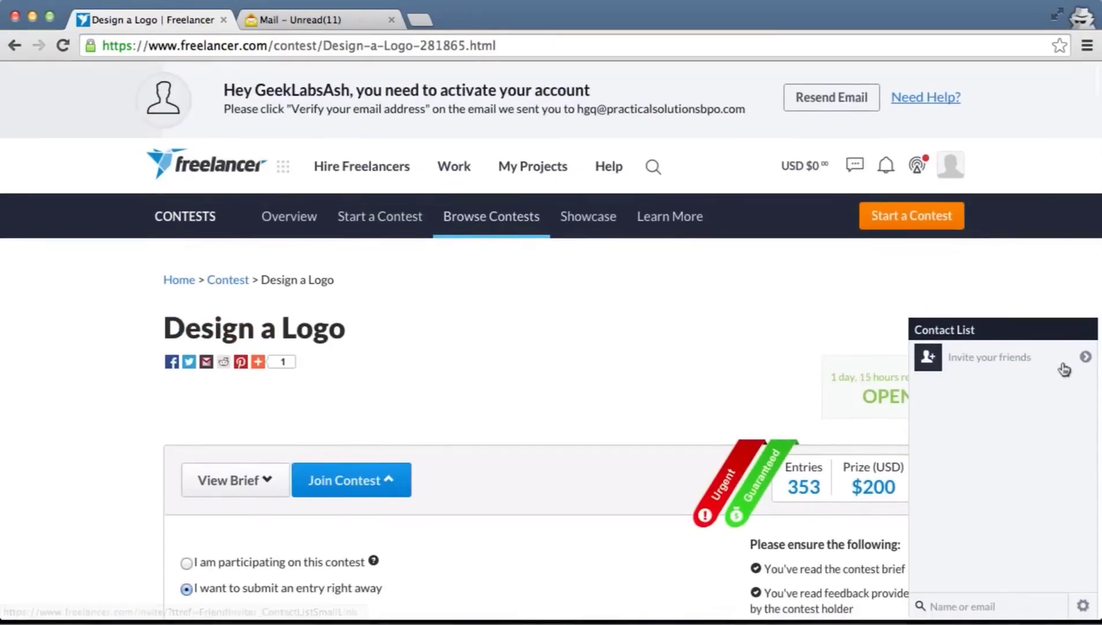
Collapse the contact list and bring up the Work menu's Find Work options
left_click(1043, 327)
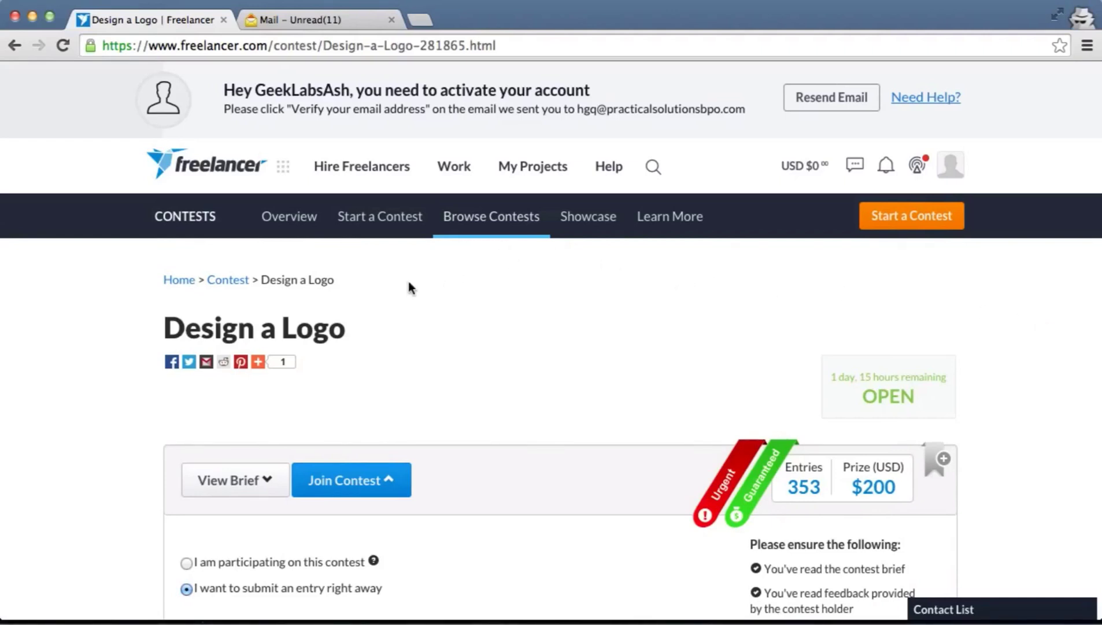
mouse_move(385, 179)
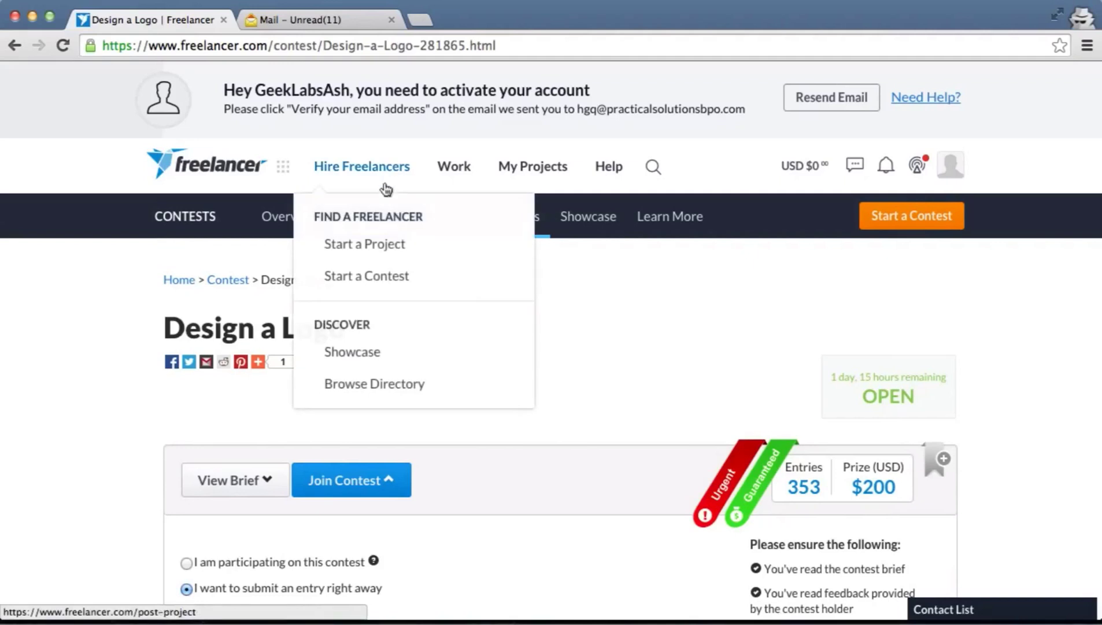
mouse_move(460, 161)
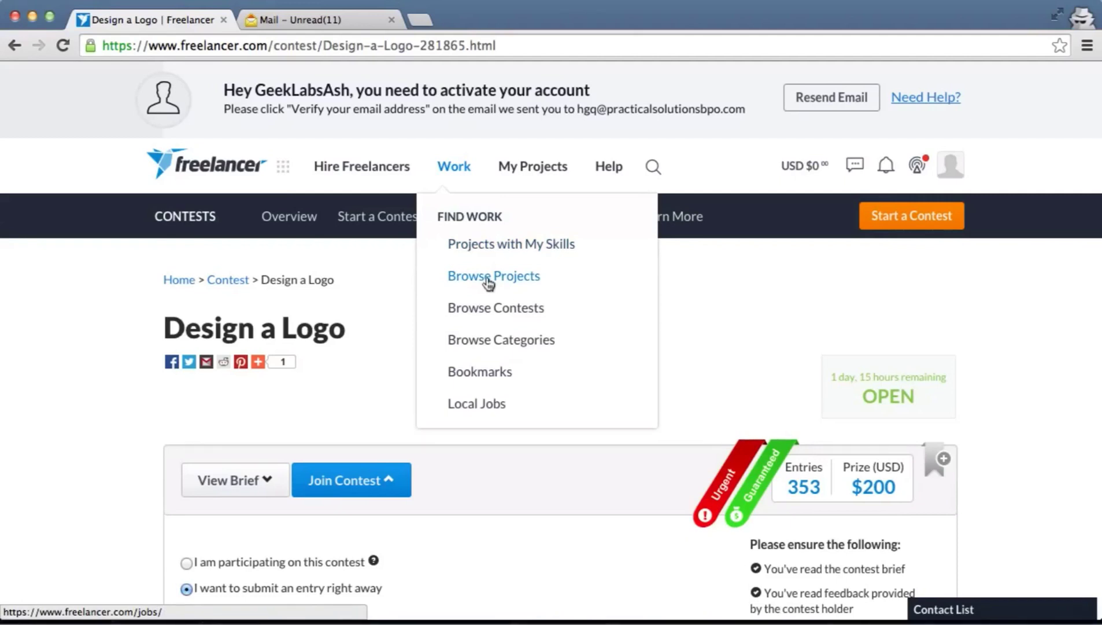
Browse the Freelance Jobs and Contests listing, led by 'Make a logo for a Company'
left_click(489, 283)
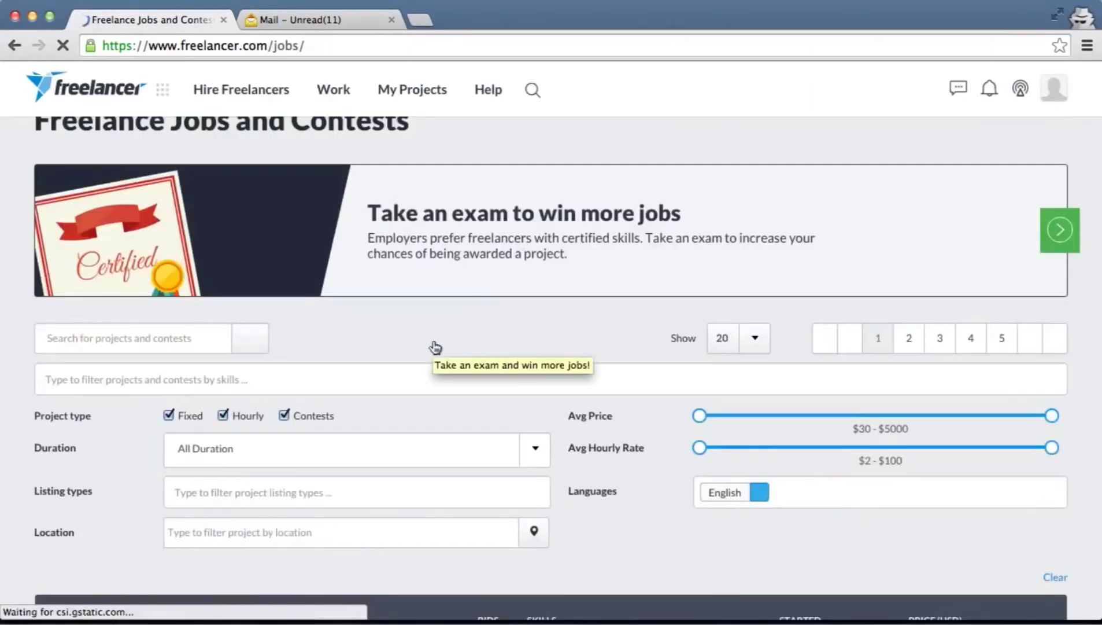
scroll(435, 347, "down", 3)
scroll(436, 347, "down", 7)
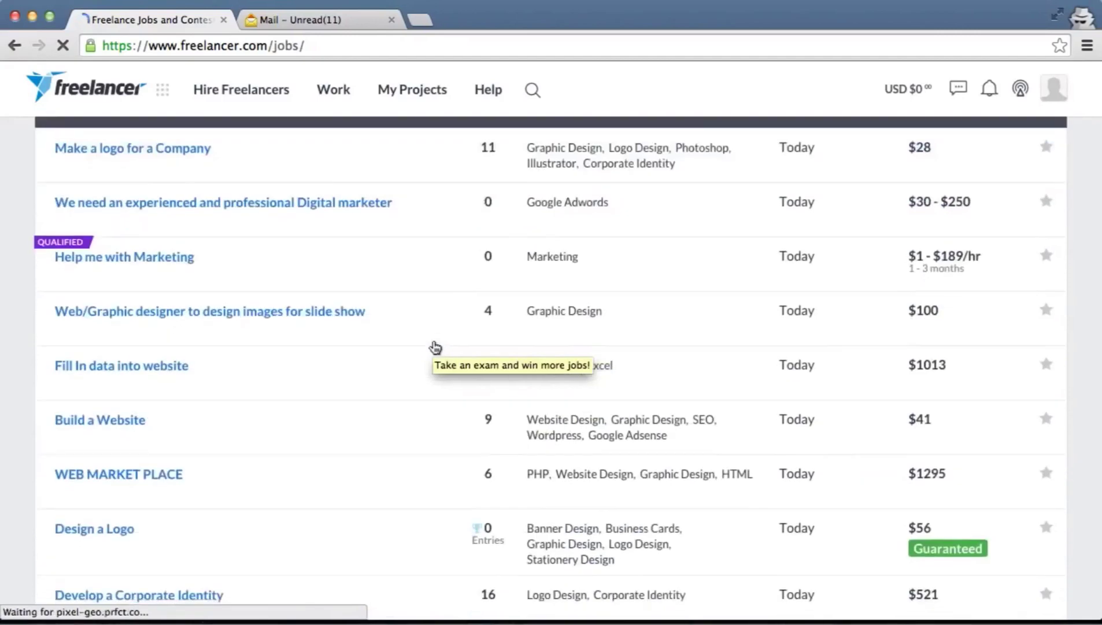
scroll(435, 347, "down", 6)
scroll(436, 347, "up", 2)
scroll(435, 347, "up", 10)
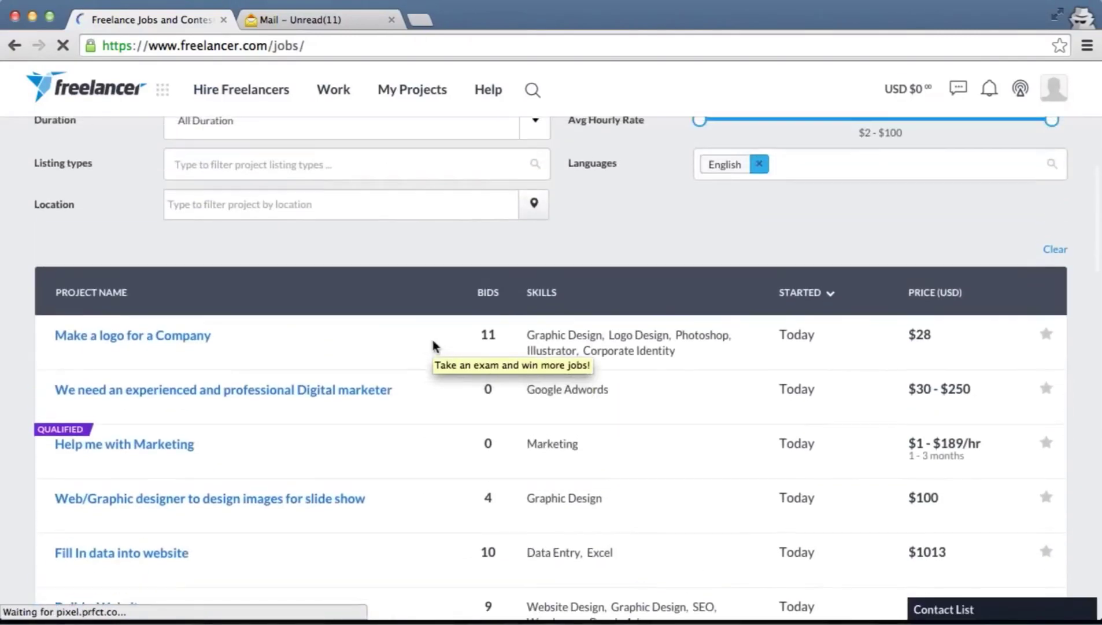
scroll(433, 342, "up", 5)
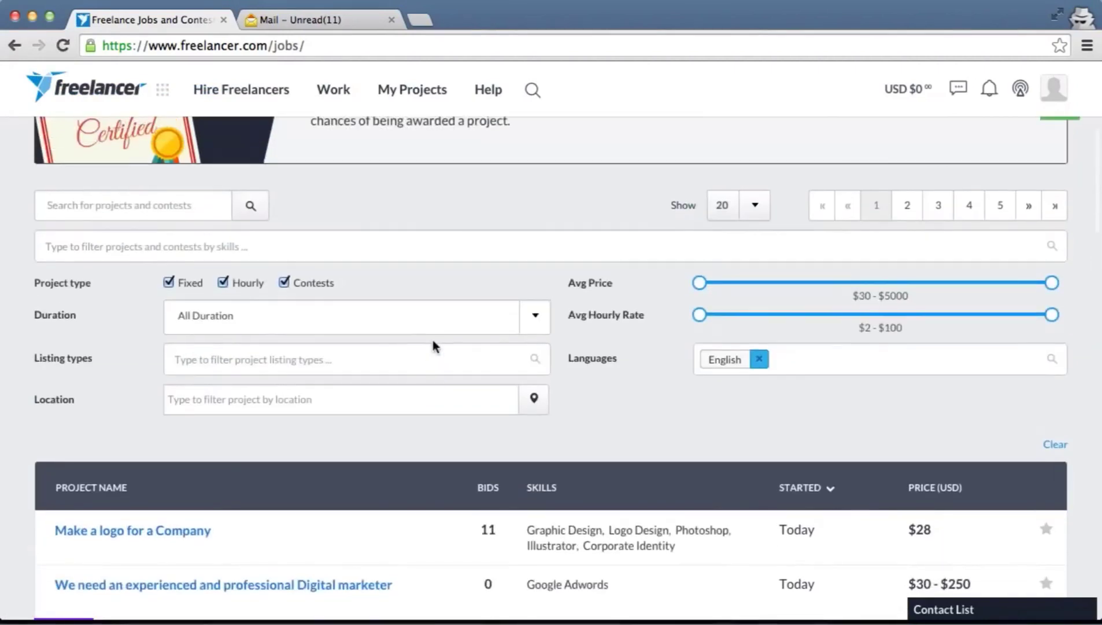
scroll(436, 347, "up", 3)
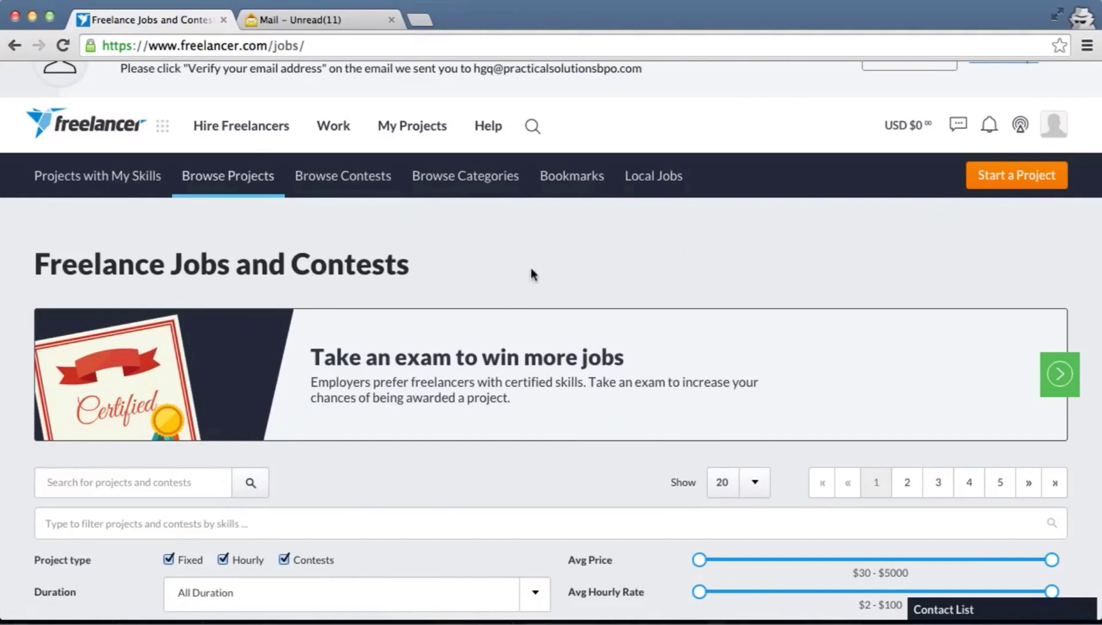
Check and dismiss the notifications, then go to the Browse Categories page
left_click(990, 125)
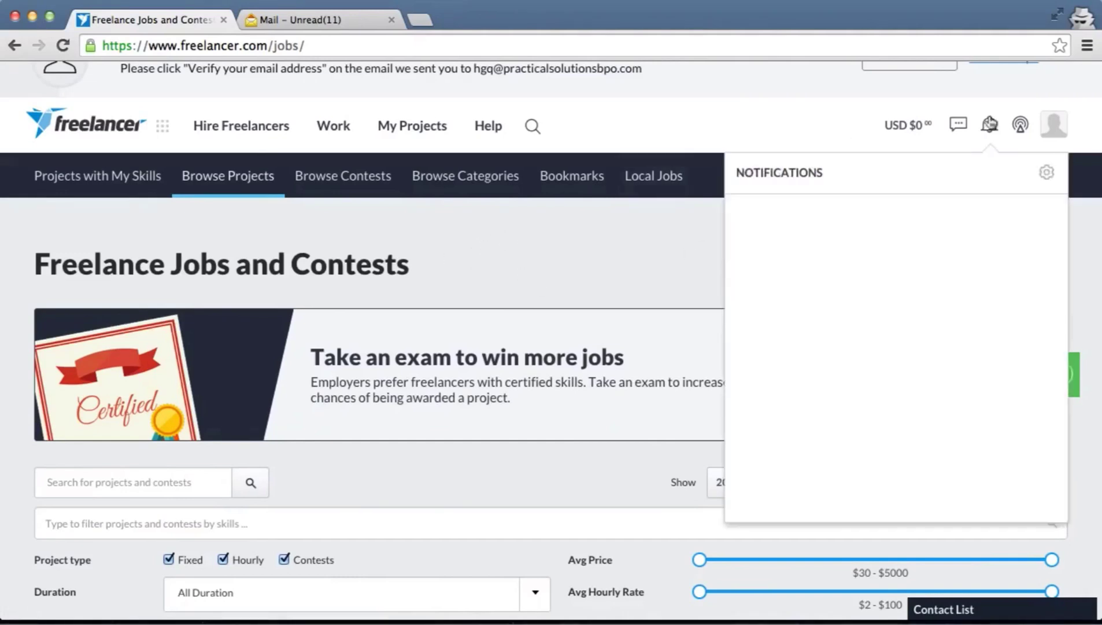
left_click(775, 128)
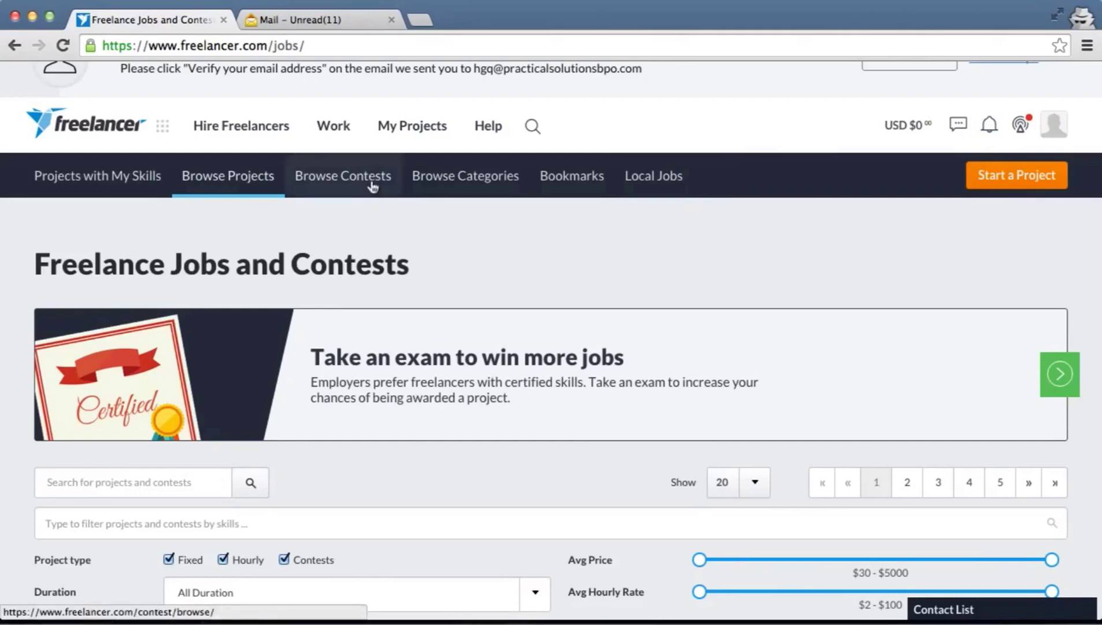
left_click(465, 175)
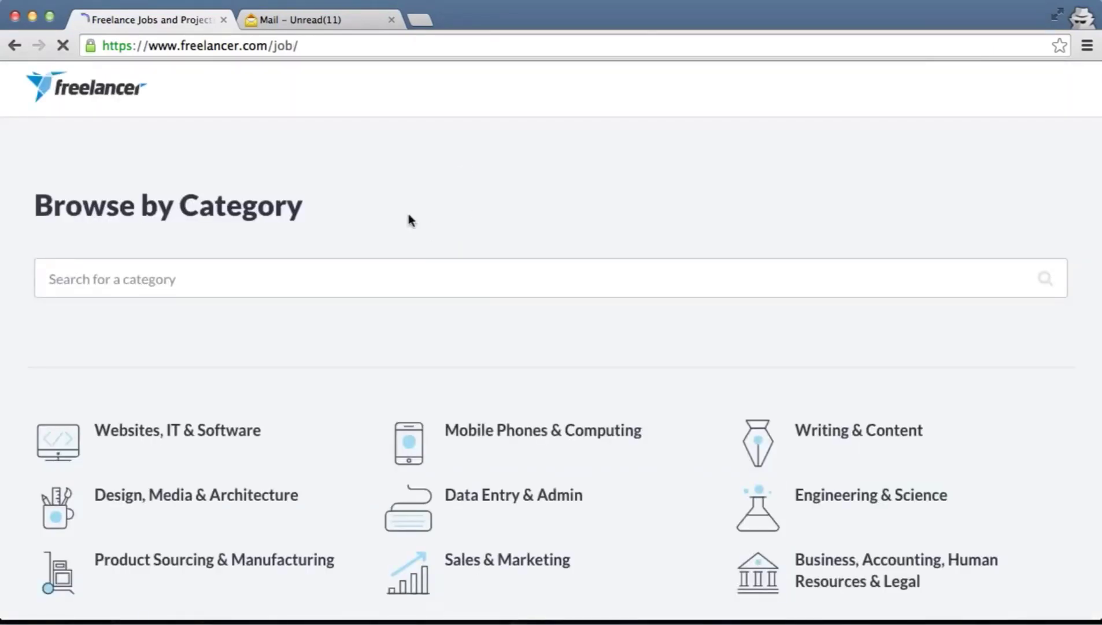
Scroll down the full category list to the Wordpress (791) category
scroll(409, 213, "down", 3)
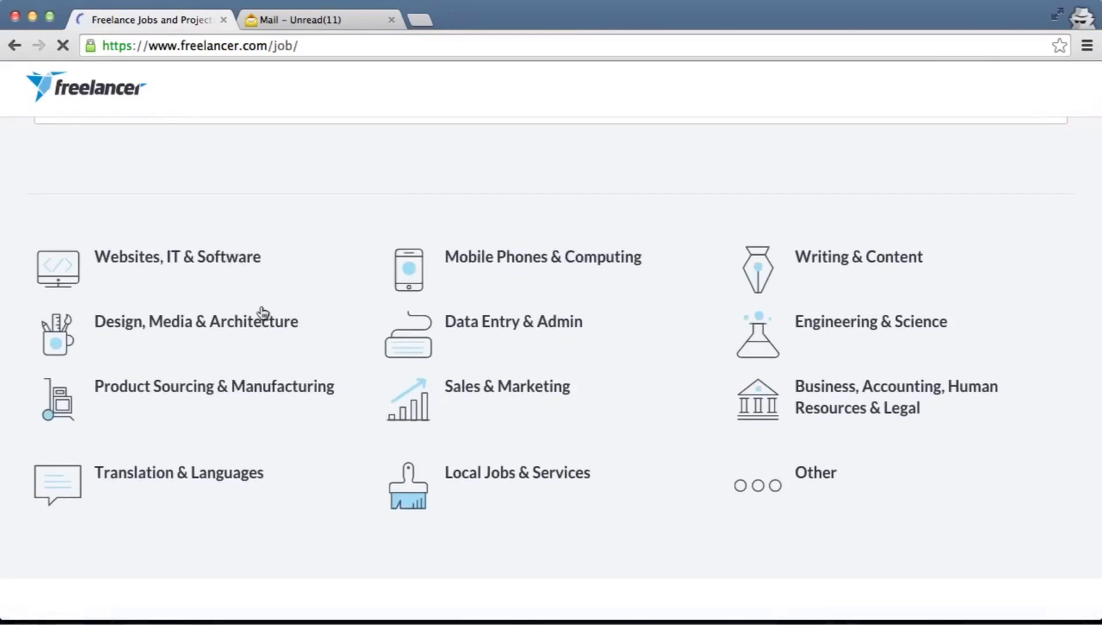
scroll(261, 311, "down", 4)
scroll(262, 311, "down", 4)
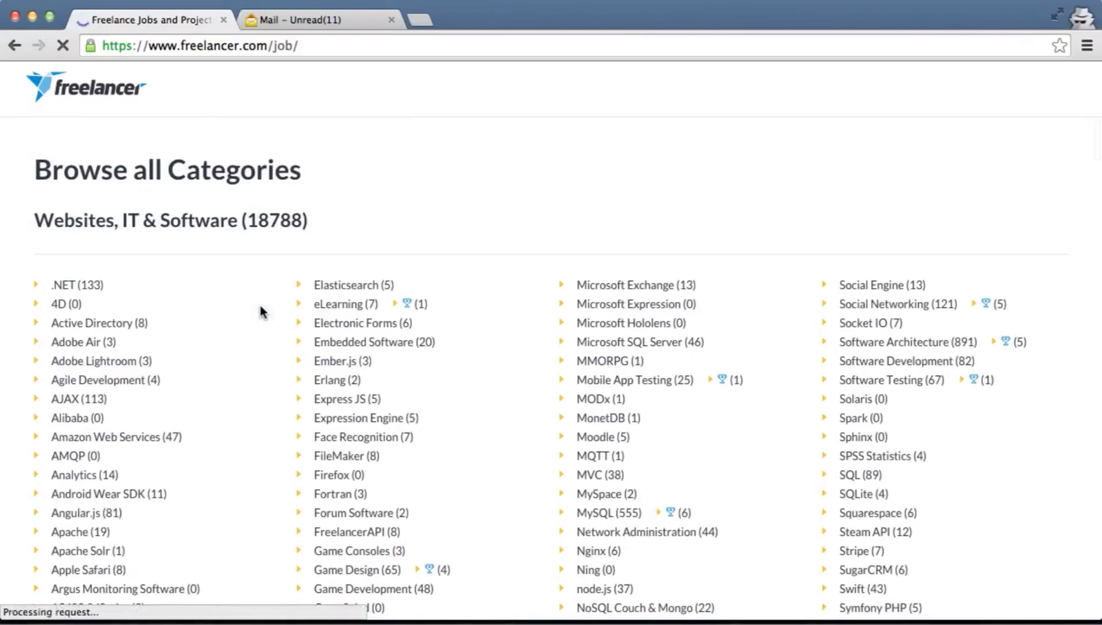
scroll(261, 312, "down", 2)
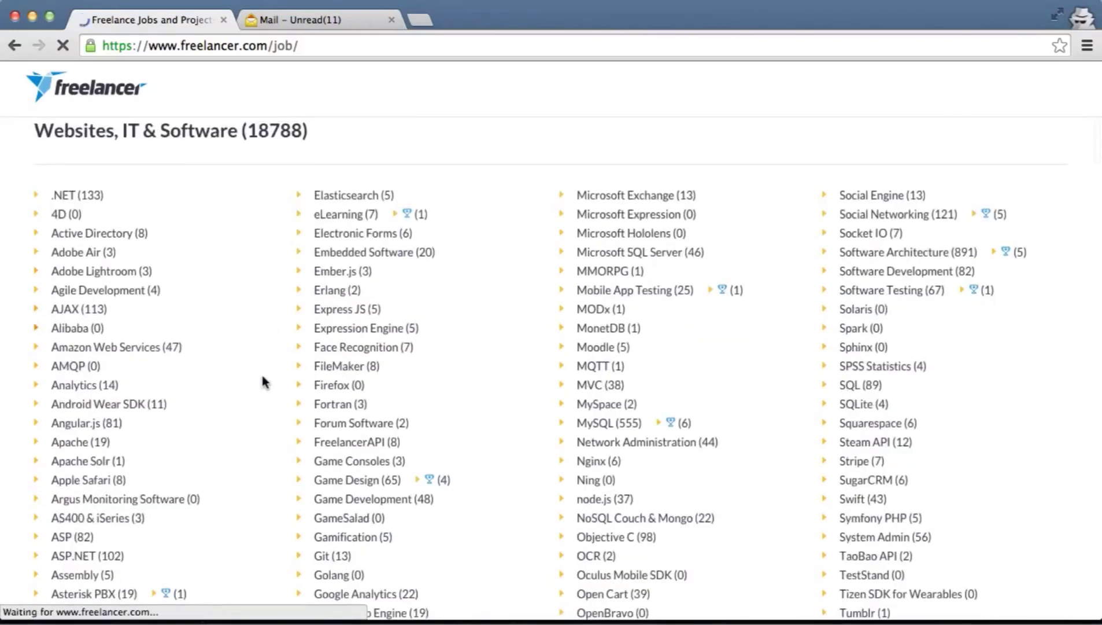
scroll(263, 382, "down", 3)
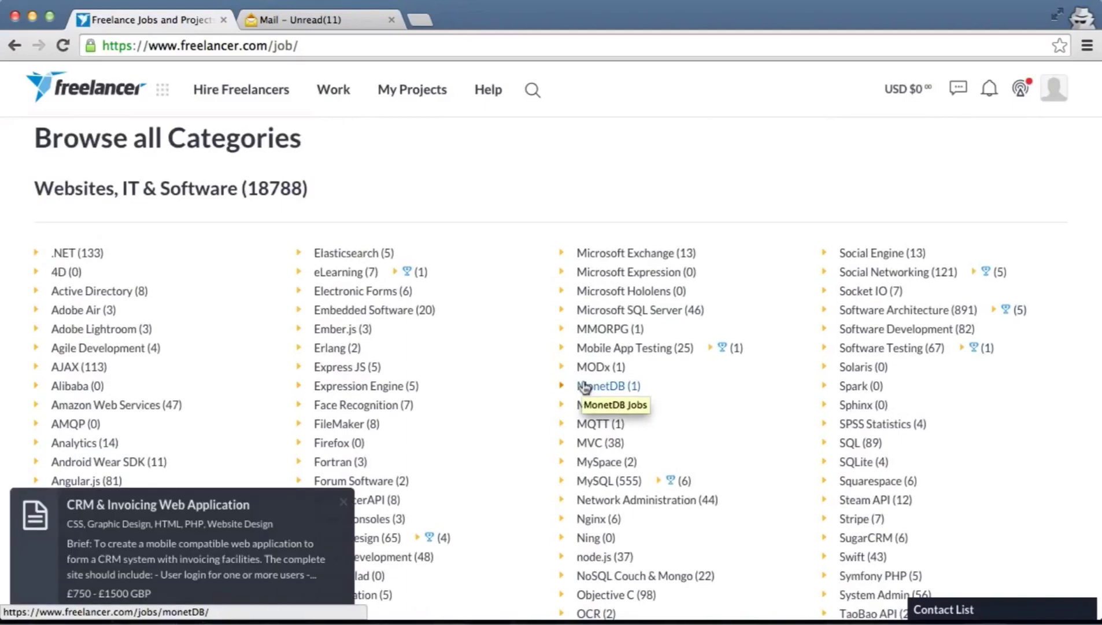
scroll(585, 386, "down", 5)
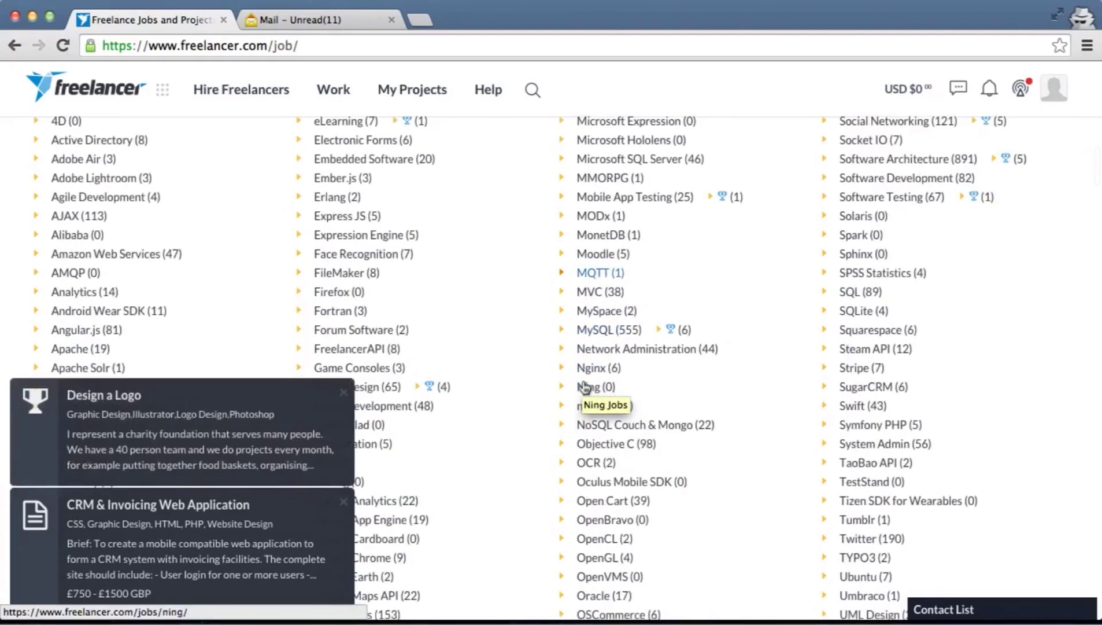
scroll(585, 386, "down", 8)
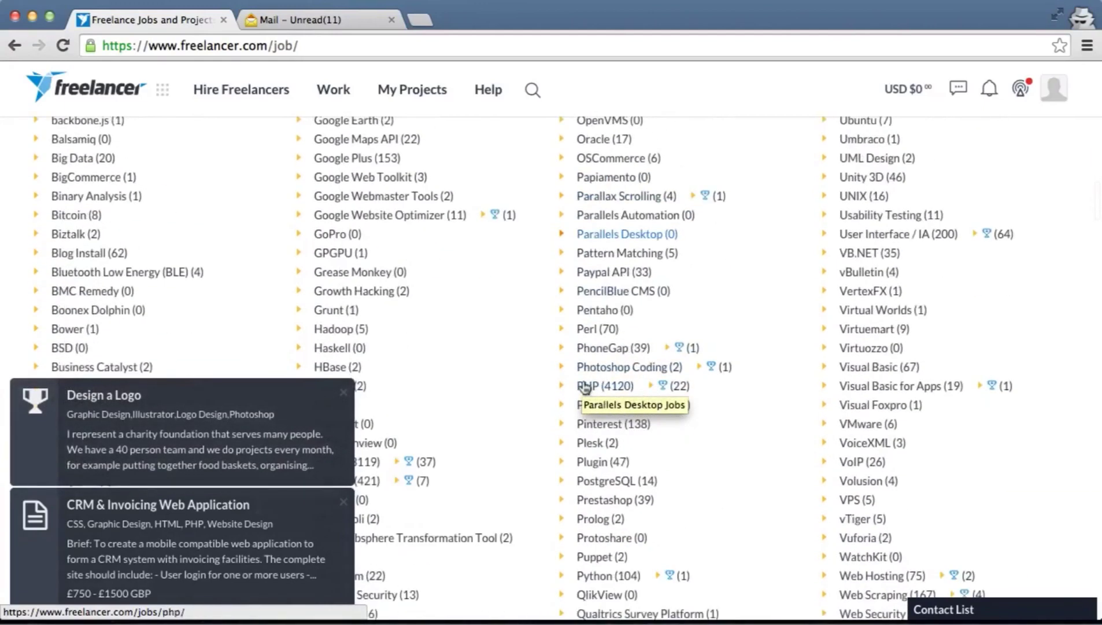
scroll(585, 386, "down", 1)
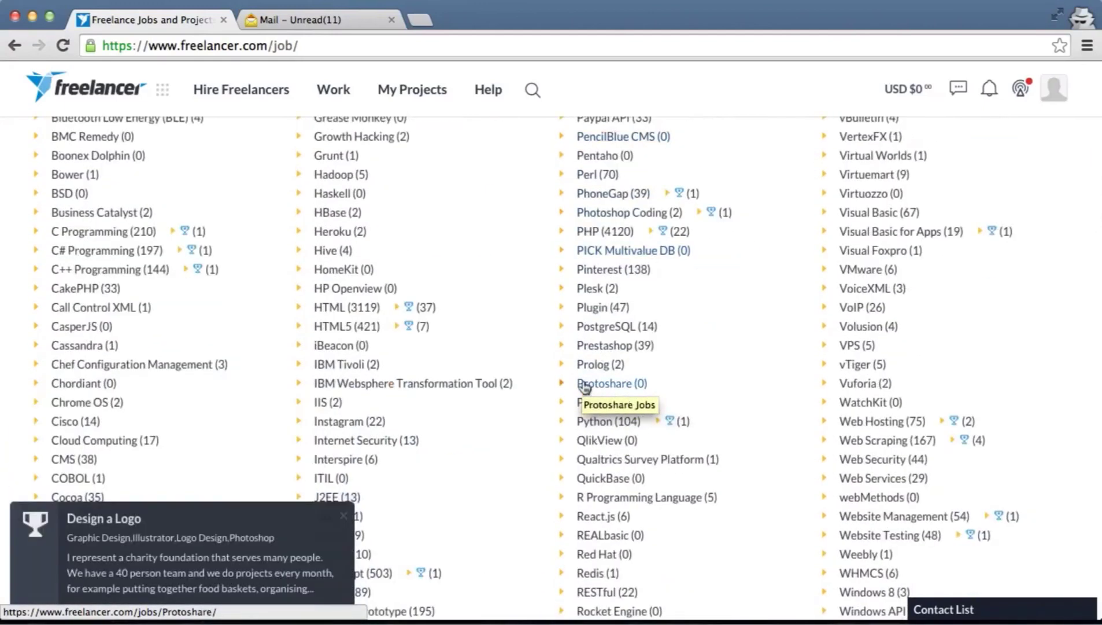
scroll(586, 387, "down", 2)
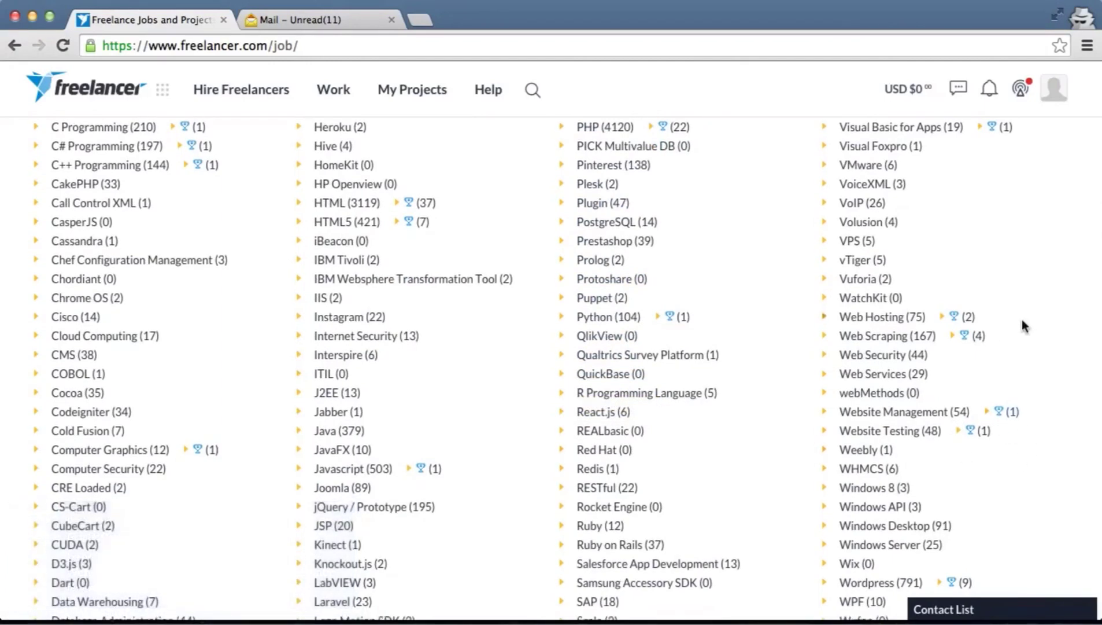
scroll(1023, 321, "down", 2)
scroll(1023, 321, "down", 2)
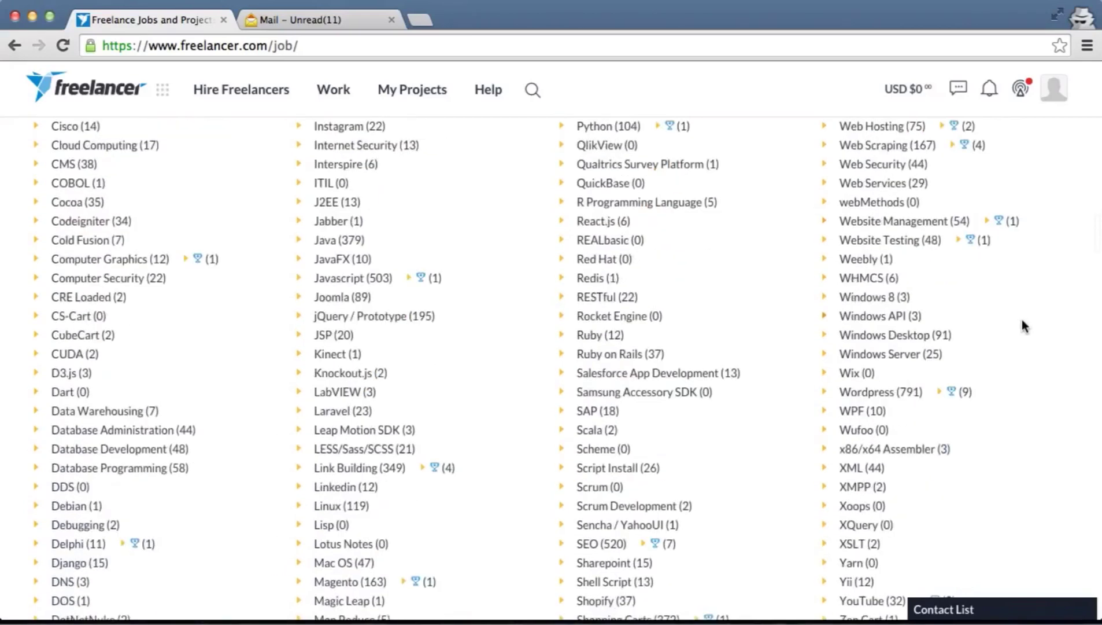
scroll(1023, 321, "up", 1)
scroll(1022, 320, "down", 1)
Open the Wordpress Jobs and Contests listing and scroll through its projects
left_click(905, 443)
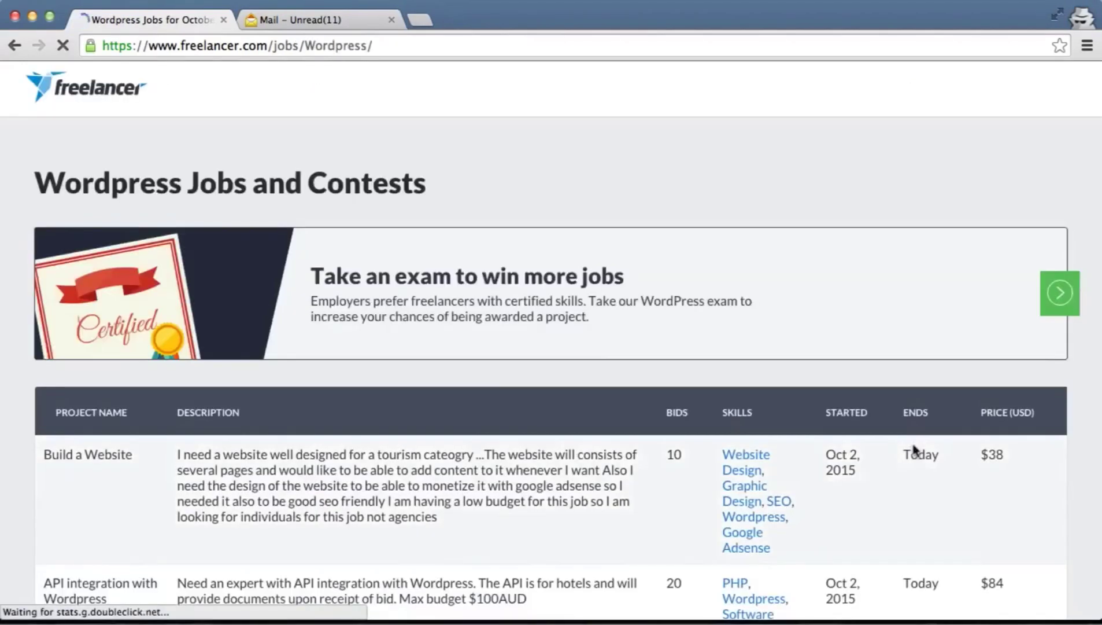
scroll(810, 403, "down", 4)
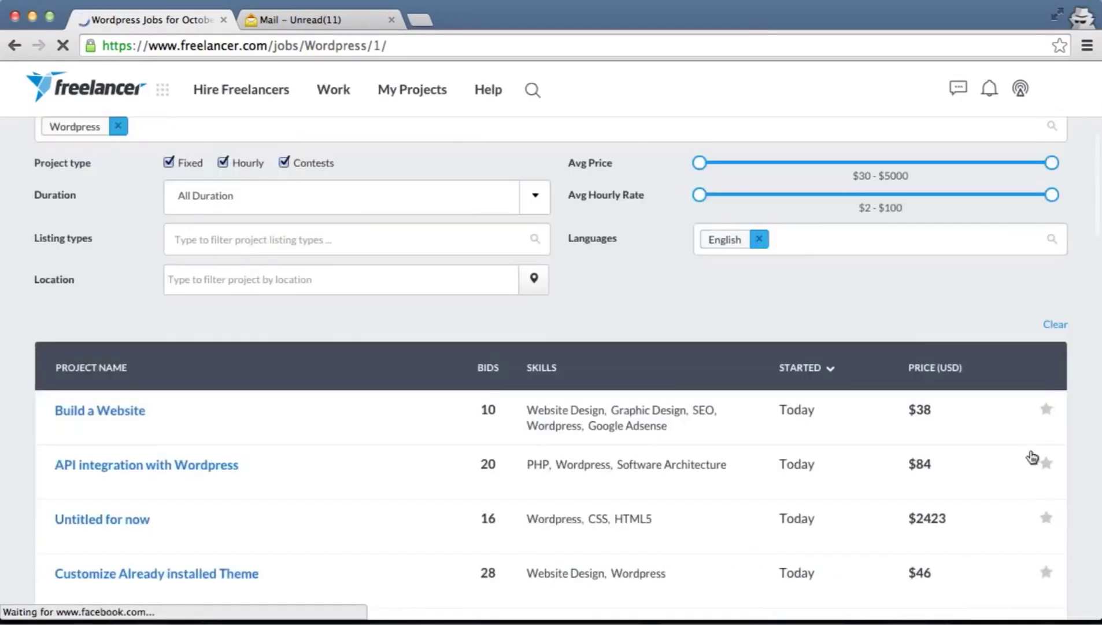
scroll(954, 508, "down", 2)
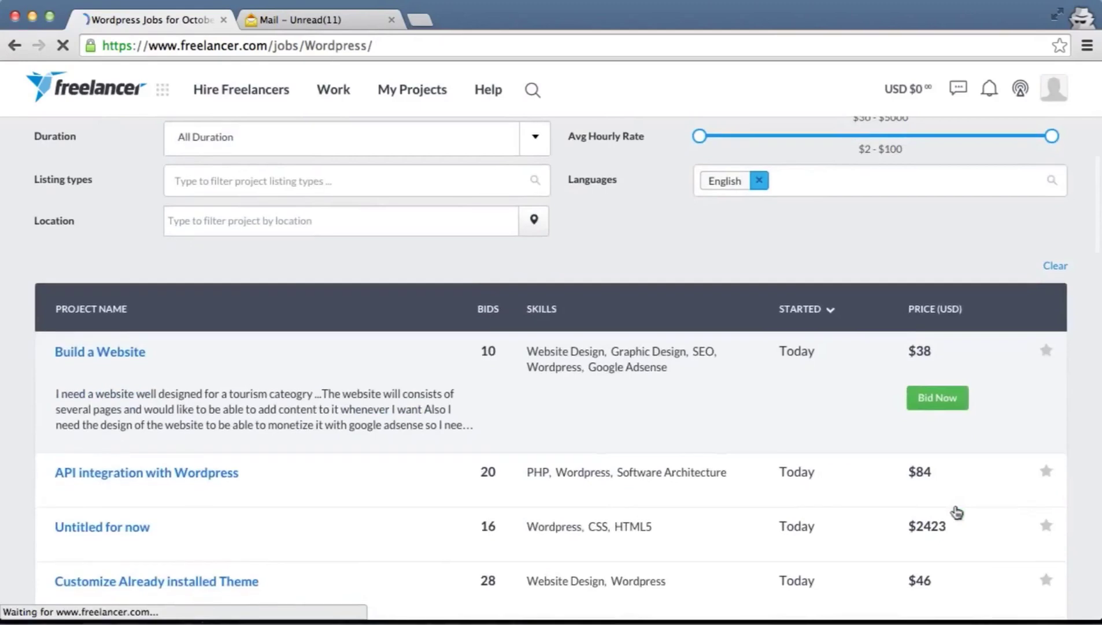
scroll(958, 512, "down", 5)
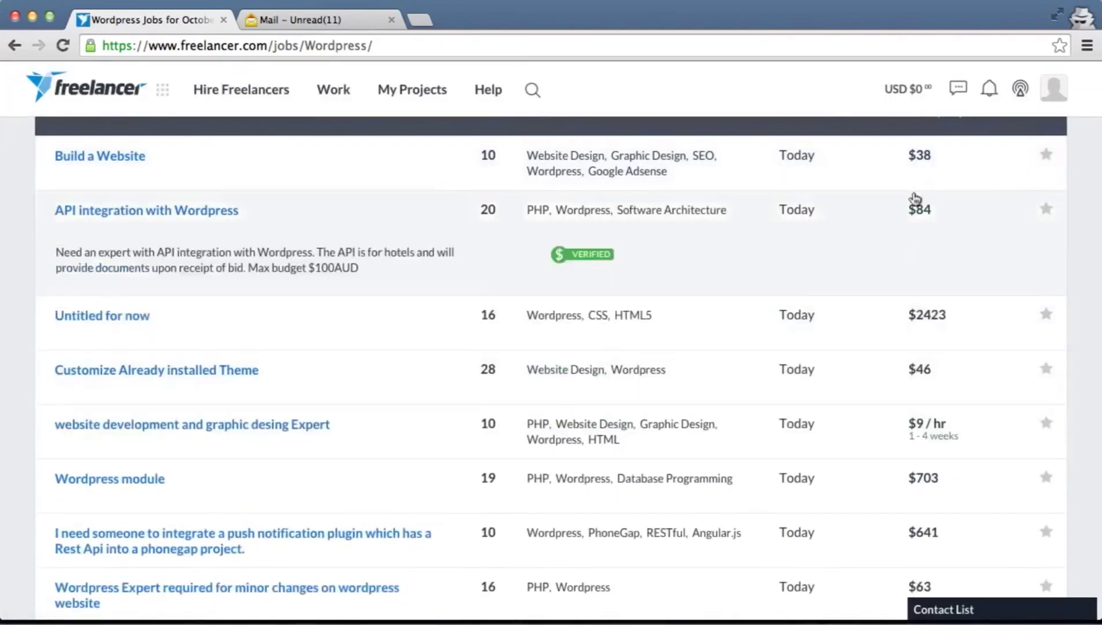
mouse_move(963, 193)
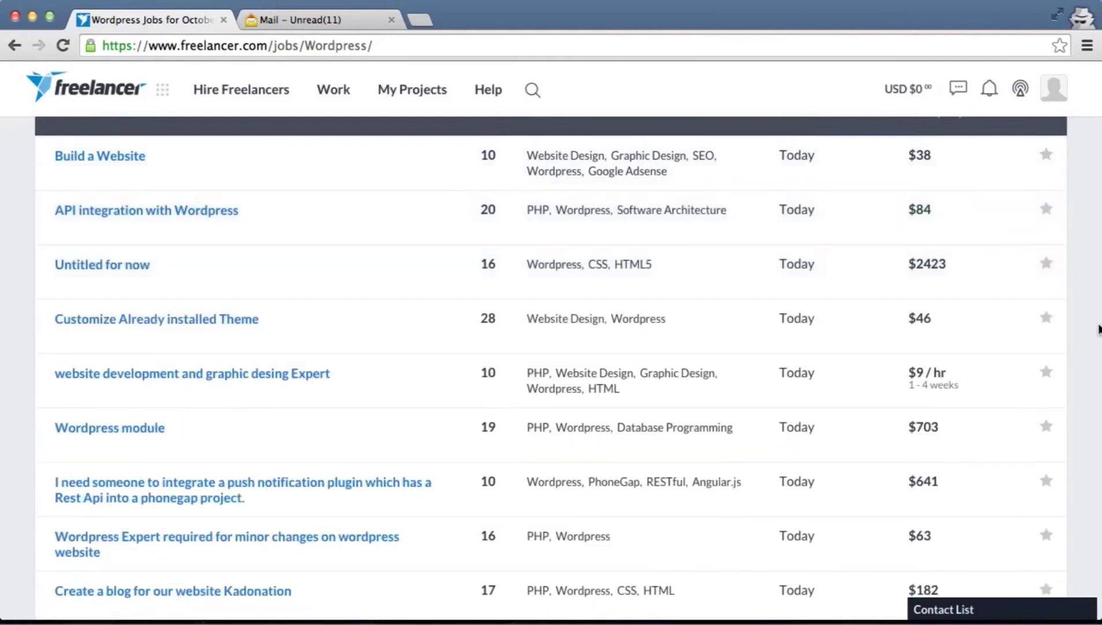
mouse_move(665, 299)
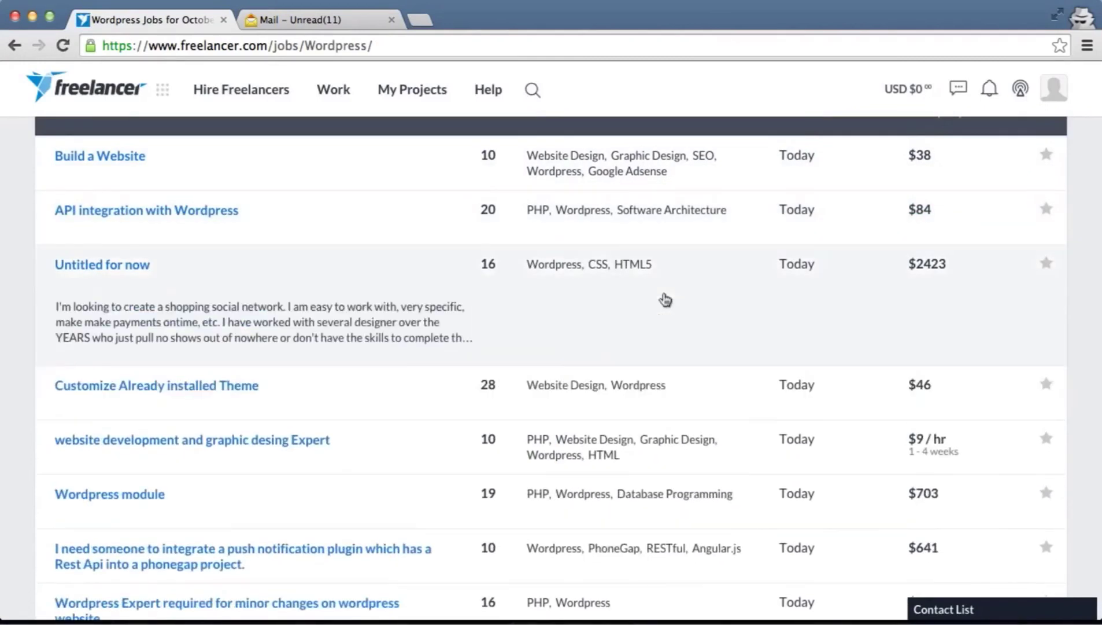
Expand the 'Wordpress module' job (19 bids, $703) to read its resale-items description
scroll(665, 300, "down", 1)
scroll(665, 298, "down", 3)
mouse_move(860, 325)
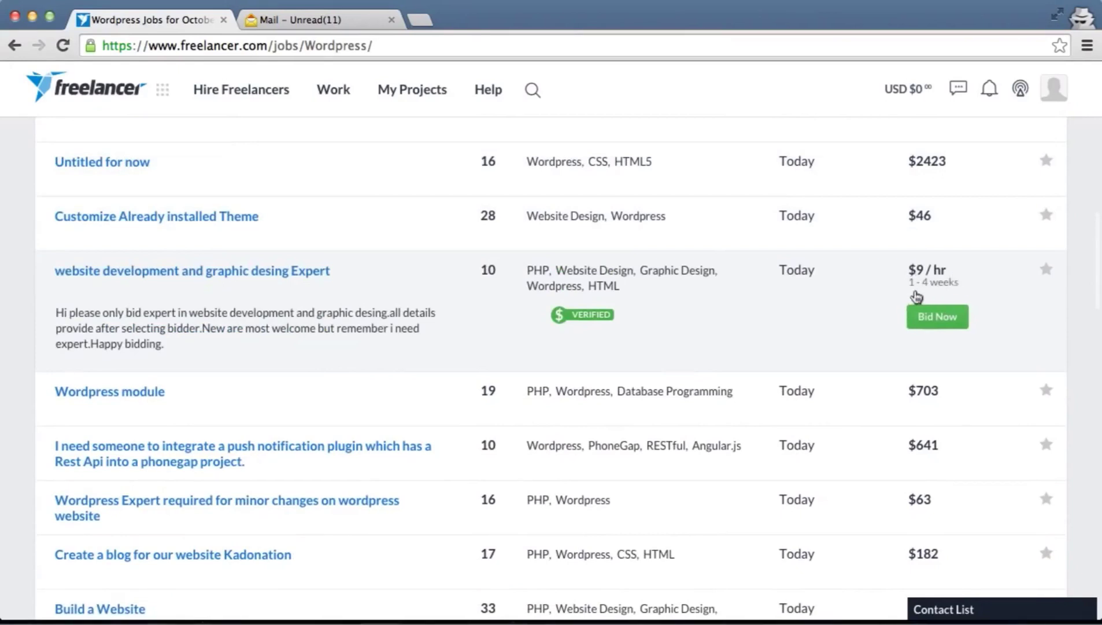
left_click(916, 296)
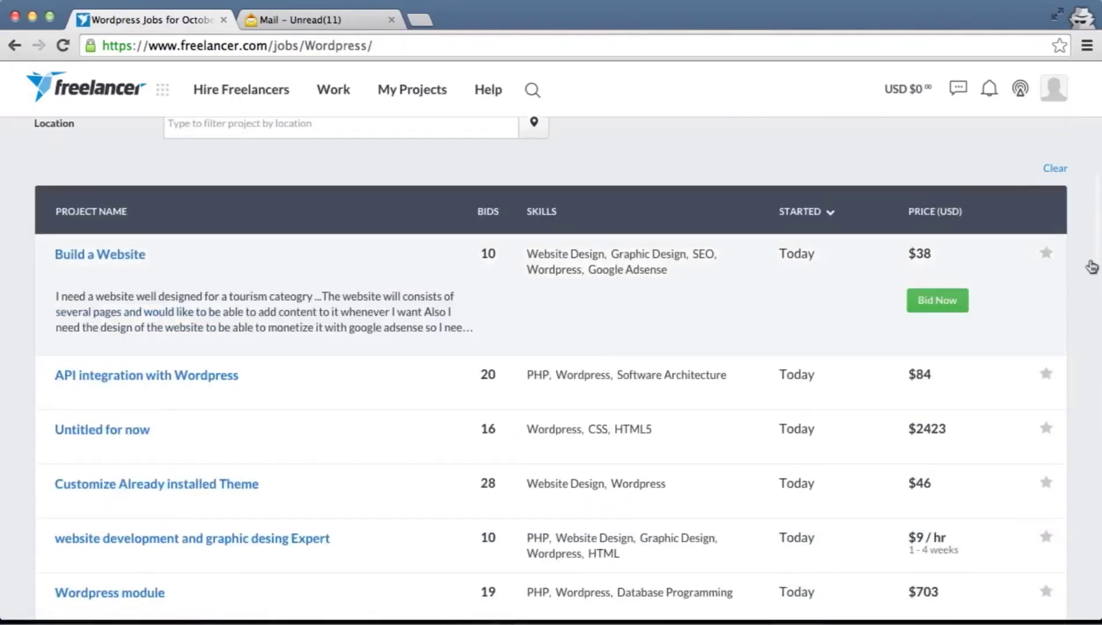
scroll(1091, 266, "down", 3)
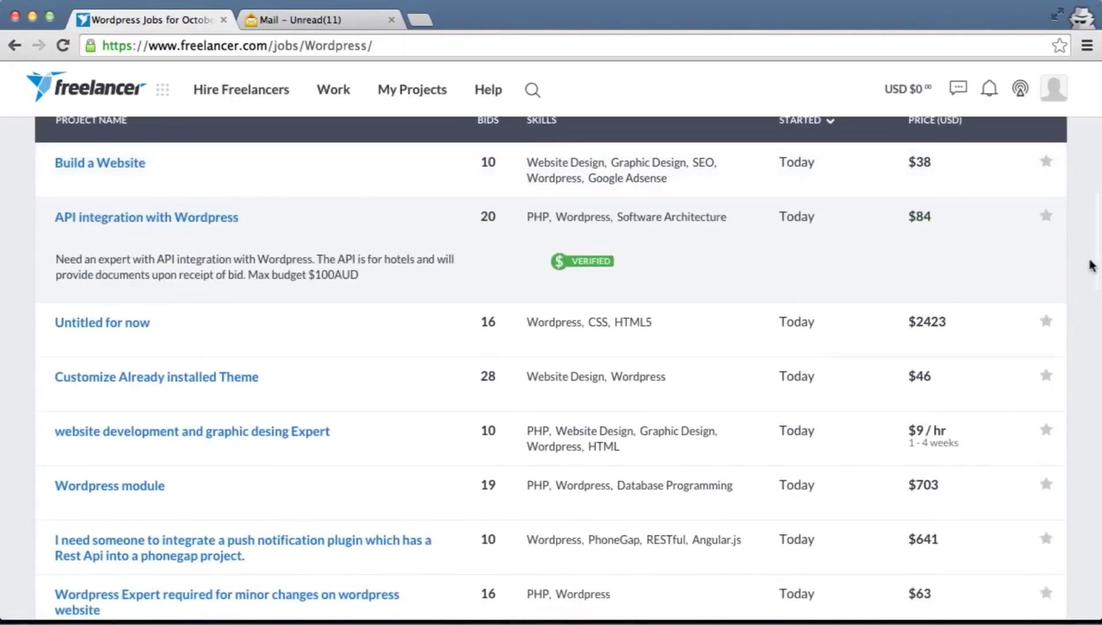
scroll(1092, 266, "down", 5)
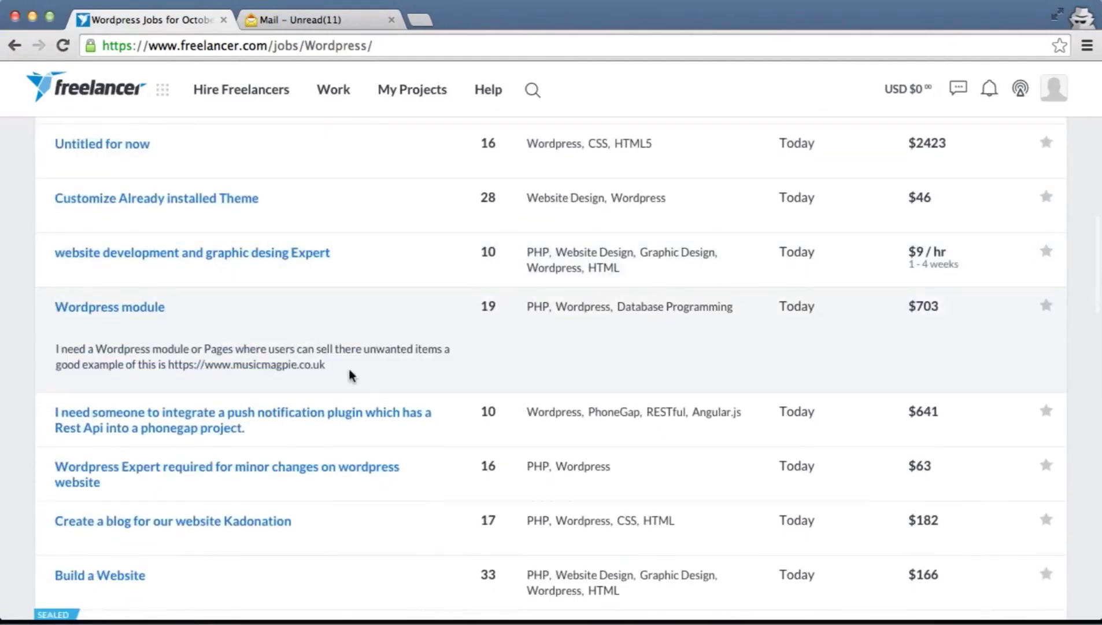
Open the Wordpress module project and review its £250 - £750 budget, description and employer rating badges
left_click(116, 317)
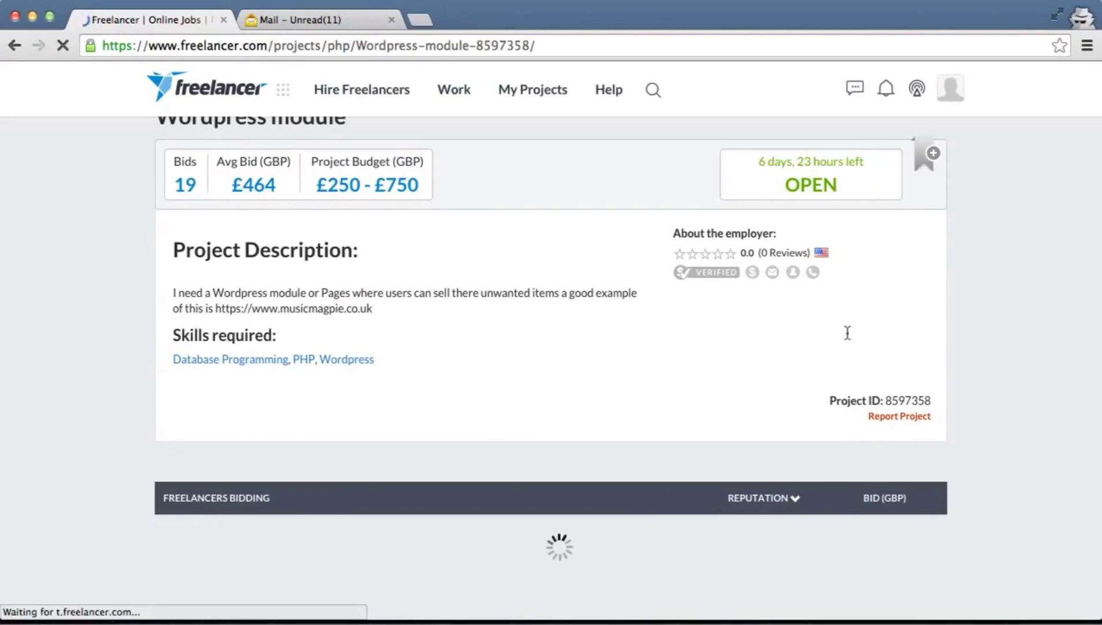
scroll(719, 360, "down", 6)
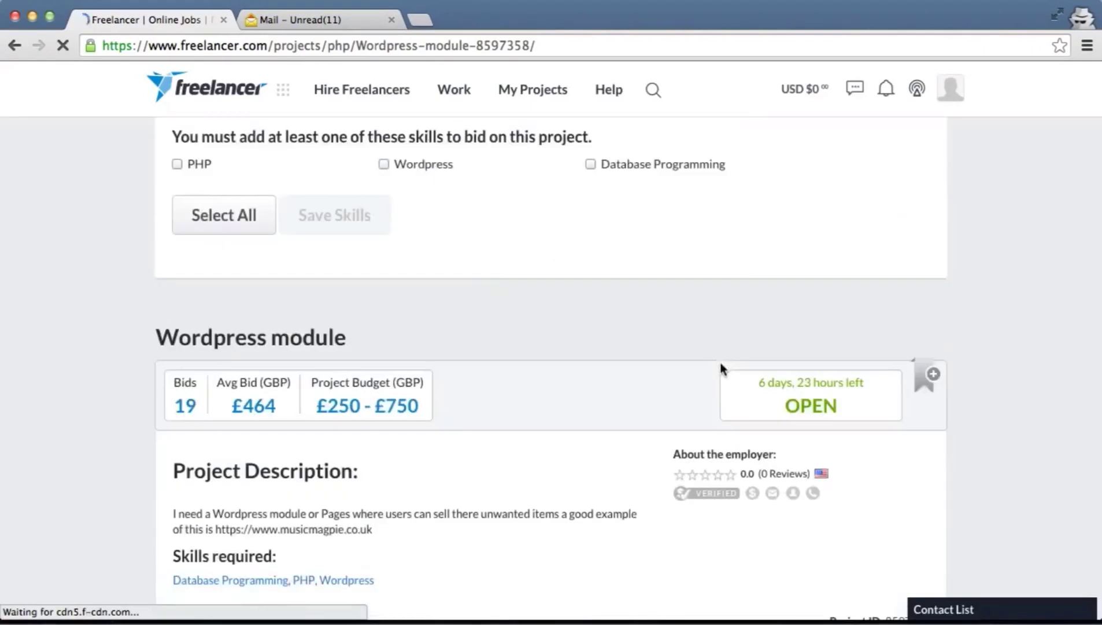
mouse_move(760, 345)
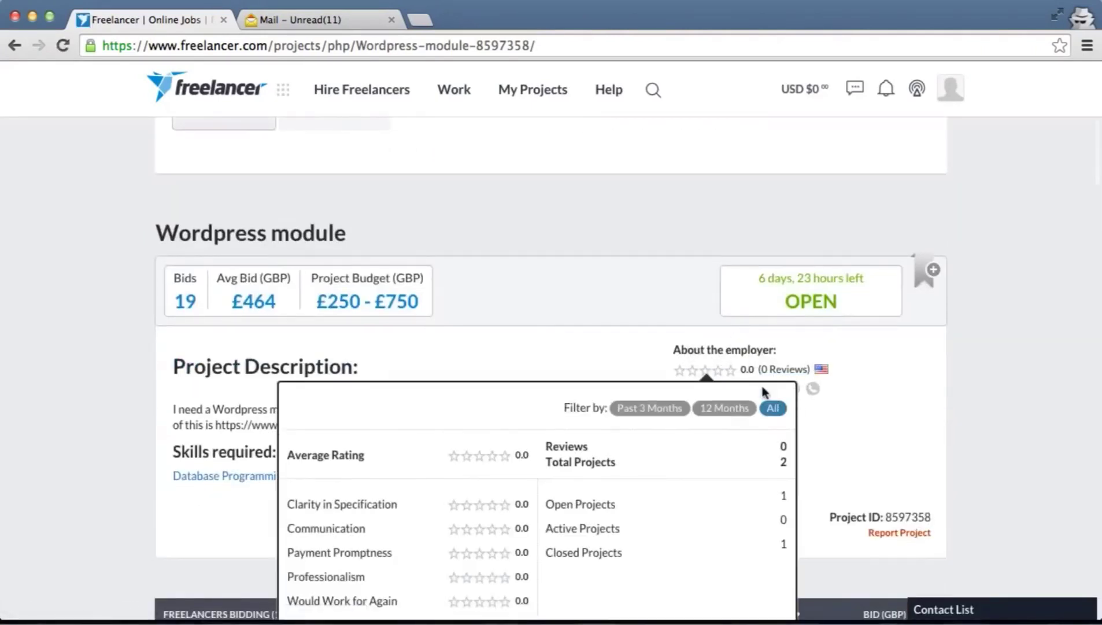
scroll(879, 407, "down", 1)
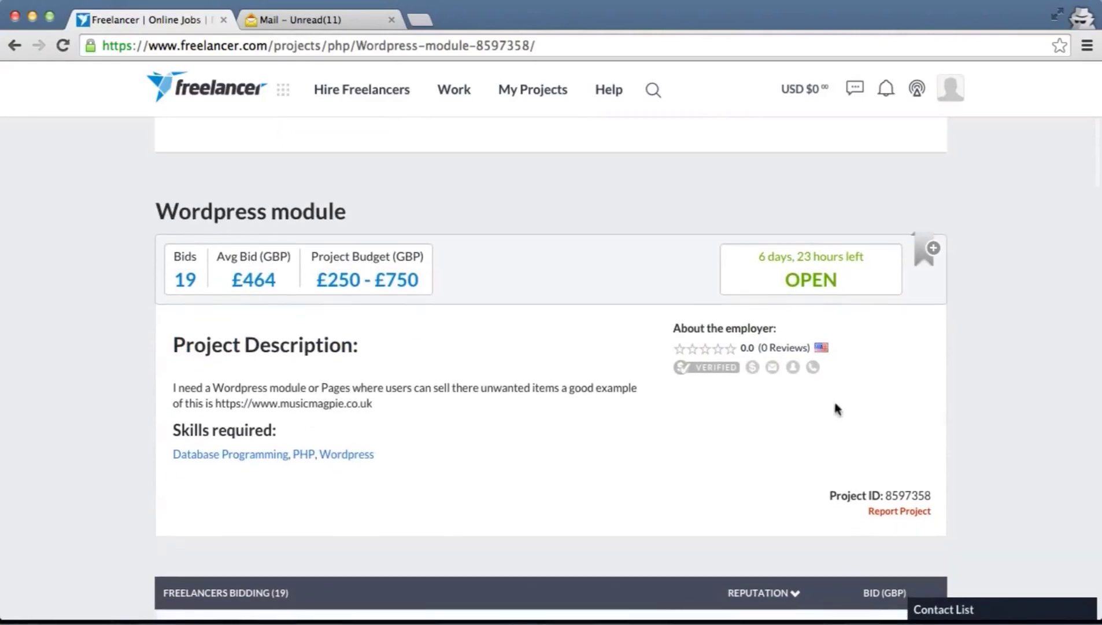
mouse_move(716, 368)
mouse_move(813, 373)
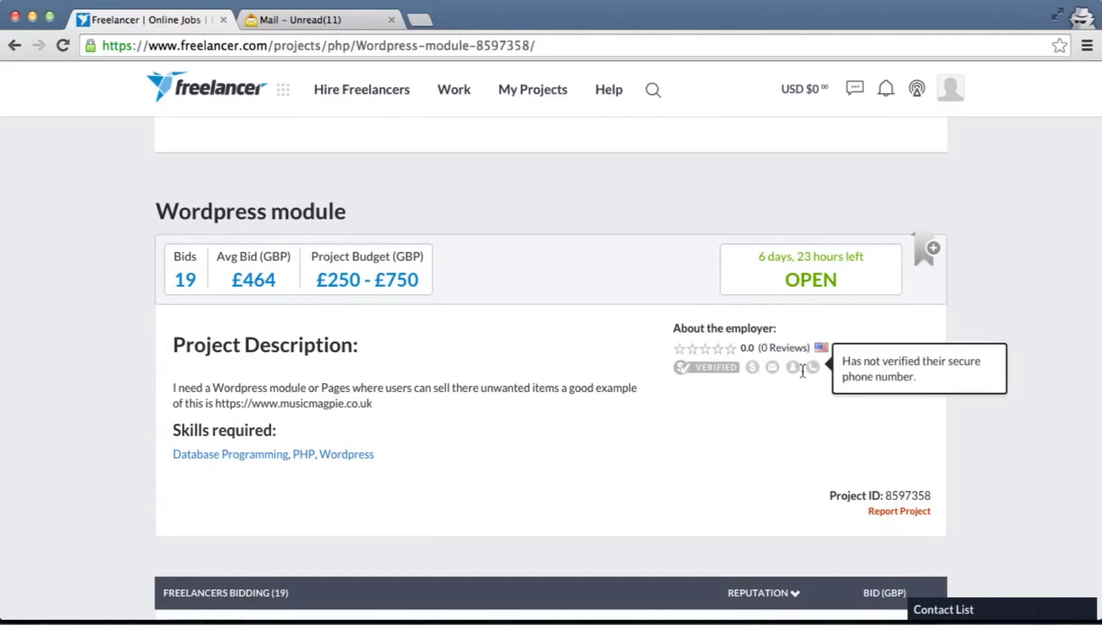
scroll(586, 429, "down", 5)
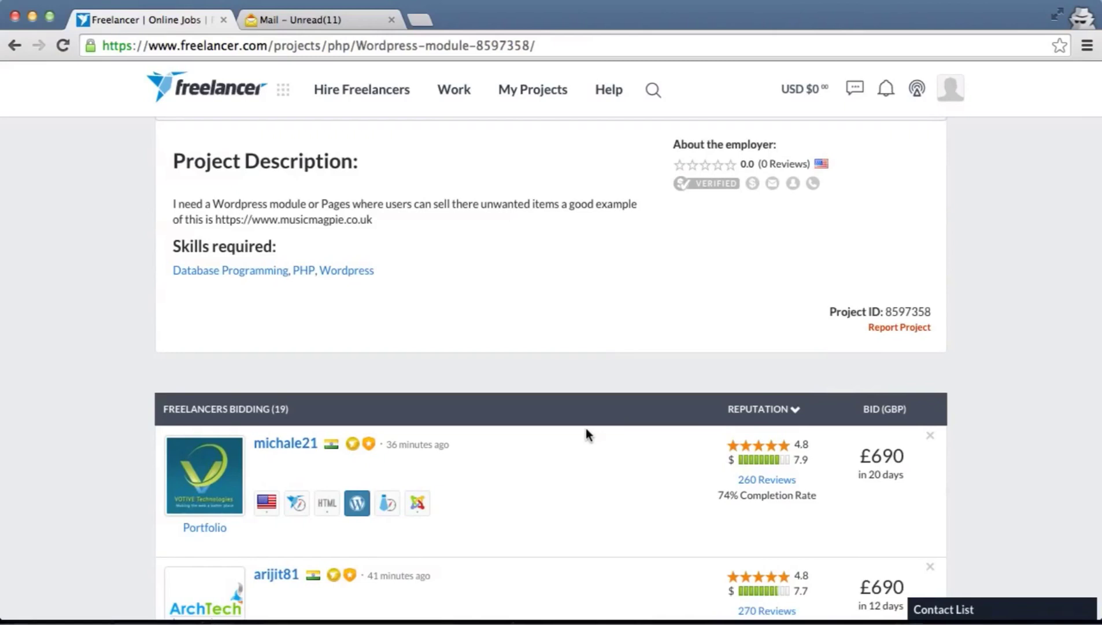
scroll(586, 431, "down", 3)
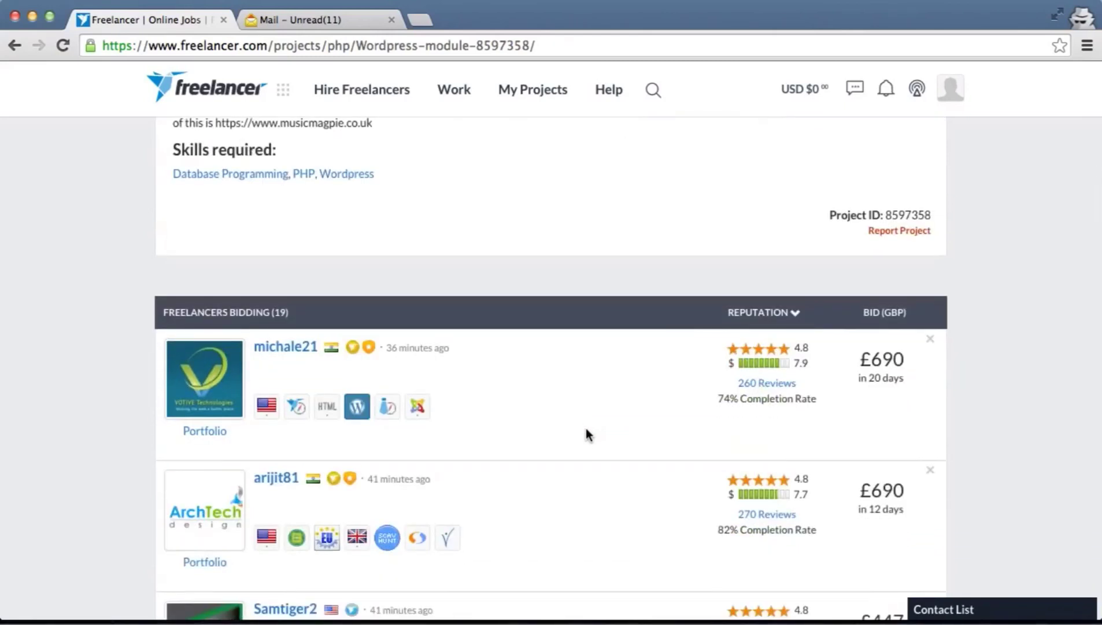
scroll(586, 430, "down", 4)
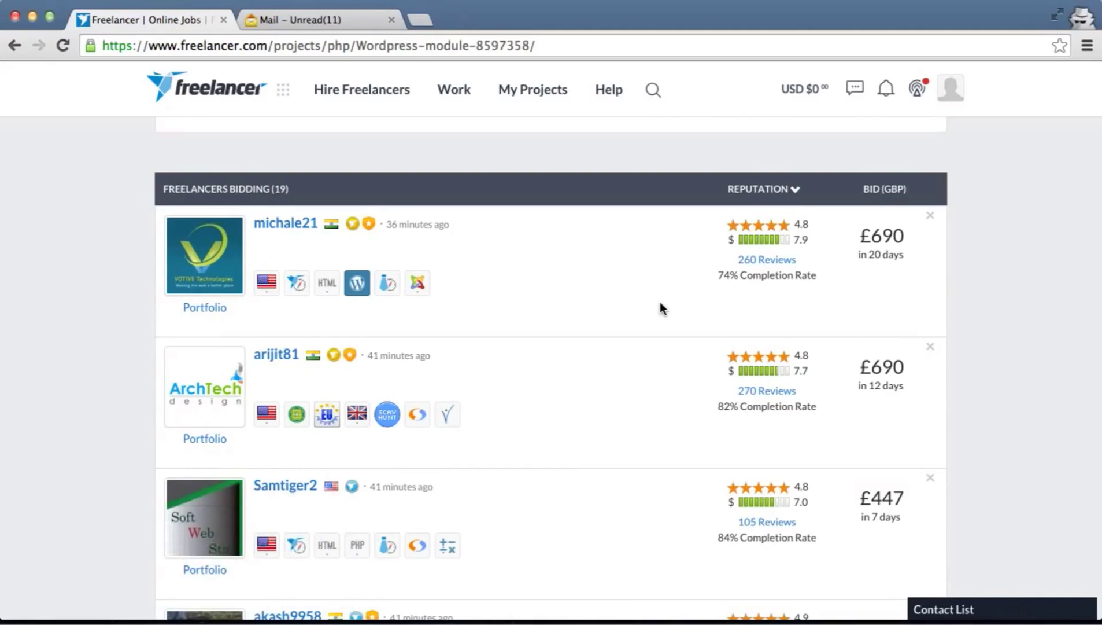
scroll(662, 308, "up", 5)
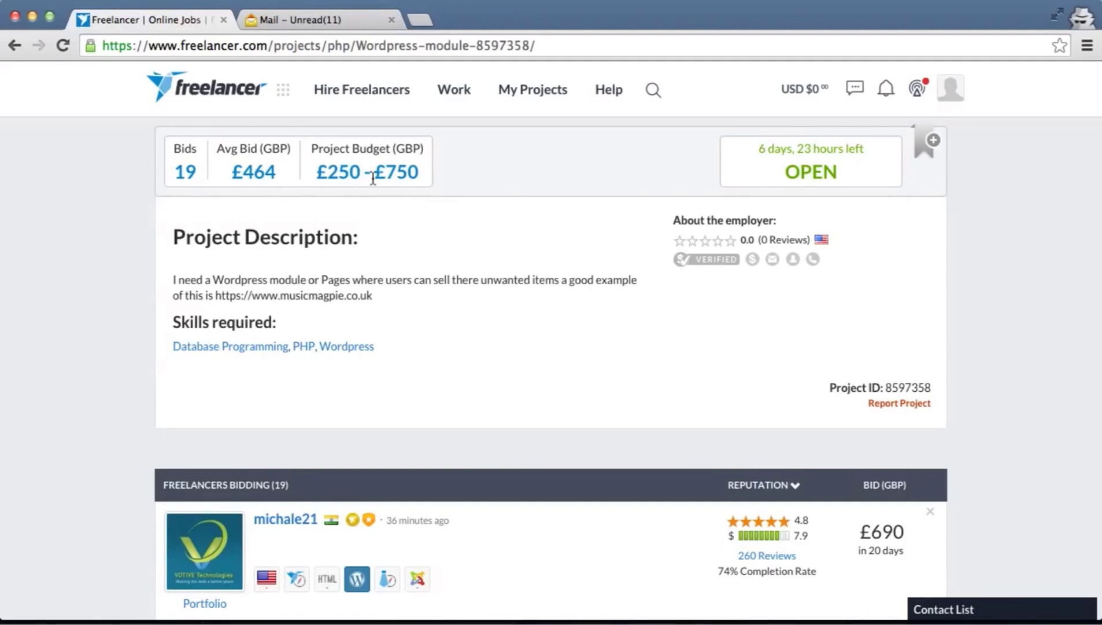
scroll(373, 179, "down", 3)
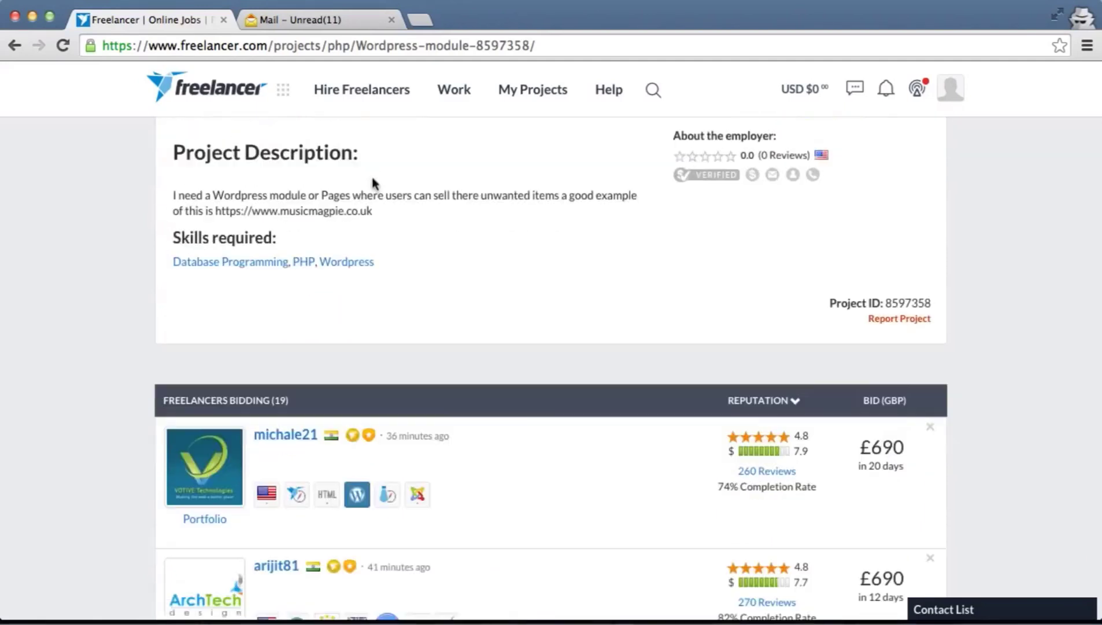
scroll(374, 180, "up", 1)
scroll(373, 184, "up", 1)
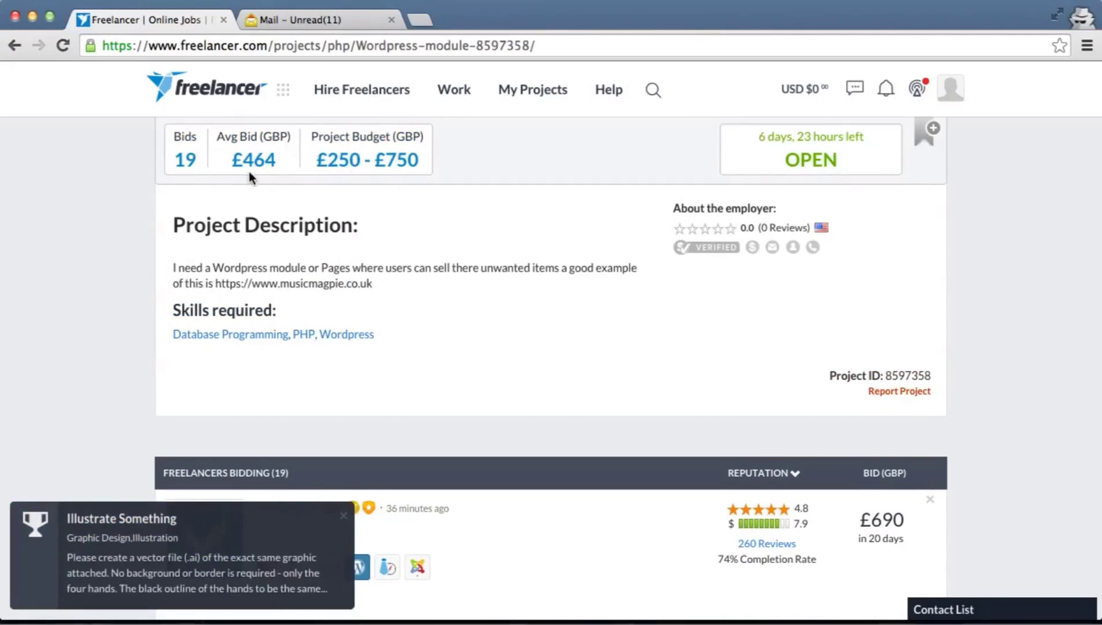
scroll(358, 243, "down", 2)
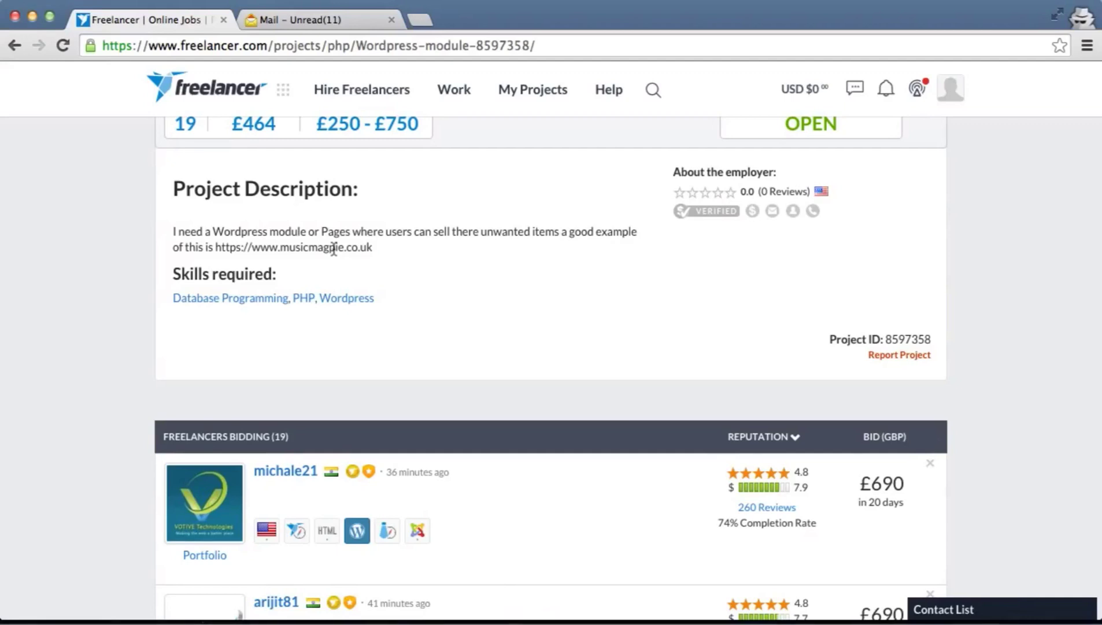
left_click_drag(254, 247, 381, 245)
left_click(469, 261)
scroll(525, 261, "down", 3)
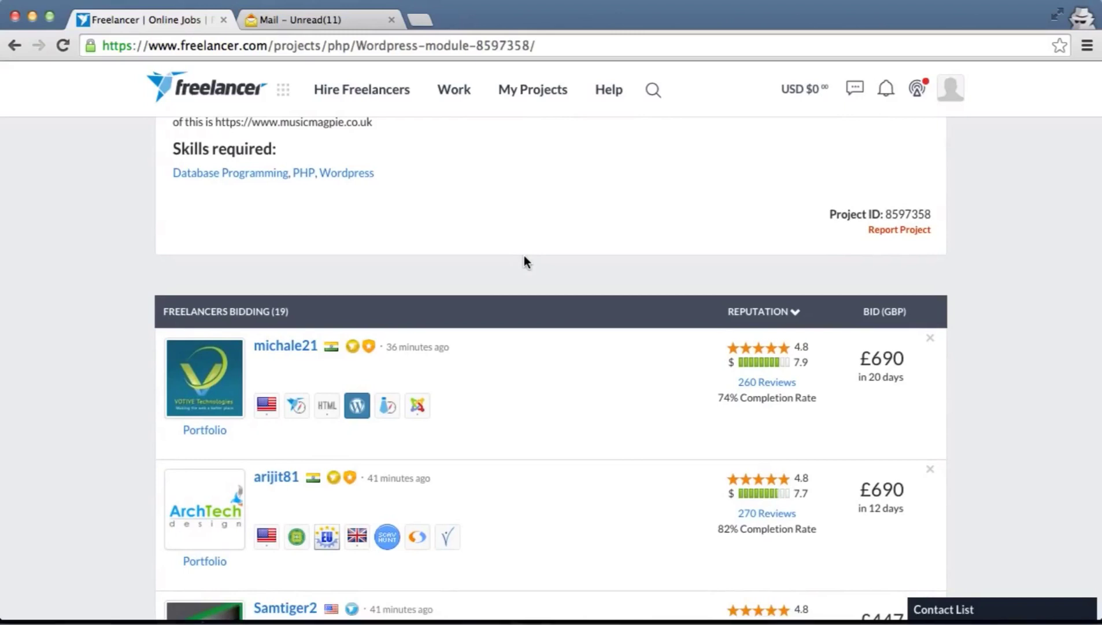
scroll(524, 257, "down", 3)
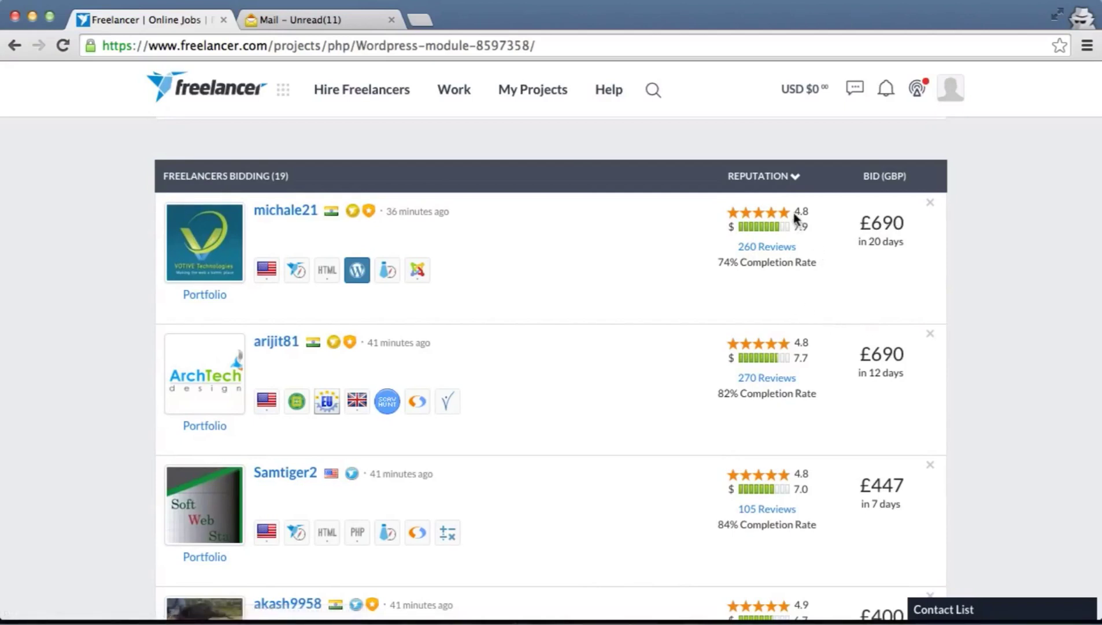
mouse_move(781, 213)
scroll(785, 278, "down", 2)
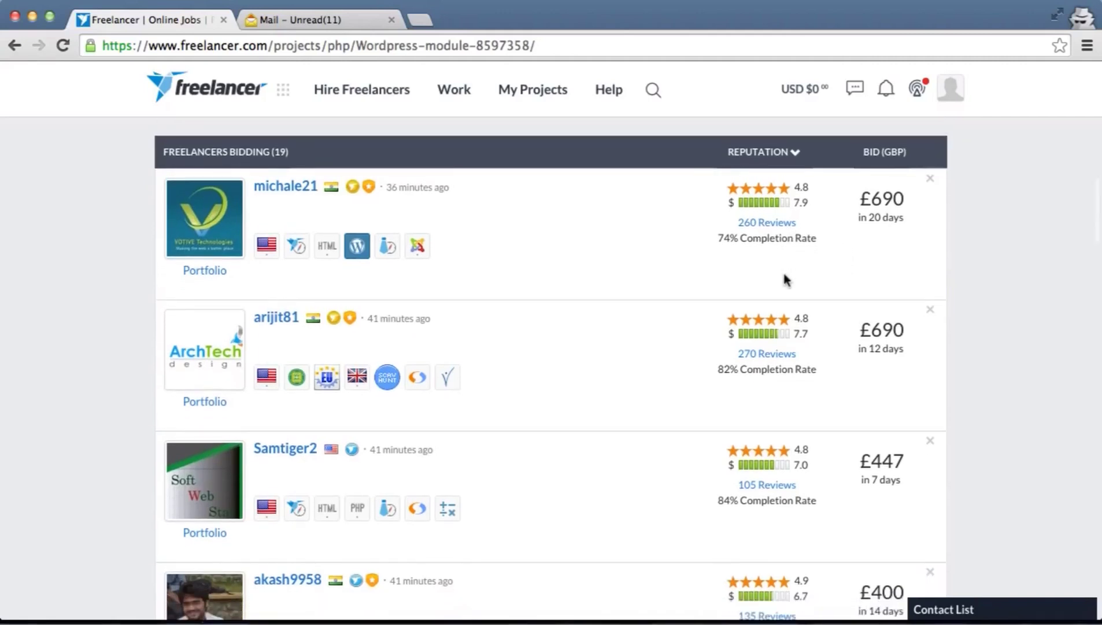
scroll(784, 278, "down", 5)
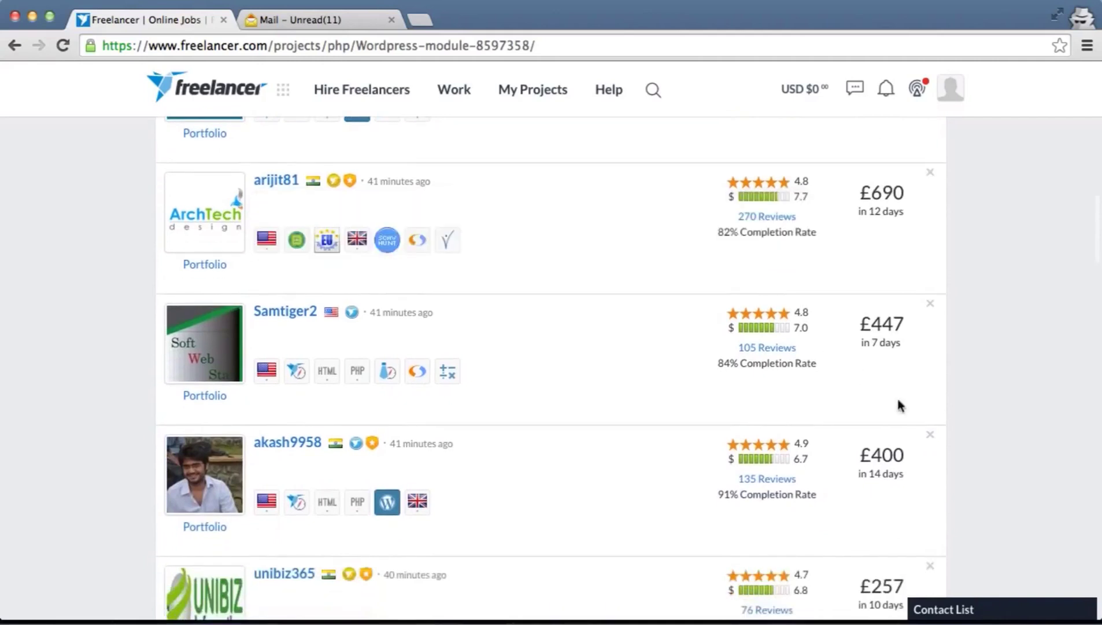
scroll(910, 414, "down", 3)
scroll(851, 199, "down", 2)
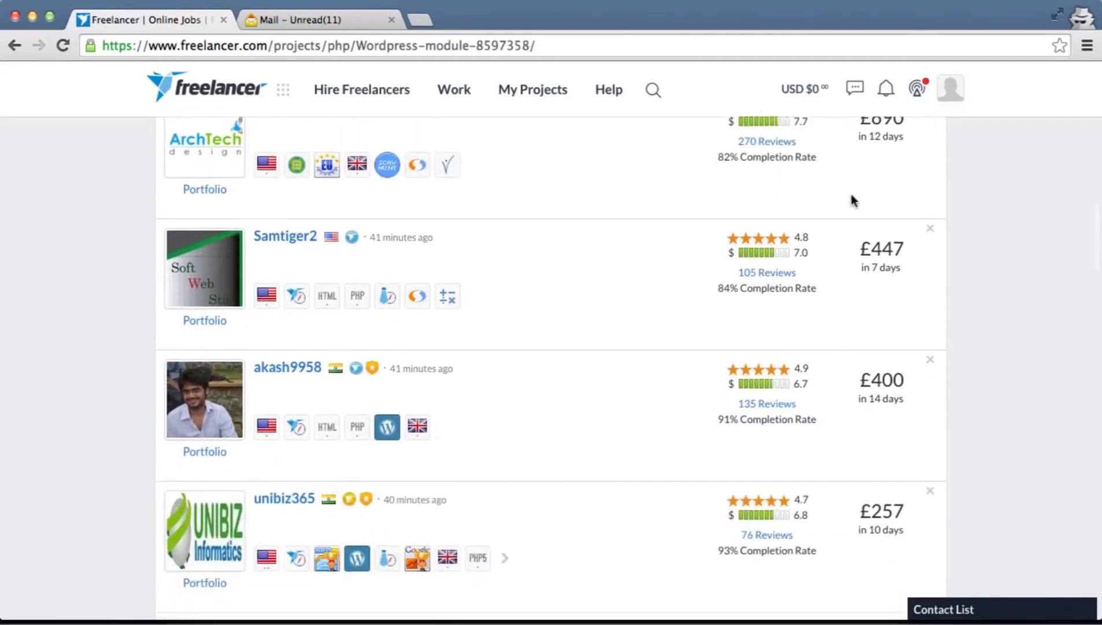
scroll(805, 208, "up", 7)
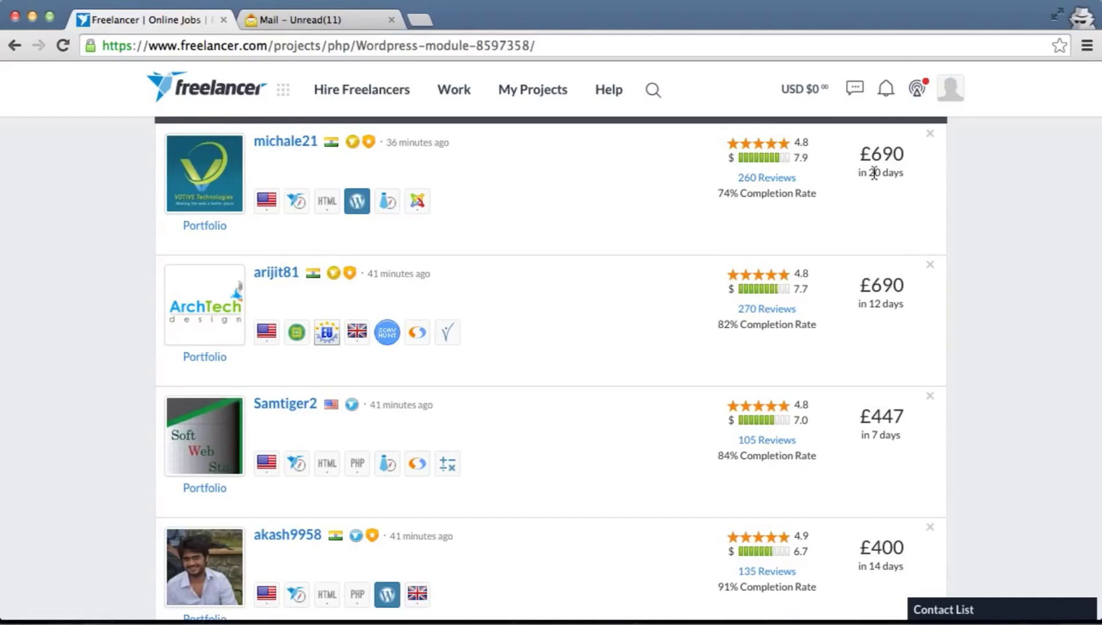
scroll(874, 173, "down", 3)
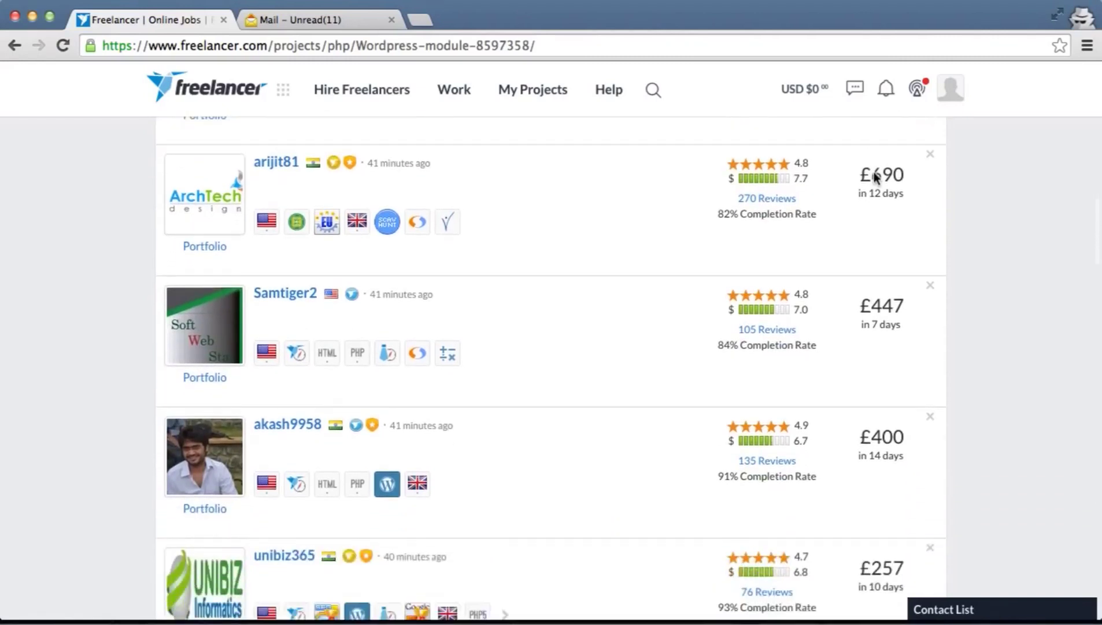
scroll(874, 173, "down", 2)
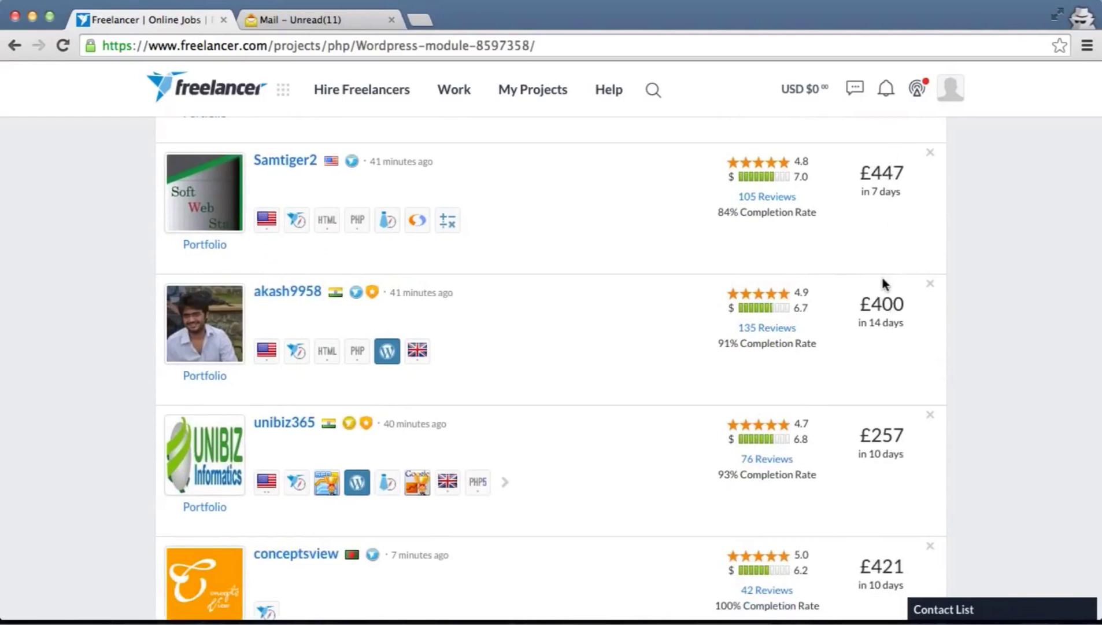
scroll(882, 278, "down", 1)
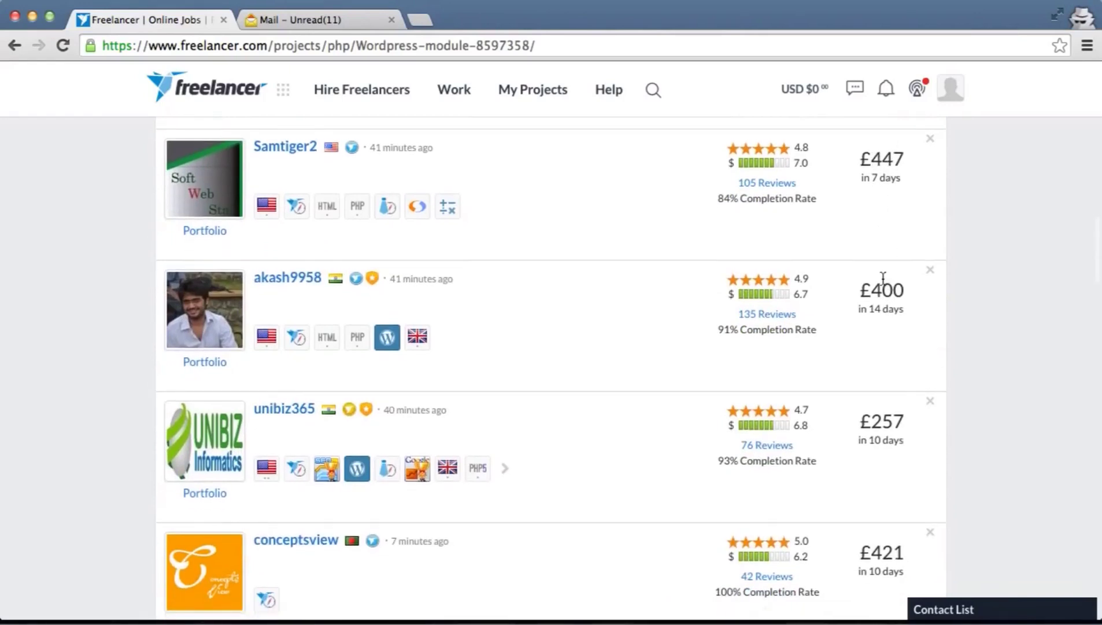
scroll(883, 278, "down", 1)
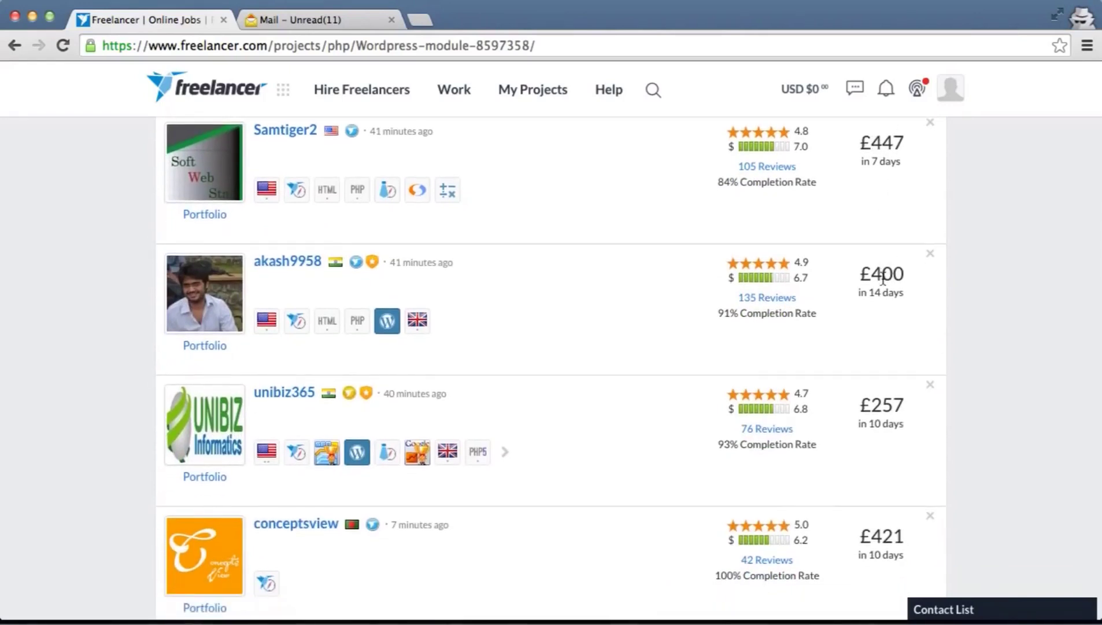
scroll(883, 279, "down", 10)
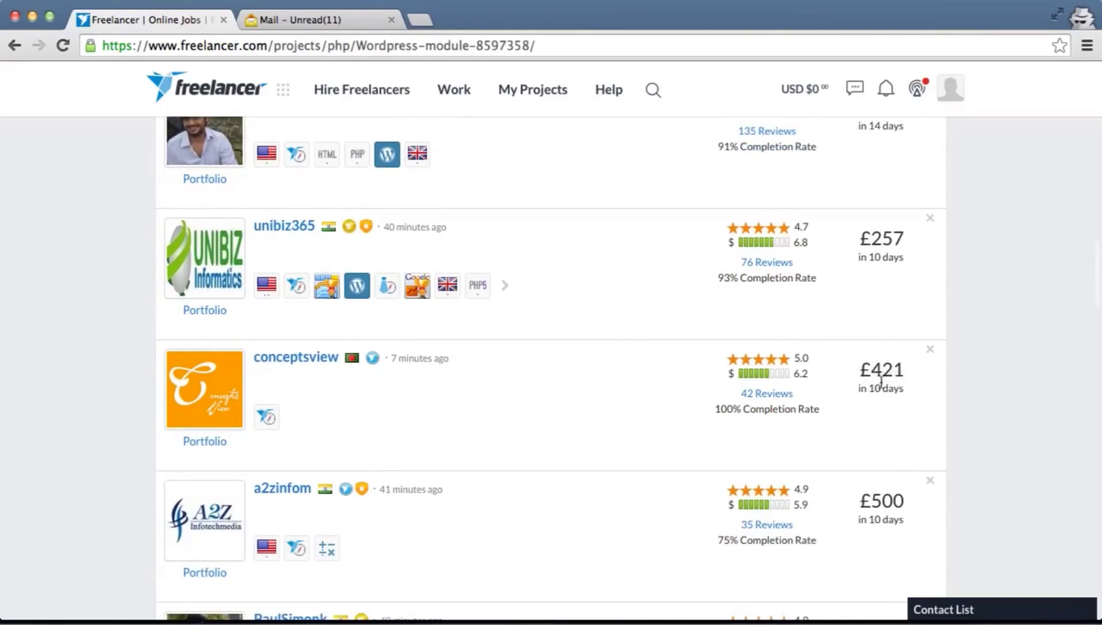
scroll(845, 381, "down", 2)
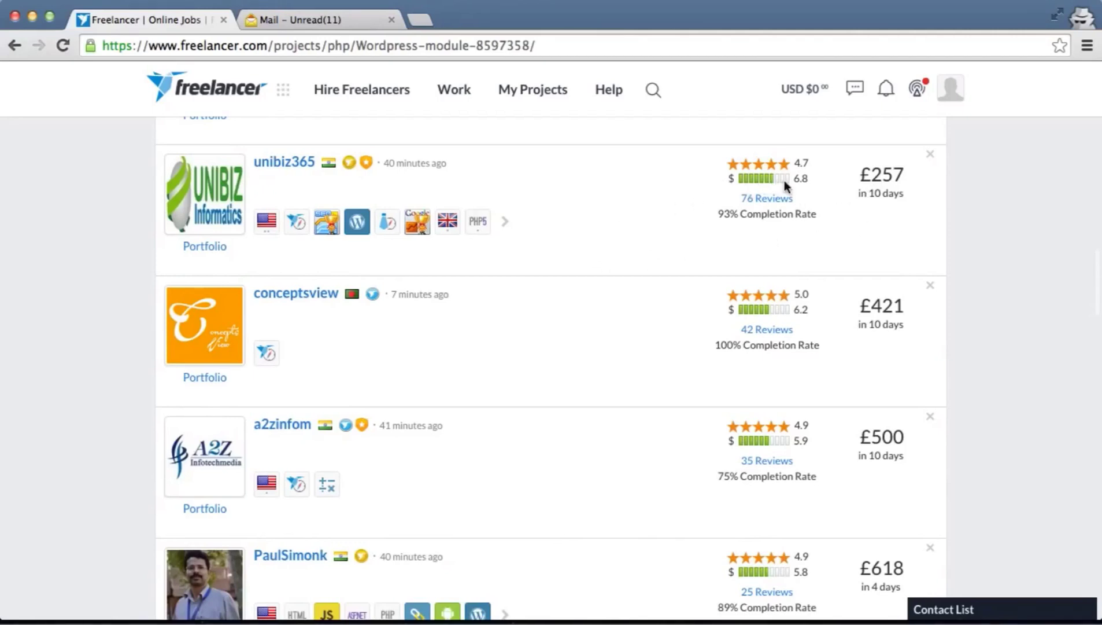
mouse_move(756, 181)
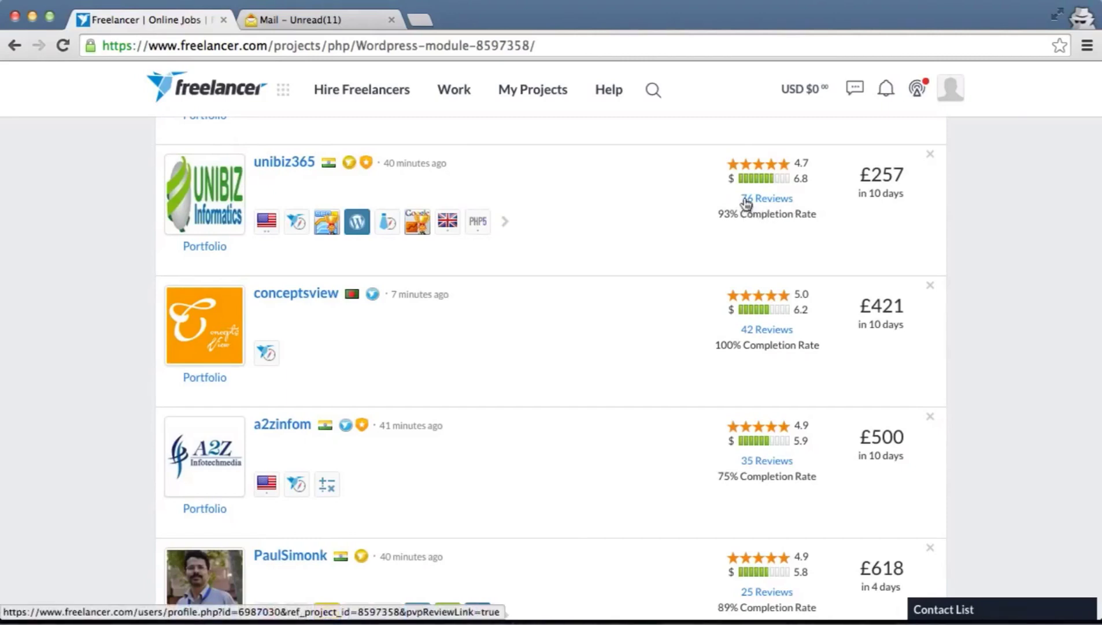
mouse_move(807, 189)
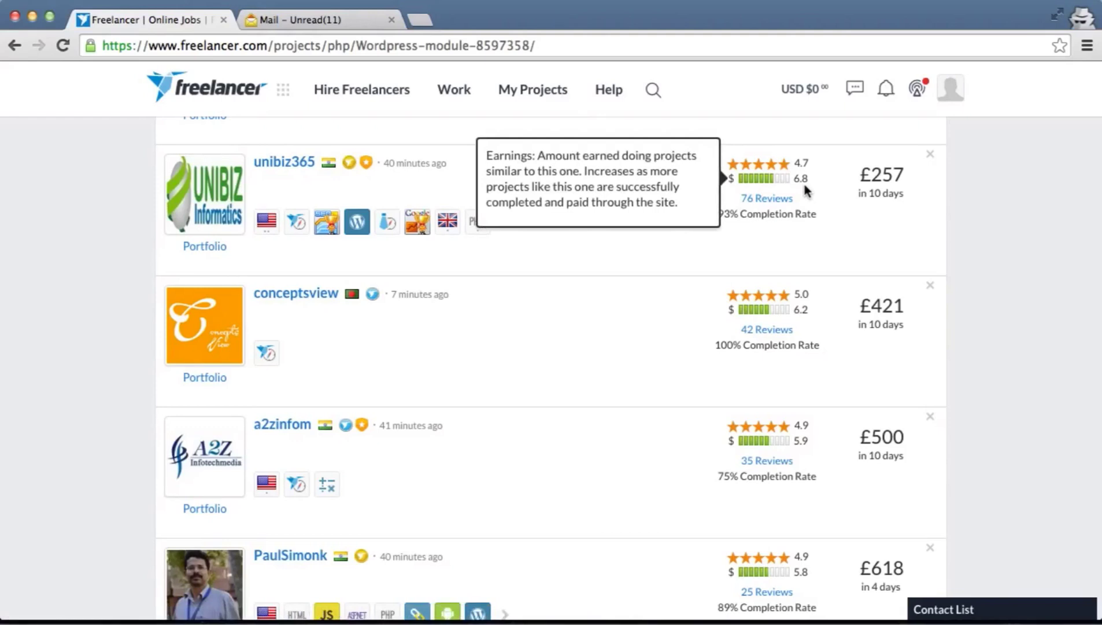
scroll(805, 185, "up", 3)
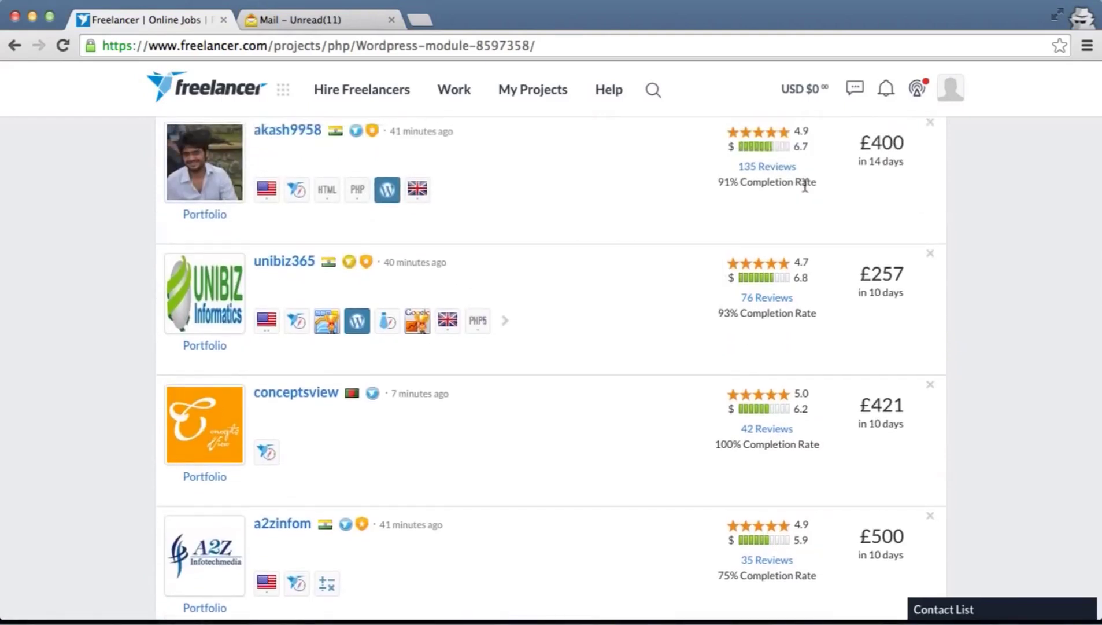
scroll(807, 190, "down", 1)
mouse_move(779, 275)
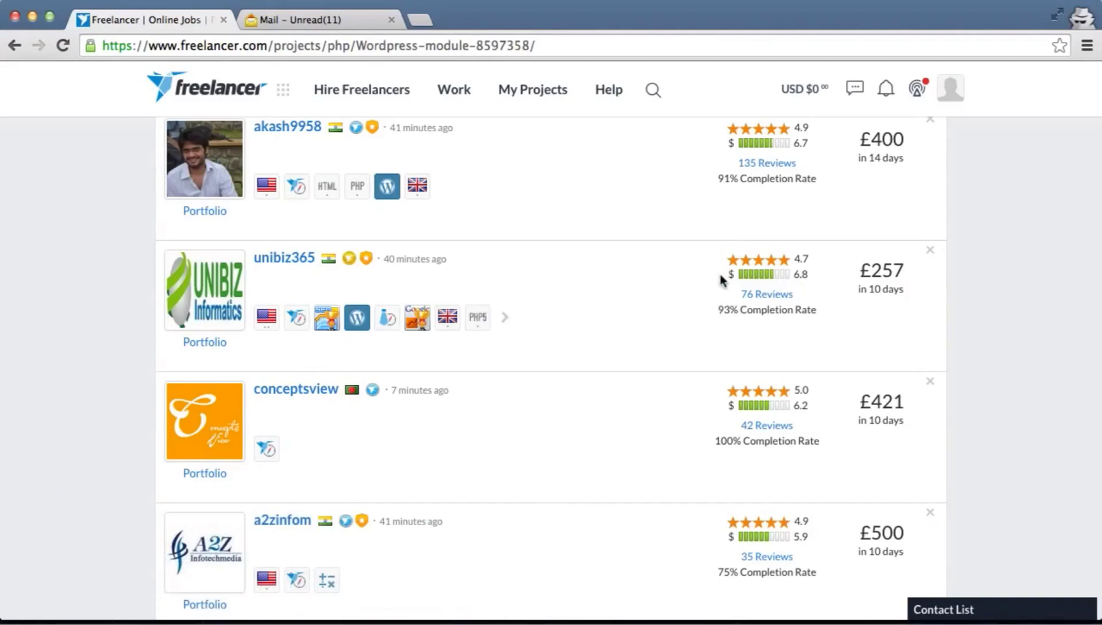
mouse_move(735, 279)
scroll(784, 279, "down", 1)
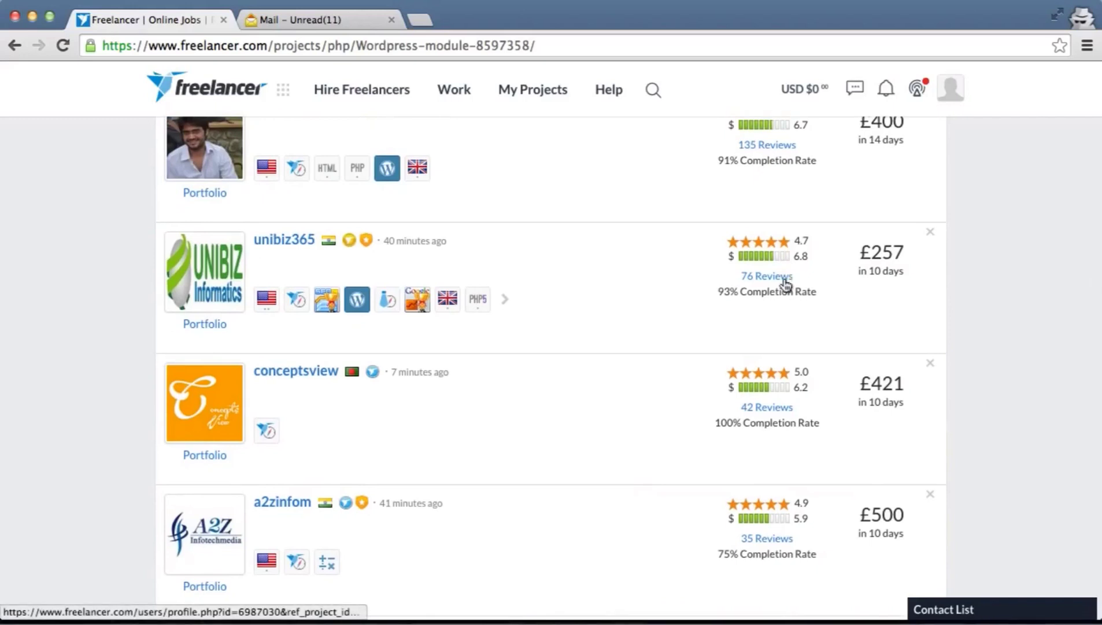
scroll(784, 283, "down", 1)
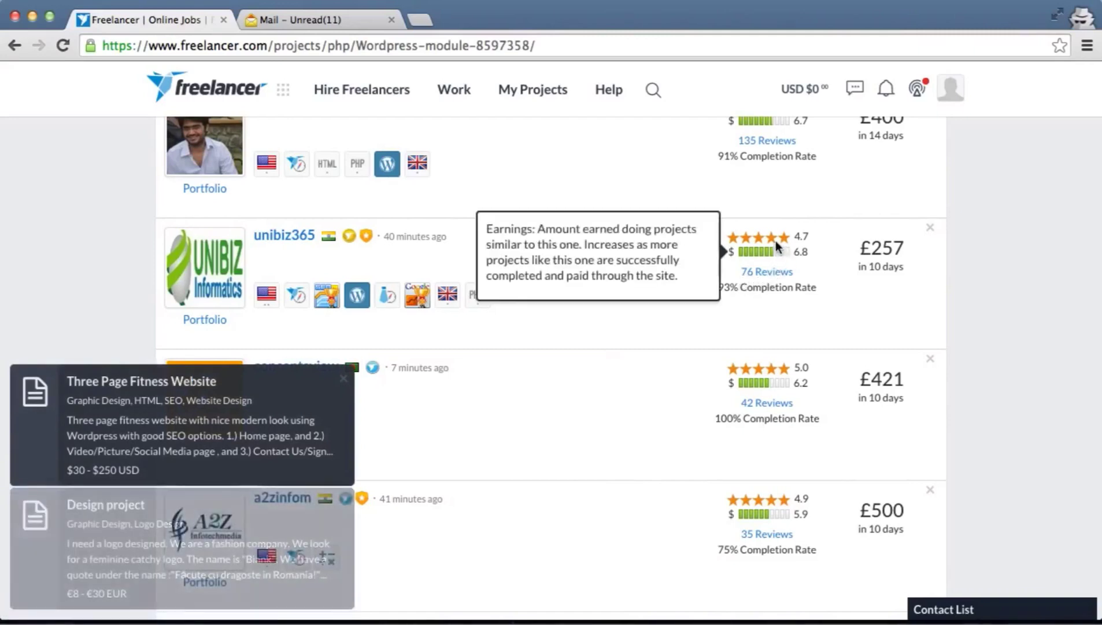
mouse_move(775, 238)
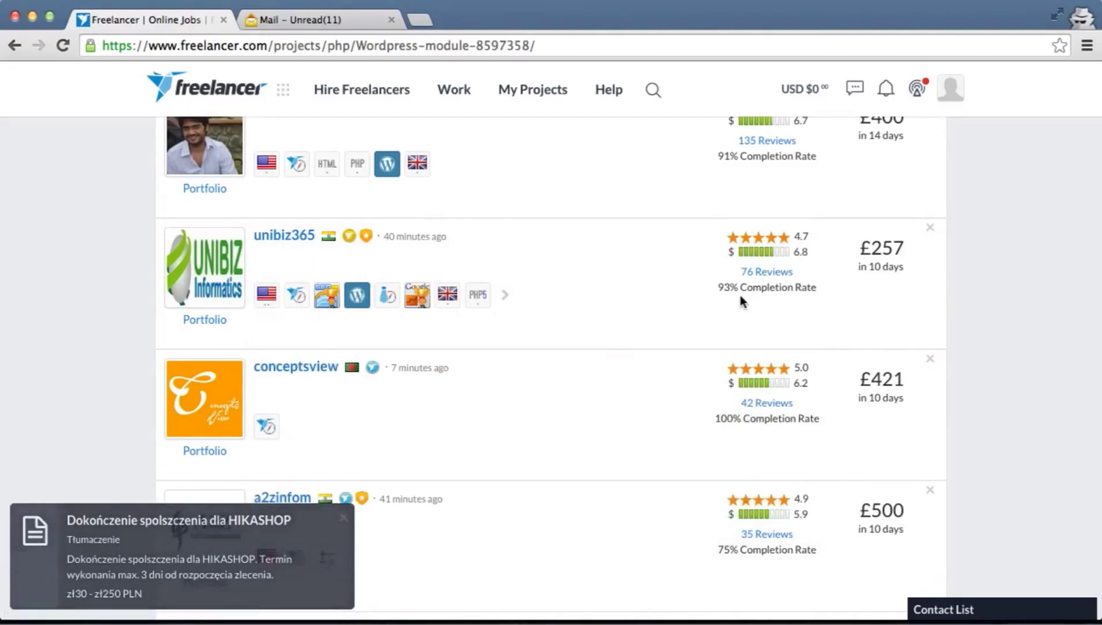
Tick Wordpress in the Complete your profile panel and save it as a profile skill
scroll(741, 295, "up", 15)
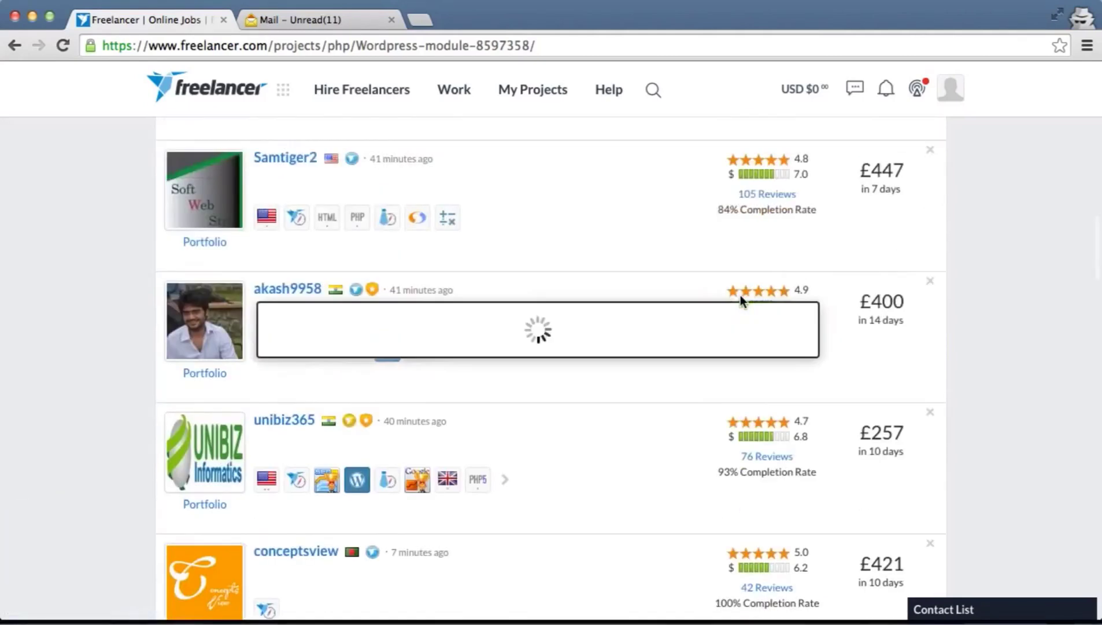
scroll(743, 301, "up", 4)
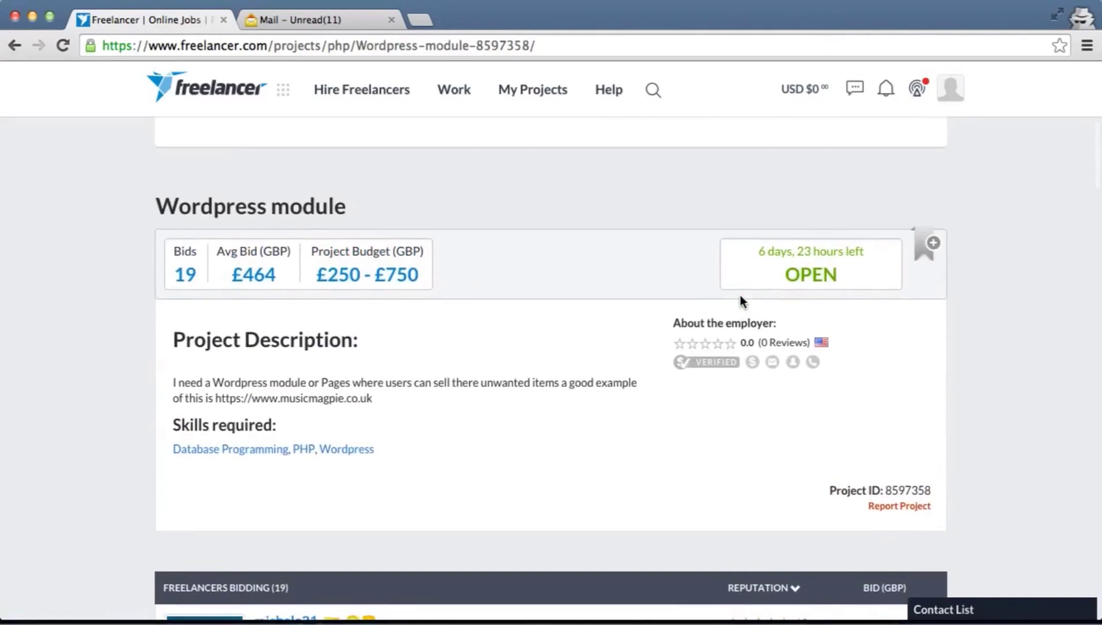
scroll(743, 300, "up", 6)
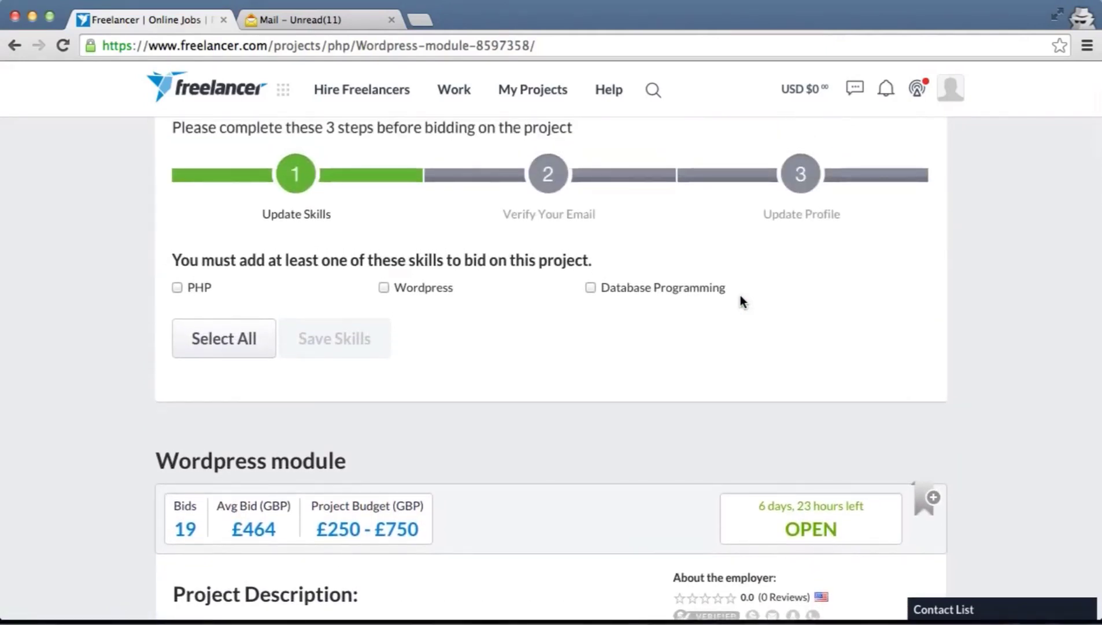
scroll(742, 301, "up", 2)
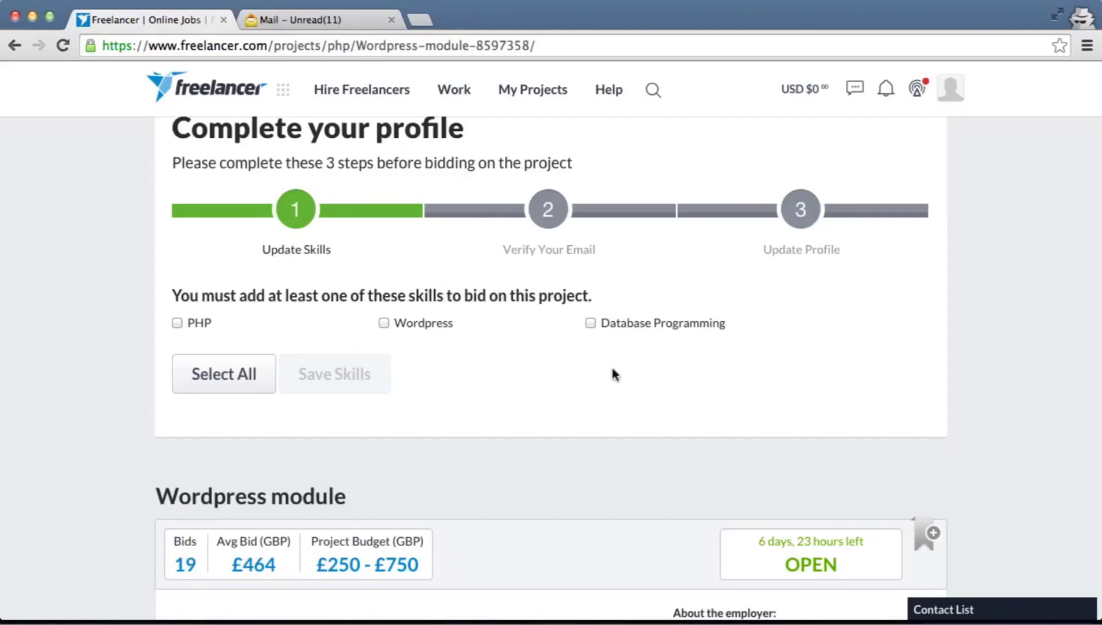
left_click(383, 322)
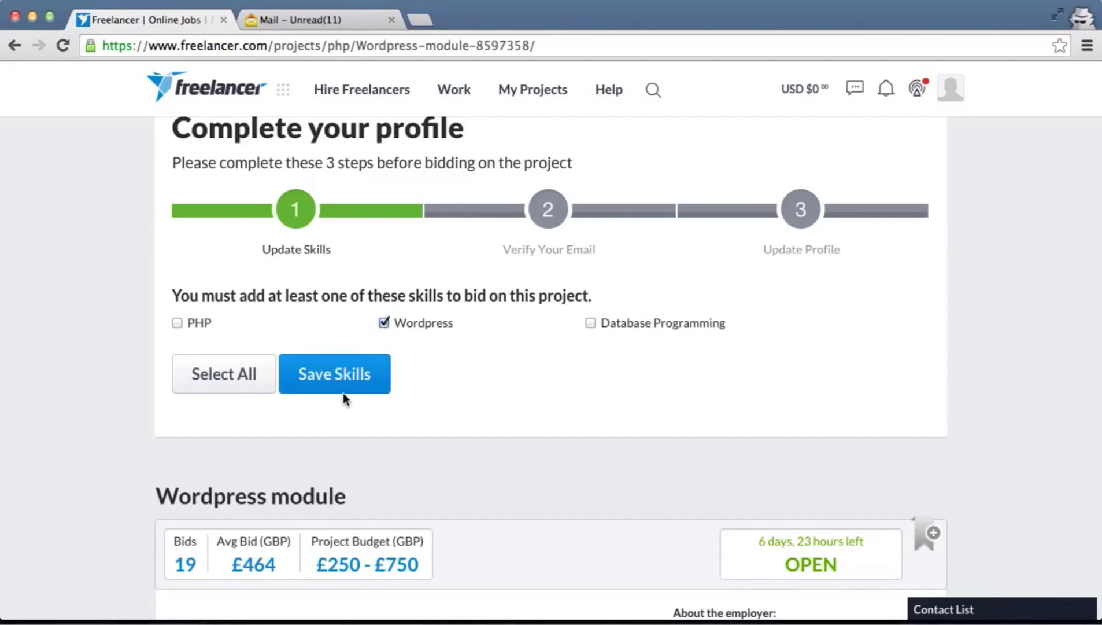
left_click(330, 381)
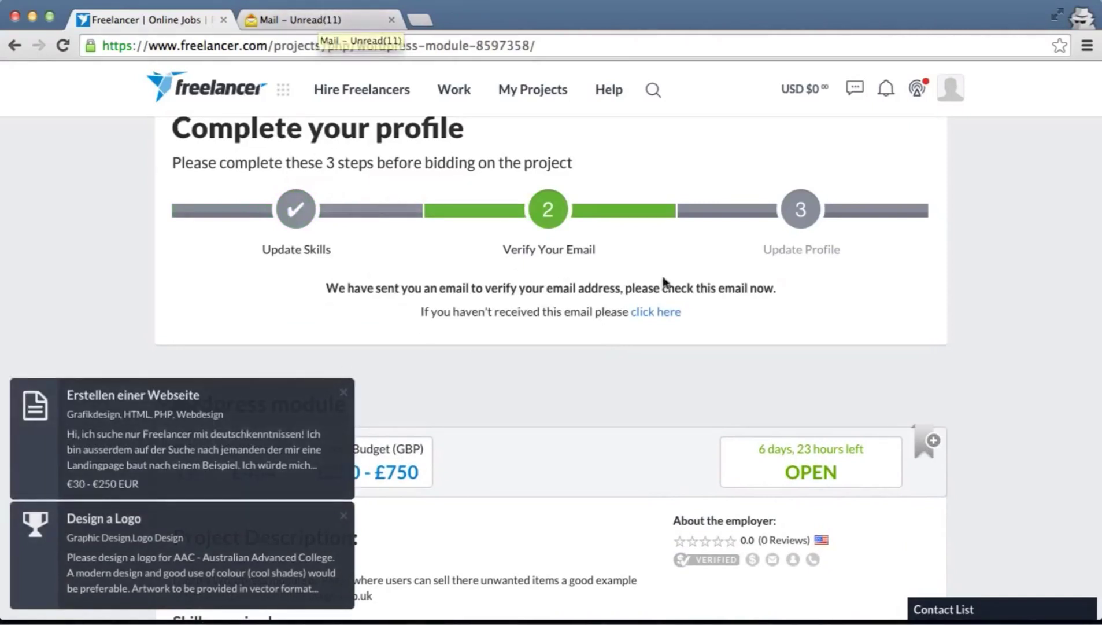
Verify the account using the Verify your email link in the Freelancer.com welcome email
left_click(326, 19)
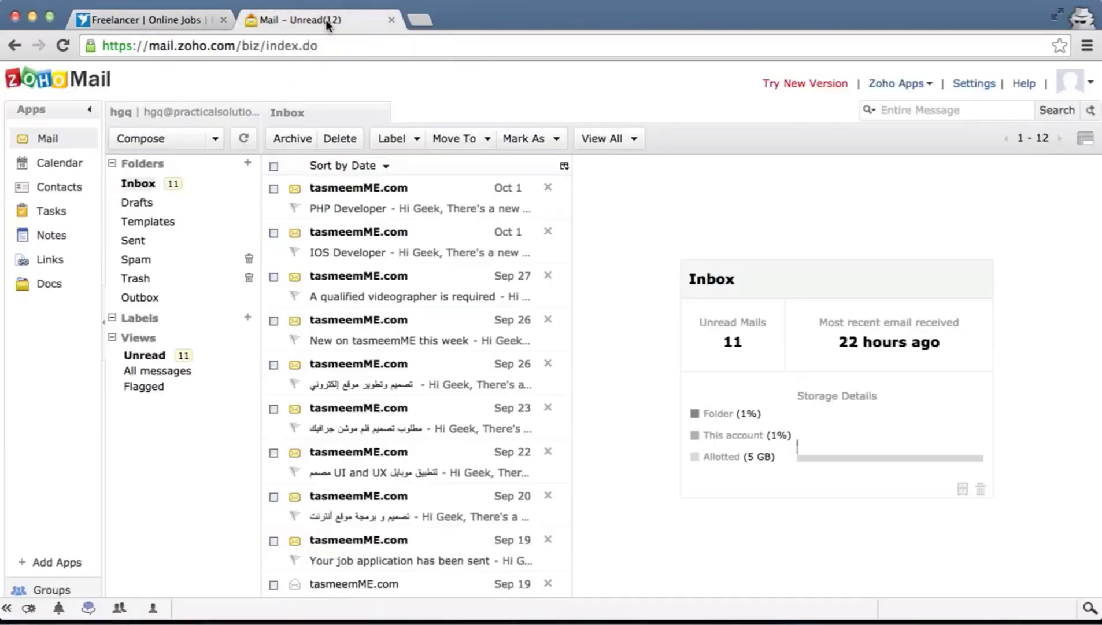
left_click(450, 197)
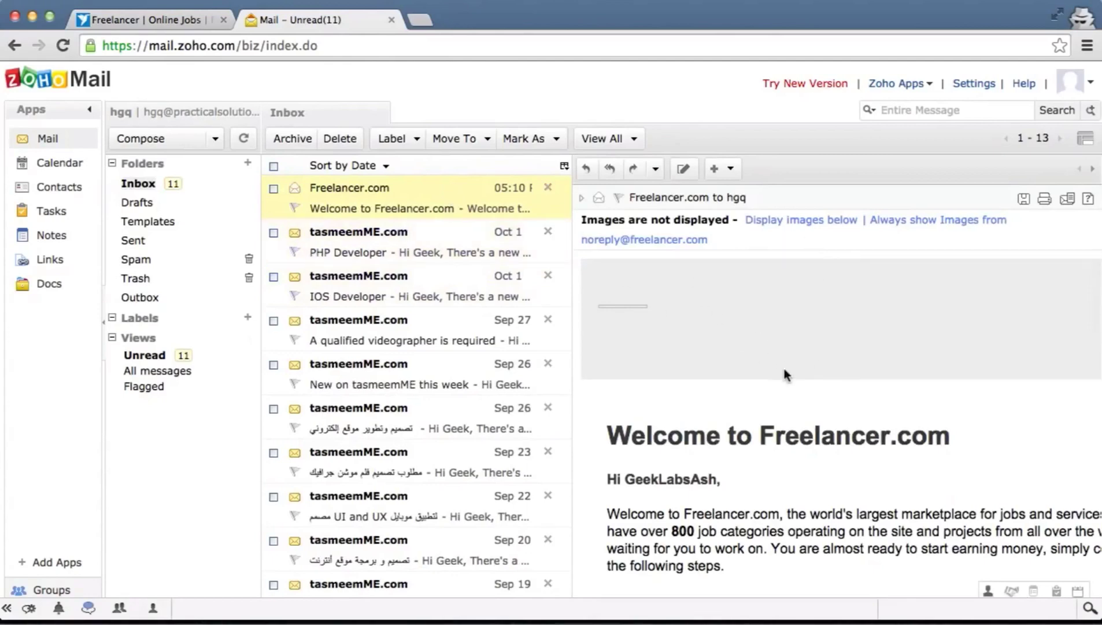
scroll(785, 373, "down", 5)
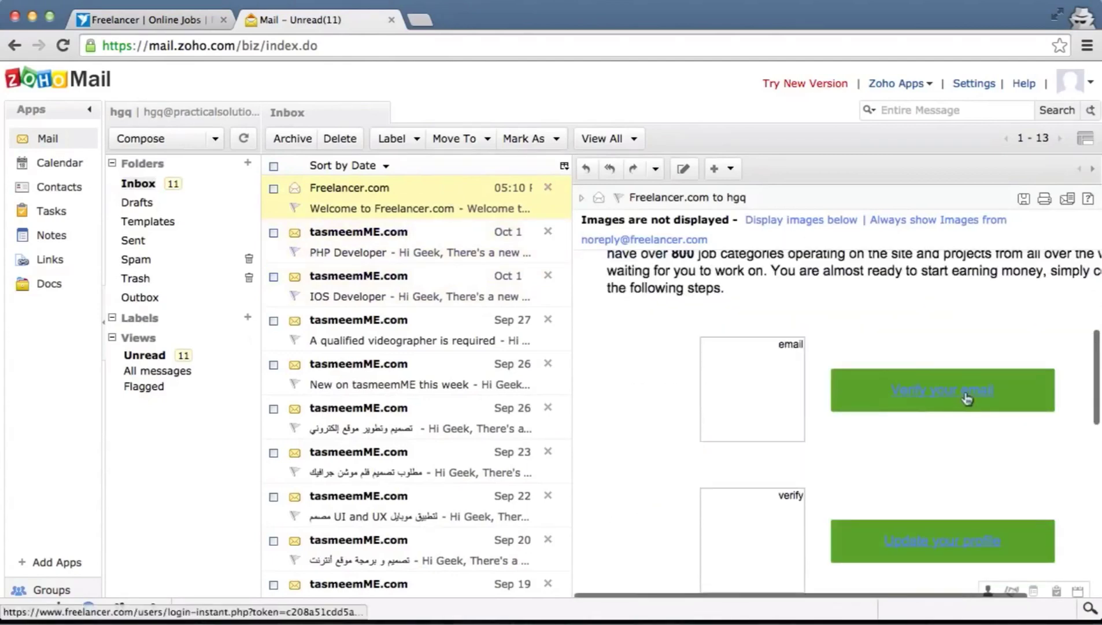
left_click(963, 391)
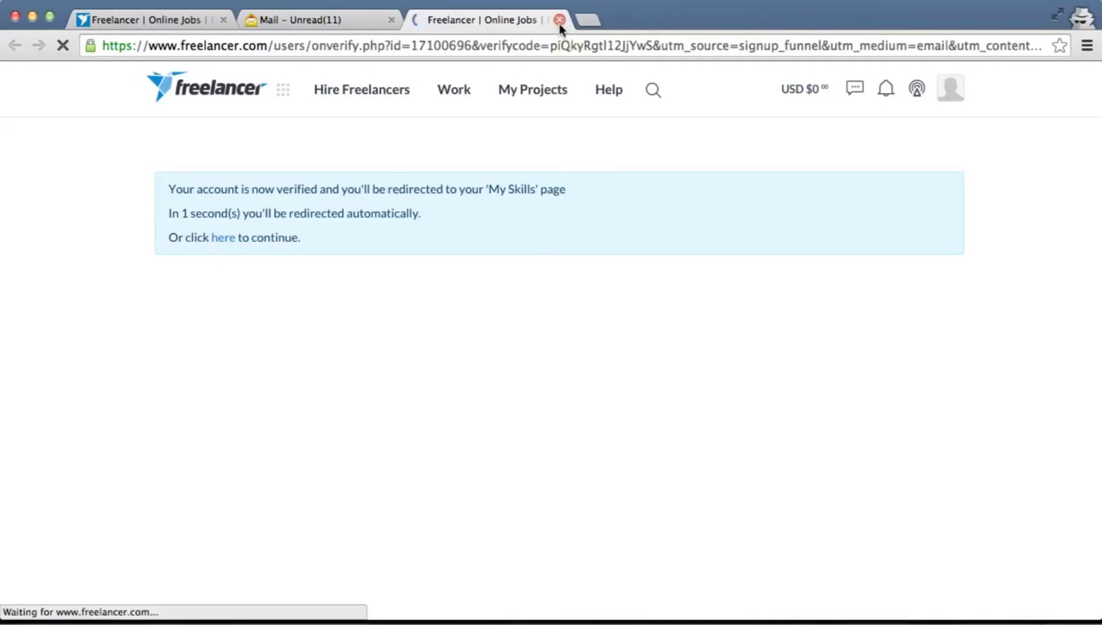
Close the account-verified page and reload the Freelancer project page
left_click(559, 20)
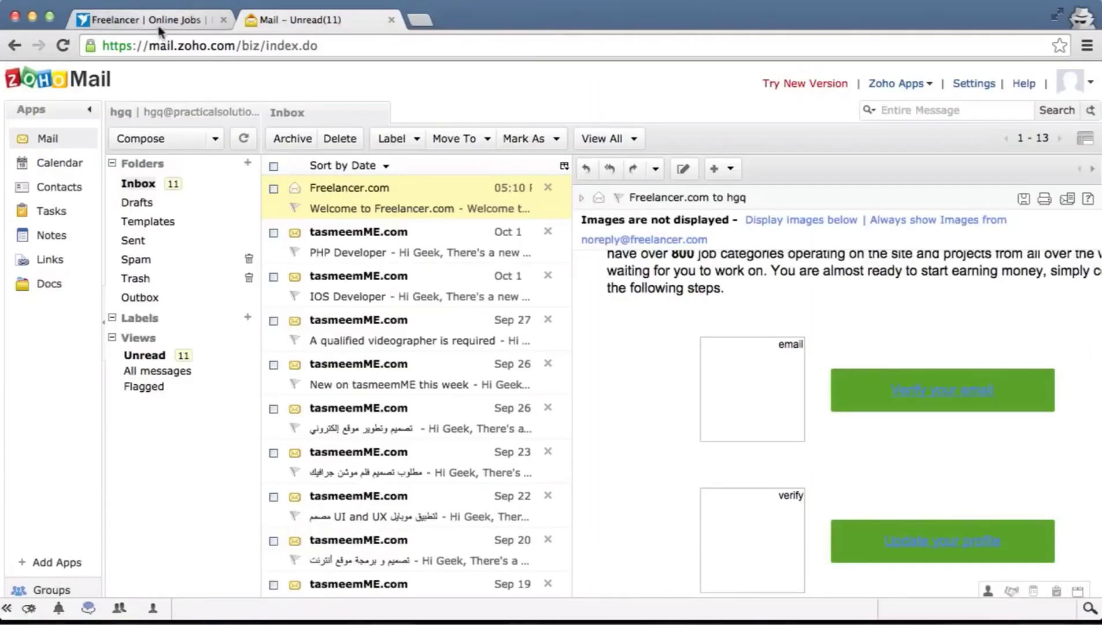
left_click(156, 19)
left_click(62, 45)
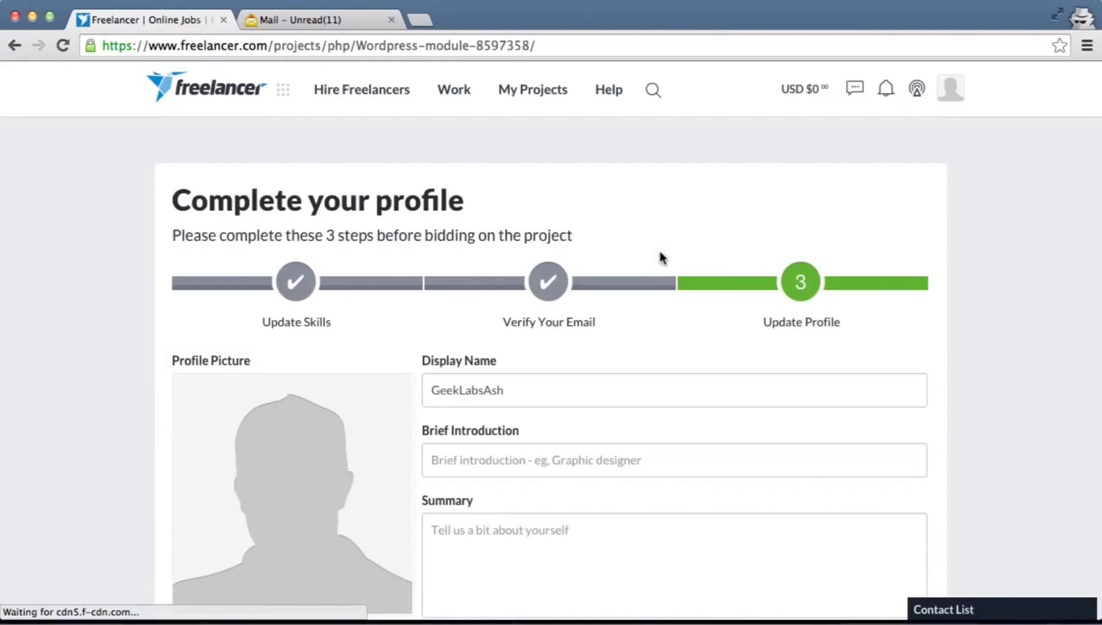
Scroll through the Update Profile form to review its introduction, summary, language and location fields
scroll(660, 253, "down", 3)
scroll(659, 252, "down", 3)
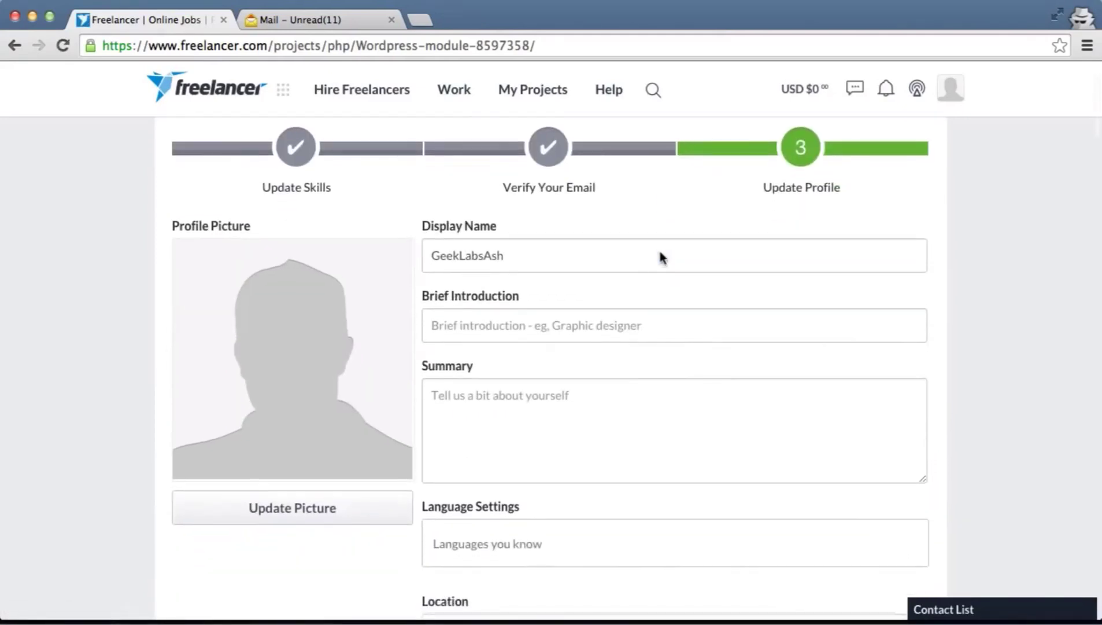
scroll(661, 252, "up", 2)
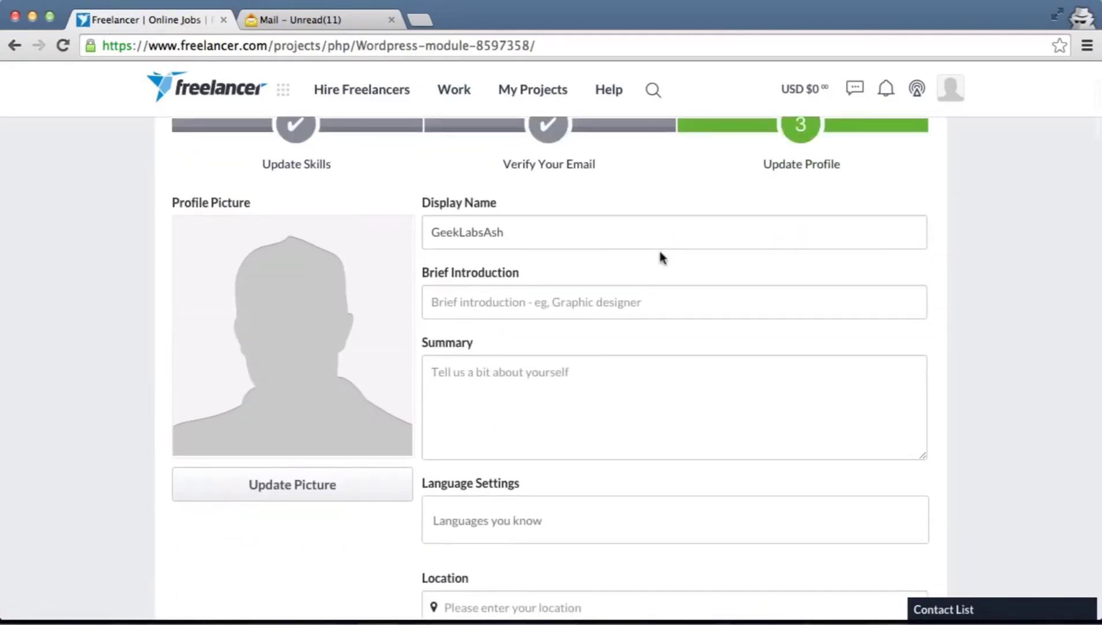
scroll(663, 257, "down", 1)
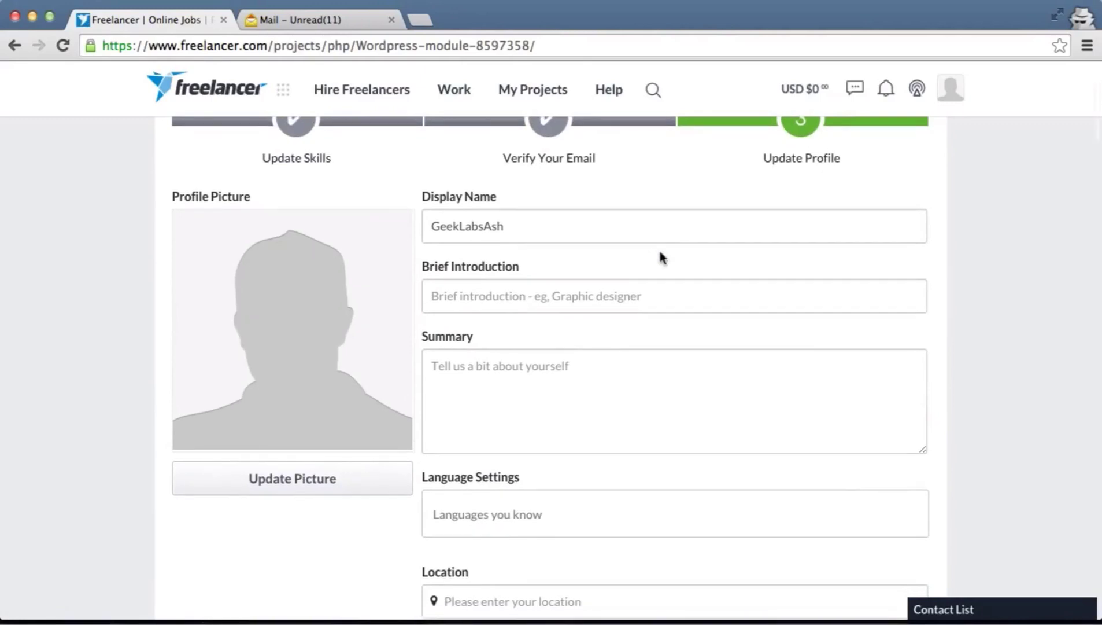
scroll(663, 257, "down", 5)
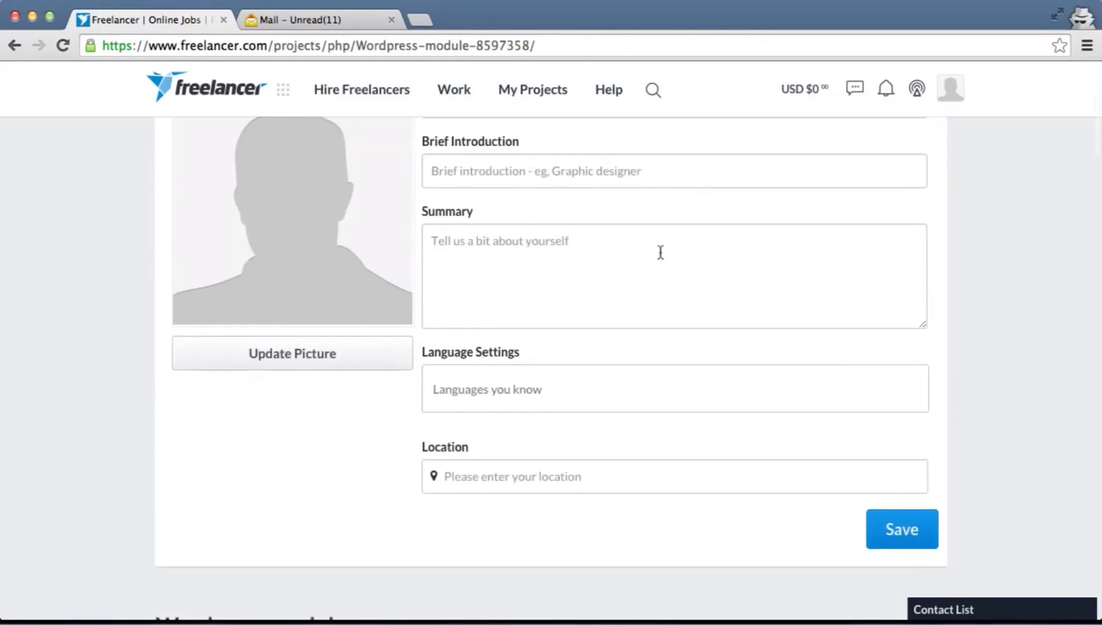
scroll(661, 253, "up", 3)
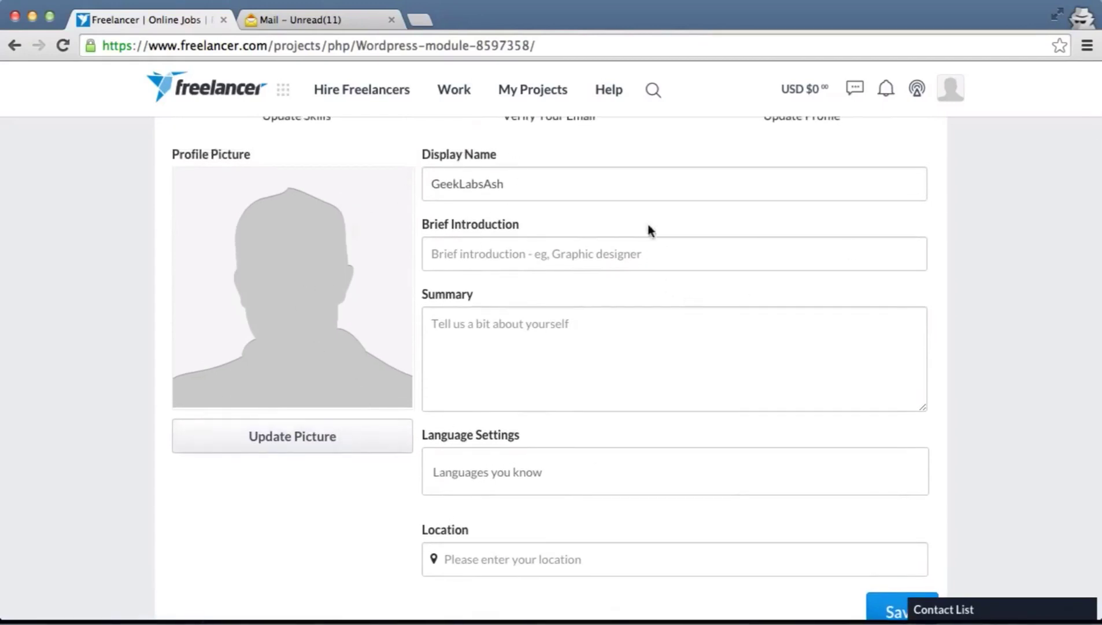
Enter 'Im a freelance developer, i have been working in this feild for over 6 year' as the Brief Introduction
left_click(550, 263)
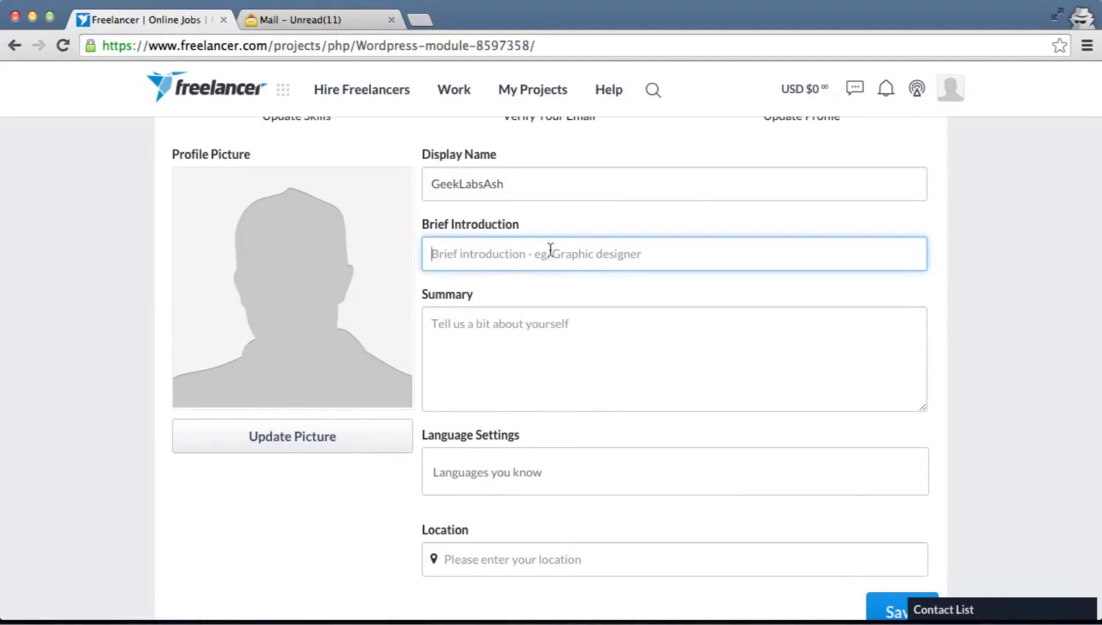
type("Im")
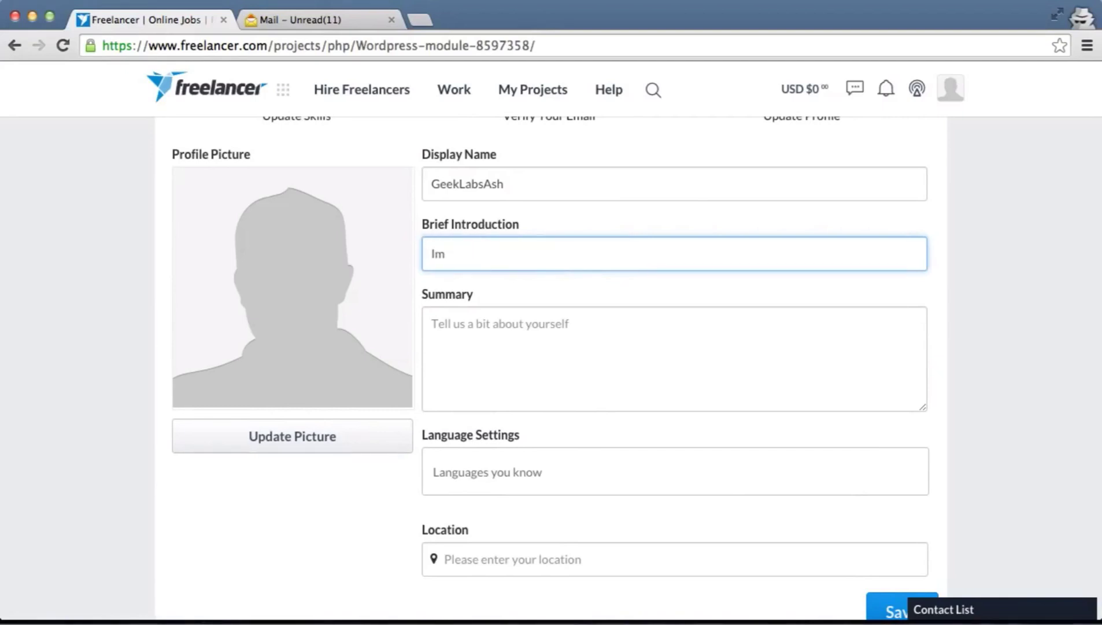
type(" a freelance developer,")
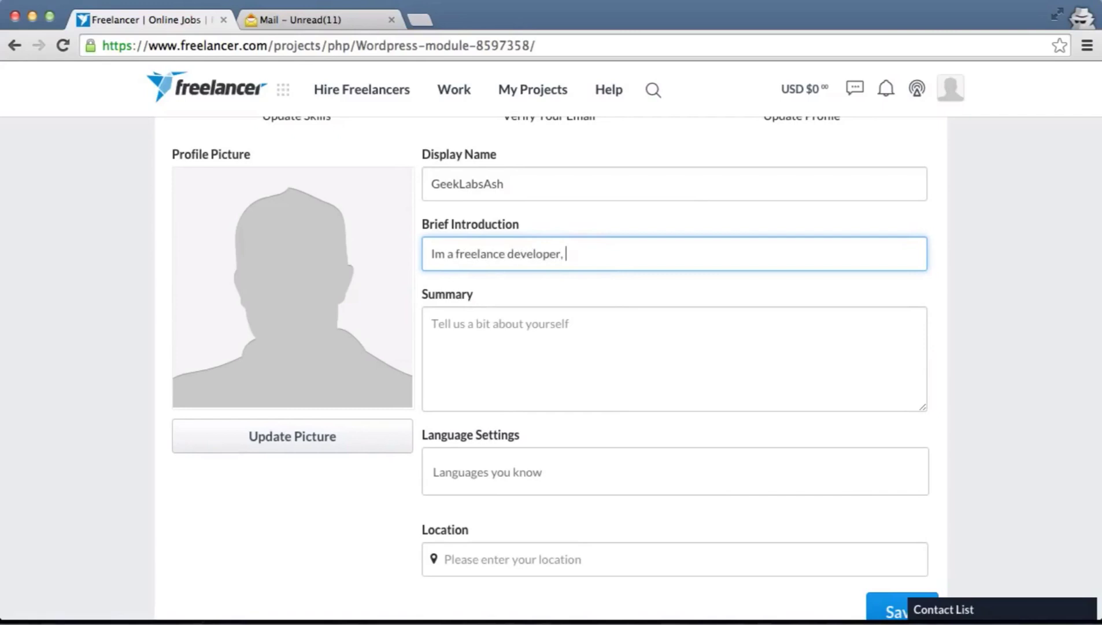
type(" i have been working in")
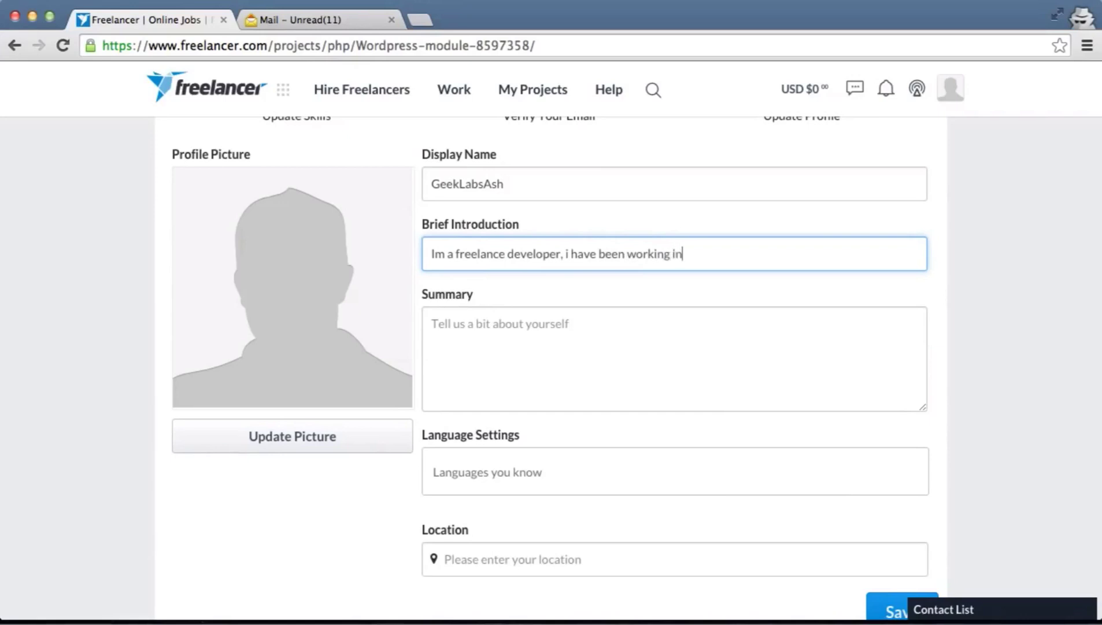
type(" this feild for over 6 years")
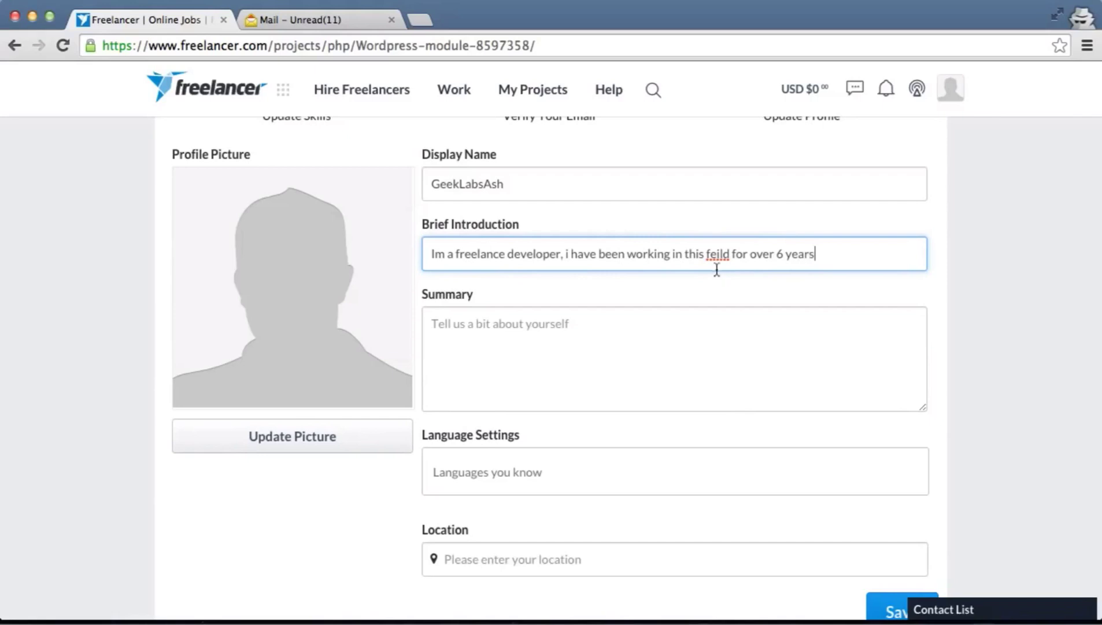
Fill the Summary with filler text to reach the 100-character minimum
left_click(640, 350)
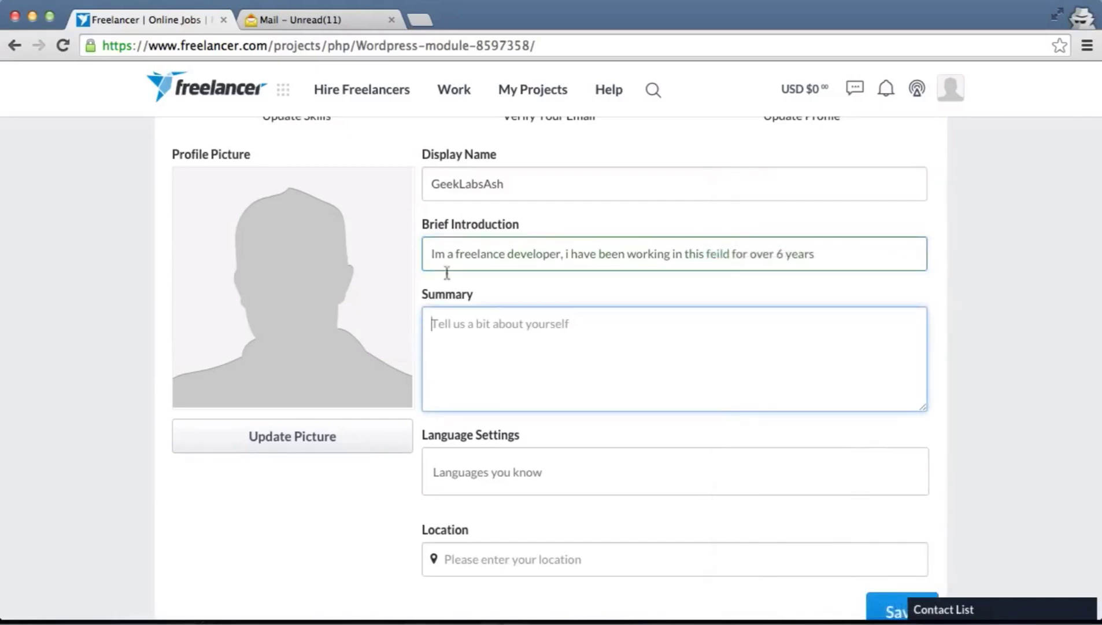
scroll(573, 376, "down", 1)
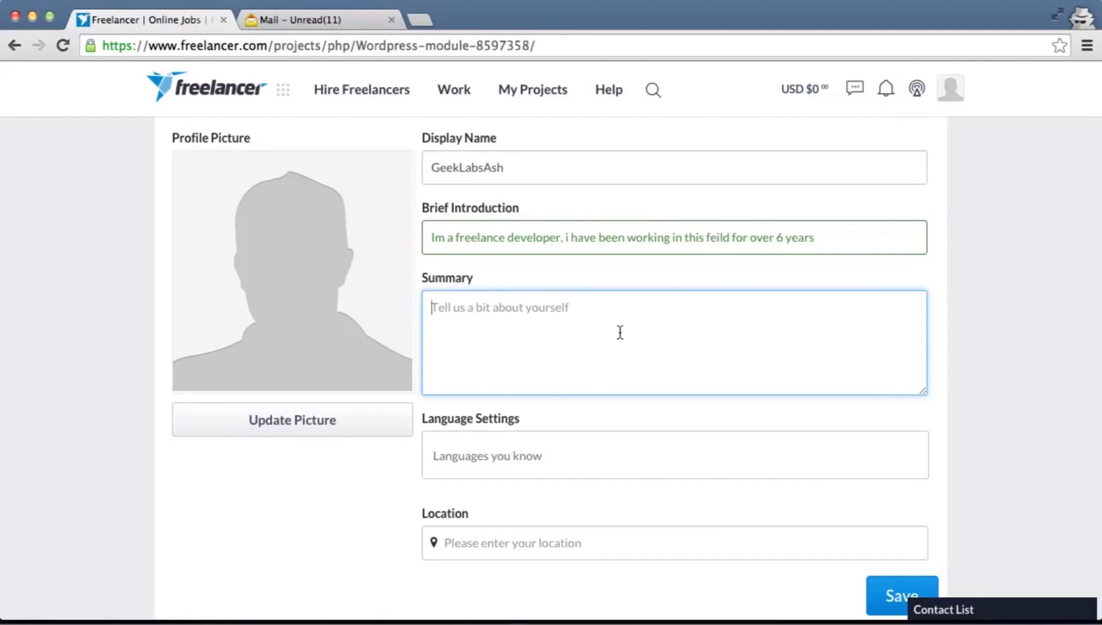
type("tt")
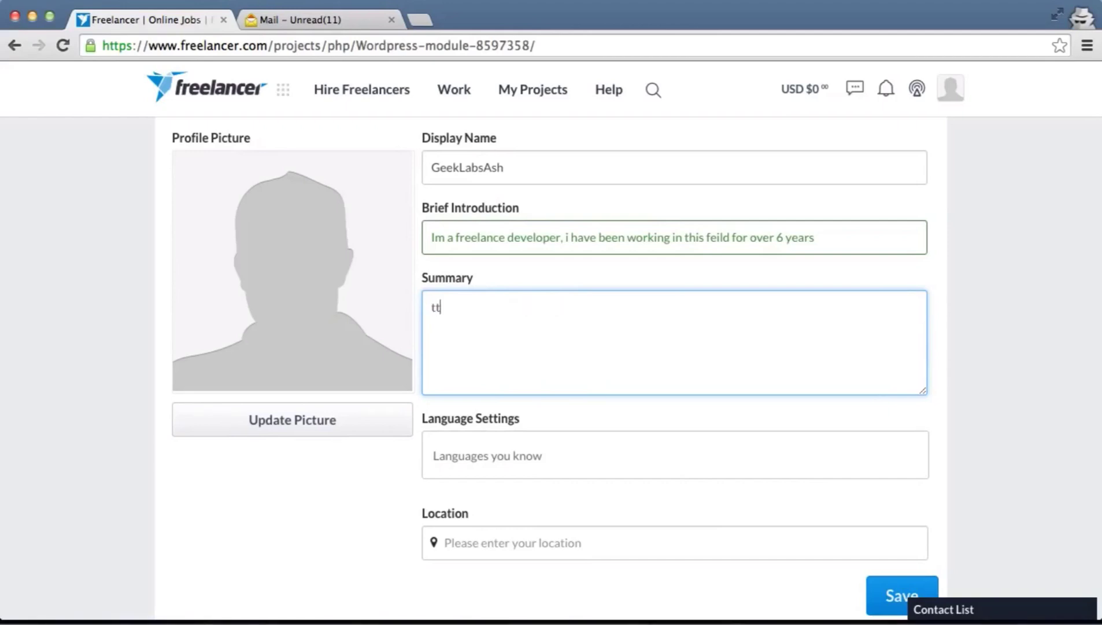
type("ttttttt")
left_click(495, 453)
left_click(509, 342)
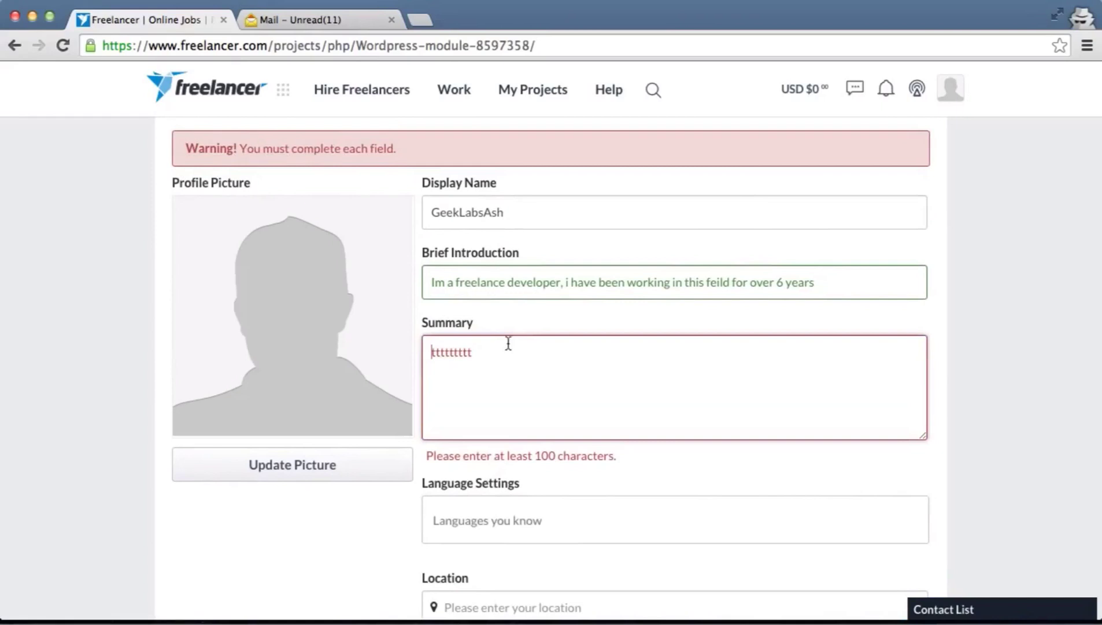
type("kdflkdsfldsdsjlgdsljghfljgfjlgfjdg")
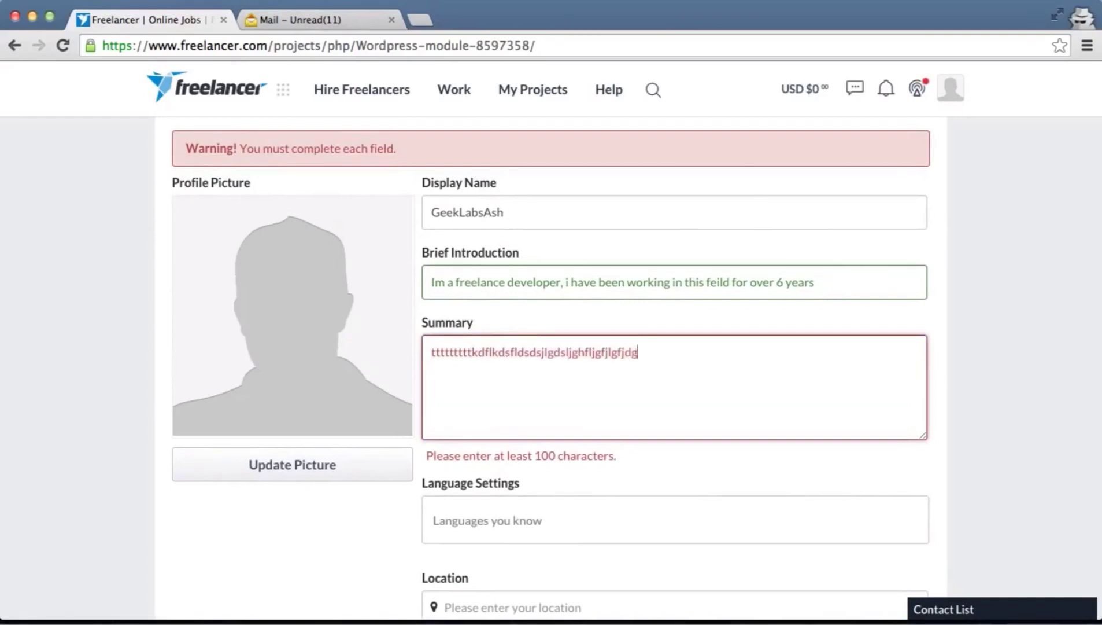
type("jfdkbkfdjbkjfvdbvjkdfhvjfbdhvbfsjkfbdjlsbfjdsbfjkdsbfdsbhfdjh fdhj")
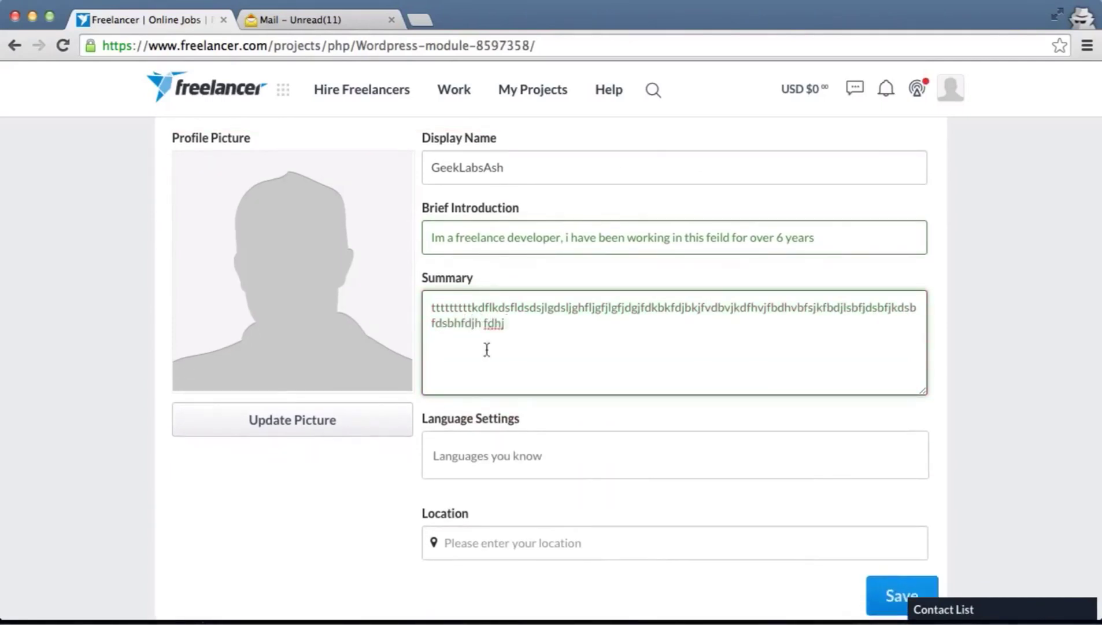
Add English as a known language in Language Settings
left_click(477, 447)
scroll(526, 448, "down", 1)
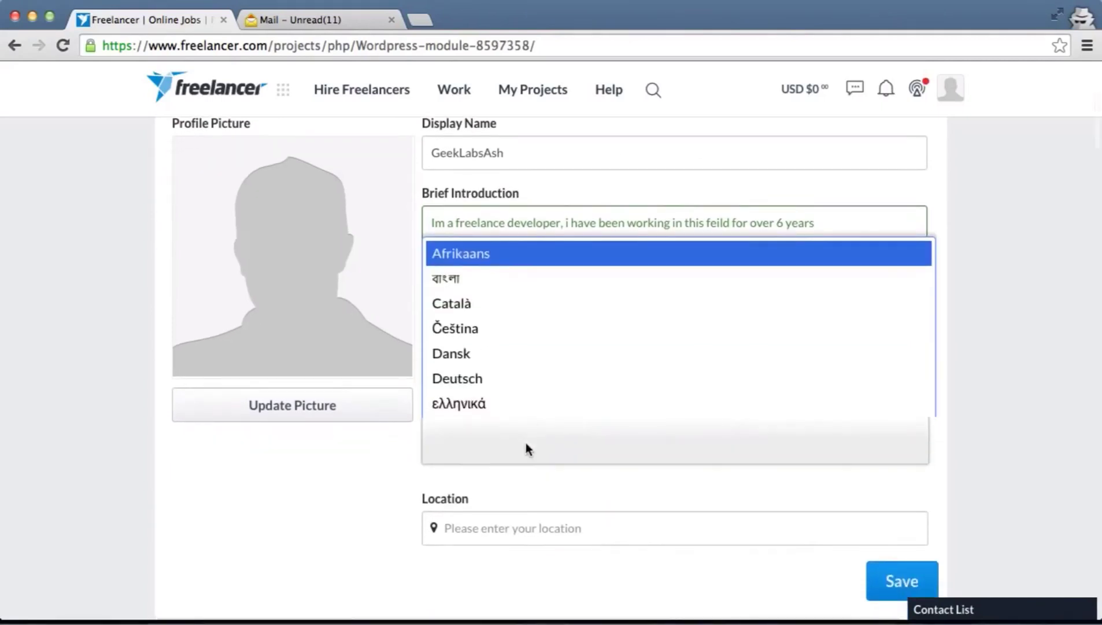
type("a")
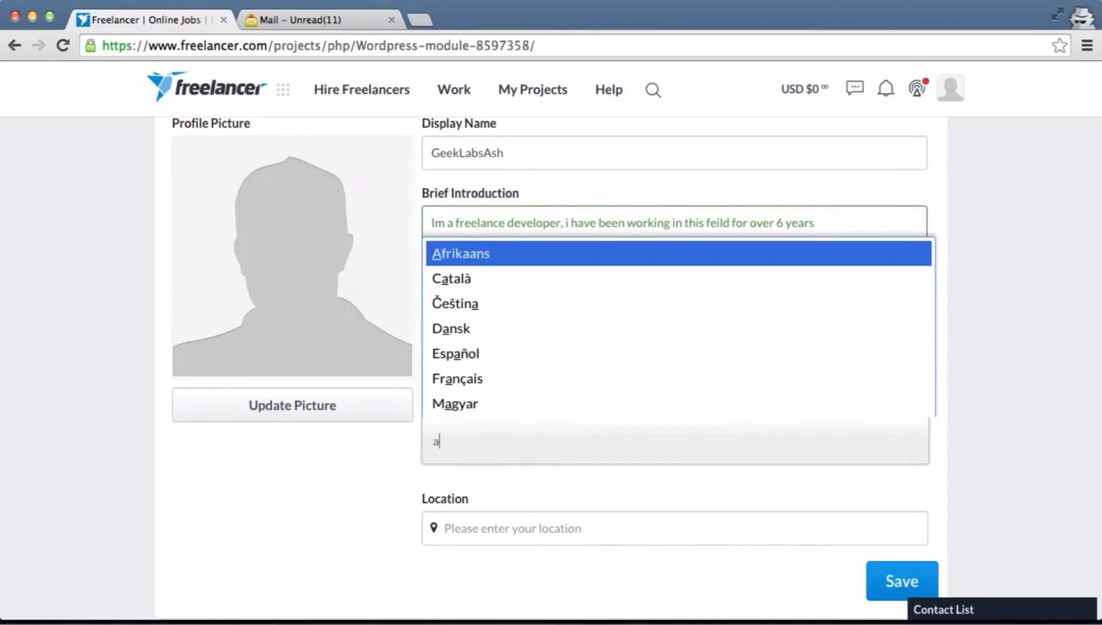
type("f")
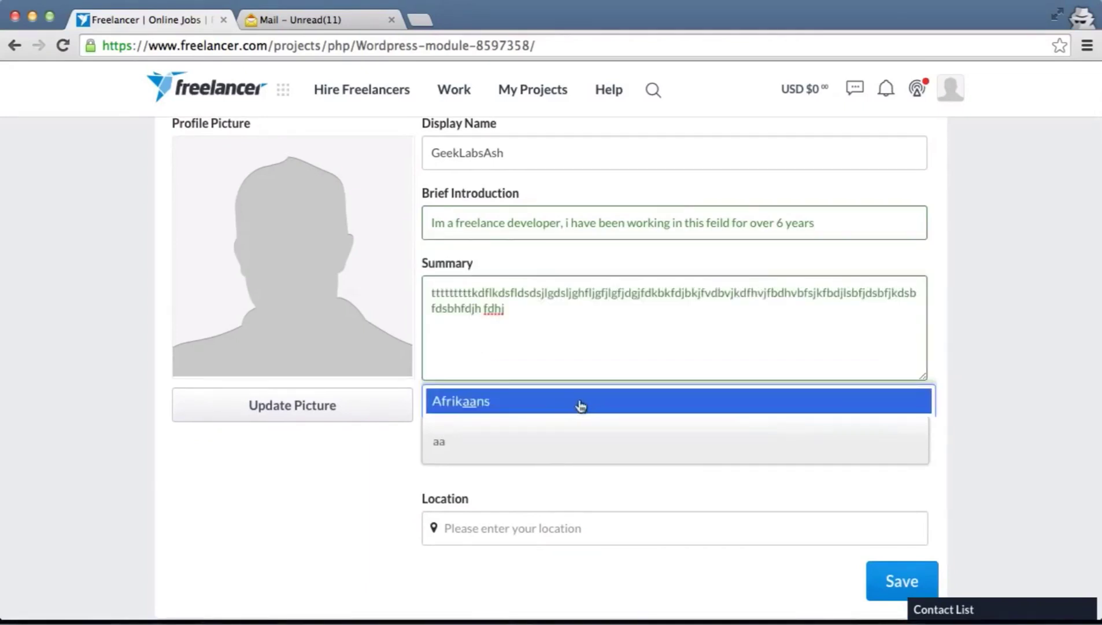
key("BackSpace")
type("rabic")
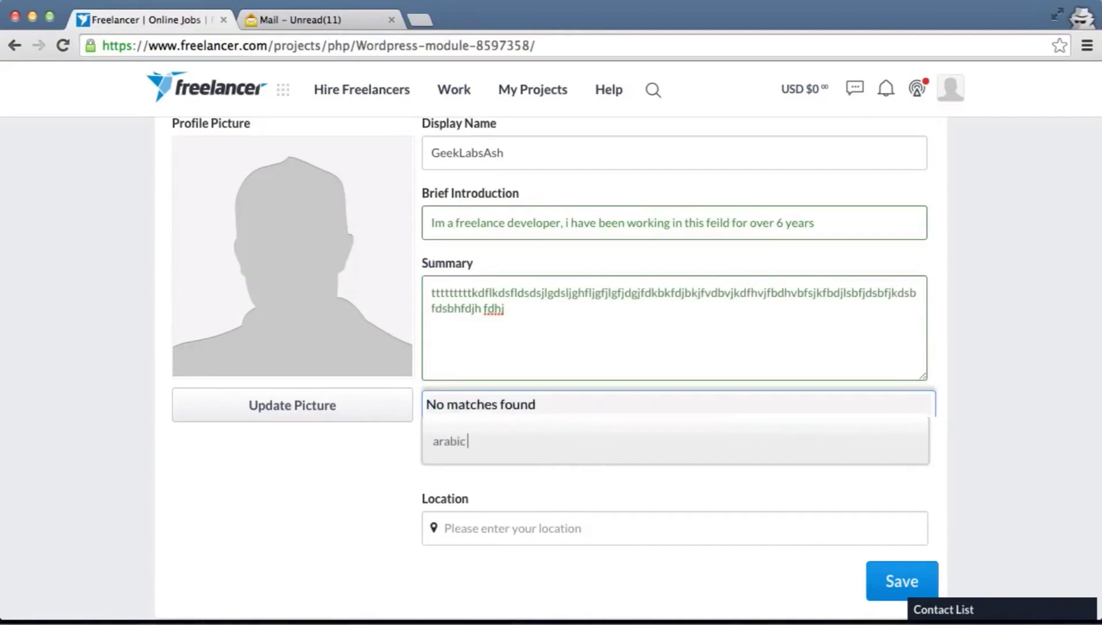
key("Escape")
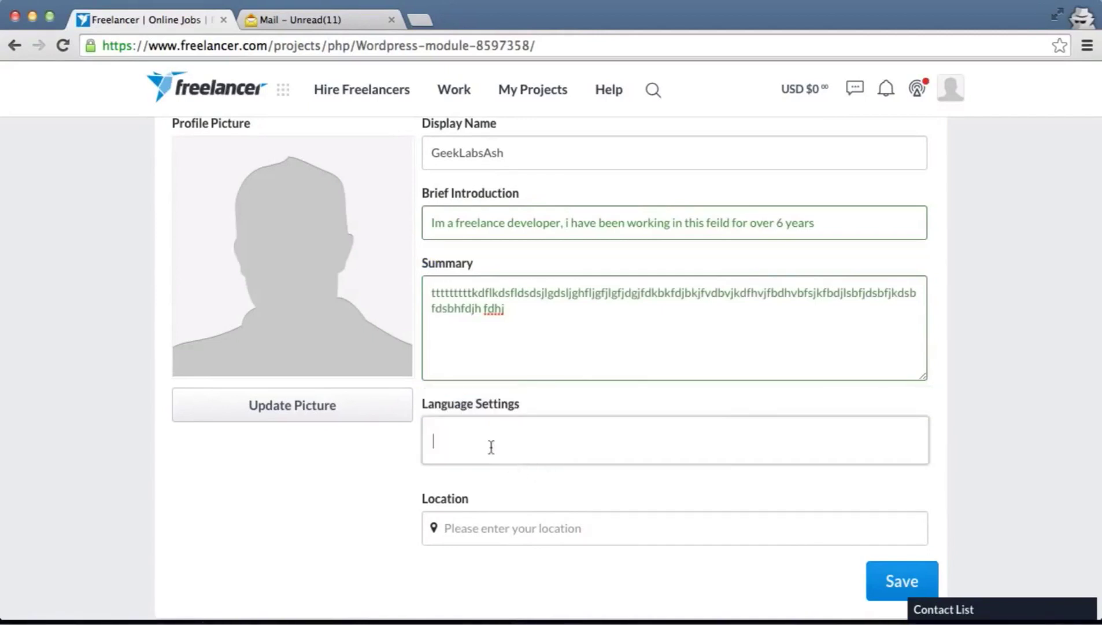
left_click(483, 443)
type("e")
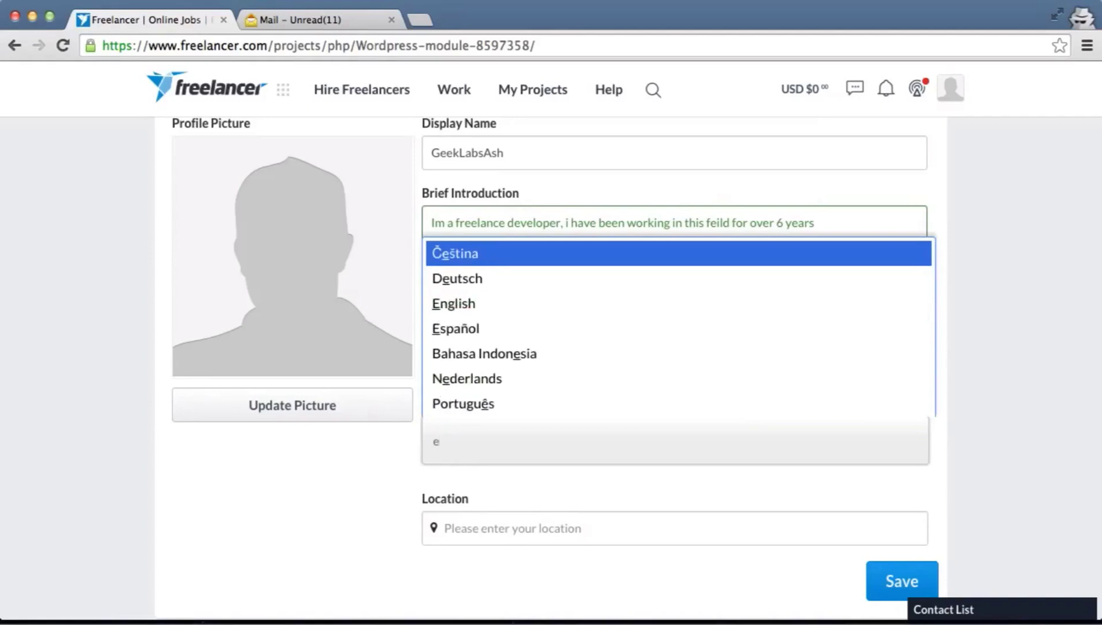
left_click(487, 305)
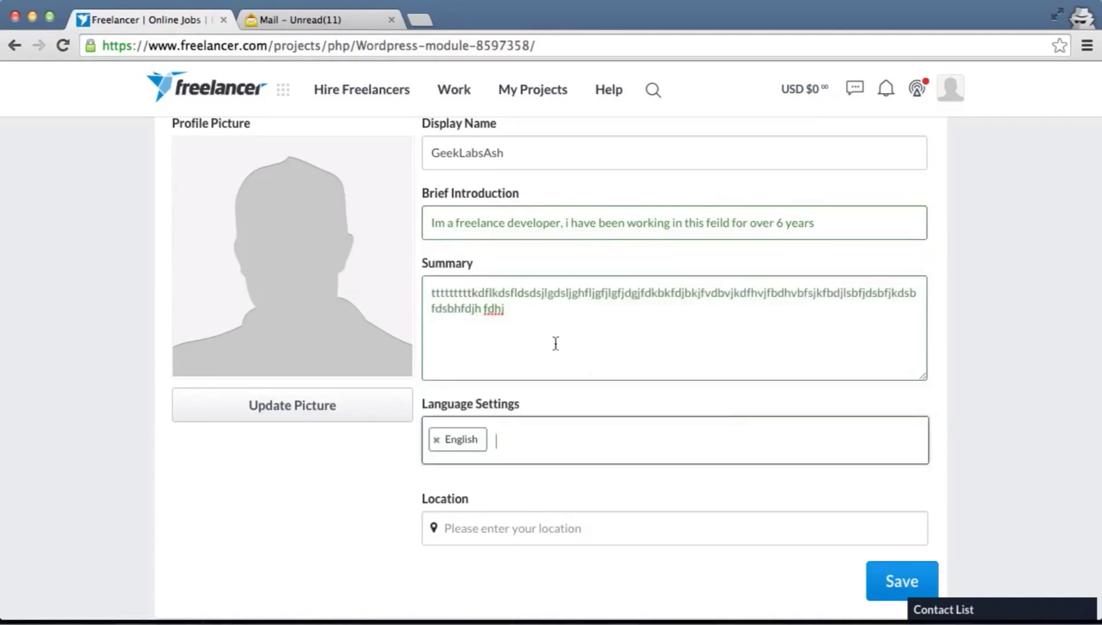
Start entering Egypt in the profile Location field
scroll(777, 446, "down", 4)
left_click(614, 400)
type("Egypr")
Set the Location to Egypt and save the profile, revealing that a profile picture is required
key("Down")
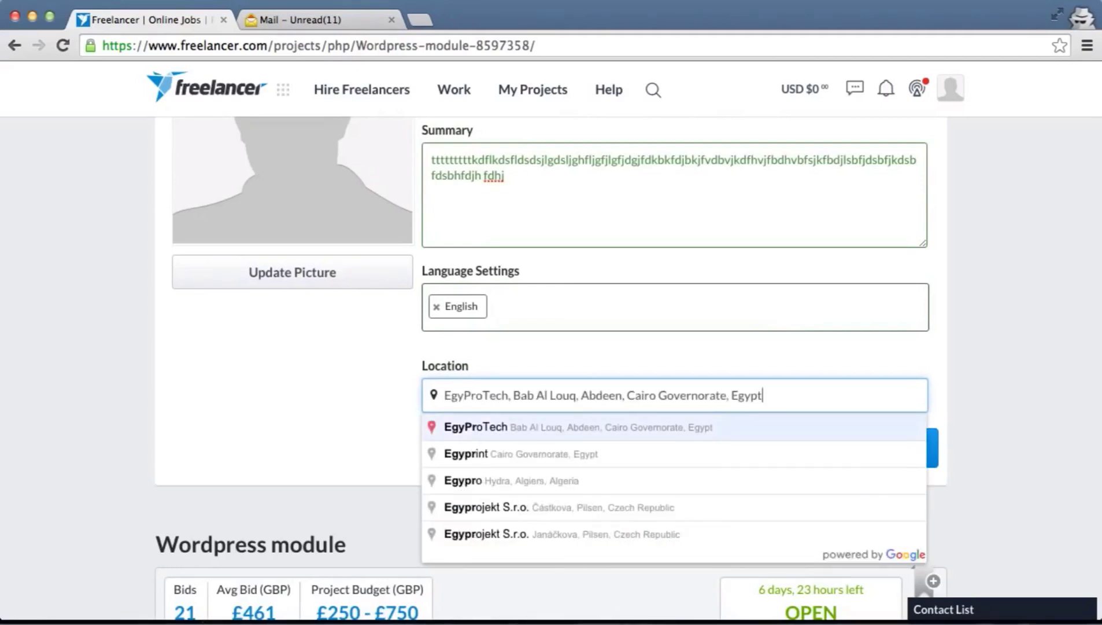
left_click_drag(784, 389, 465, 385)
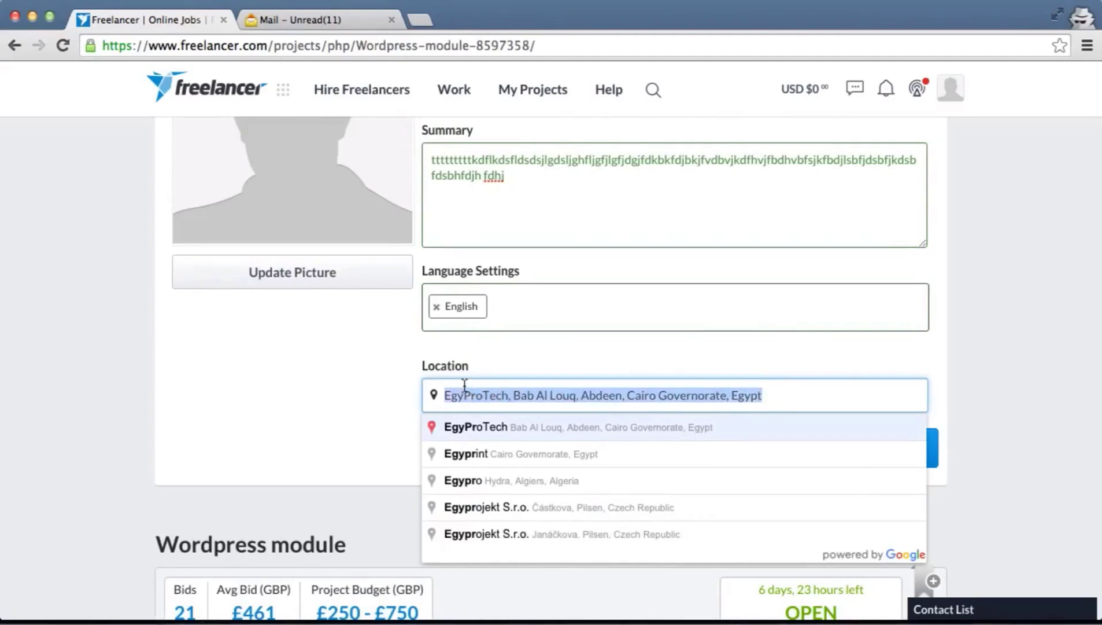
type("eg")
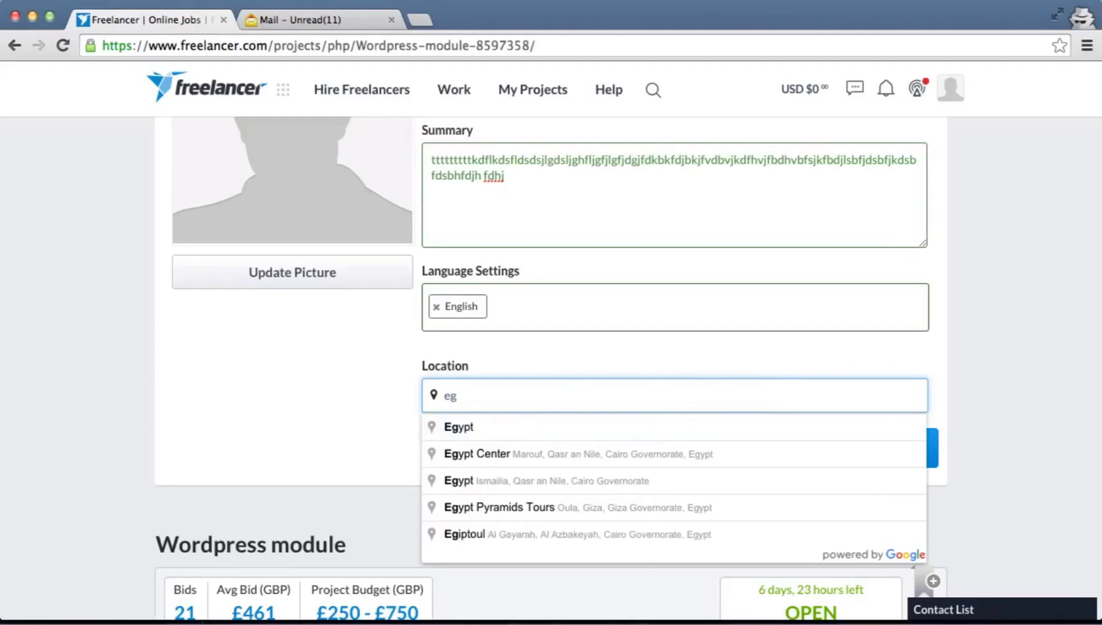
scroll(578, 440, "up", 1)
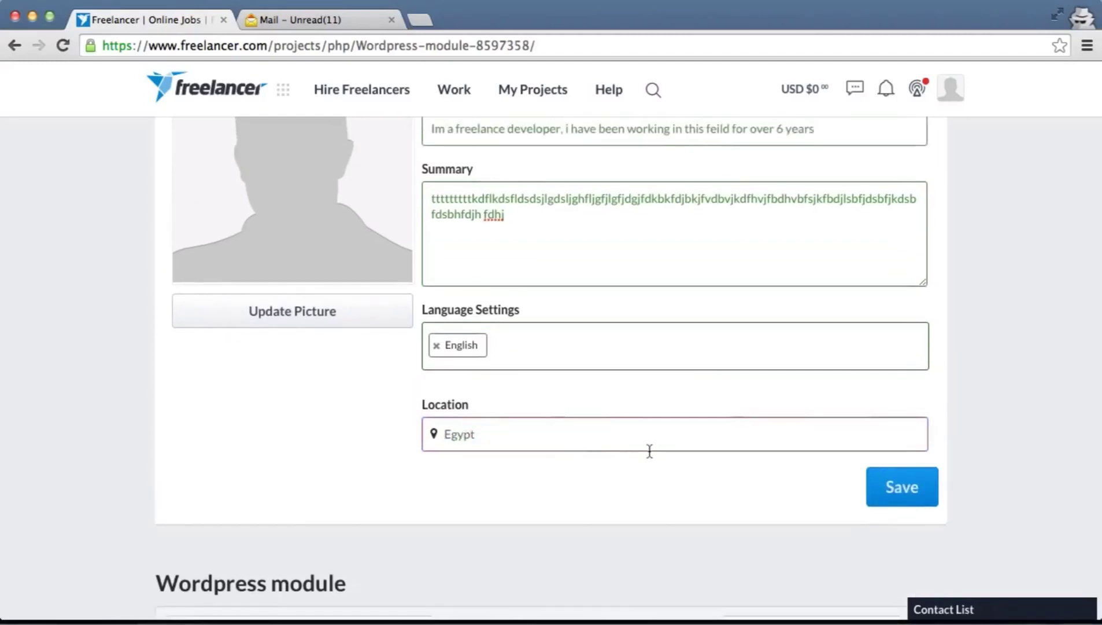
scroll(746, 463, "down", 2)
left_click(915, 450)
scroll(914, 445, "up", 1)
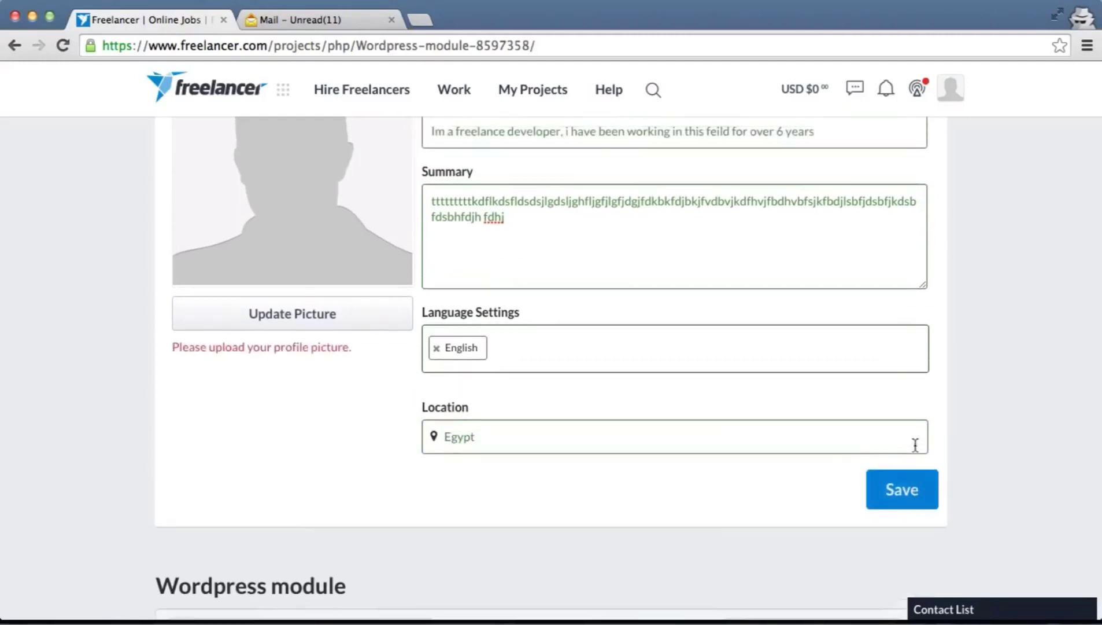
Upload the blue GEEK LABS robot image from the Desktop as the profile picture and save the profile
left_click(304, 317)
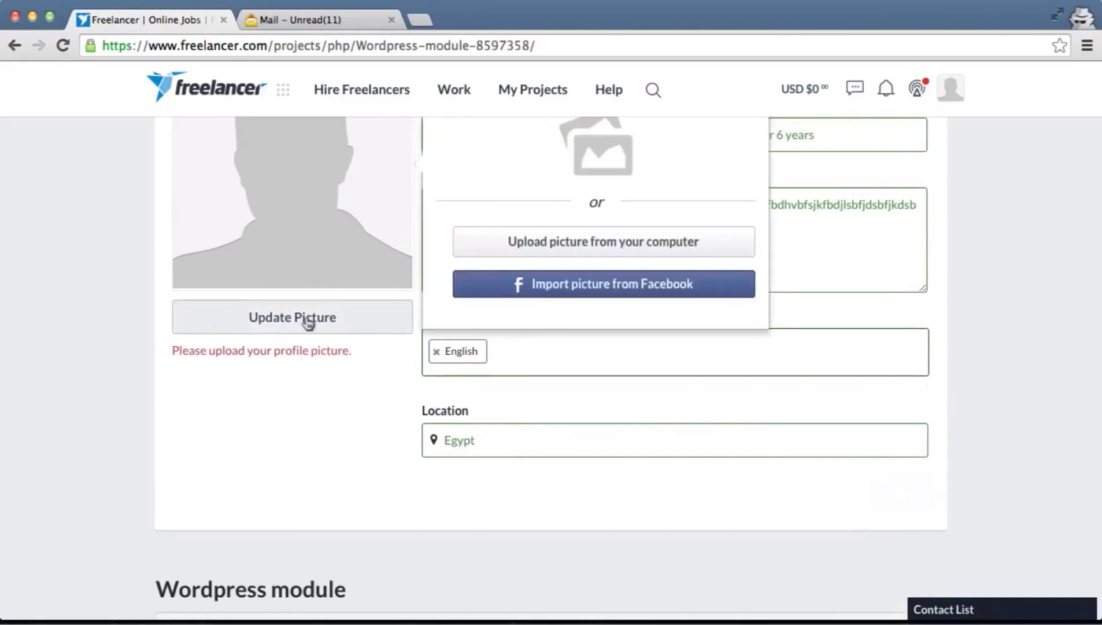
scroll(652, 262, "up", 2)
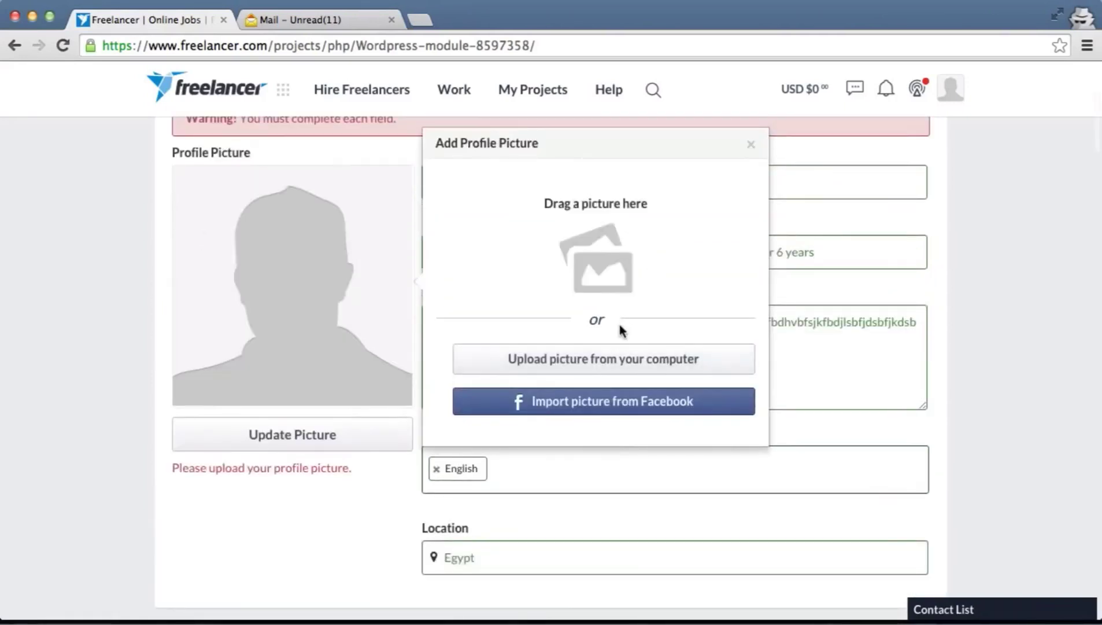
left_click(553, 365)
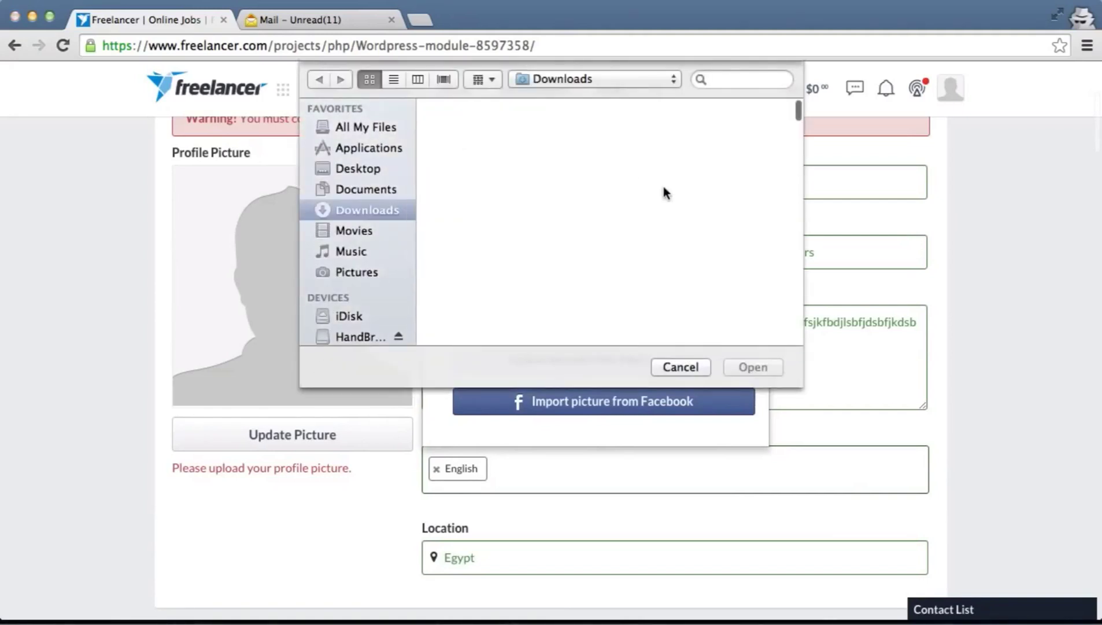
left_click(359, 169)
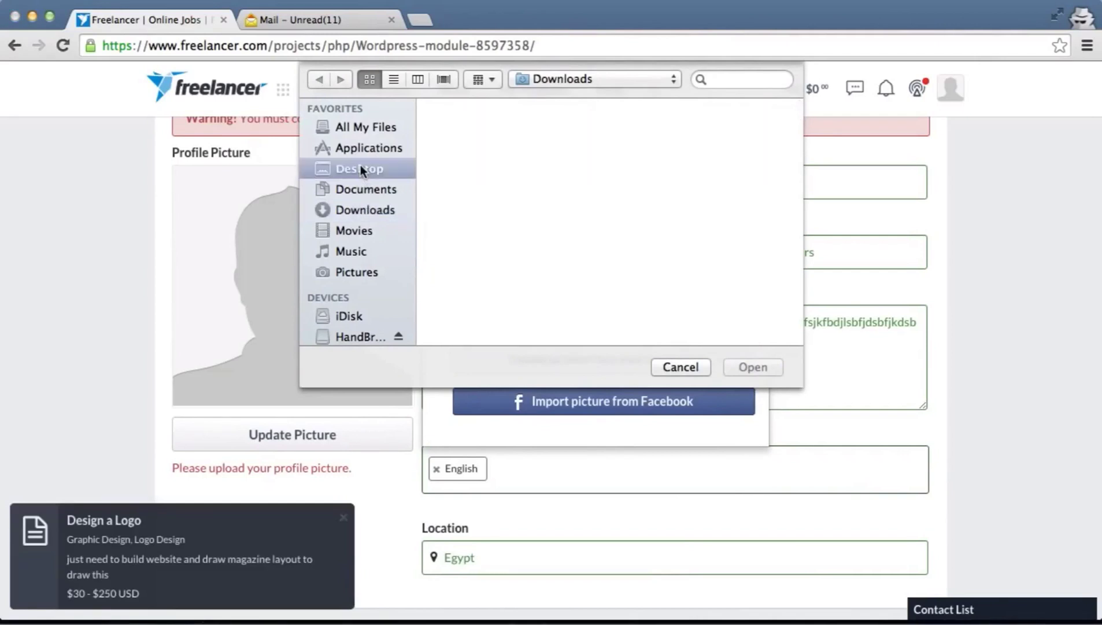
left_click(498, 227)
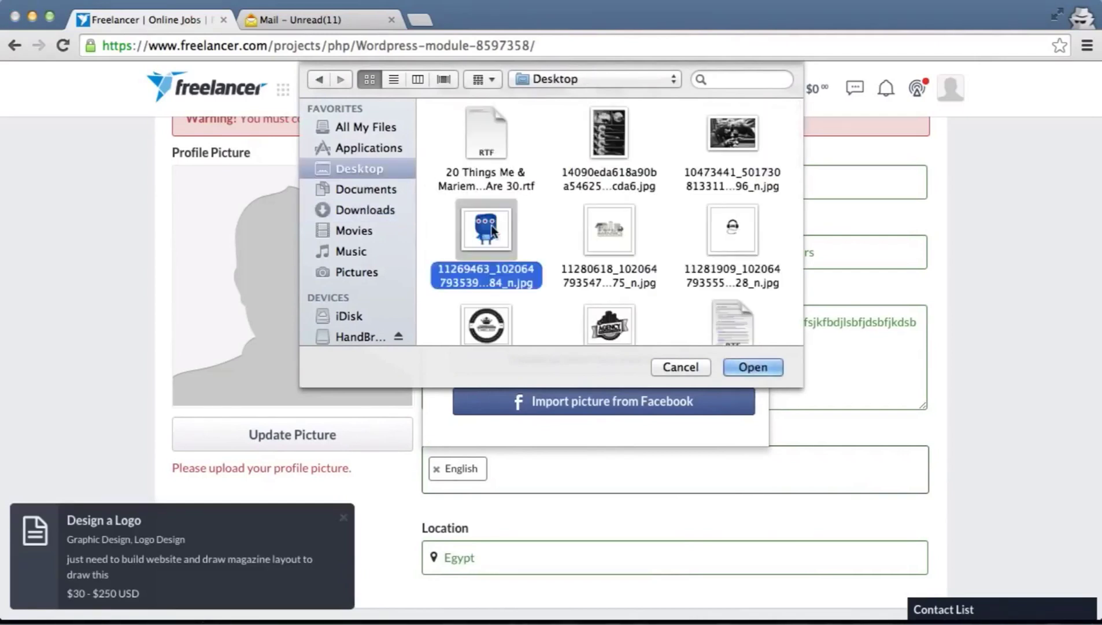
double_click(497, 228)
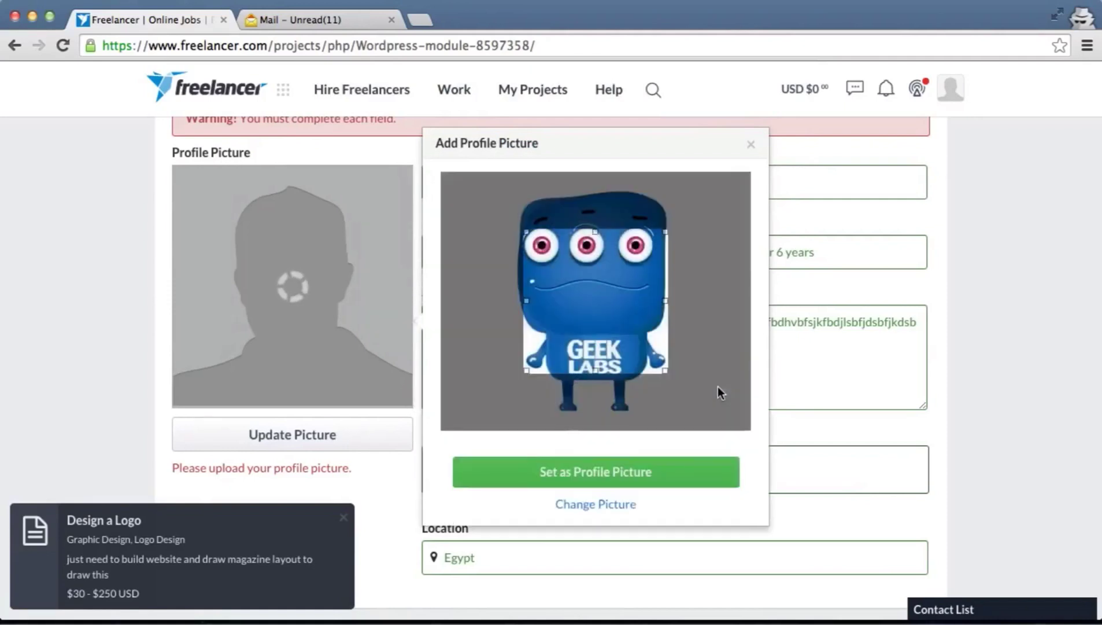
left_click(618, 473)
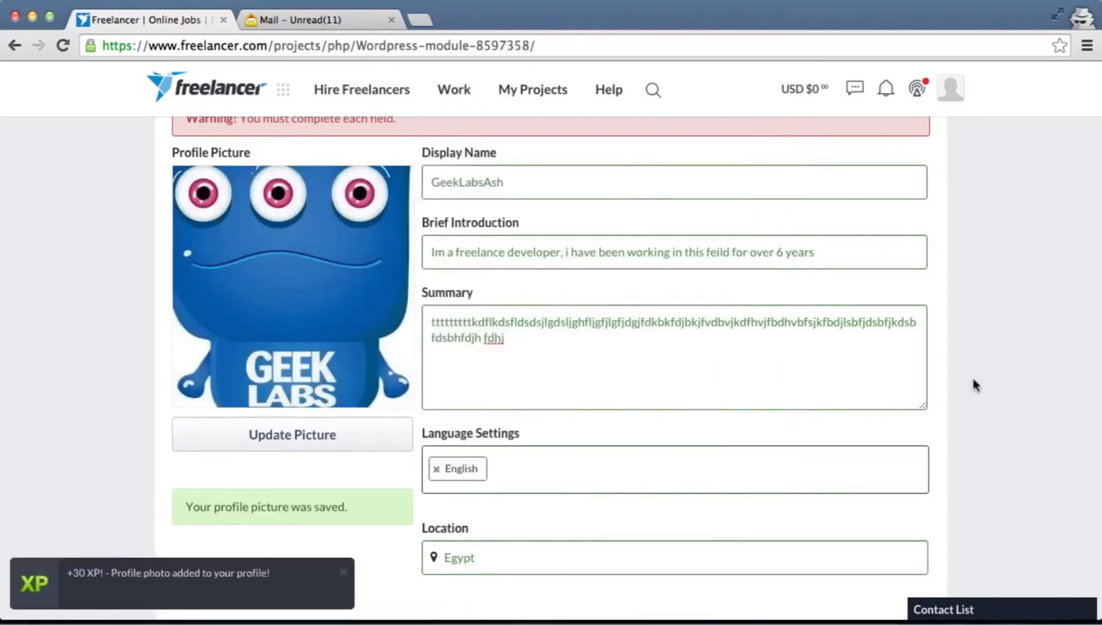
scroll(973, 382, "down", 3)
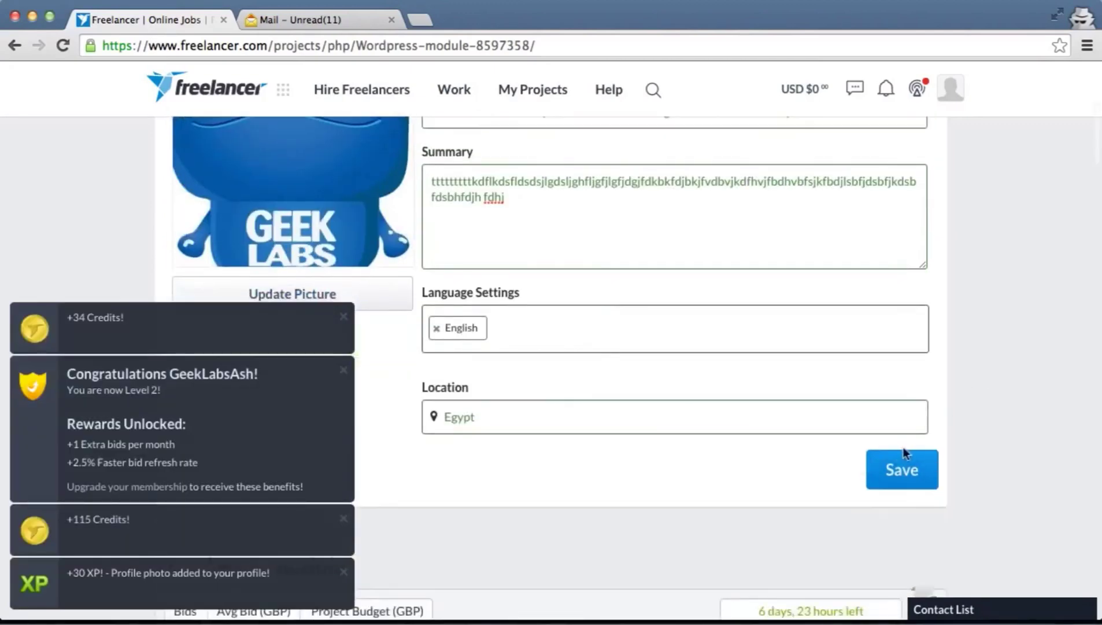
left_click(902, 465)
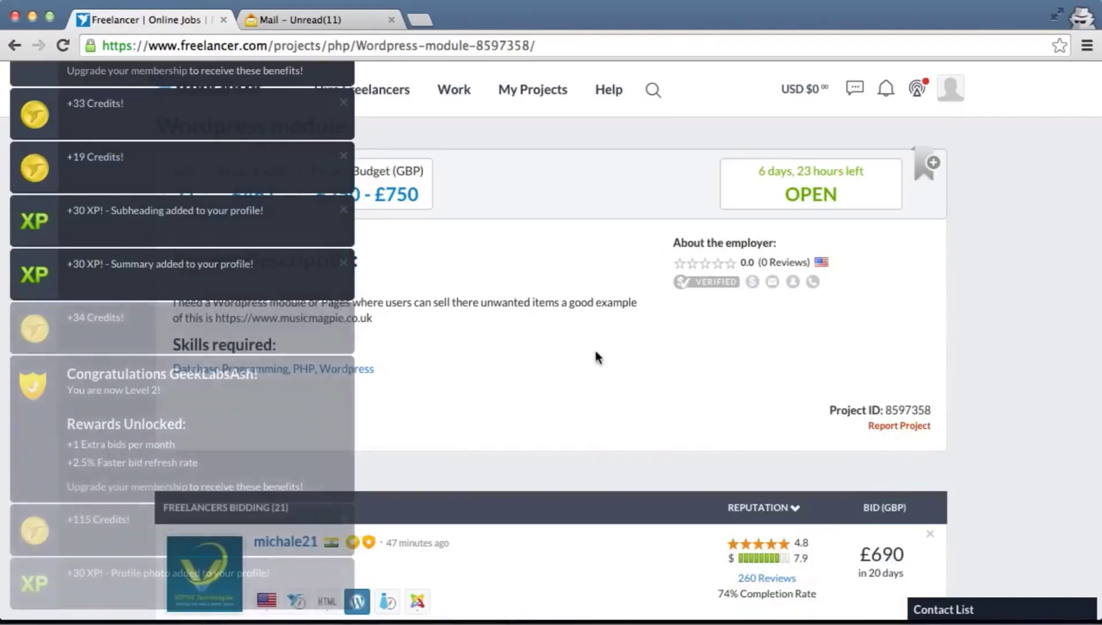
Scroll back to the top of the Wordpress module page to show the Place Bid form
scroll(596, 357, "down", 5)
scroll(586, 284, "up", 1)
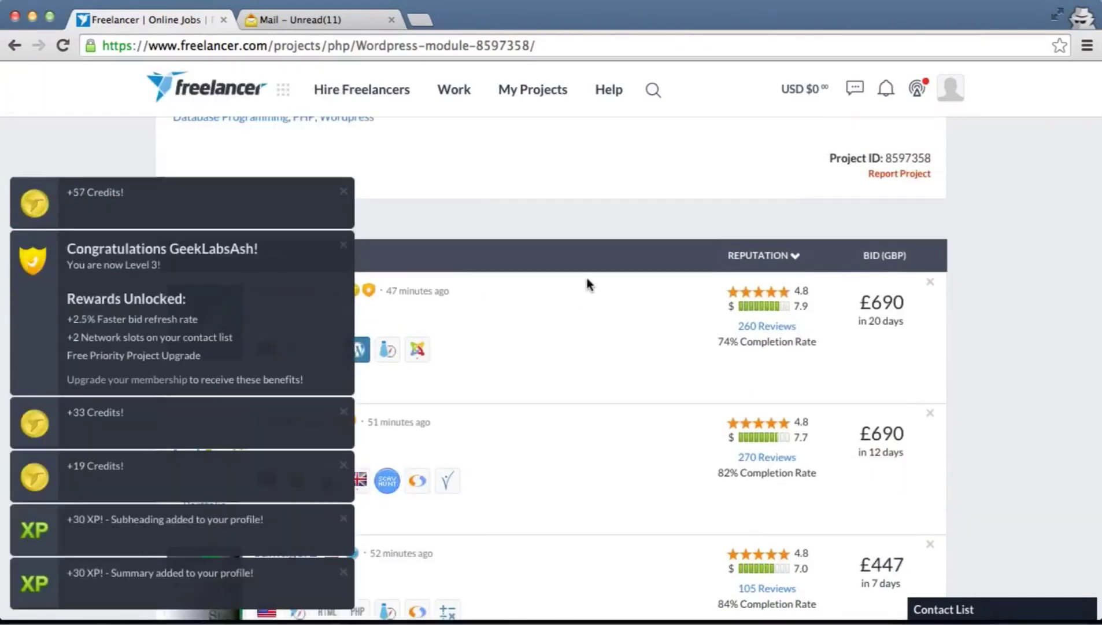
scroll(586, 274, "up", 4)
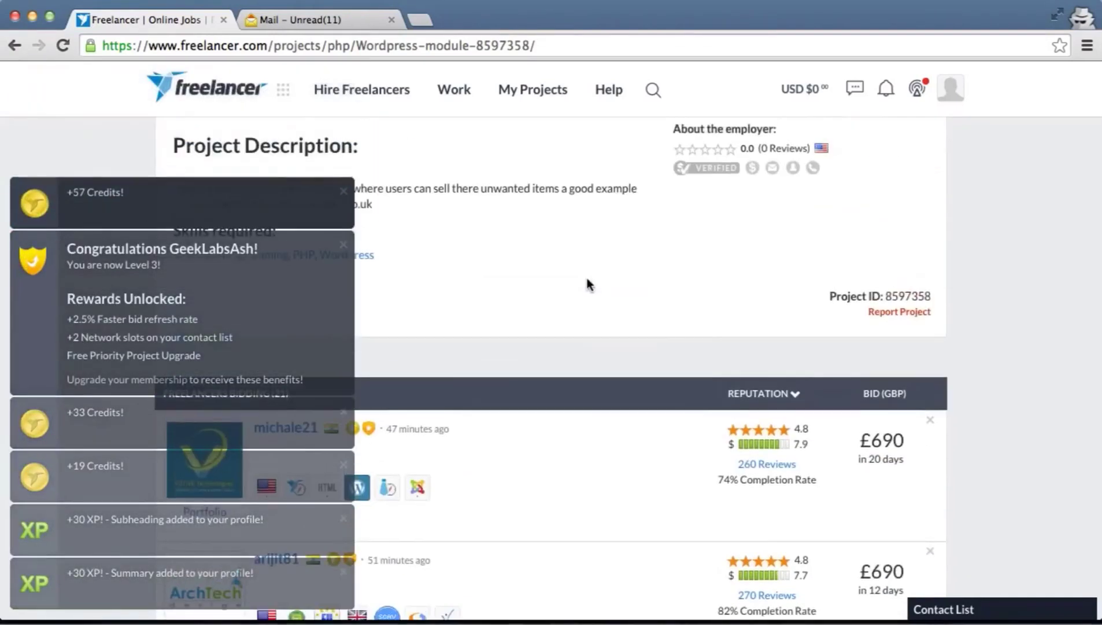
scroll(587, 284, "up", 3)
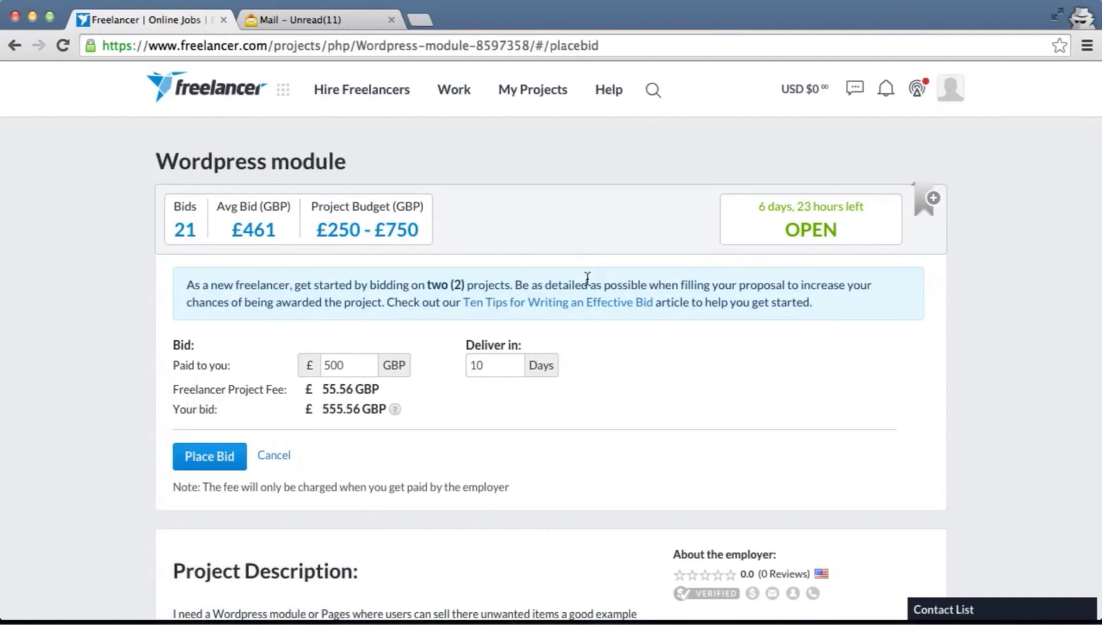
scroll(588, 278, "down", 1)
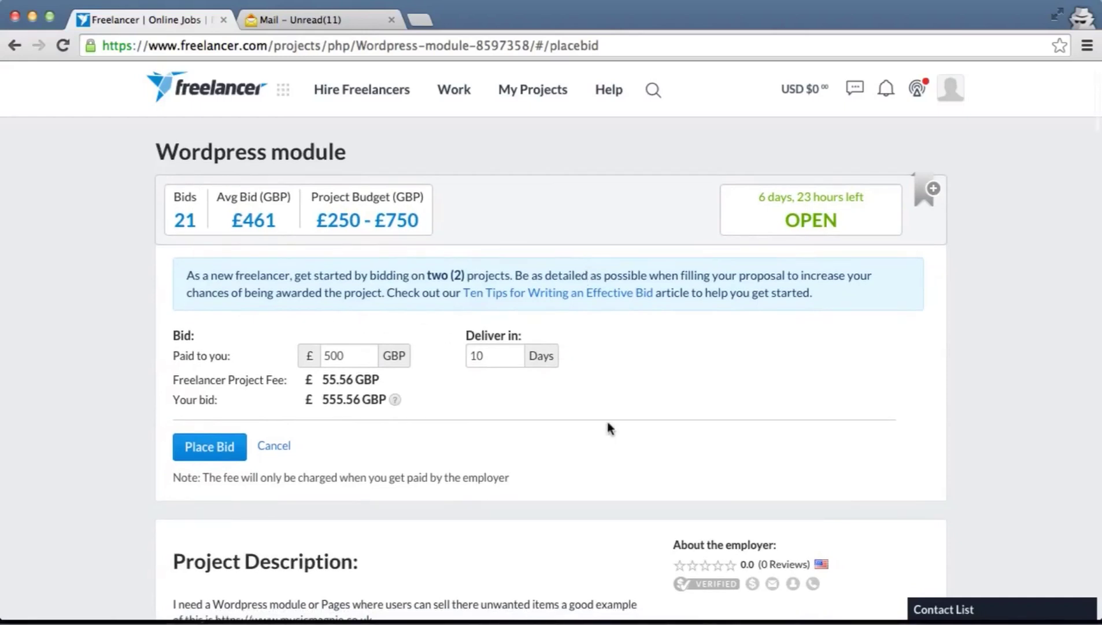
scroll(607, 424, "down", 4)
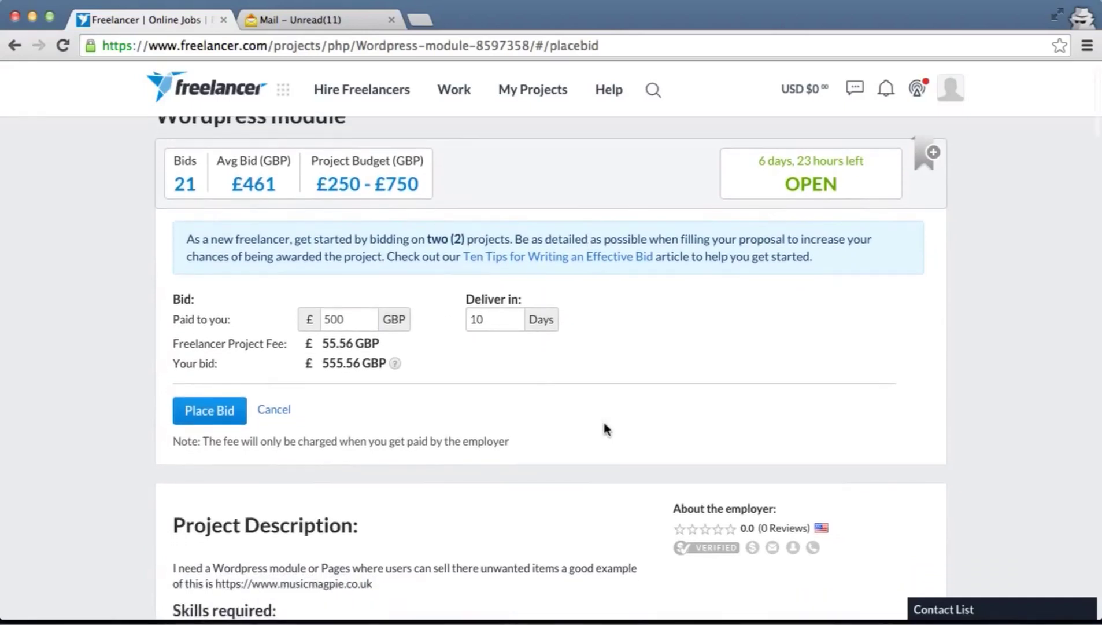
scroll(292, 363, "down", 10)
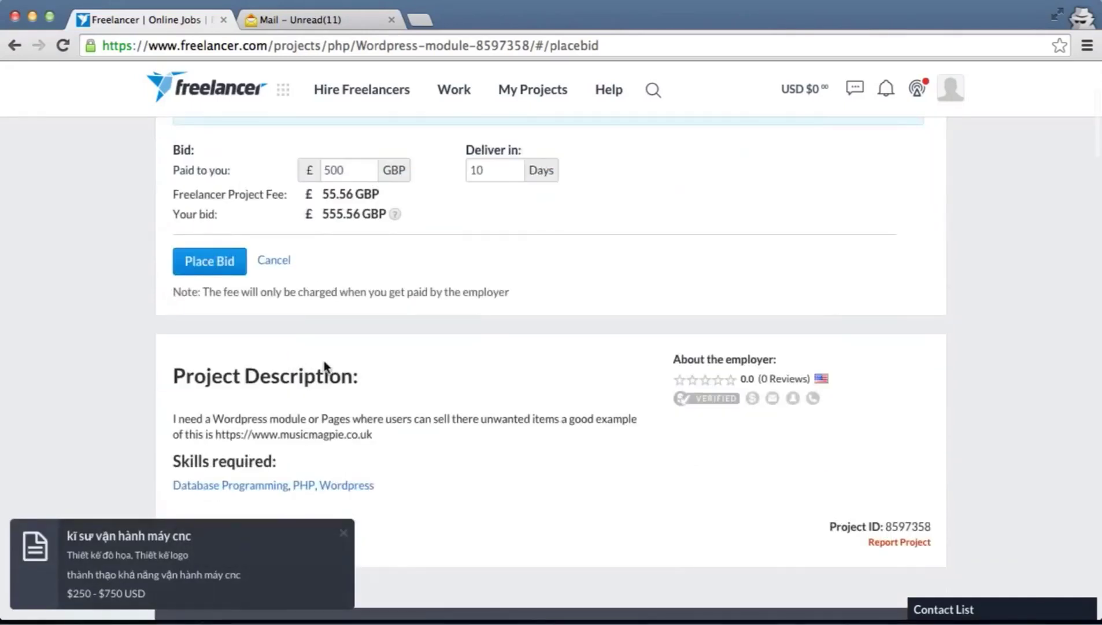
scroll(324, 360, "up", 8)
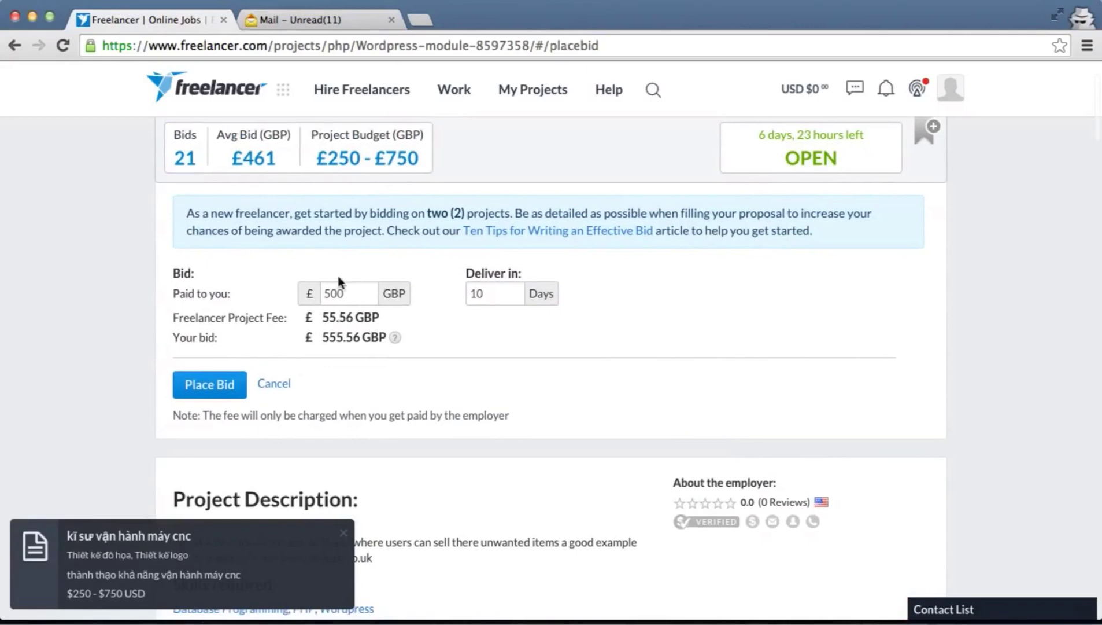
left_click(353, 291)
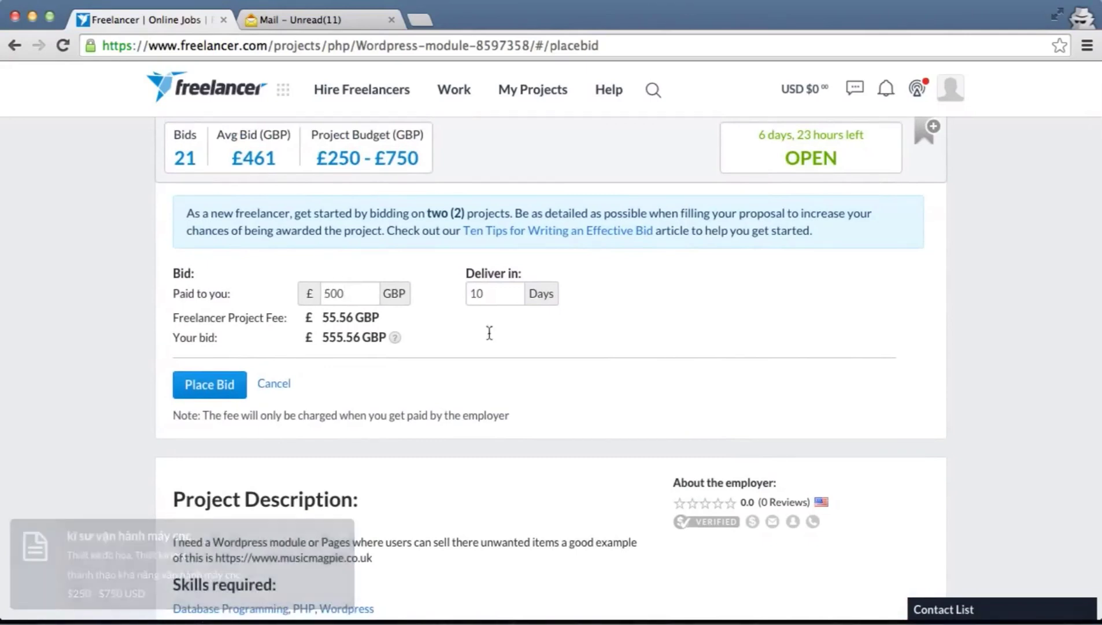
scroll(591, 372, "down", 3)
scroll(593, 381, "down", 8)
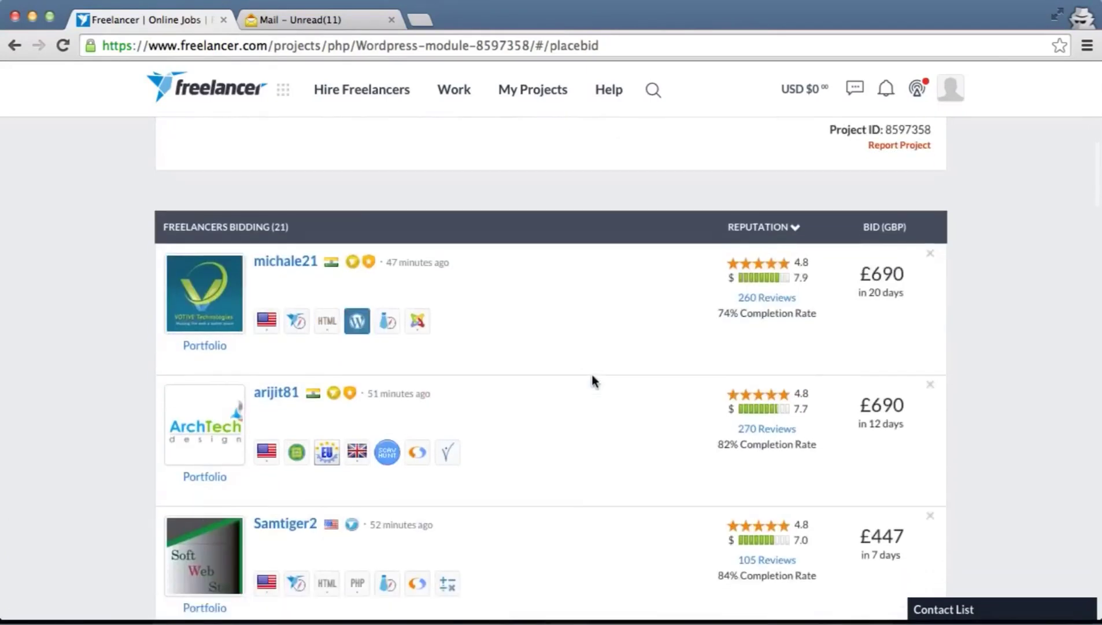
scroll(593, 381, "down", 4)
scroll(593, 380, "down", 7)
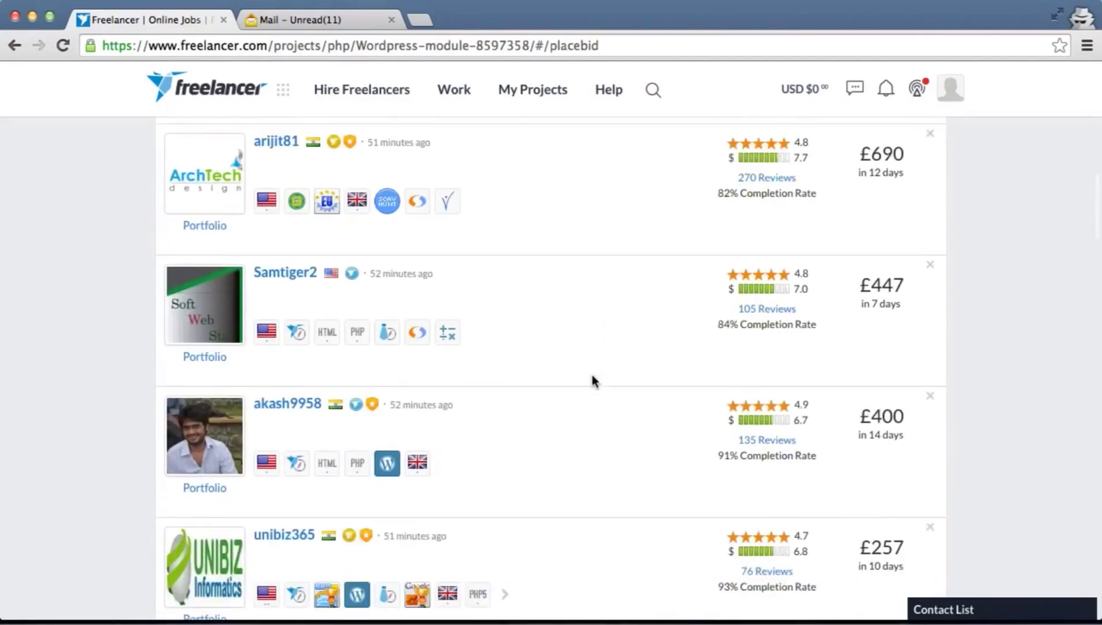
scroll(592, 380, "down", 4)
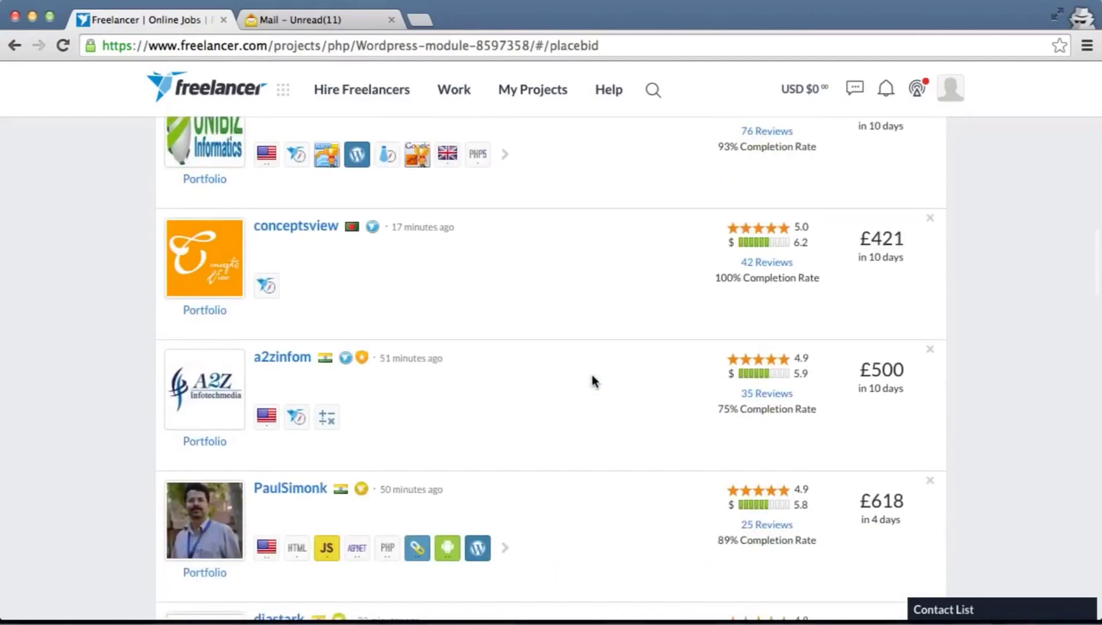
scroll(593, 380, "down", 12)
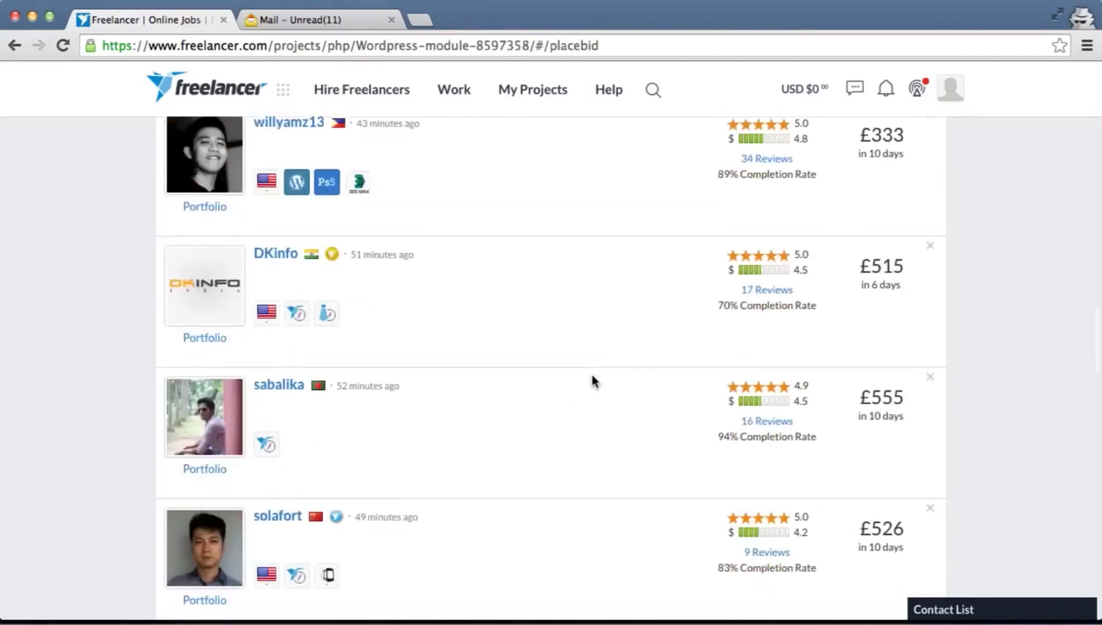
scroll(593, 380, "up", 9)
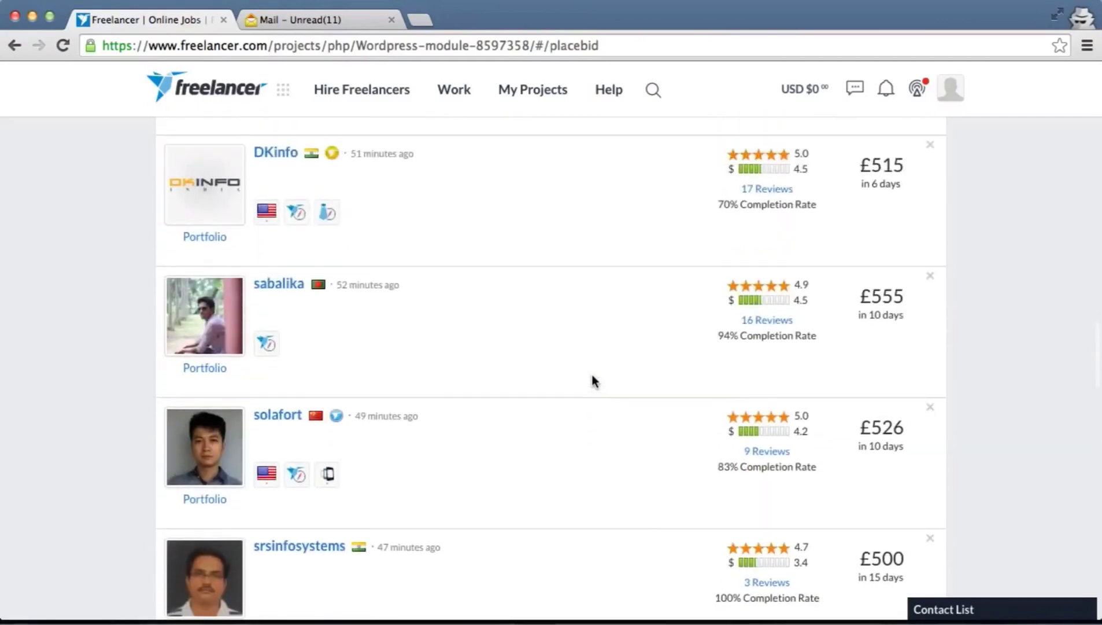
scroll(592, 380, "down", 17)
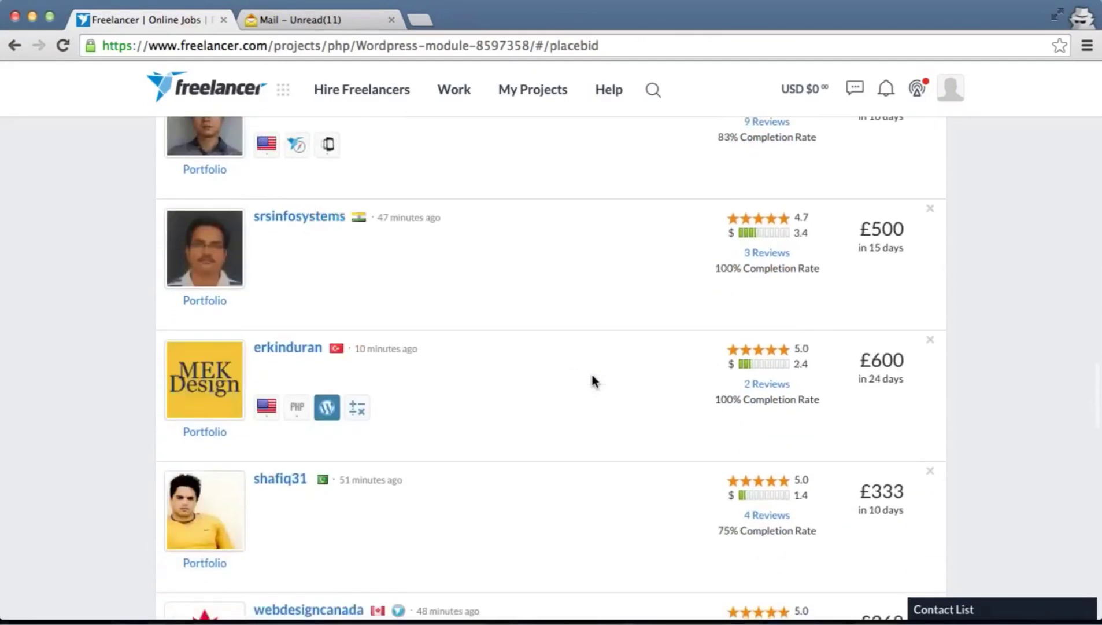
scroll(593, 381, "down", 8)
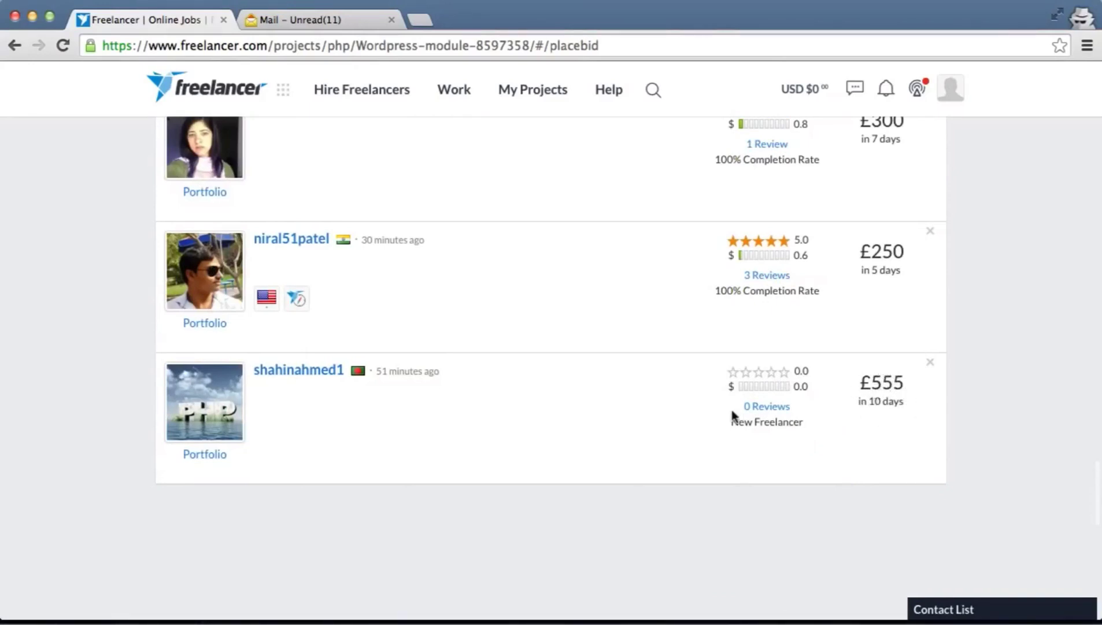
scroll(732, 415, "up", 2)
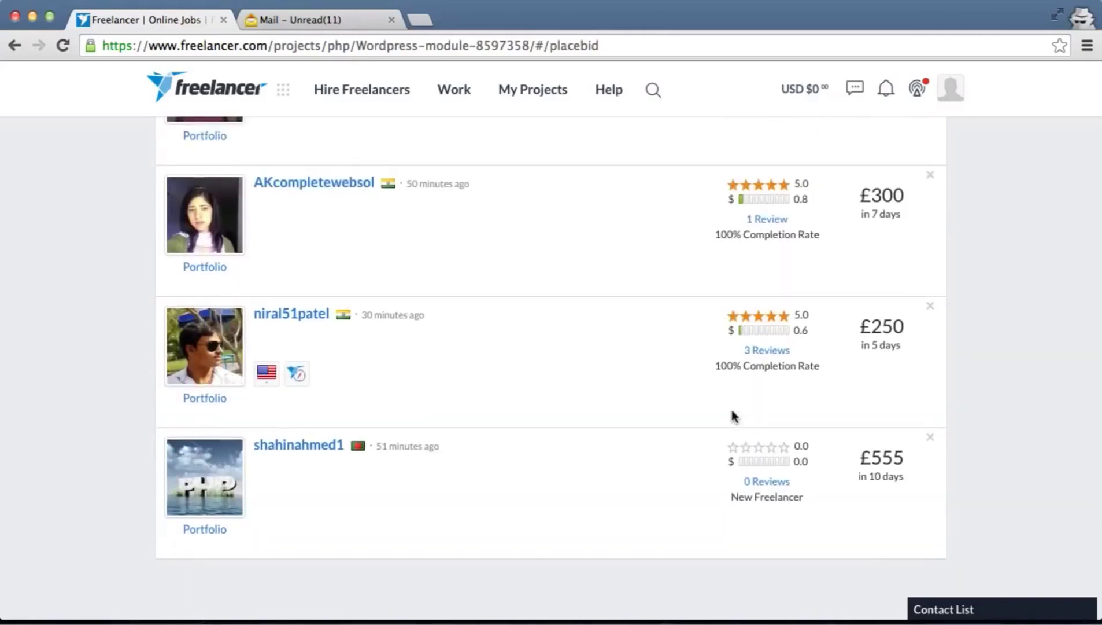
scroll(732, 415, "up", 2)
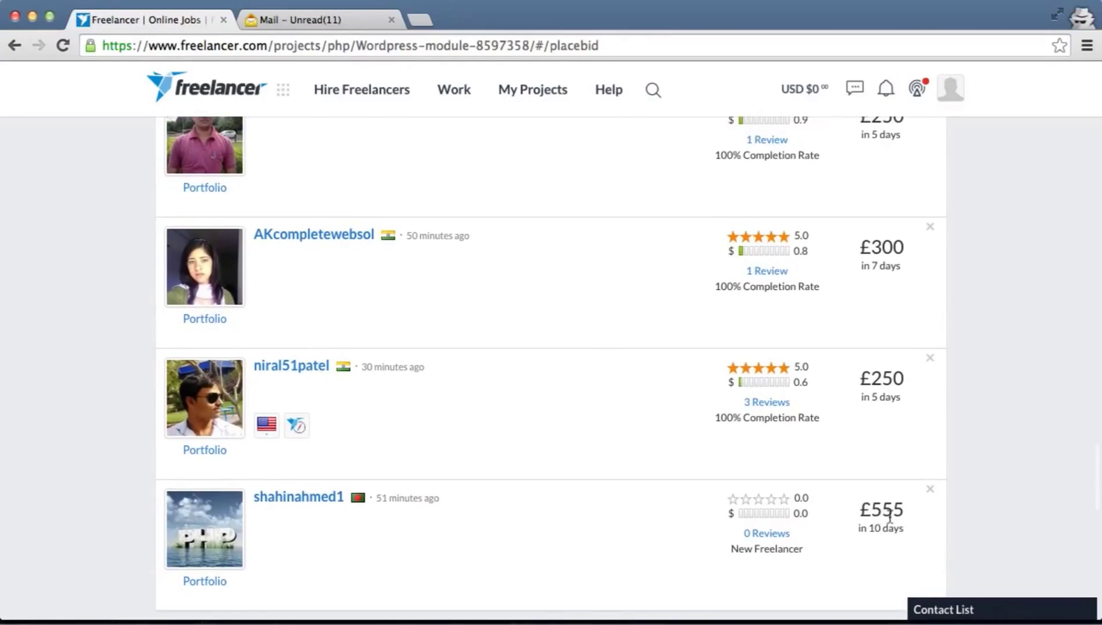
scroll(890, 516, "up", 5)
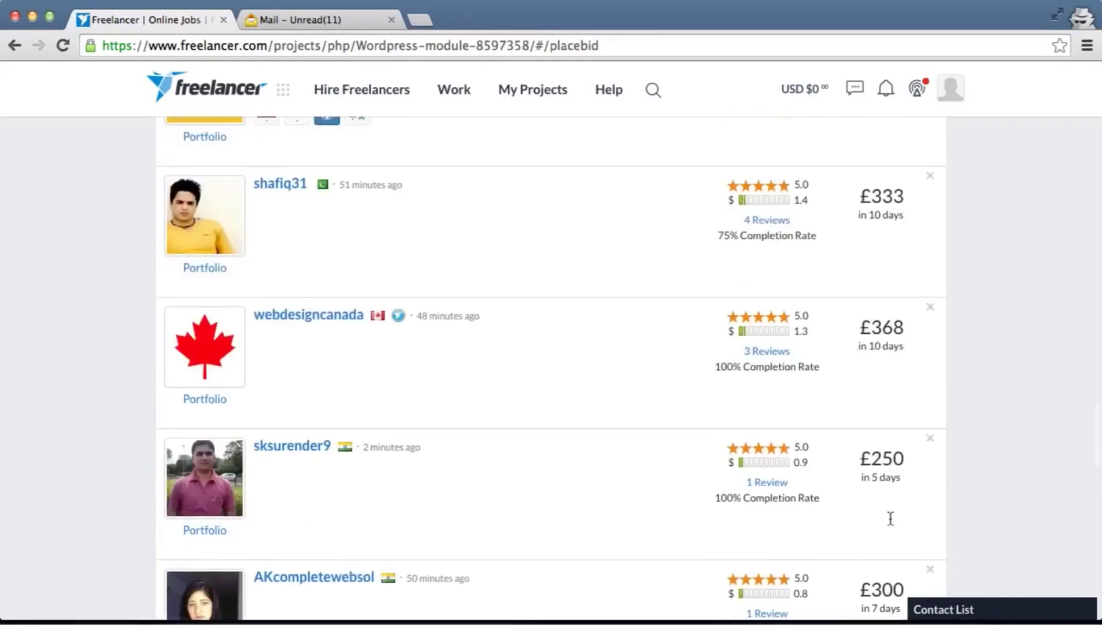
scroll(891, 517, "up", 10)
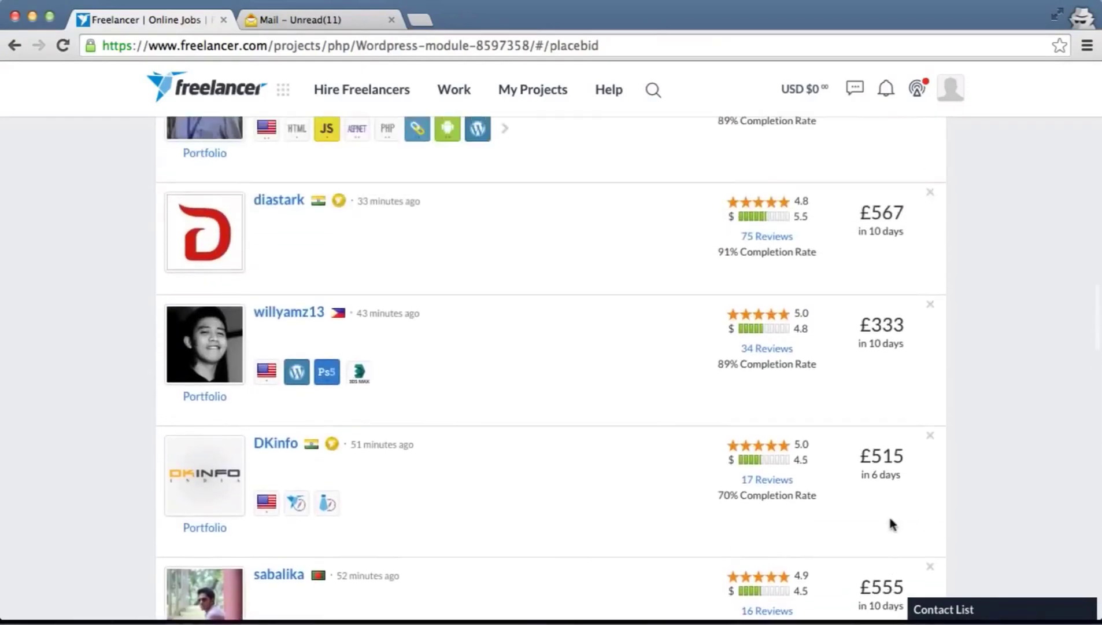
scroll(889, 515, "up", 3)
scroll(850, 282, "up", 1)
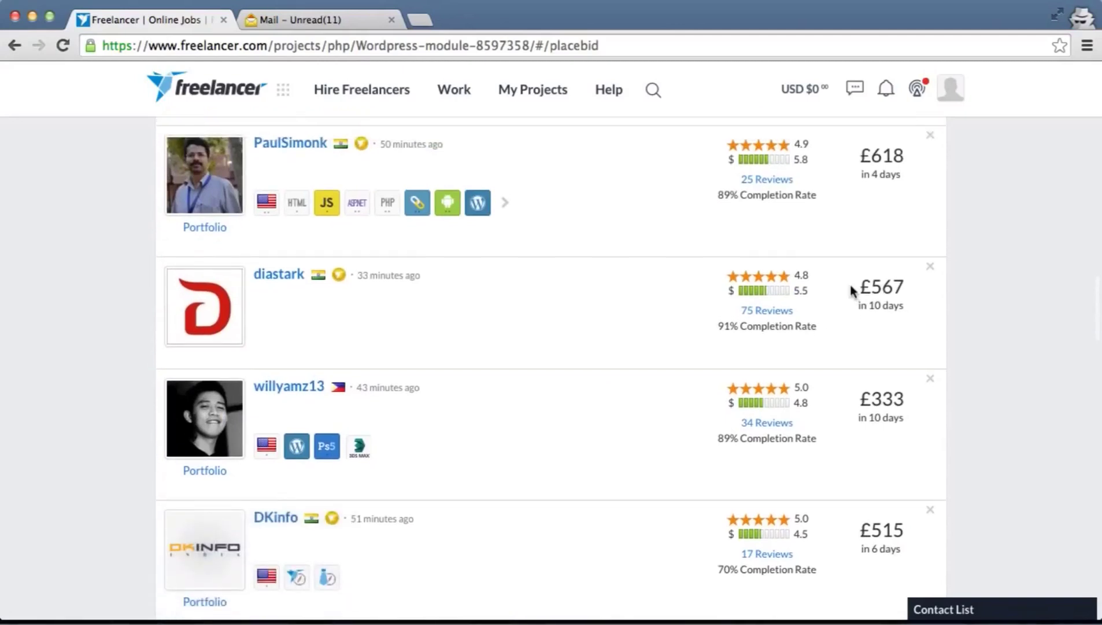
scroll(851, 287, "up", 2)
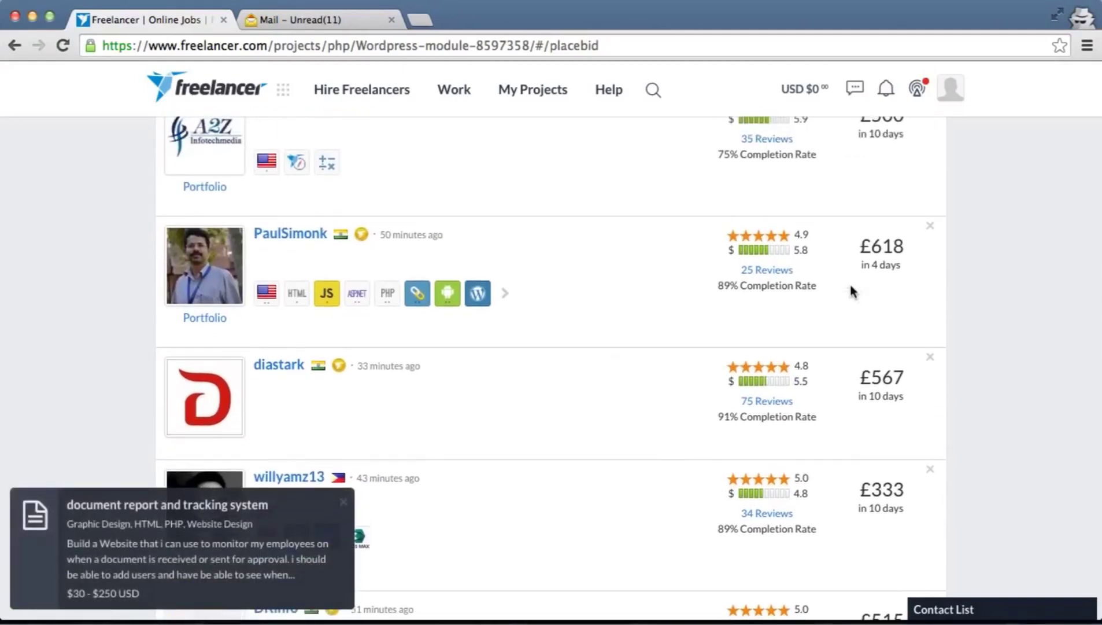
scroll(850, 283, "up", 2)
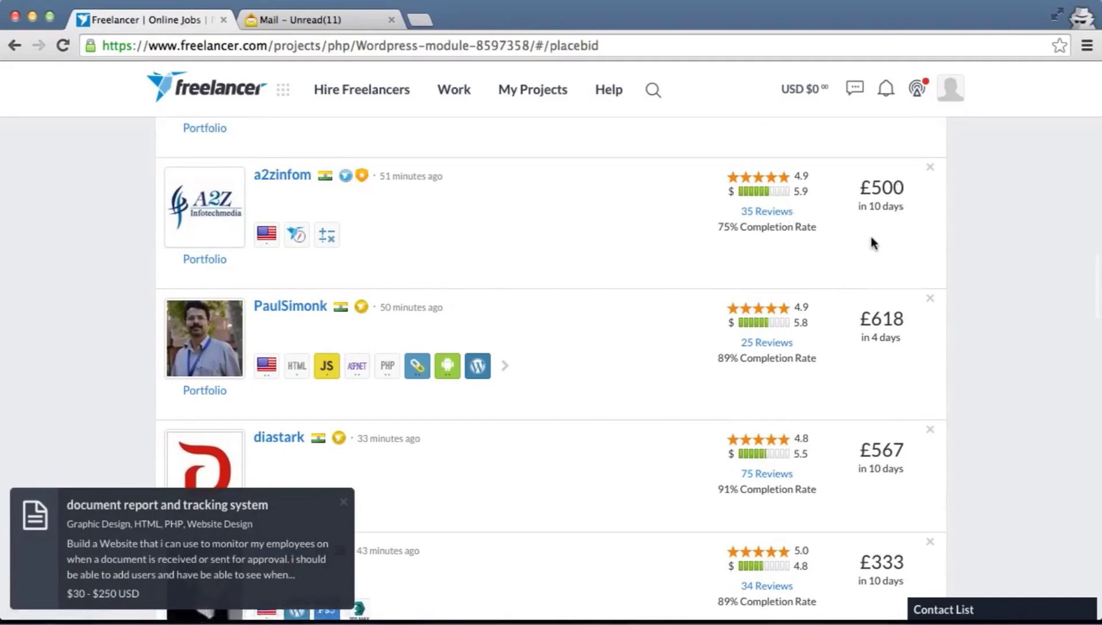
scroll(870, 236, "down", 10)
scroll(872, 242, "down", 20)
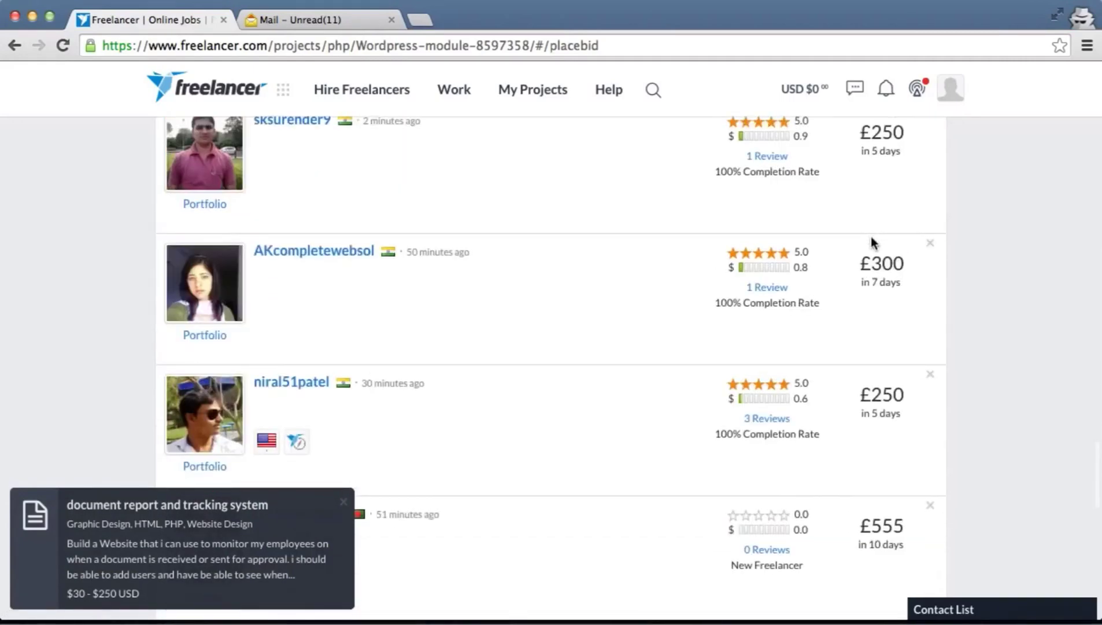
scroll(873, 243, "up", 5)
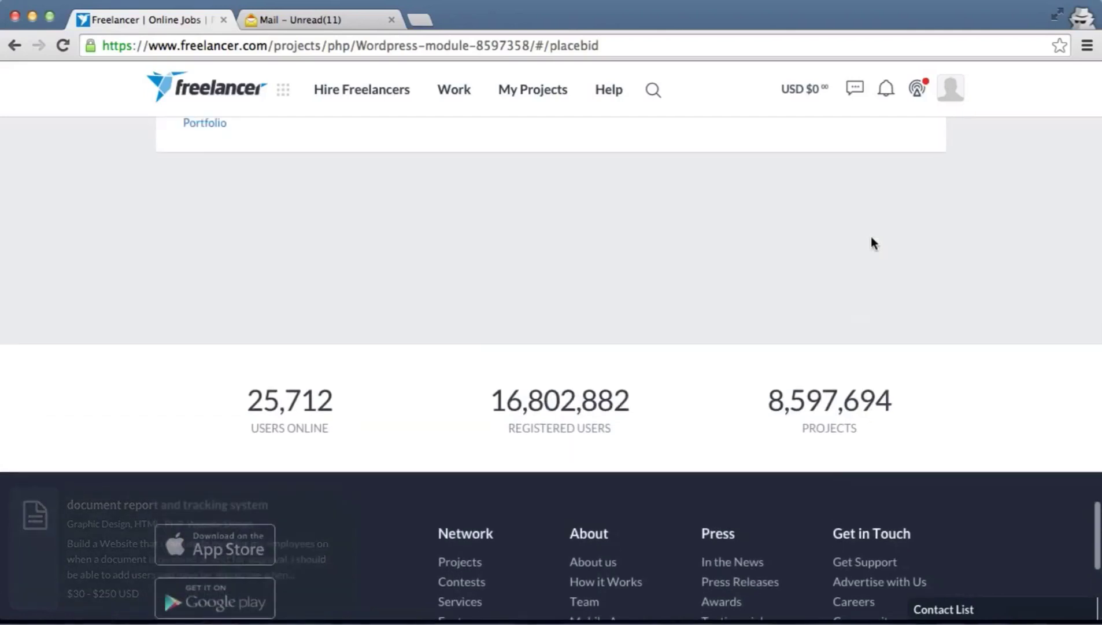
scroll(874, 242, "up", 1)
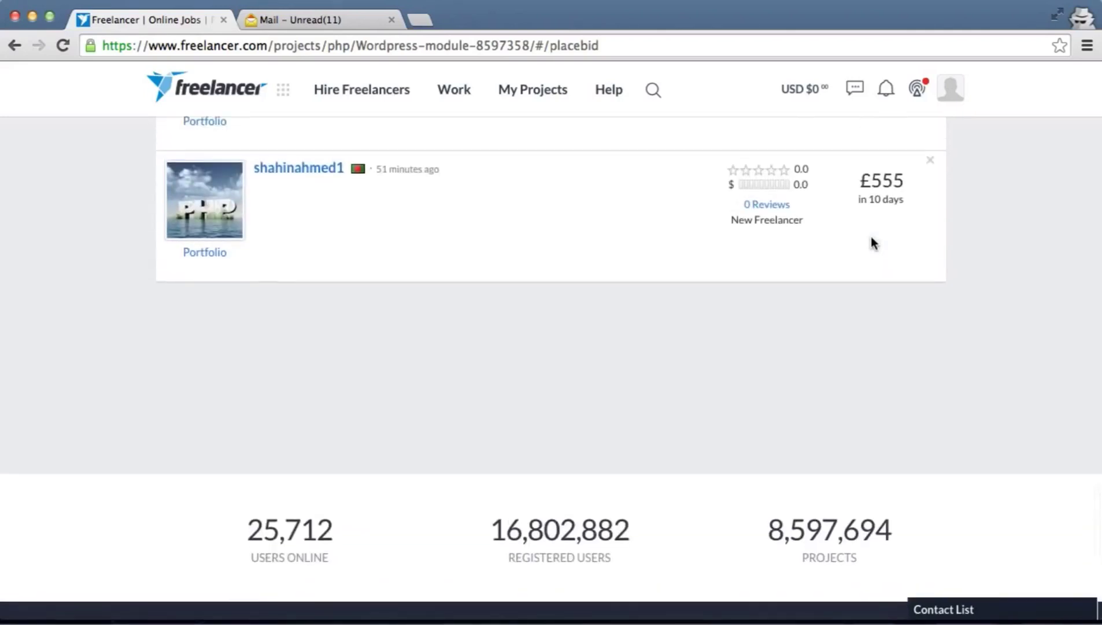
scroll(873, 243, "up", 9)
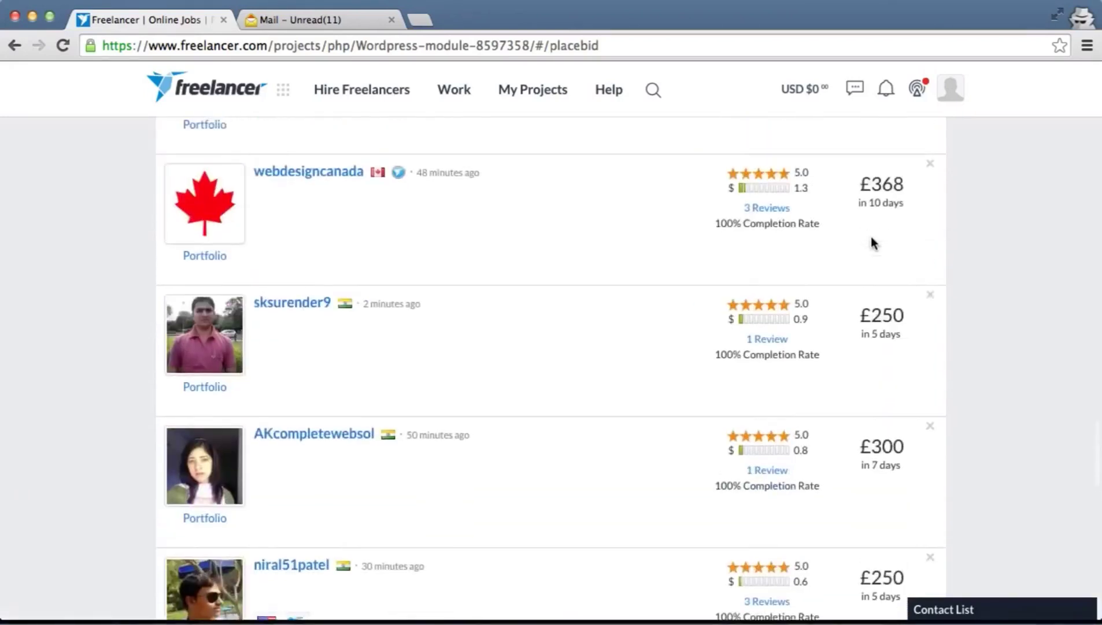
scroll(872, 243, "up", 20)
Replace the 500 bid amount with 250 in the bid form
scroll(872, 244, "up", 10)
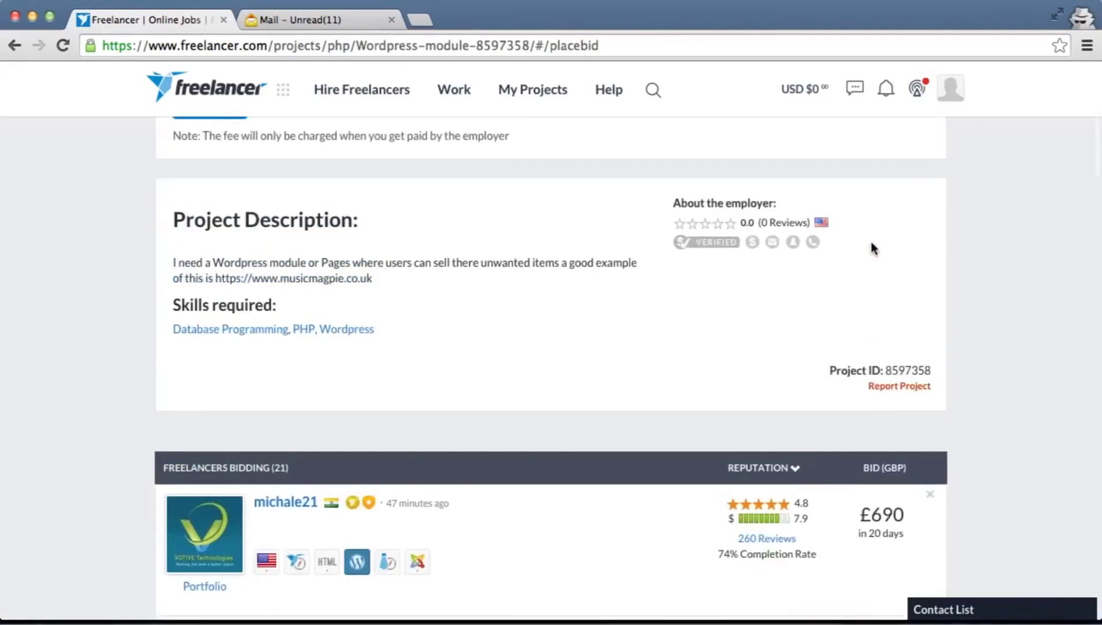
scroll(873, 249, "up", 6)
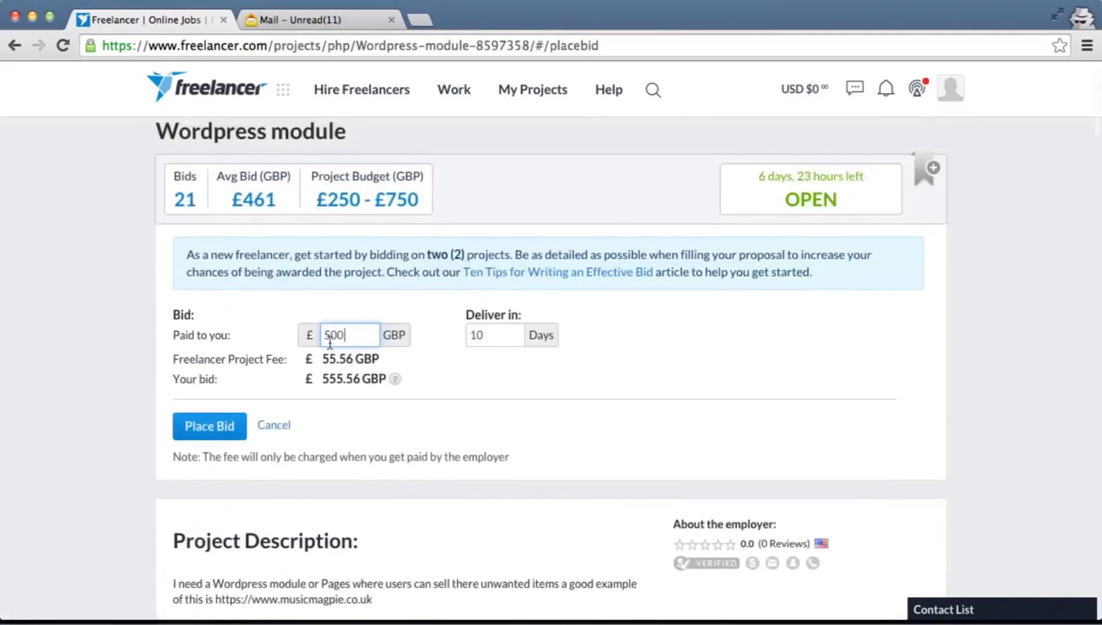
left_click_drag(350, 334, 283, 334)
type("250")
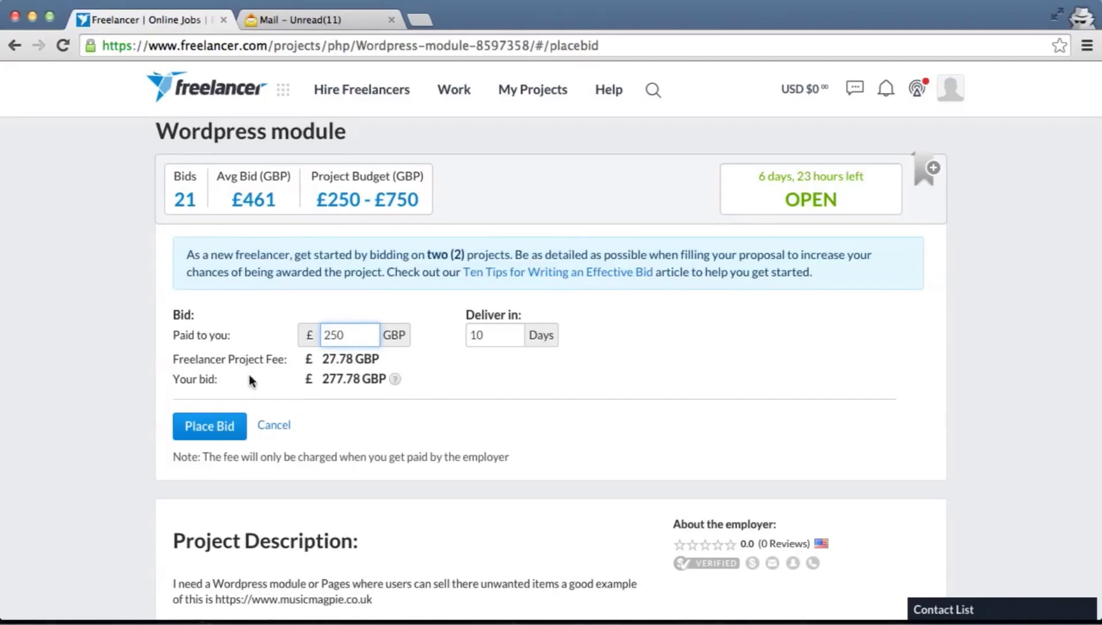
Correct the 'Paid to you' amount to £225, giving a £25 fee and £250 total bid
scroll(489, 419, "down", 3)
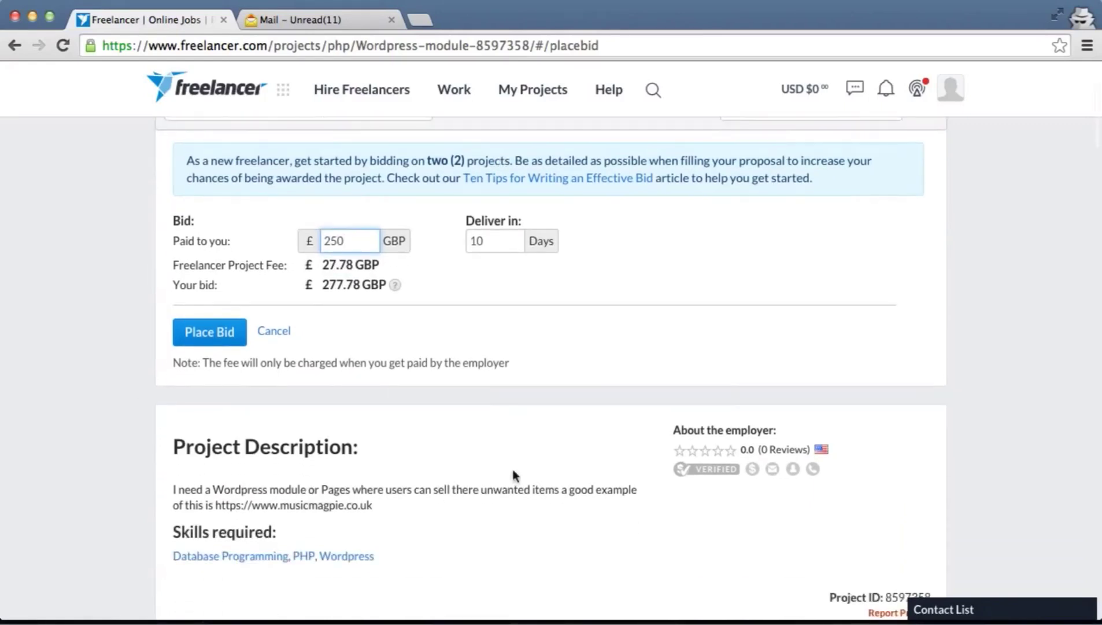
scroll(532, 540, "down", 3)
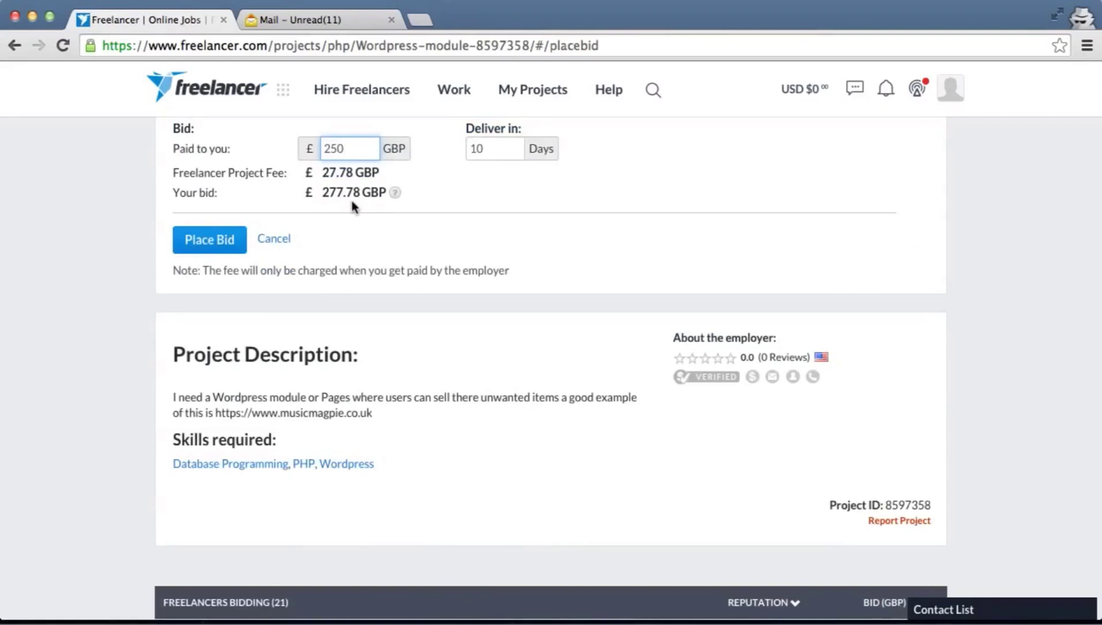
double_click(335, 149)
scroll(319, 148, "up", 3)
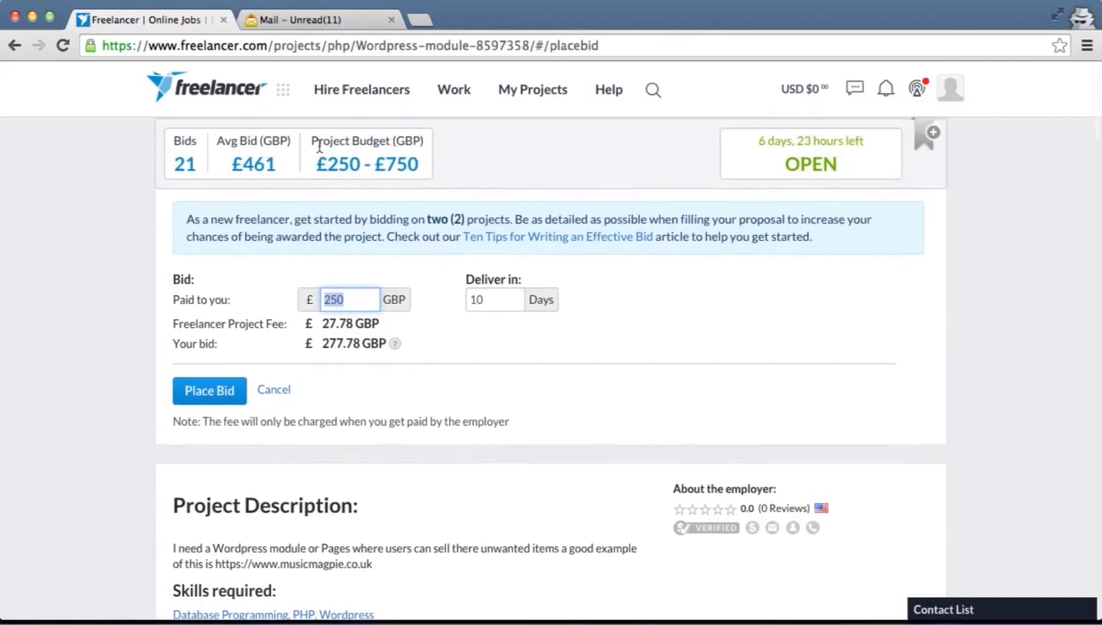
type("2")
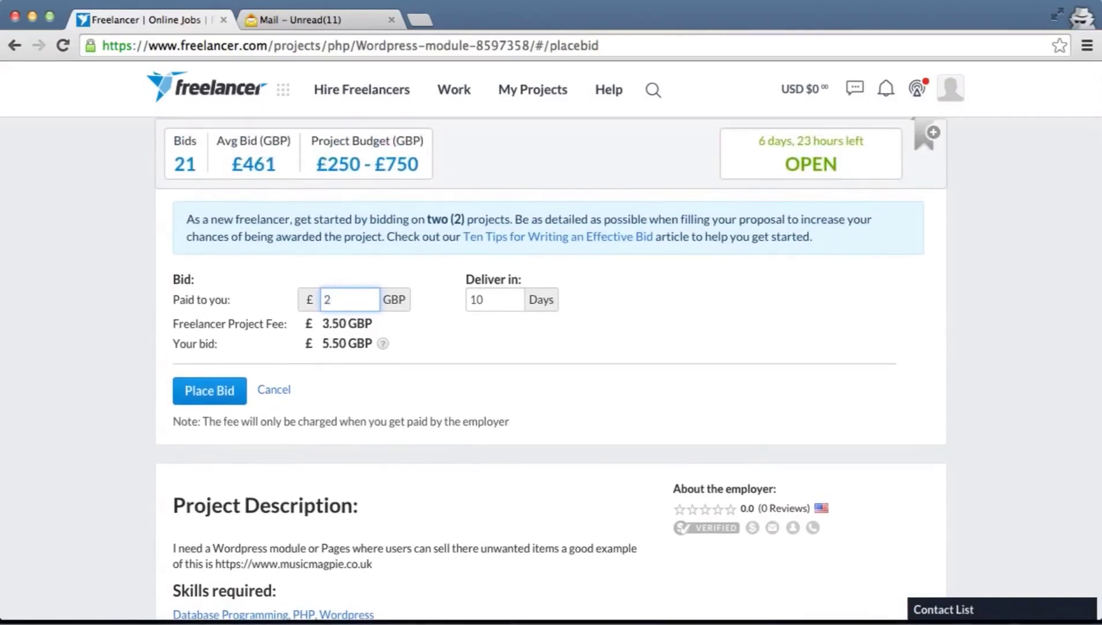
type("35")
key("BackSpace")
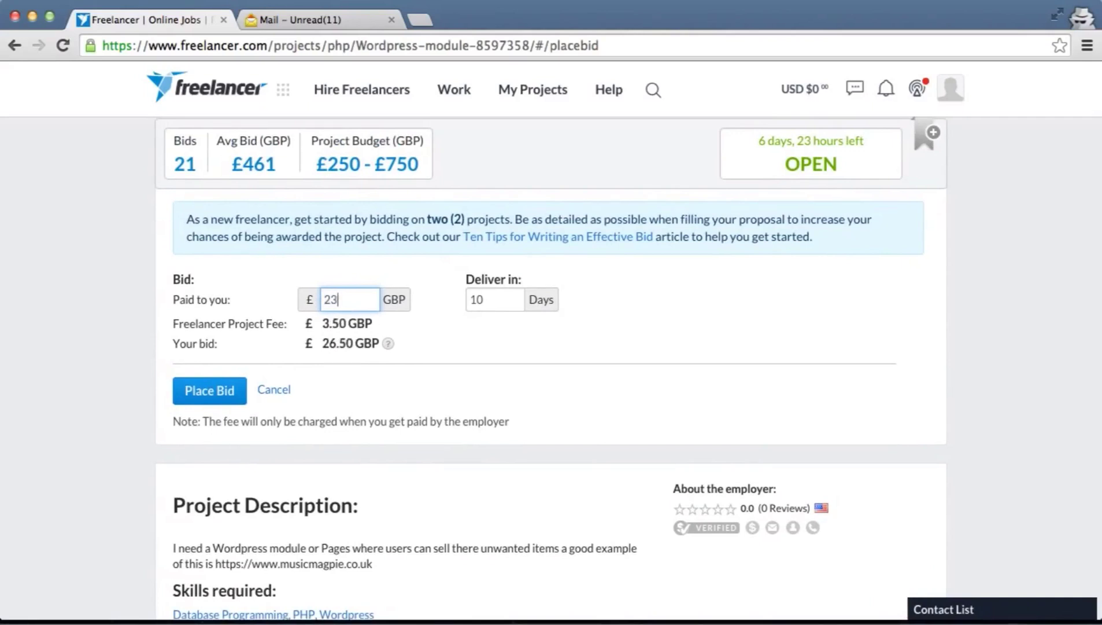
type("0")
key("BackSpace")
key("BackSpace")
type("25")
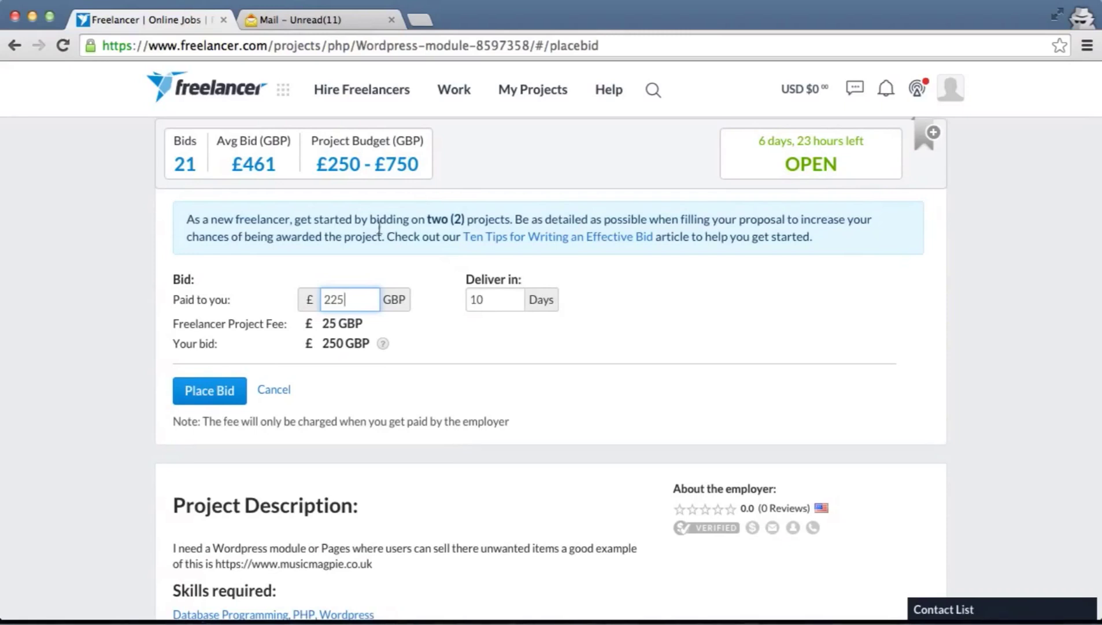
scroll(488, 391, "down", 2)
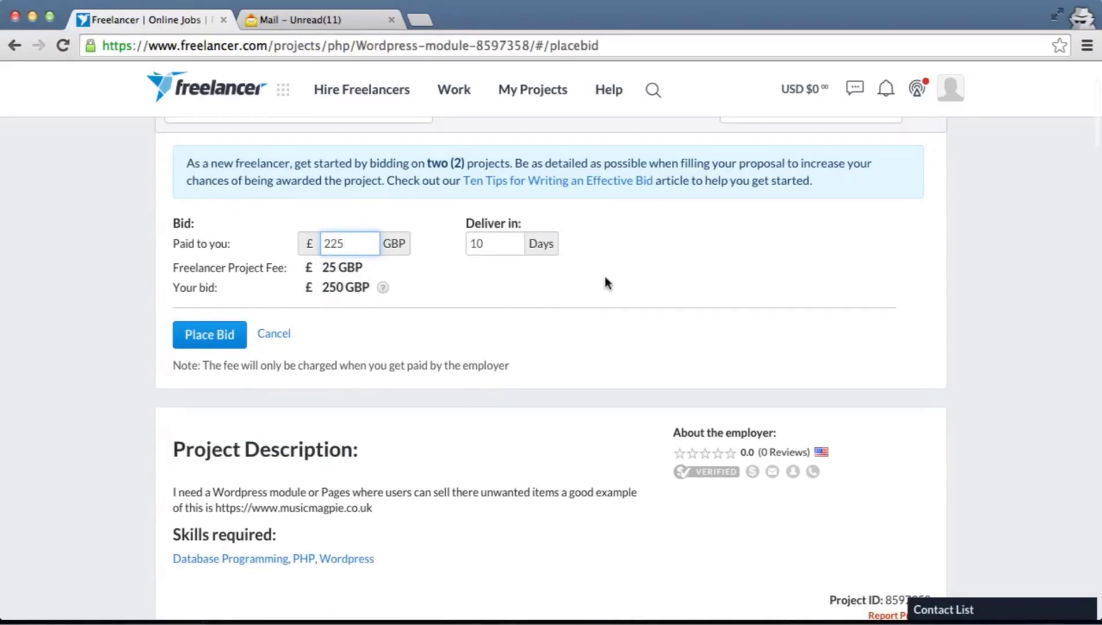
Change the bid's 'Deliver in' value from 10 to 4 days, keeping the £250 total
scroll(682, 289, "down", 10)
scroll(682, 286, "down", 10)
scroll(683, 290, "down", 12)
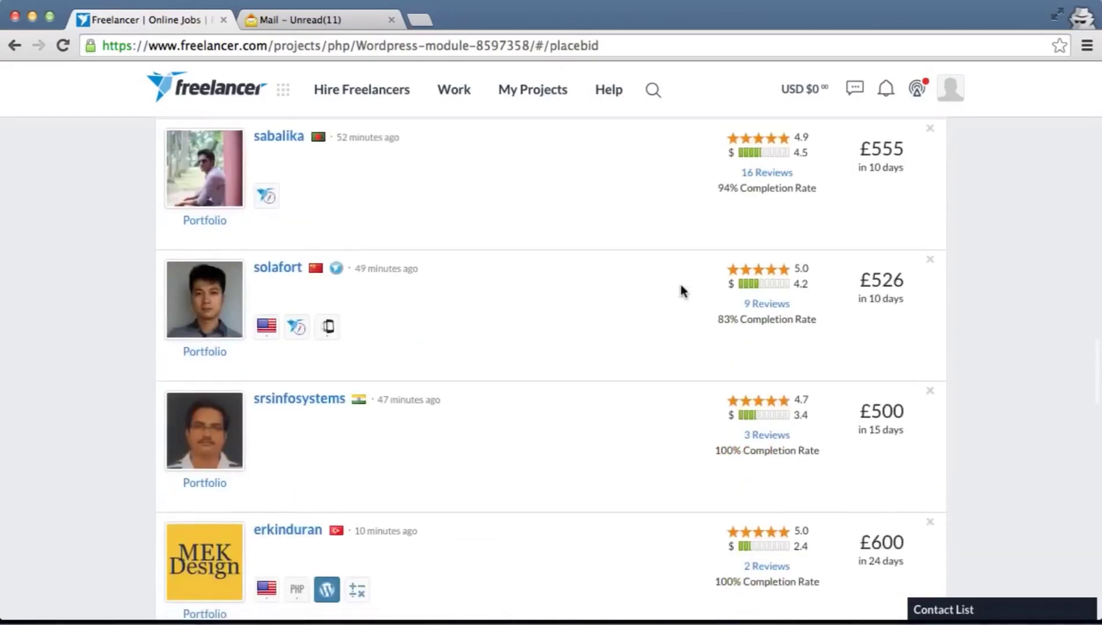
scroll(682, 289, "down", 6)
scroll(682, 291, "down", 10)
scroll(682, 291, "up", 20)
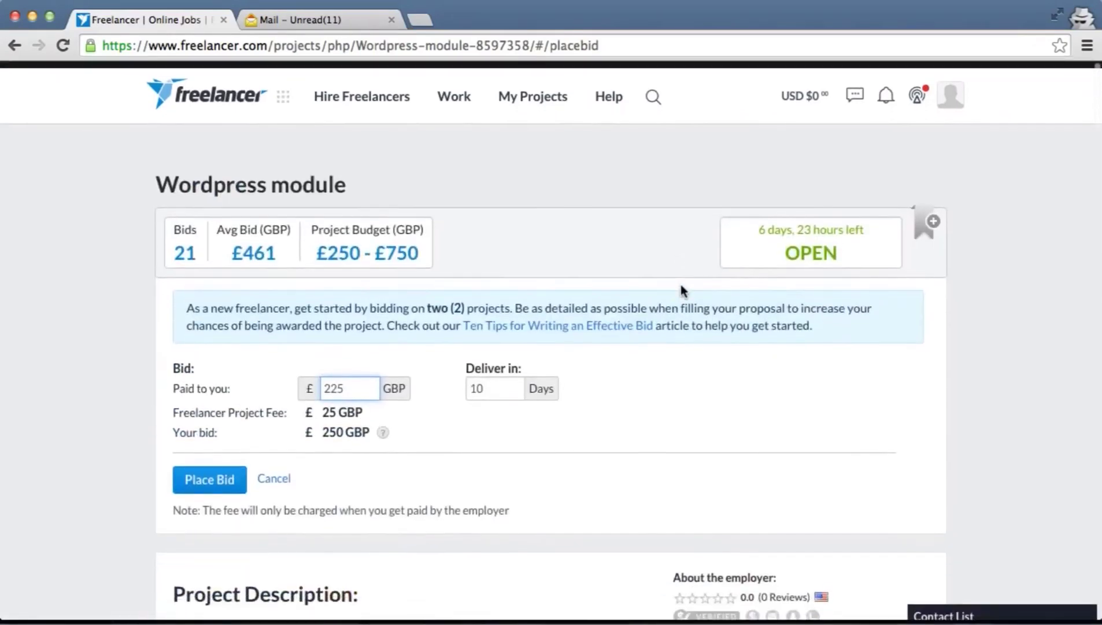
scroll(681, 286, "down", 3)
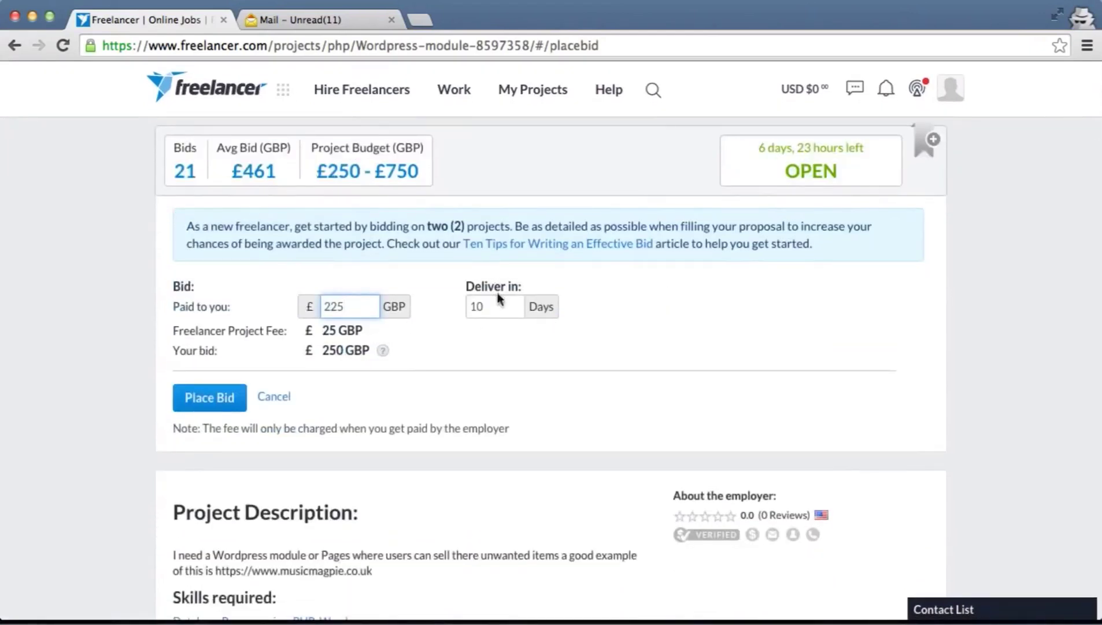
key("Tab")
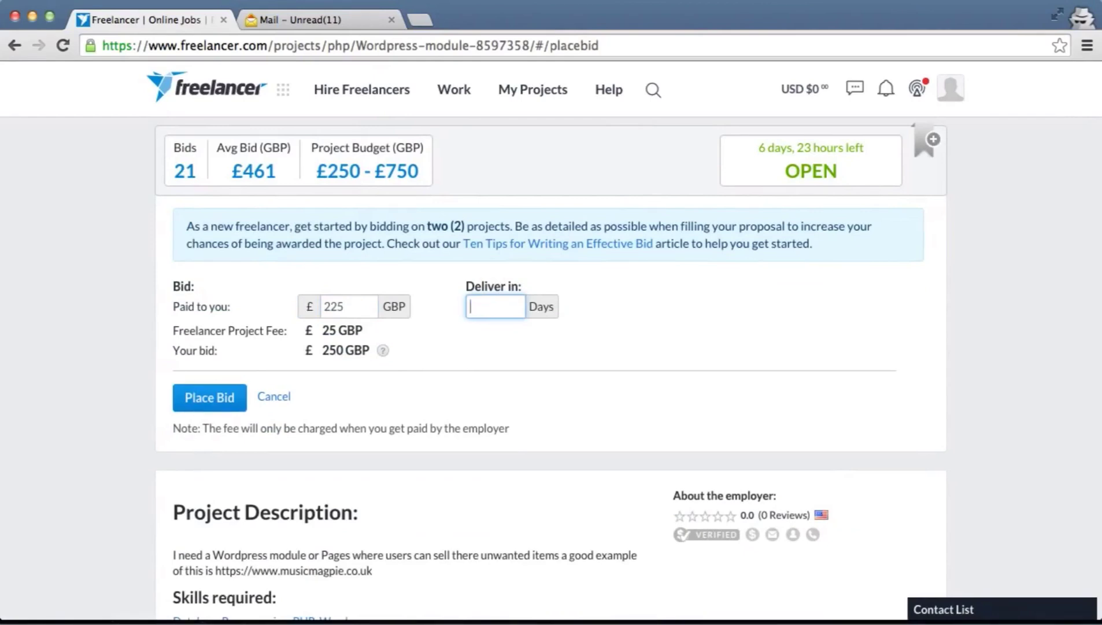
scroll(536, 349, "down", 3)
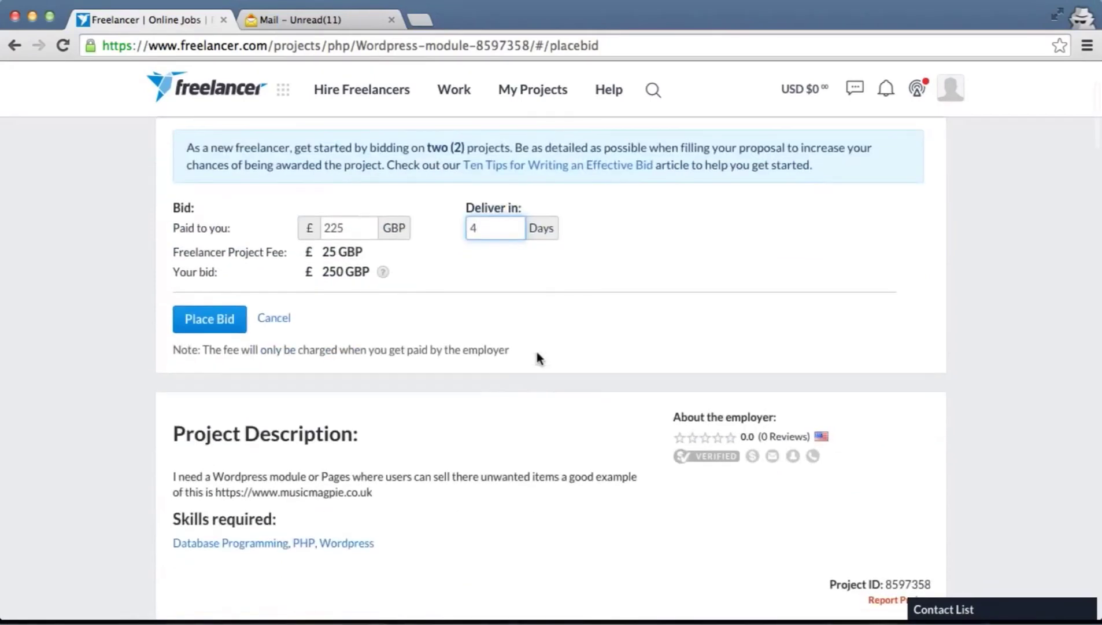
scroll(635, 416, "down", 15)
scroll(635, 415, "down", 6)
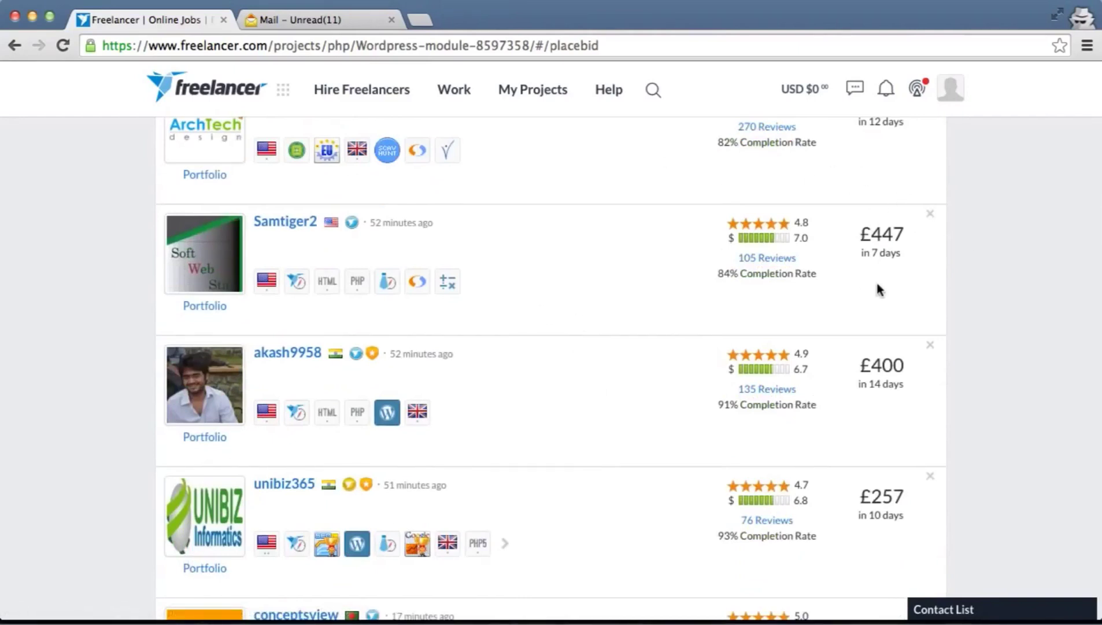
left_click_drag(716, 274, 732, 276)
scroll(629, 205, "up", 3)
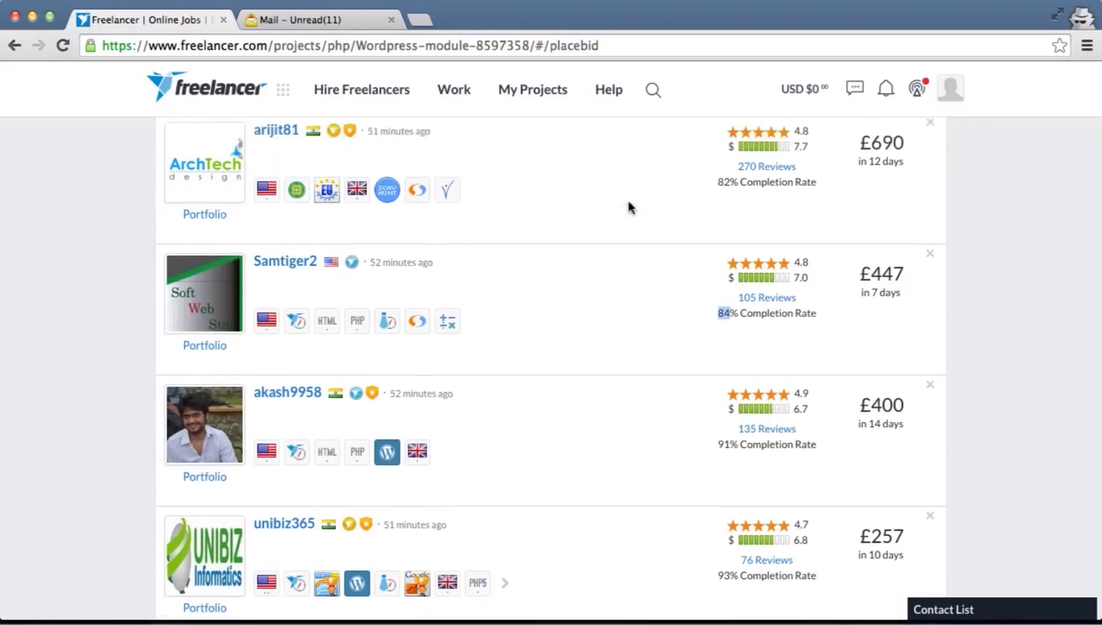
scroll(629, 204, "up", 5)
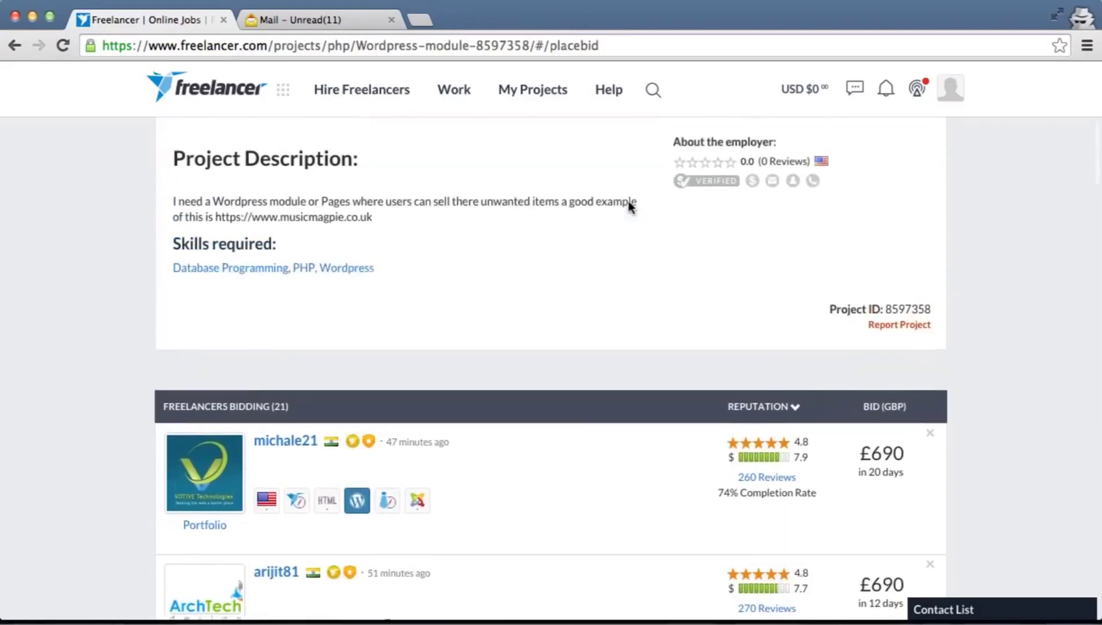
scroll(631, 207, "up", 3)
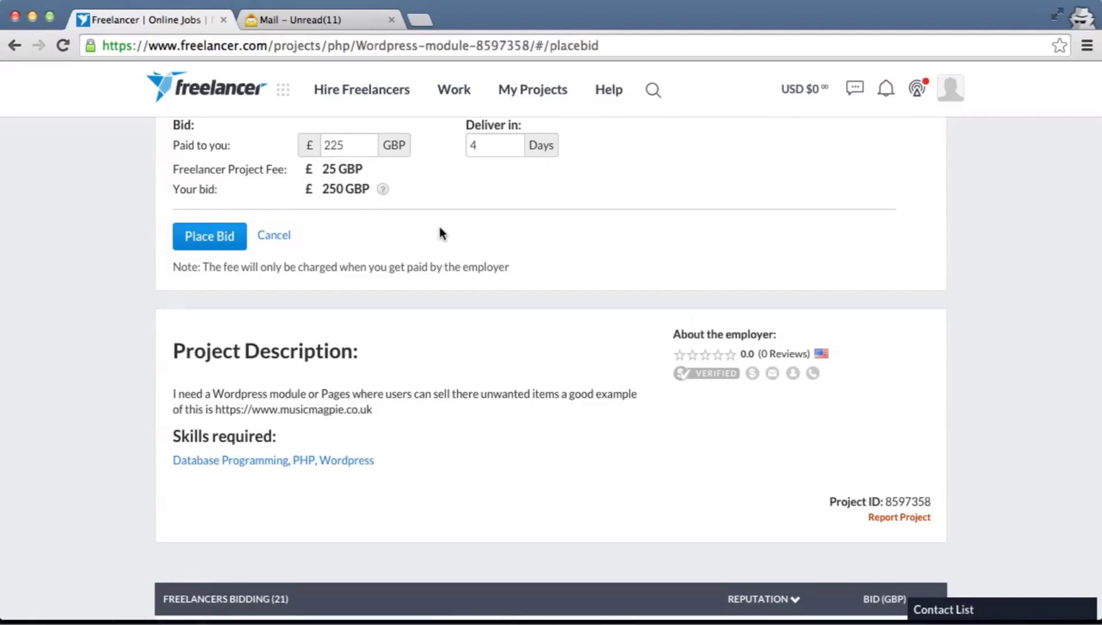
scroll(439, 228, "up", 1)
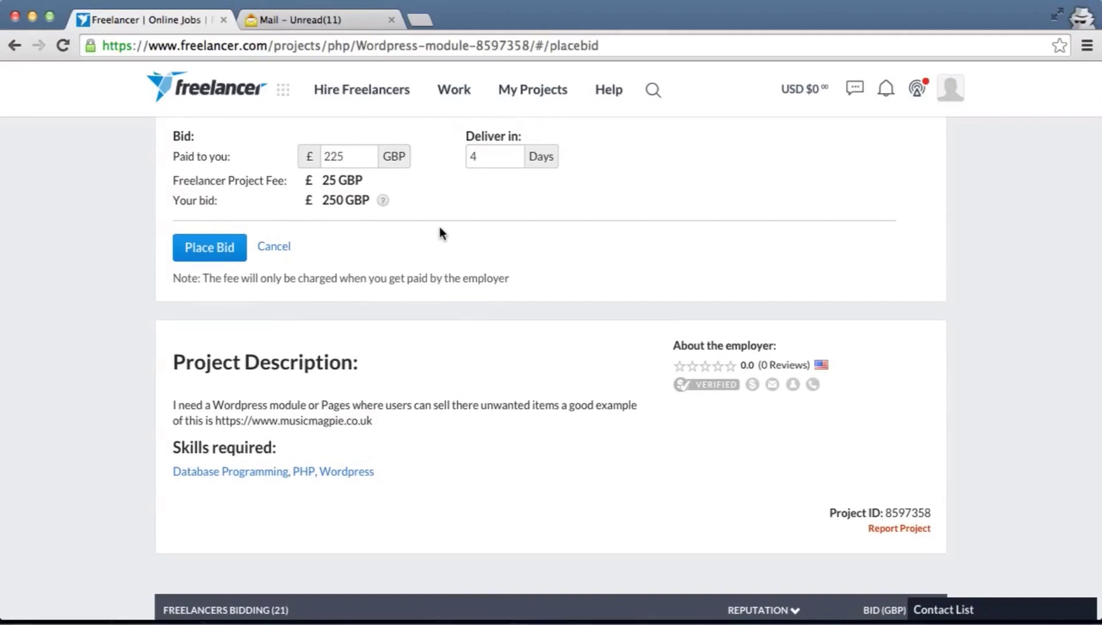
scroll(439, 228, "down", 3)
scroll(439, 232, "down", 3)
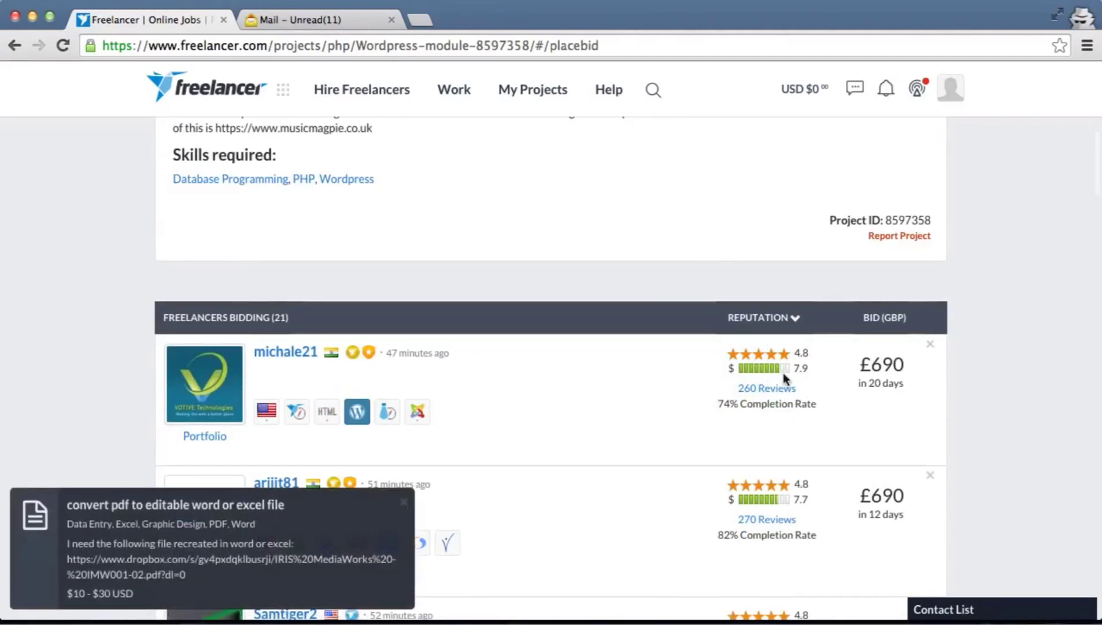
scroll(716, 386, "down", 1)
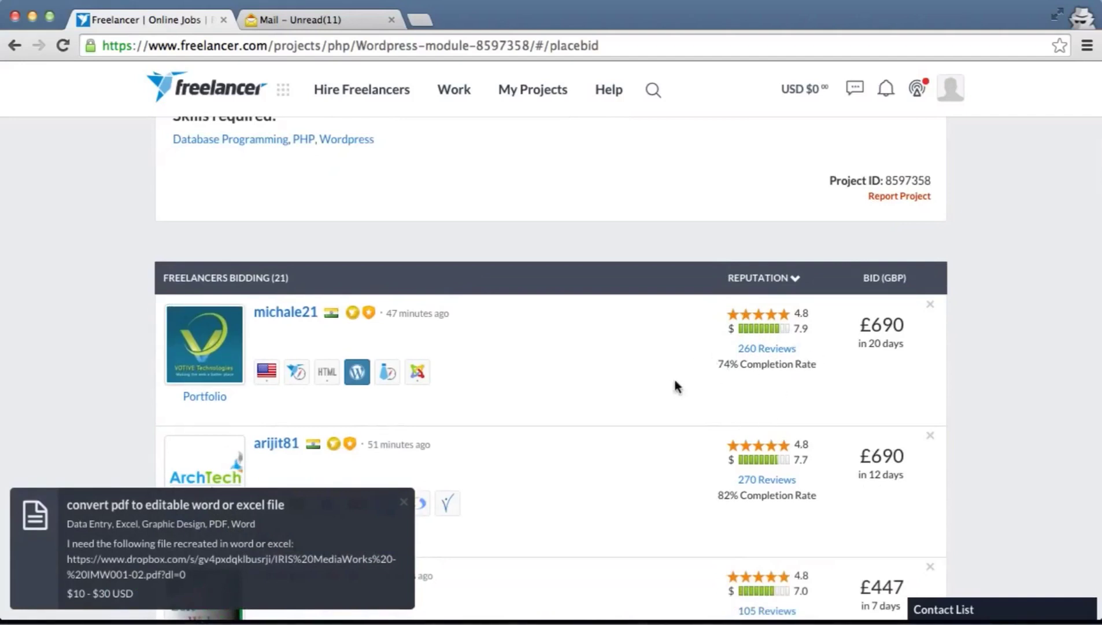
scroll(676, 382, "up", 8)
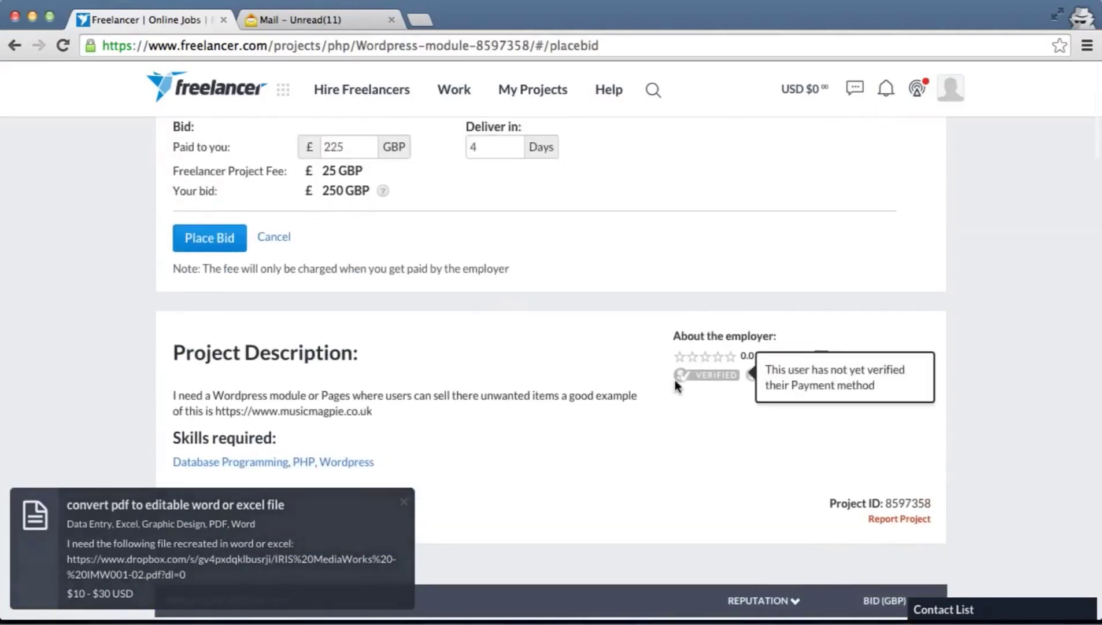
scroll(676, 381, "up", 2)
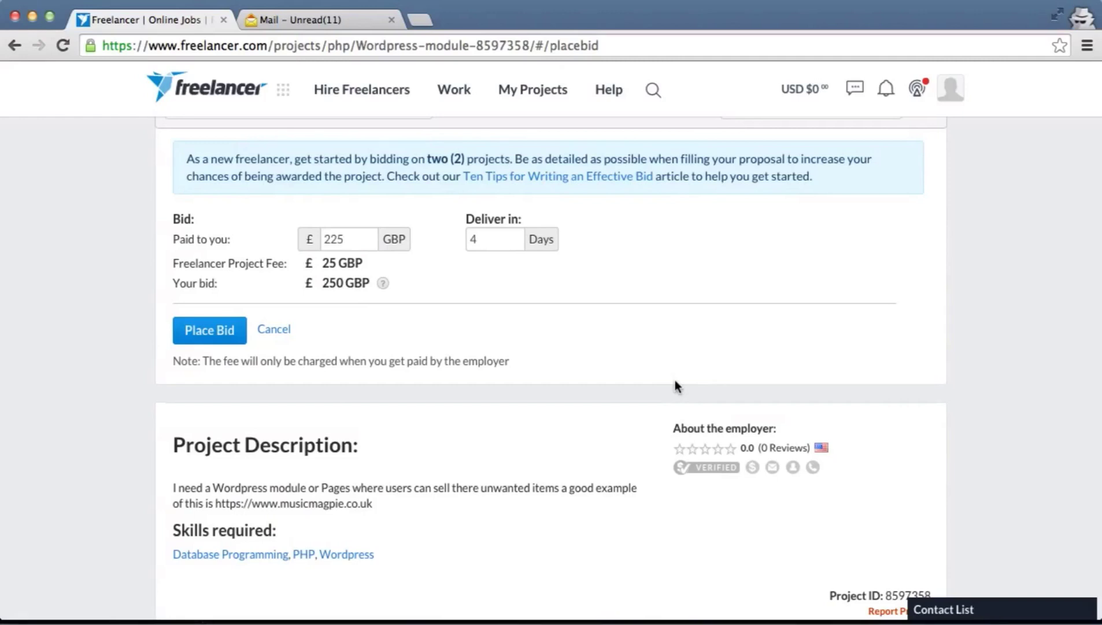
scroll(676, 387, "down", 3)
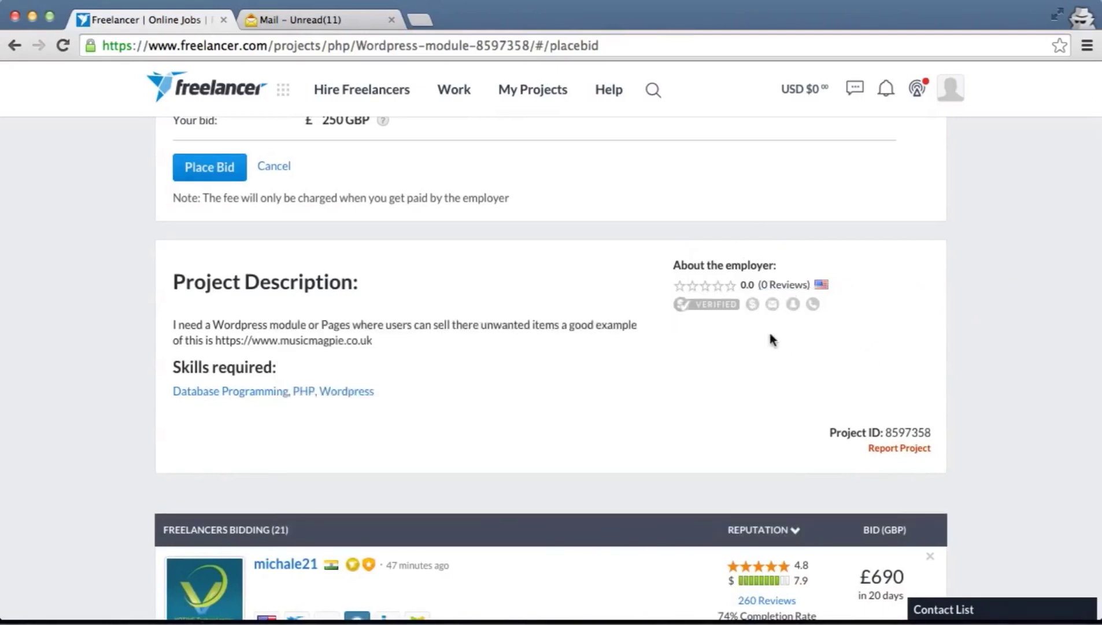
scroll(771, 339, "down", 1)
scroll(772, 339, "down", 3)
scroll(771, 337, "down", 3)
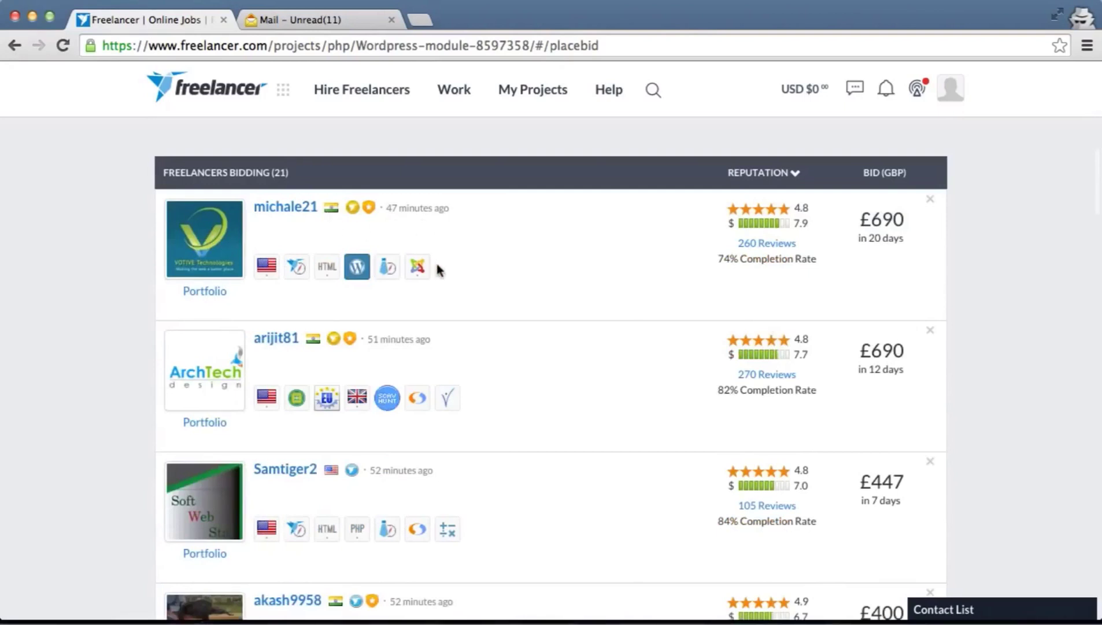
scroll(438, 268, "down", 1)
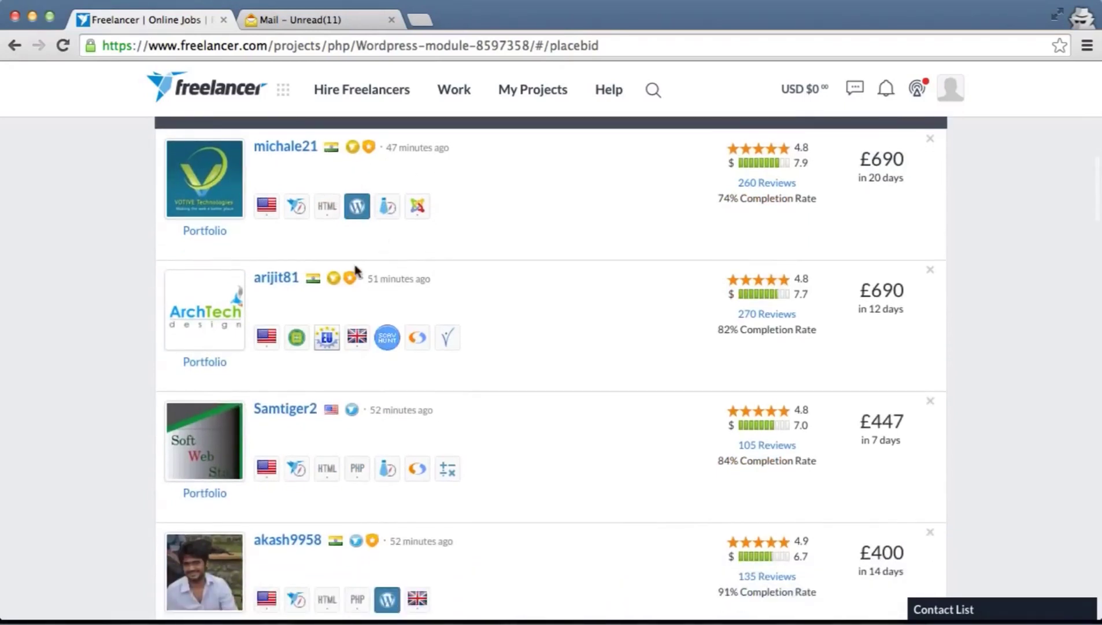
scroll(356, 271, "down", 3)
scroll(355, 269, "down", 2)
scroll(355, 269, "down", 5)
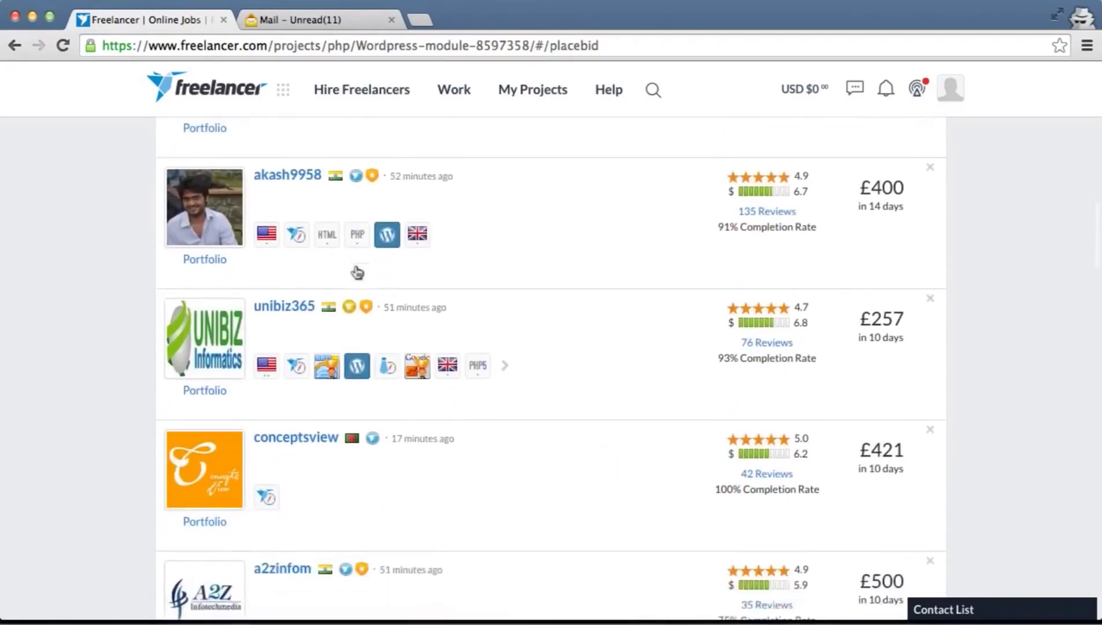
scroll(355, 269, "down", 6)
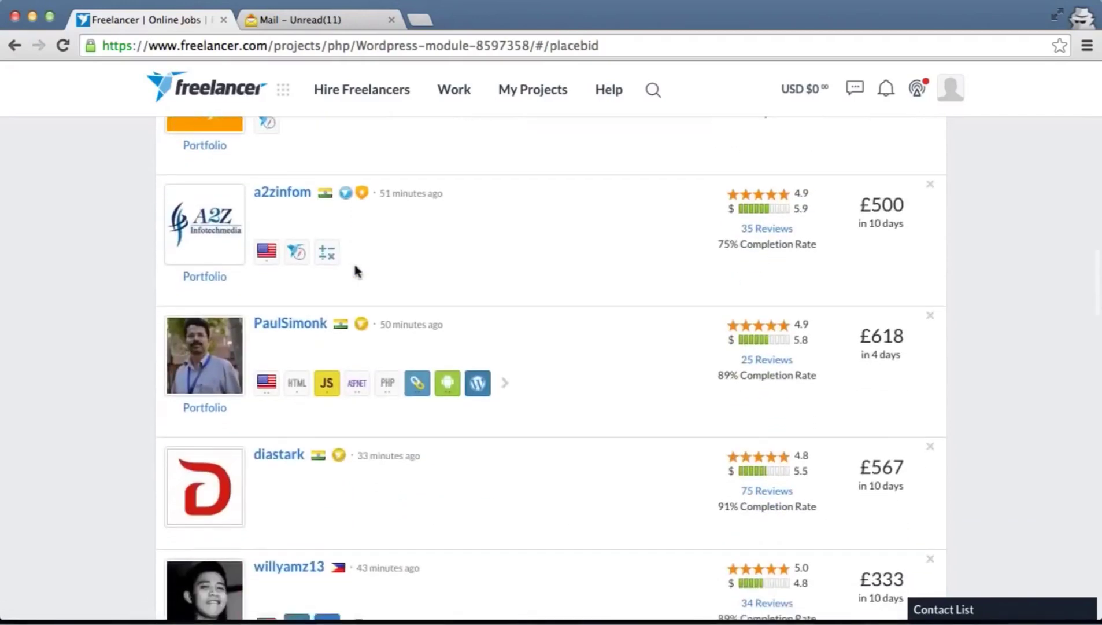
scroll(356, 271, "down", 4)
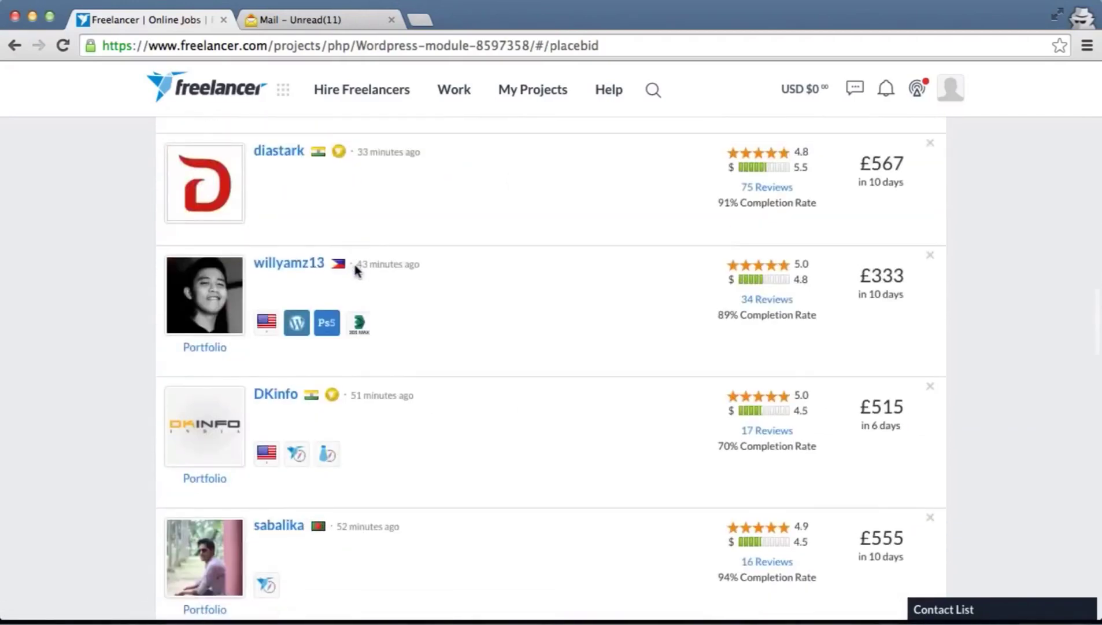
scroll(355, 271, "up", 10)
scroll(356, 270, "up", 5)
scroll(354, 270, "down", 6)
scroll(356, 270, "down", 1)
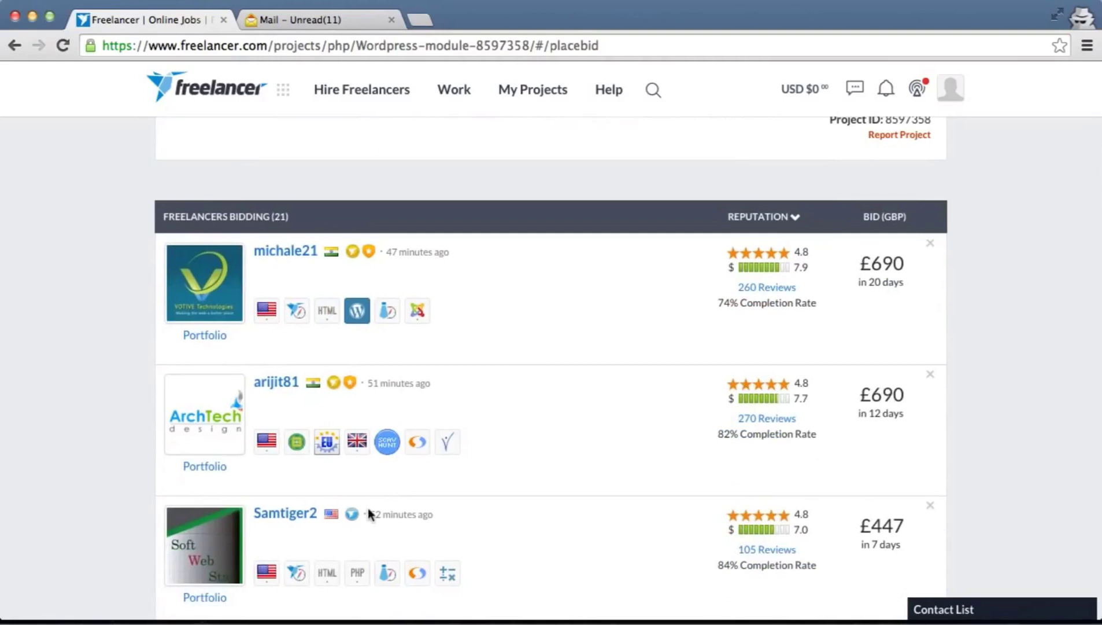
scroll(368, 512, "up", 4)
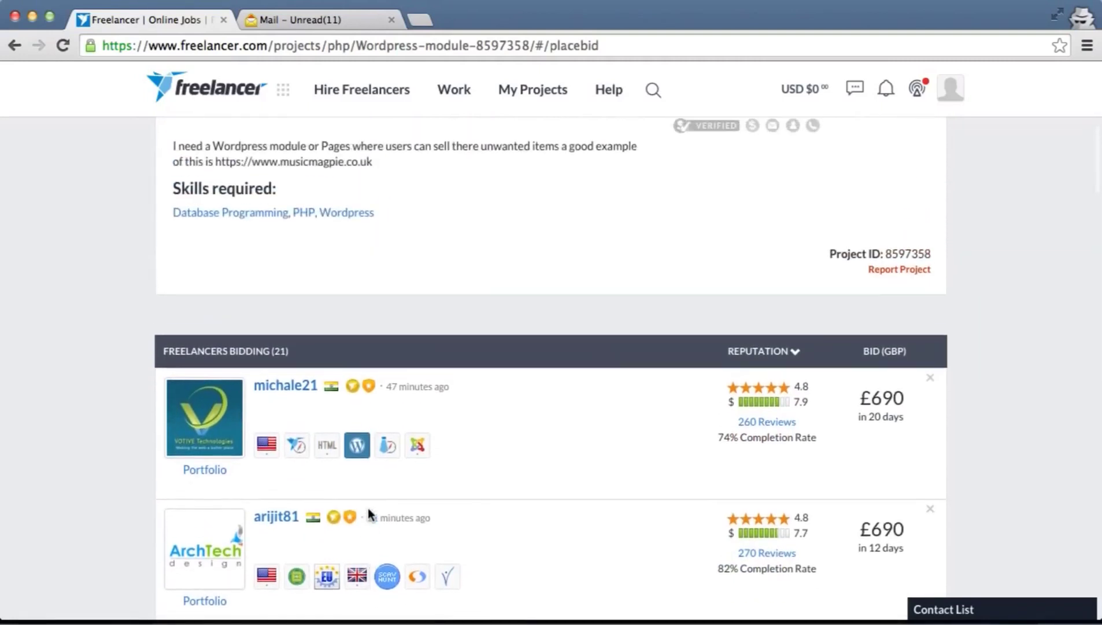
scroll(368, 512, "up", 1)
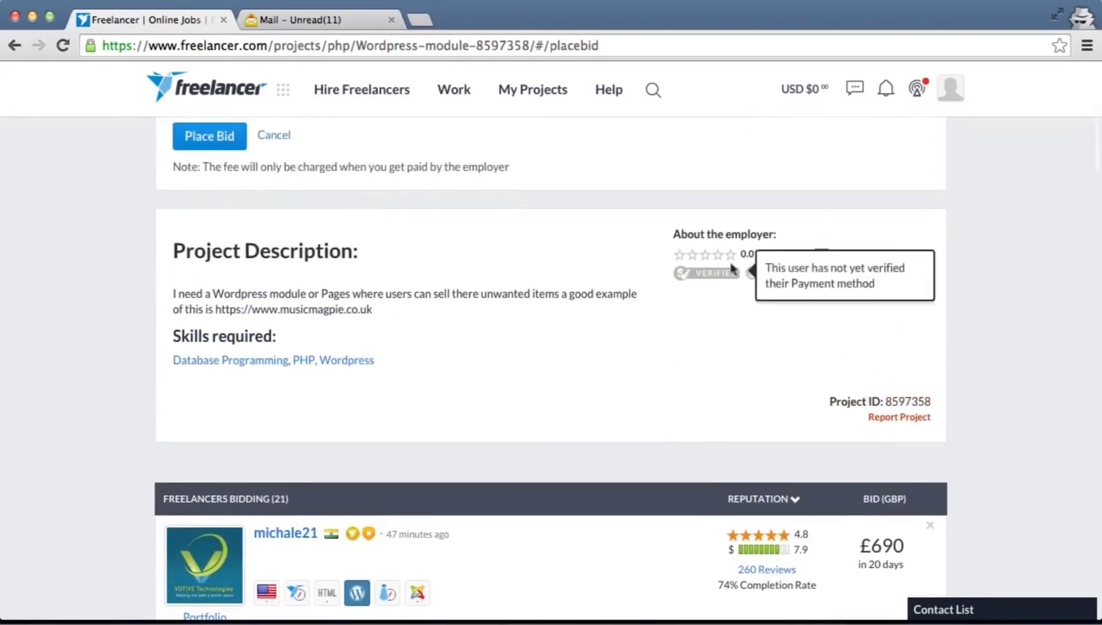
mouse_move(706, 253)
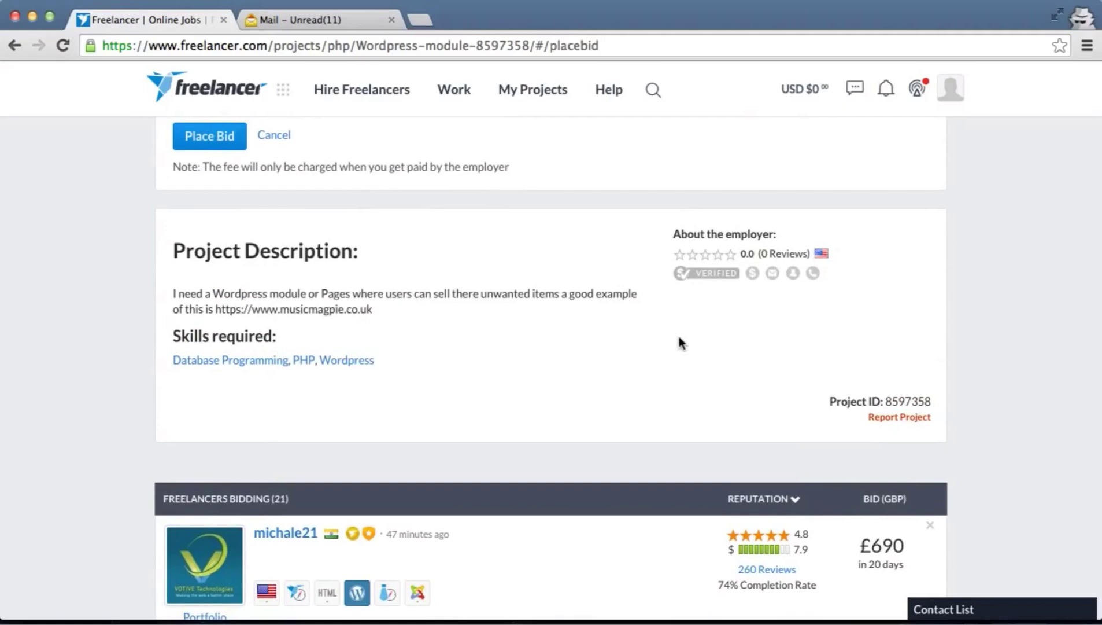
scroll(679, 339, "up", 3)
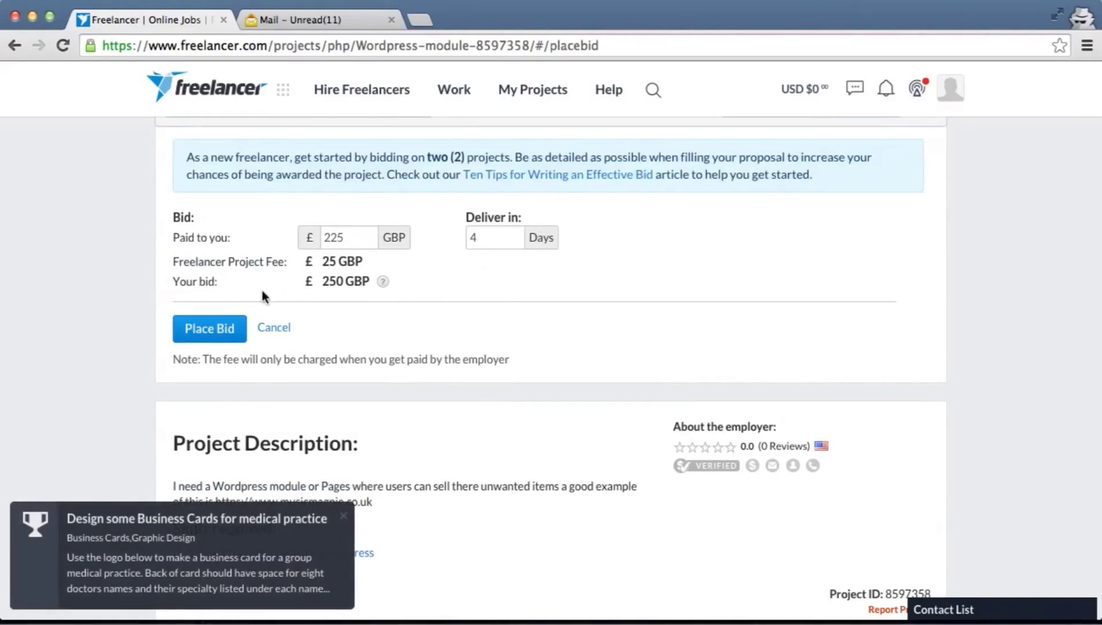
Submit the £250, 4-day bid and start writing the proposal in its text area
left_click(204, 329)
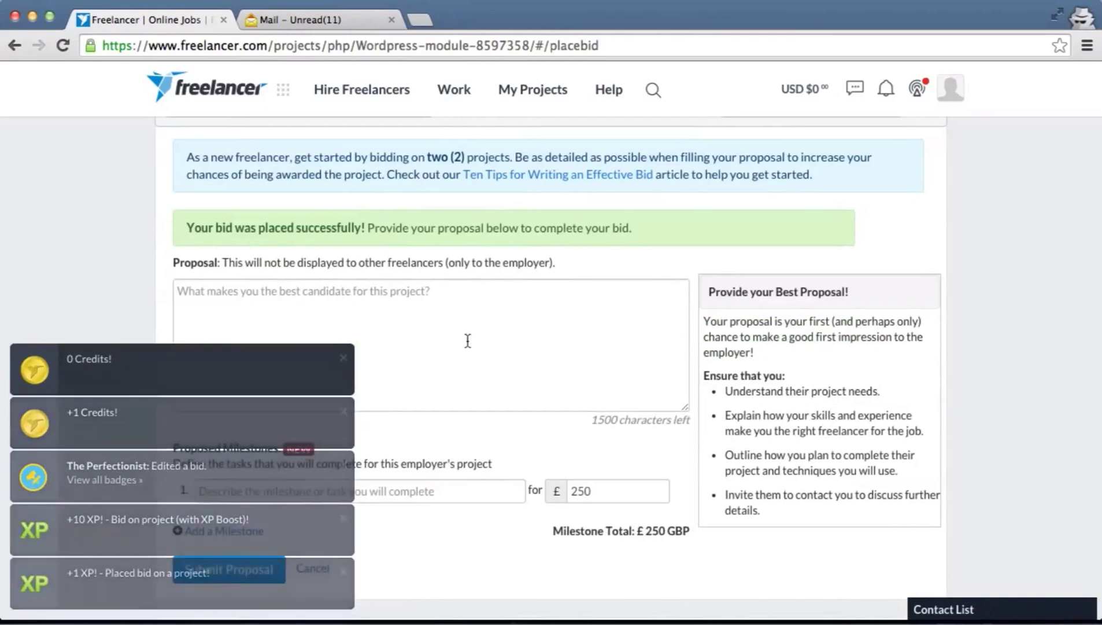
scroll(468, 341, "down", 1)
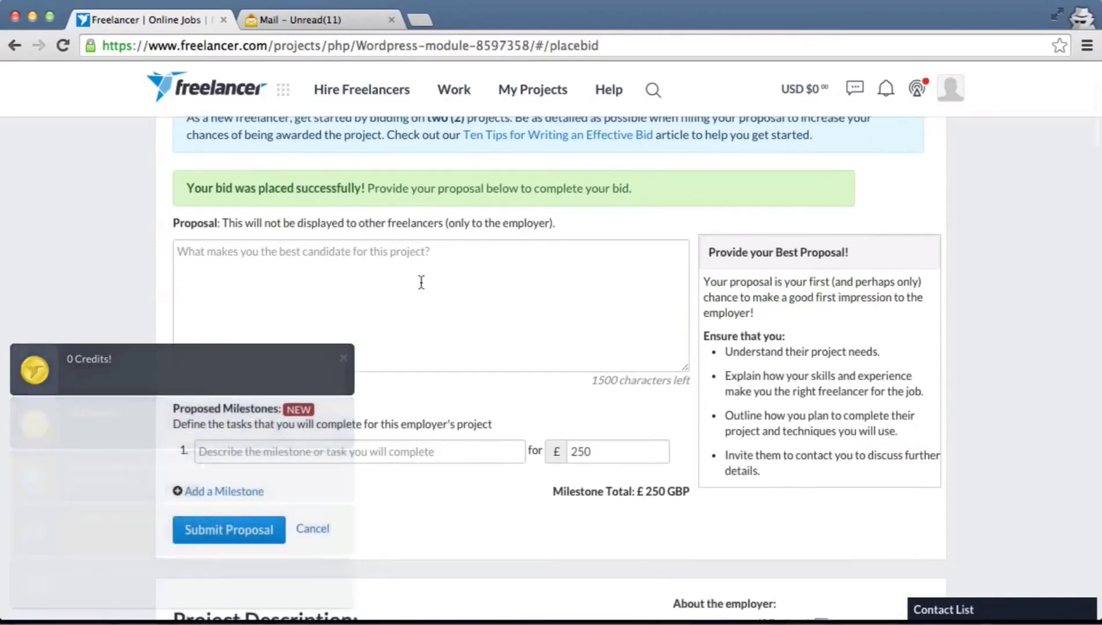
left_click(422, 283)
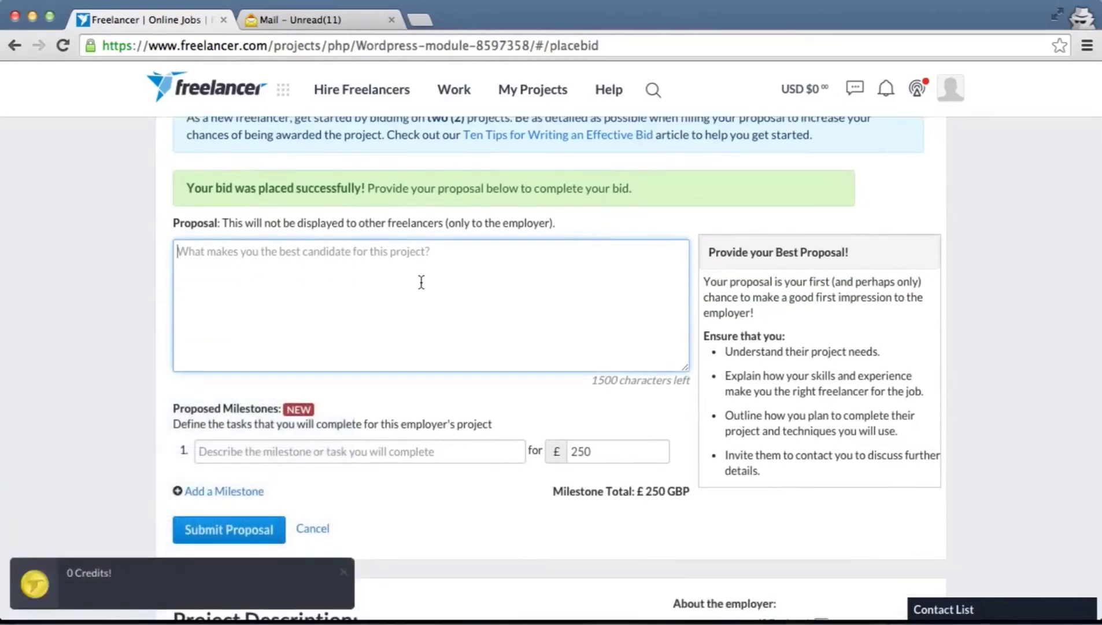
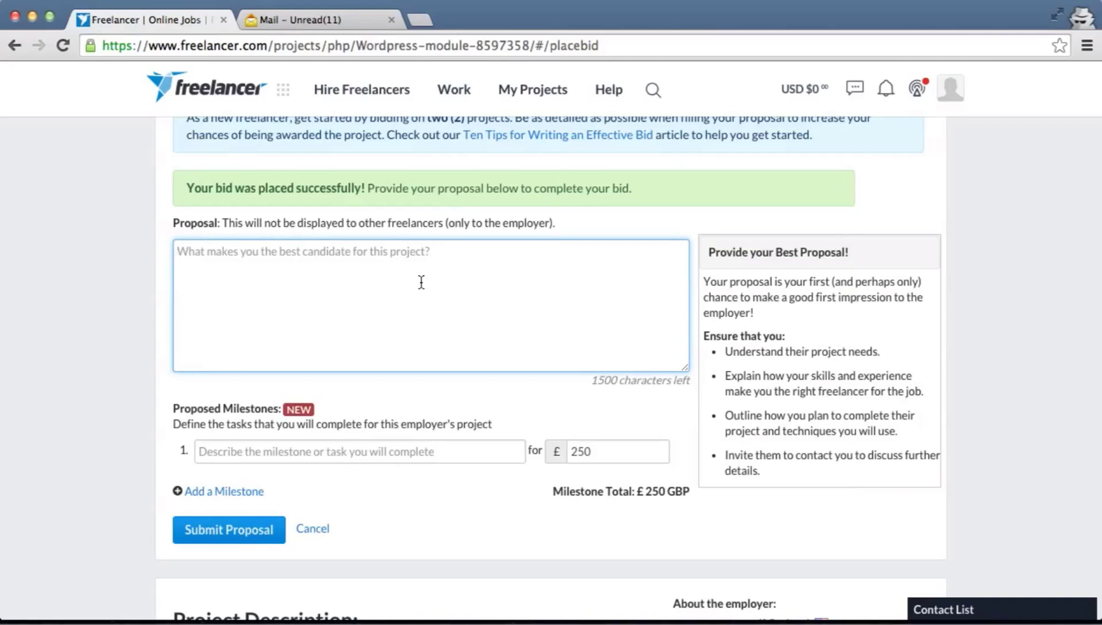
Open your own freelancer profile via the avatar and review its 0 reviews and Graphic Design skill
scroll(1035, 262, "up", 5)
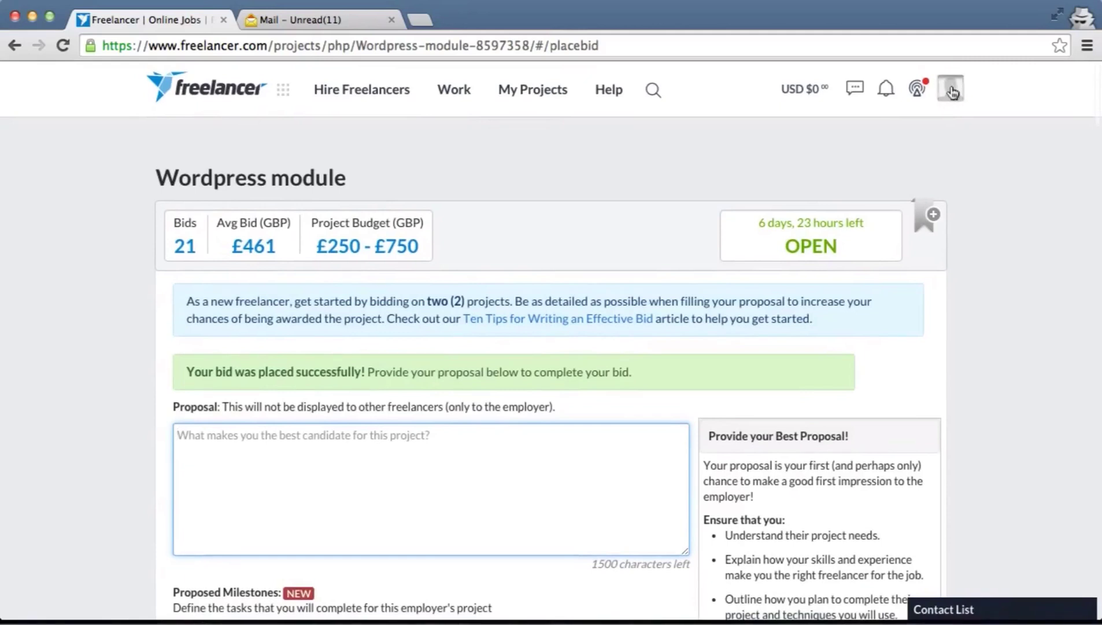
left_click(952, 87)
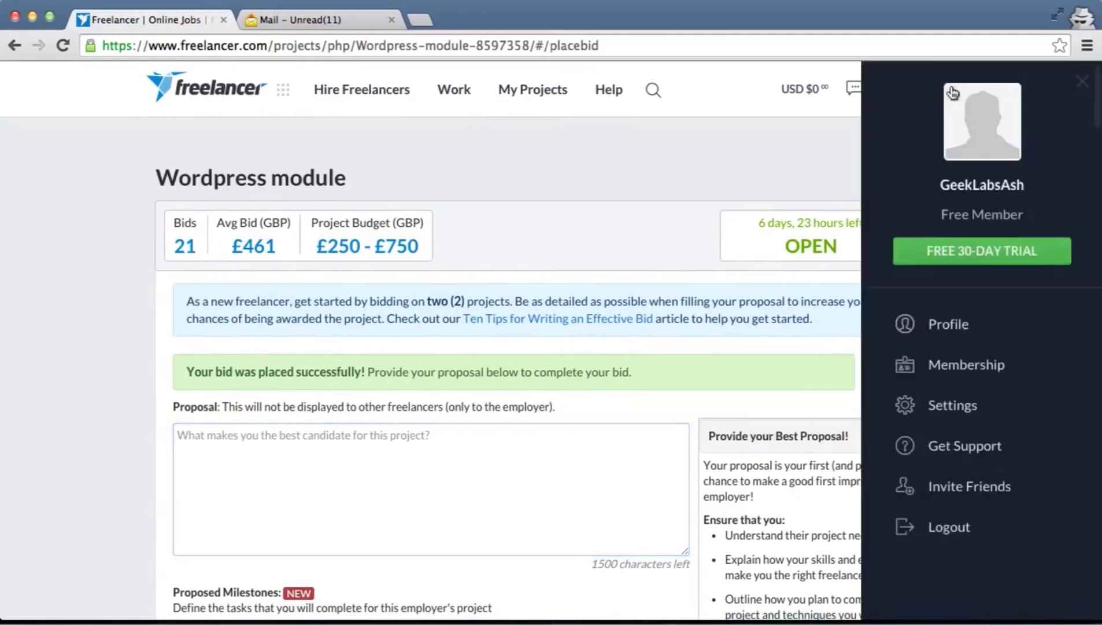
left_click(961, 338)
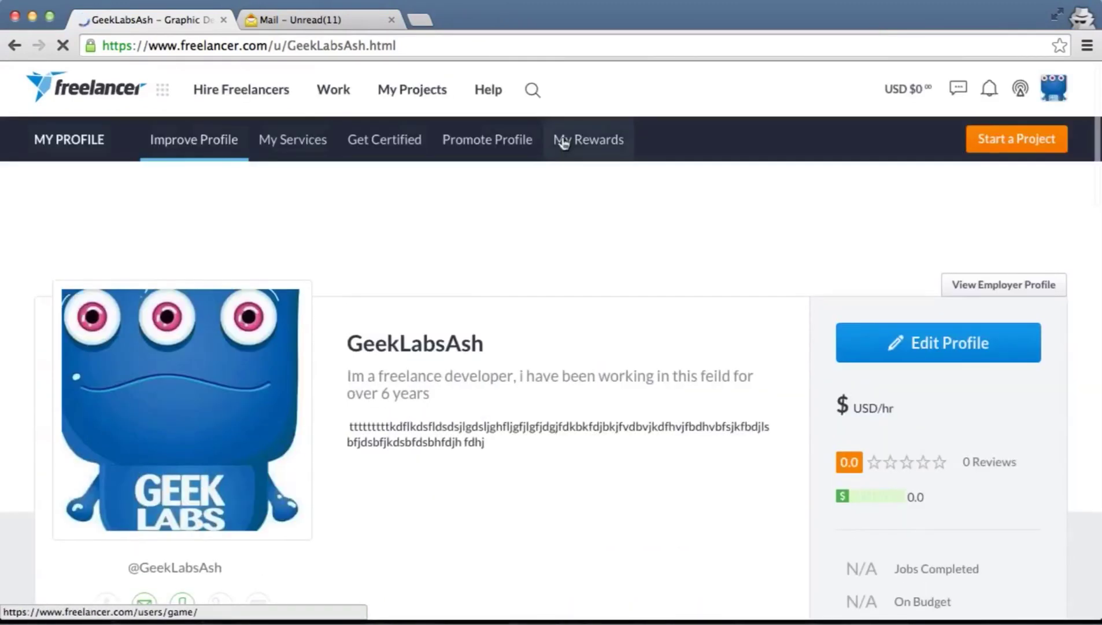
scroll(590, 145, "down", 5)
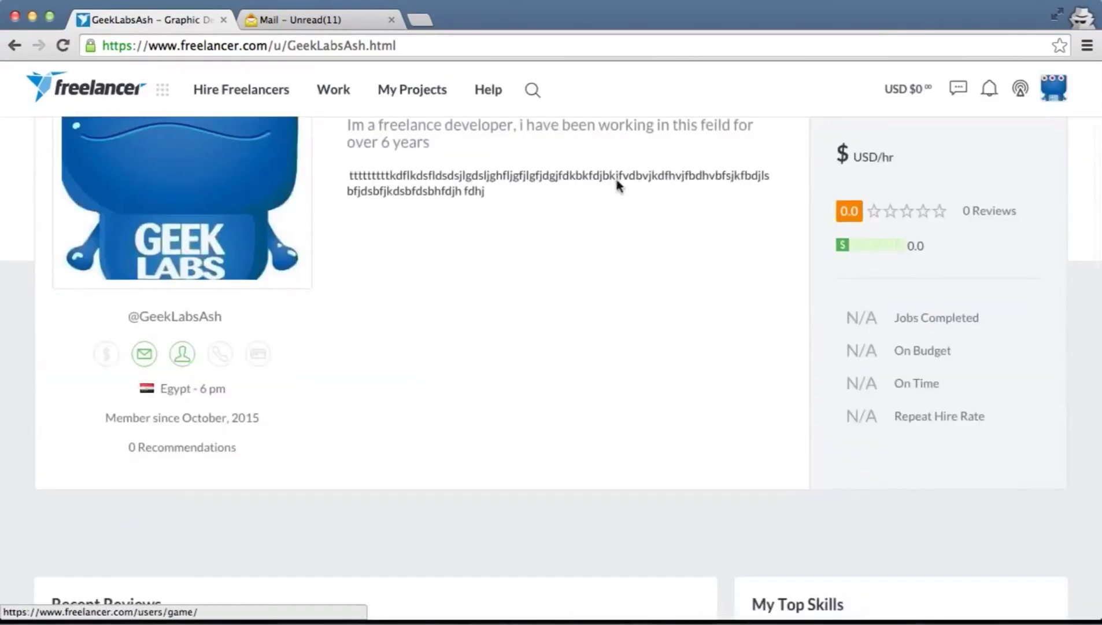
scroll(617, 184, "up", 2)
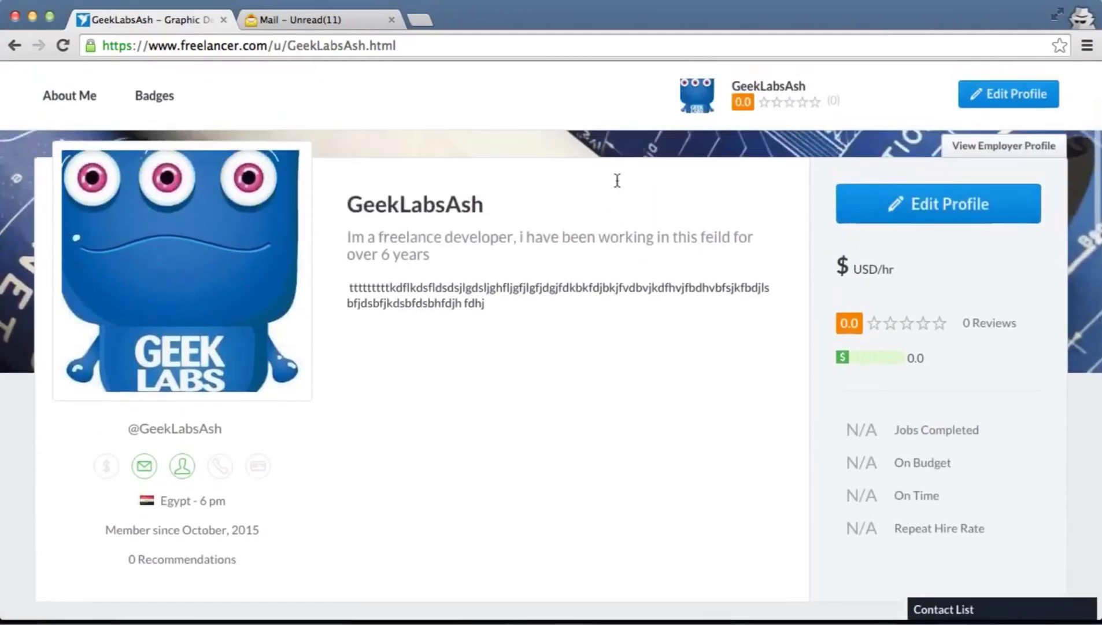
scroll(617, 180, "up", 1)
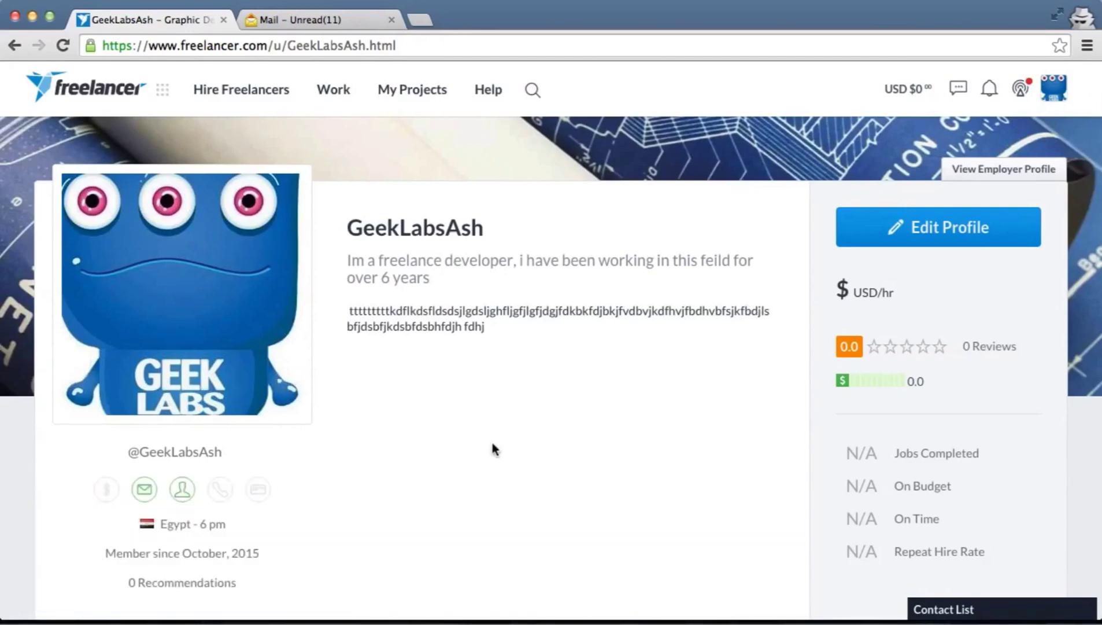
scroll(492, 444, "down", 1)
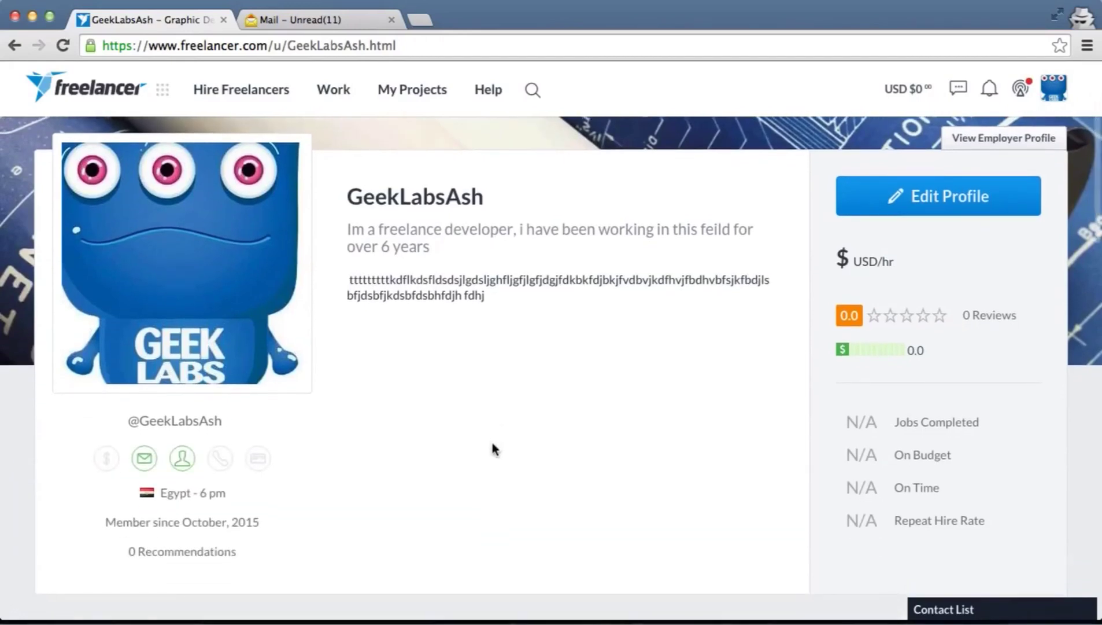
scroll(492, 443, "down", 5)
scroll(492, 444, "down", 15)
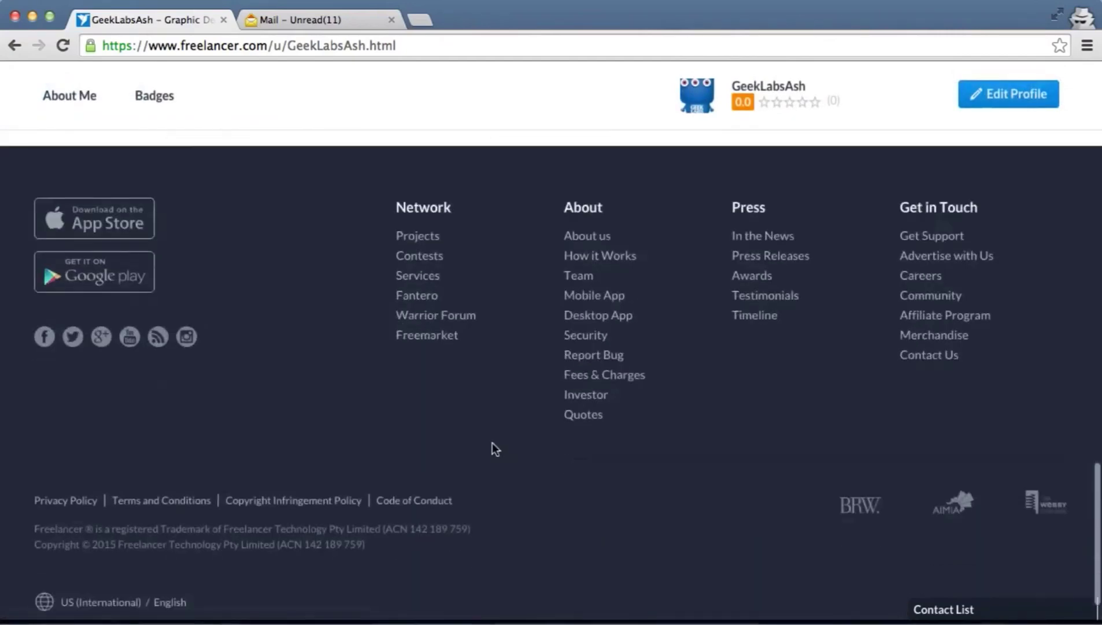
scroll(493, 442, "up", 20)
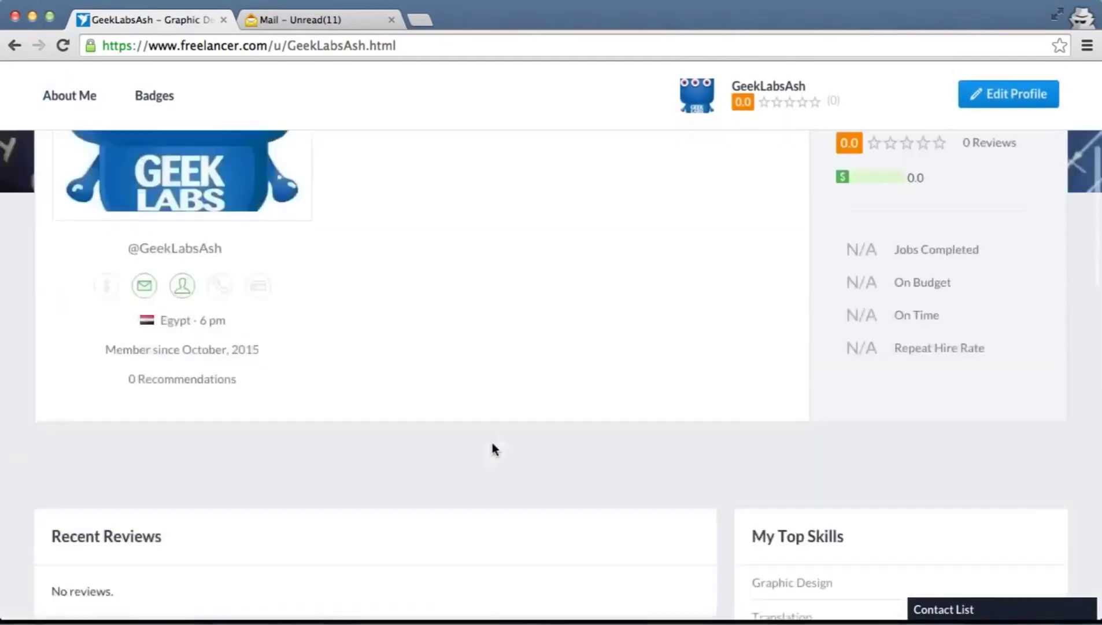
scroll(593, 457, "down", 3)
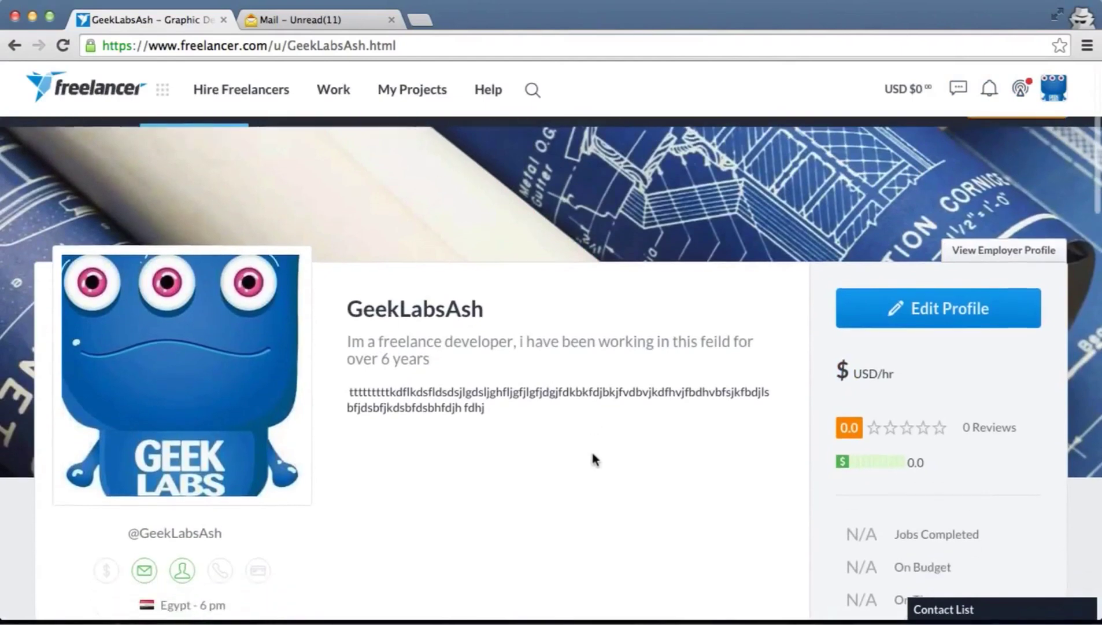
scroll(593, 458, "down", 1)
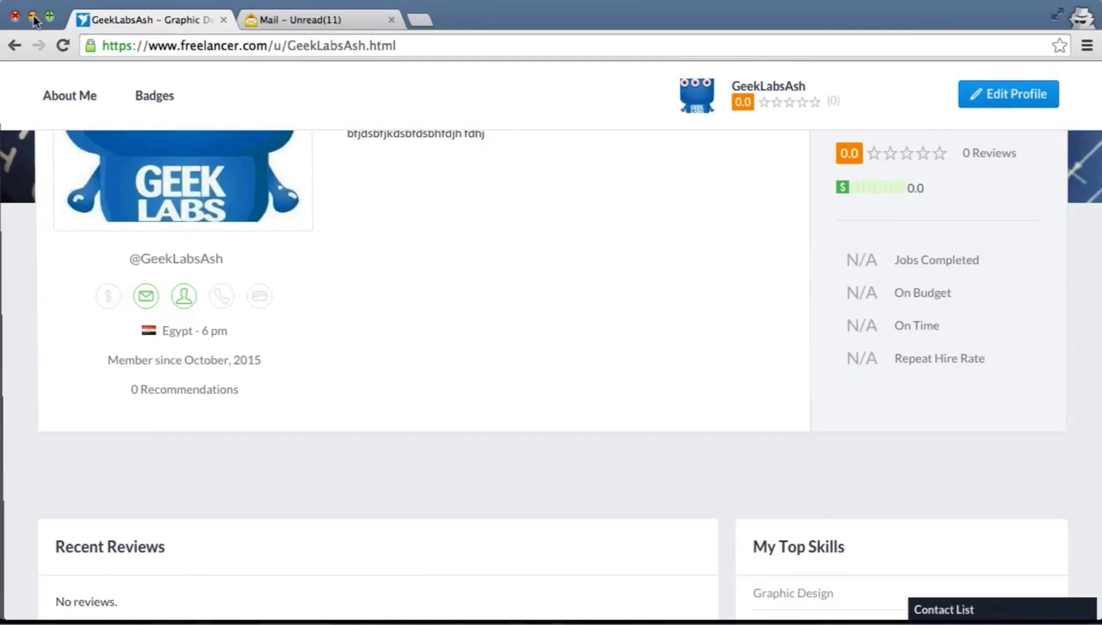
Minimize the Chrome and preview windows, then open the account menu on the agency dashboard
left_click(33, 15)
left_click(33, 13)
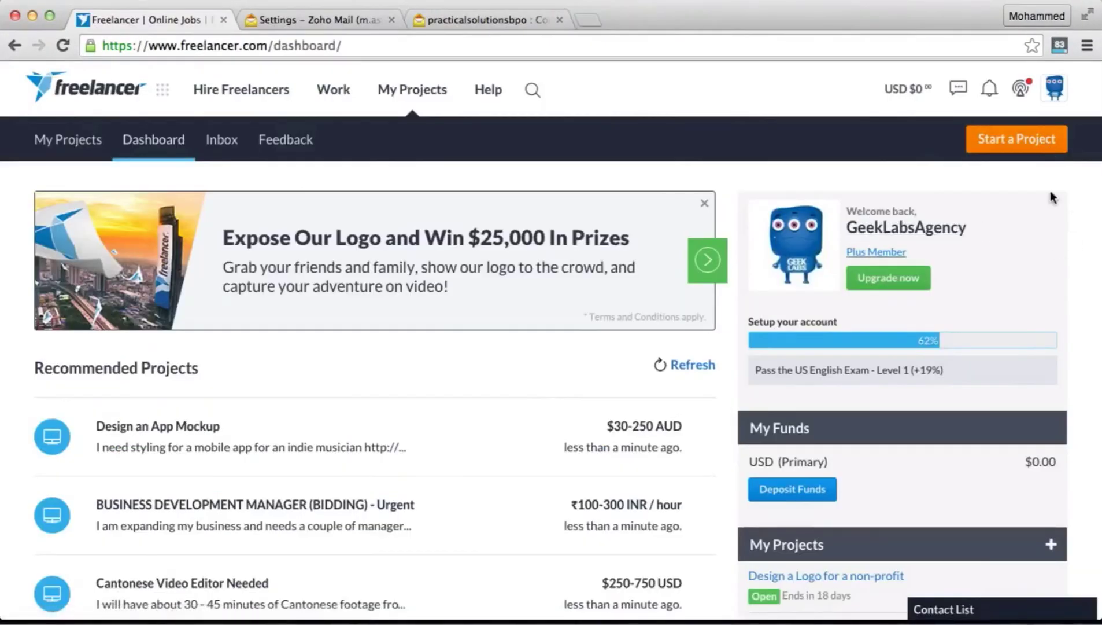
left_click(1056, 87)
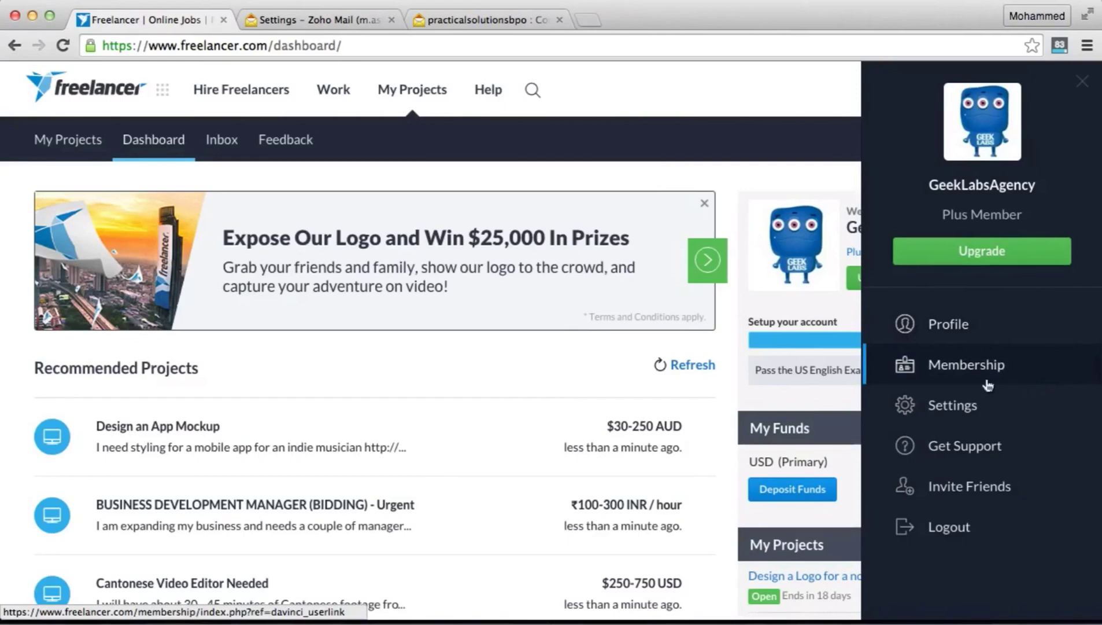
Open the agency's profile, scroll down to its four portfolio thumbnails, then return to the top
left_click(960, 325)
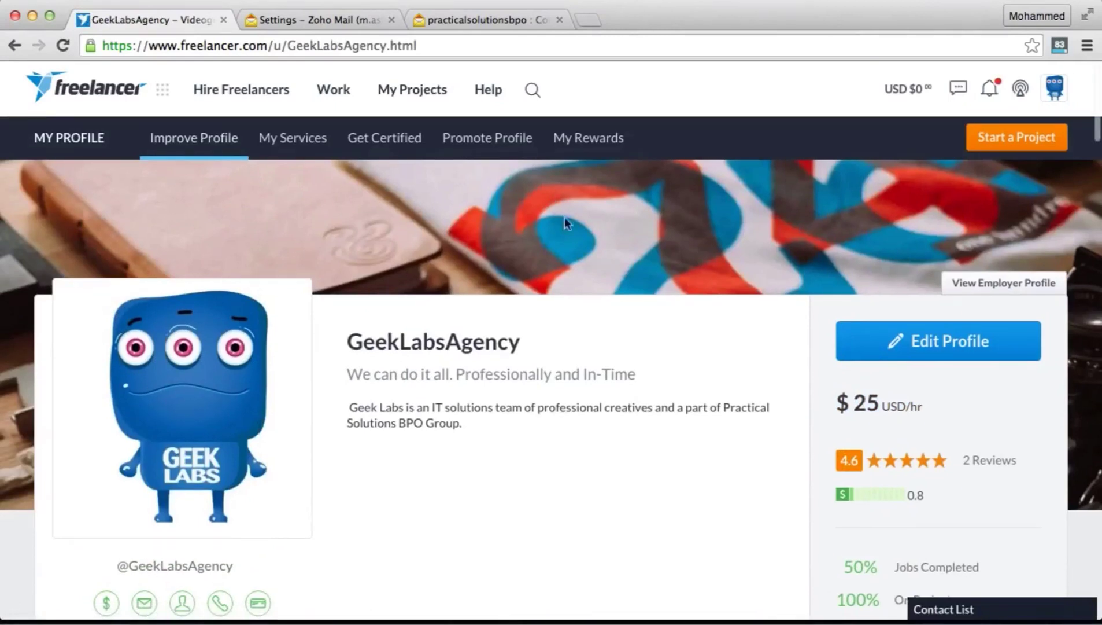
scroll(637, 212, "down", 3)
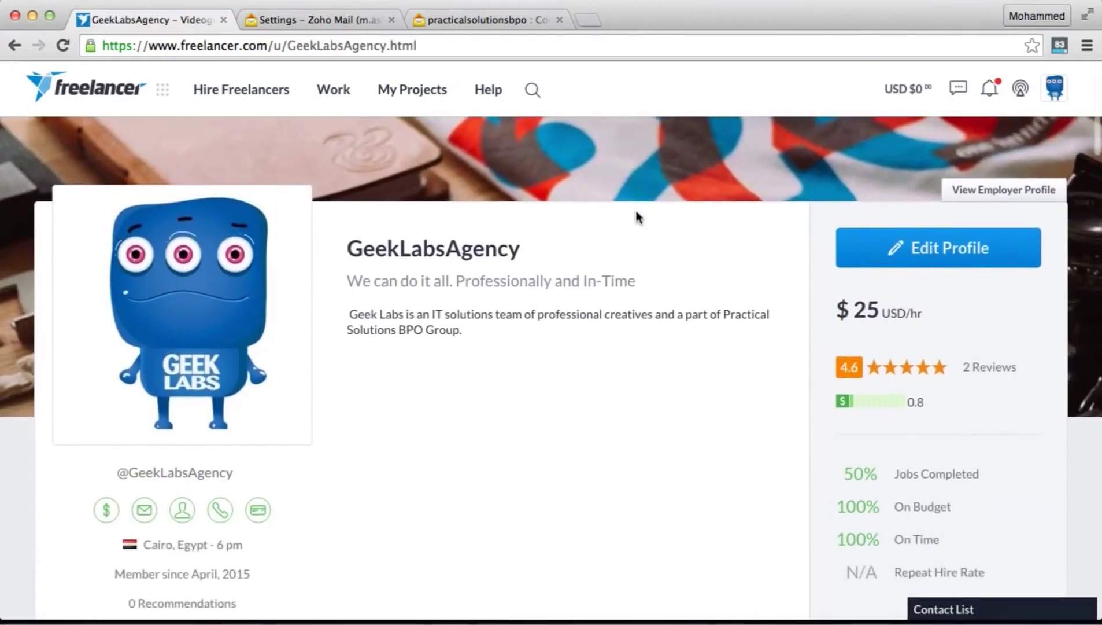
scroll(619, 277, "down", 2)
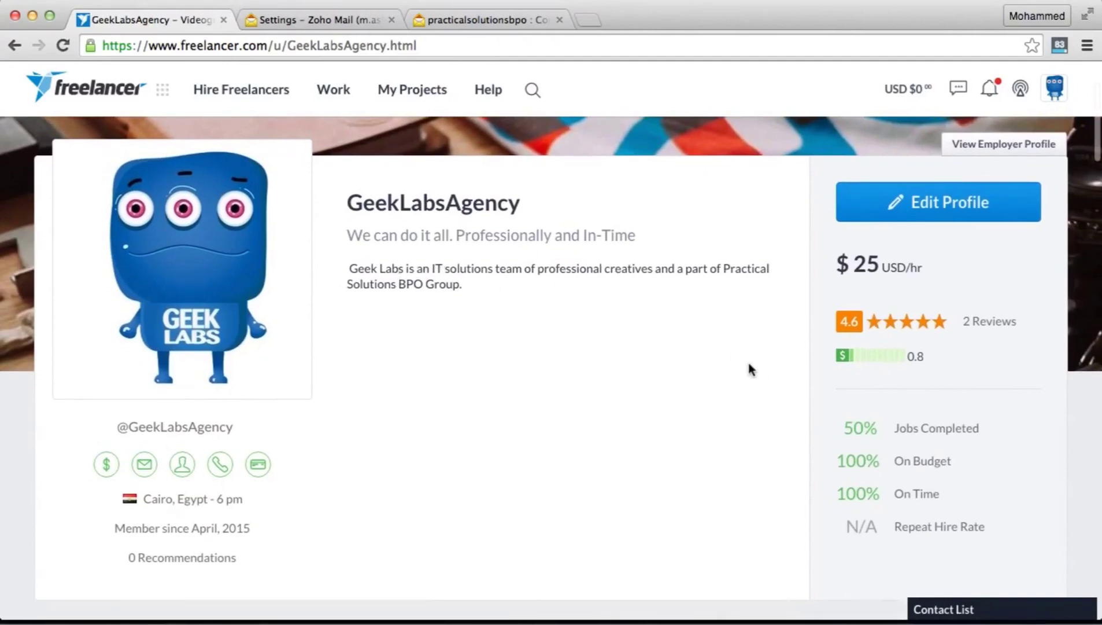
scroll(672, 337, "down", 1)
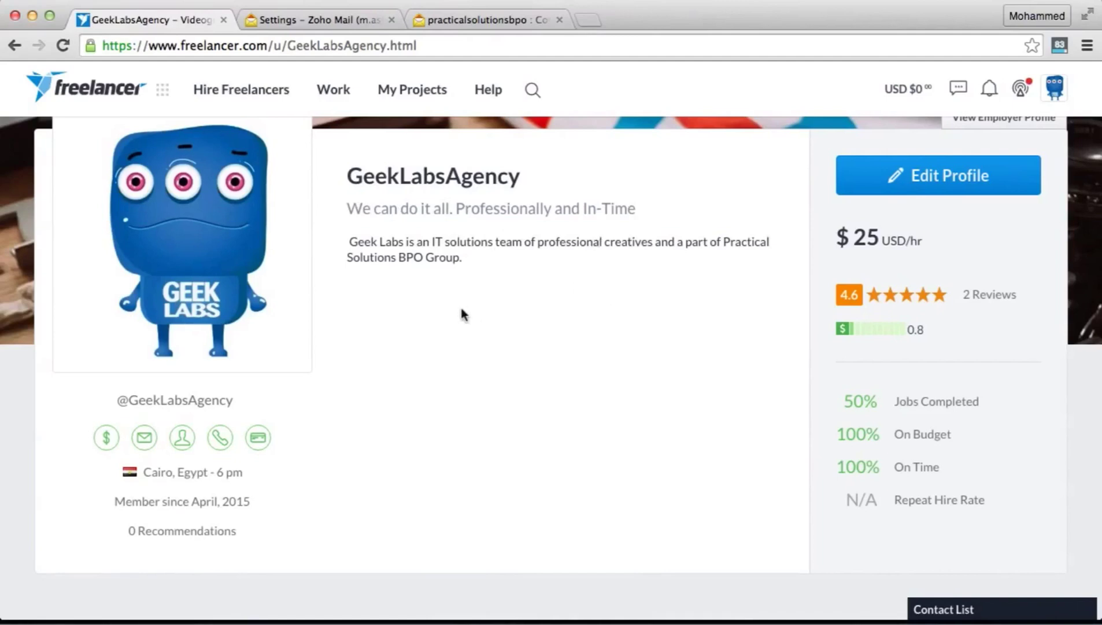
scroll(520, 253, "down", 1)
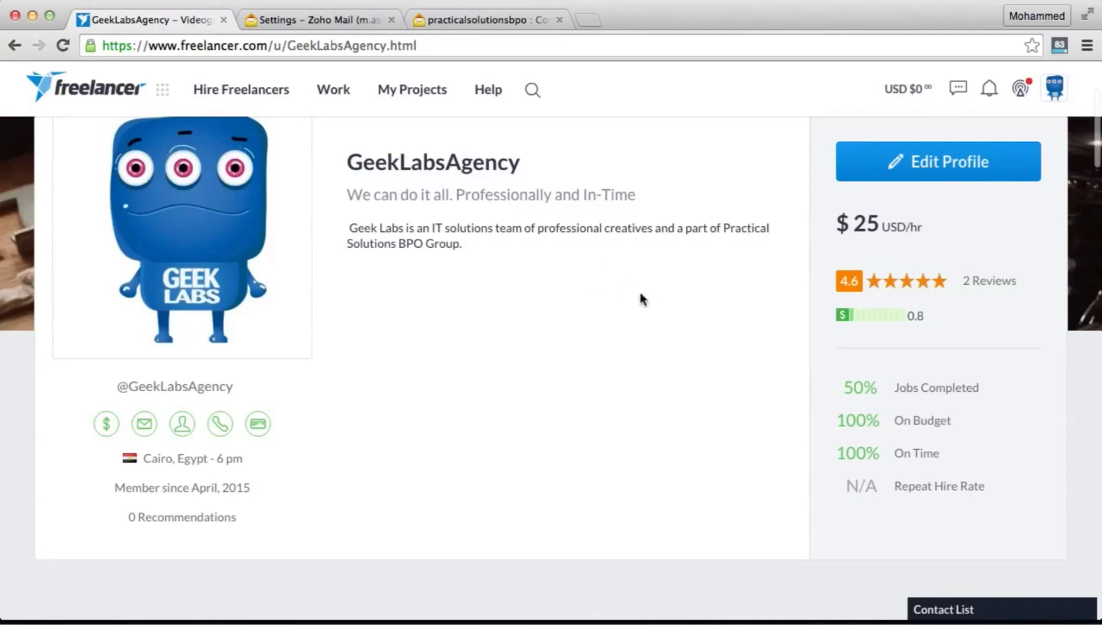
scroll(550, 310, "down", 4)
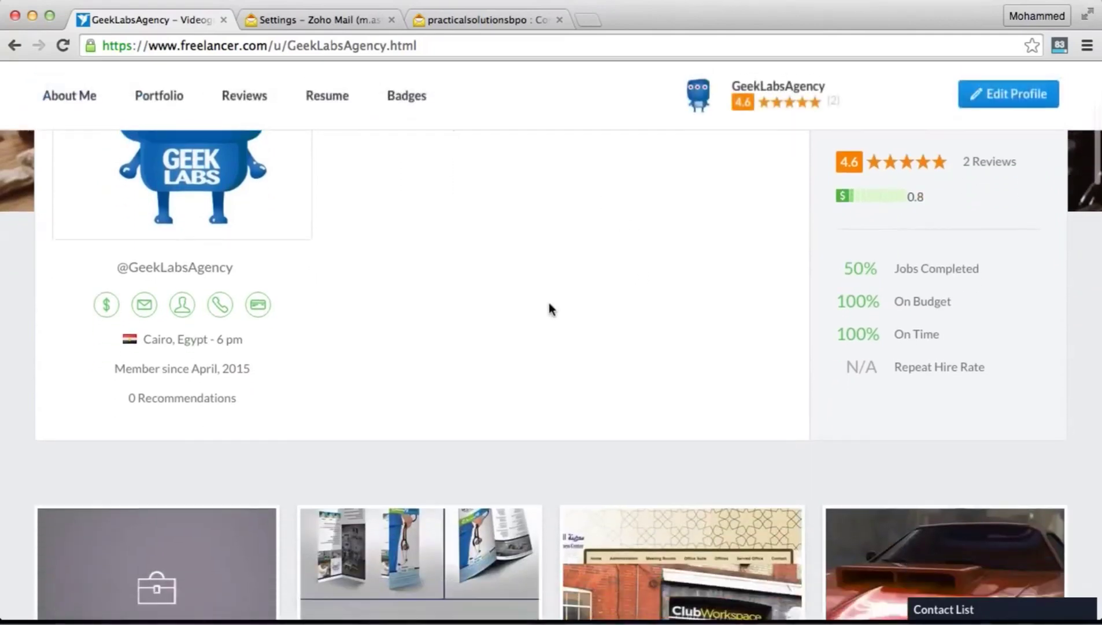
scroll(549, 302, "down", 3)
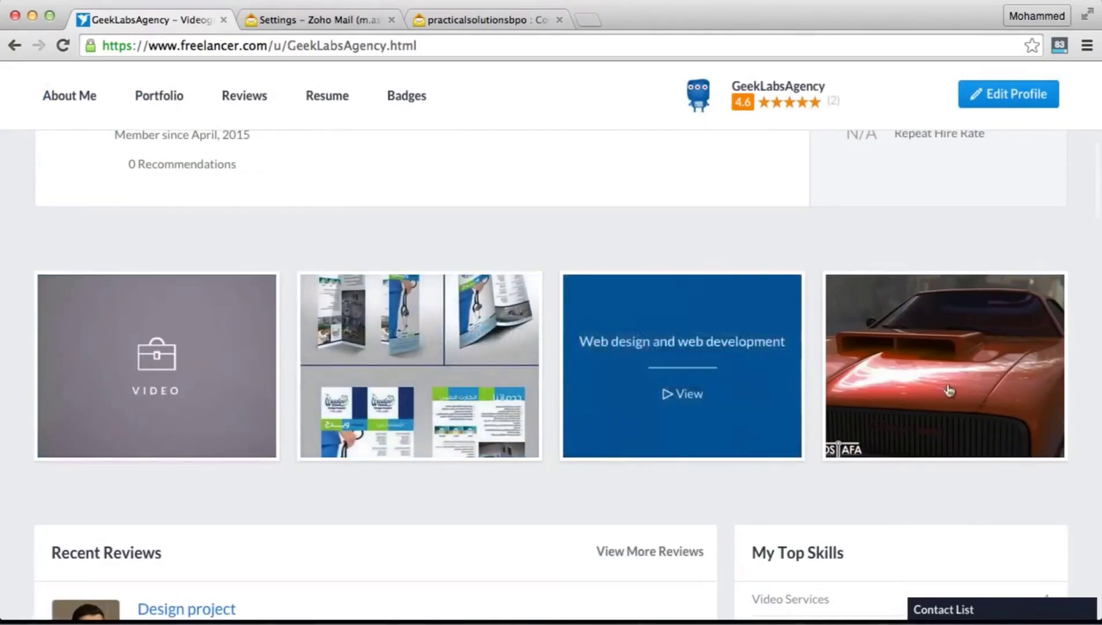
mouse_move(967, 391)
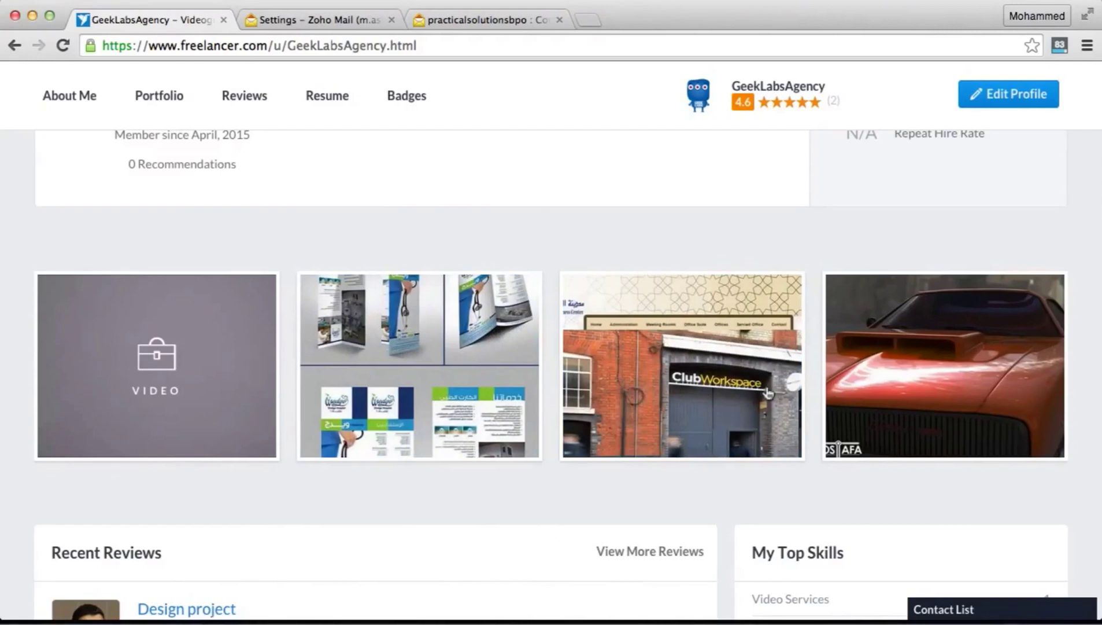
scroll(766, 391, "up", 2)
scroll(766, 391, "up", 2)
scroll(766, 386, "down", 3)
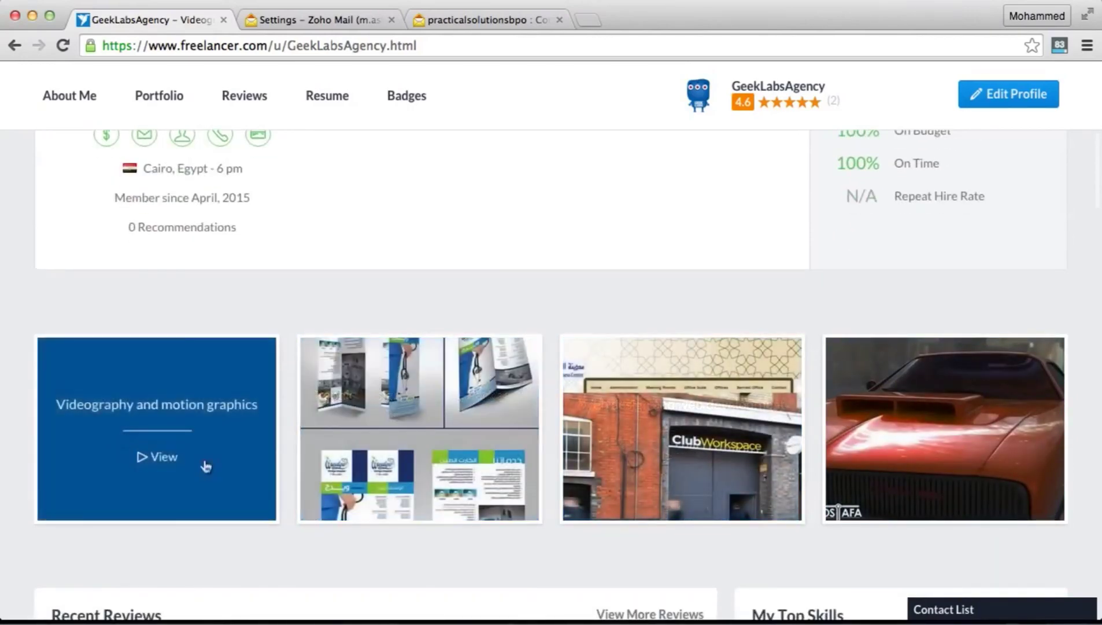
scroll(660, 330, "up", 6)
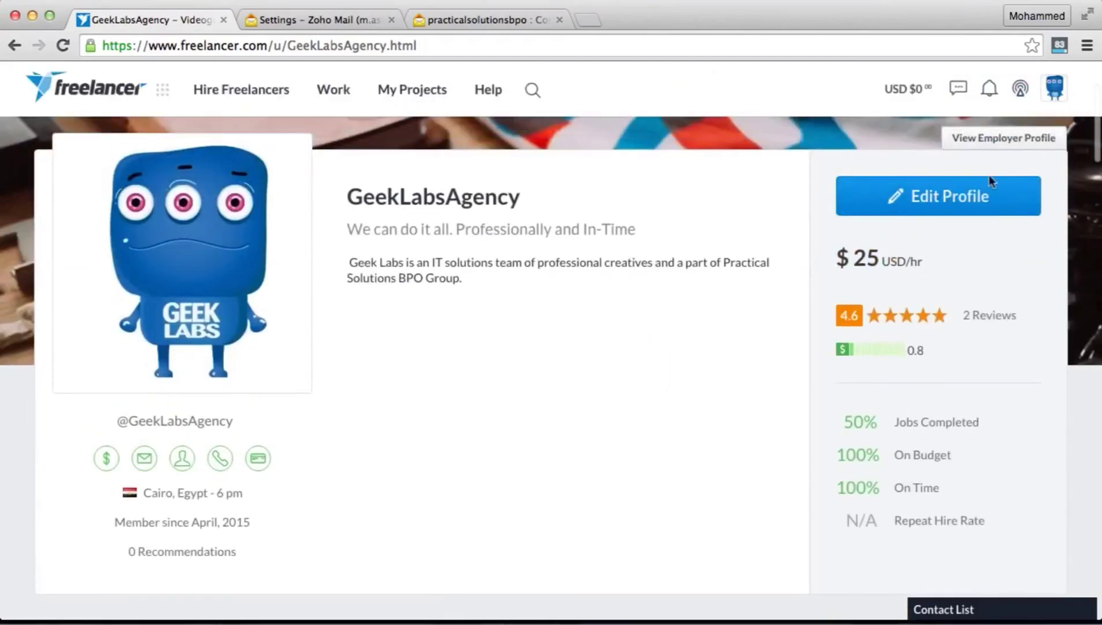
Switch the agency profile to edit mode and scroll to the Edit Portfolio button
left_click(956, 205)
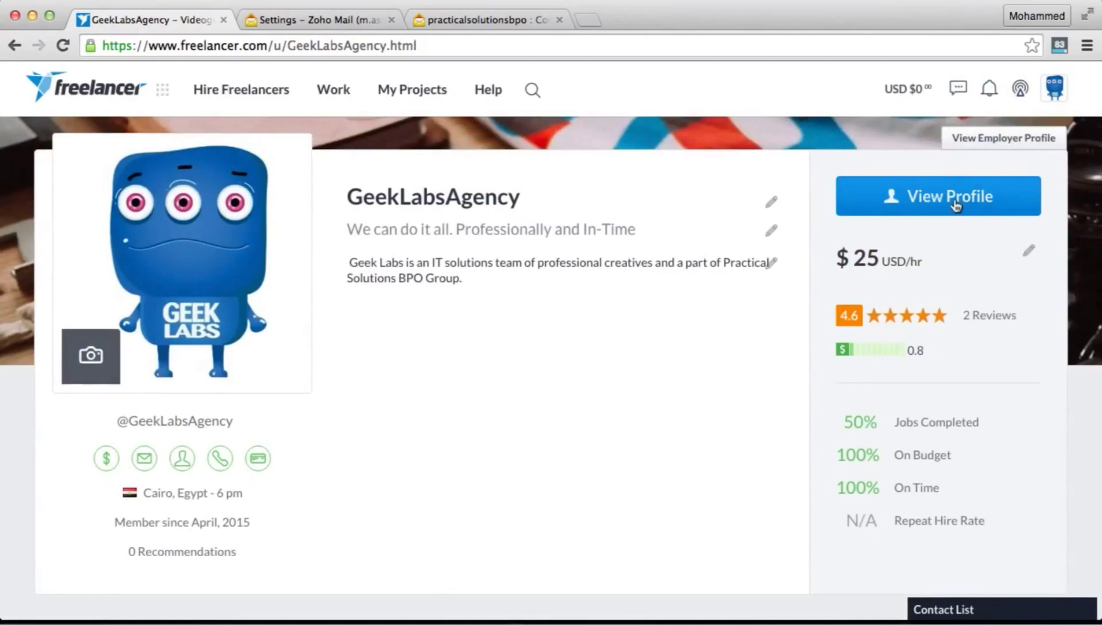
scroll(546, 435, "down", 4)
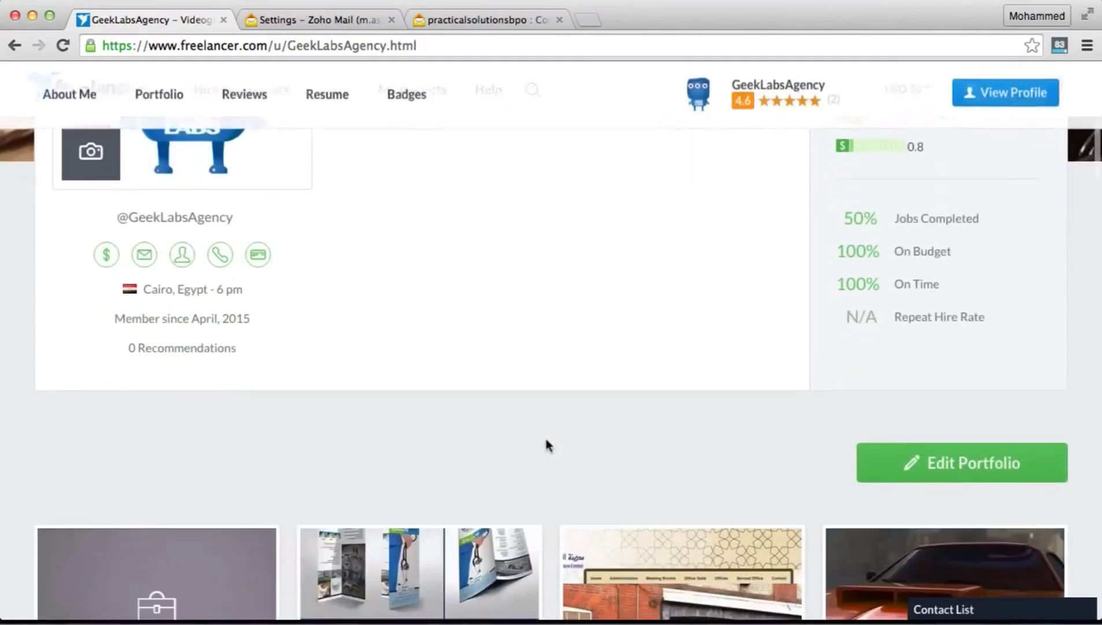
scroll(546, 441, "down", 2)
scroll(546, 441, "up", 5)
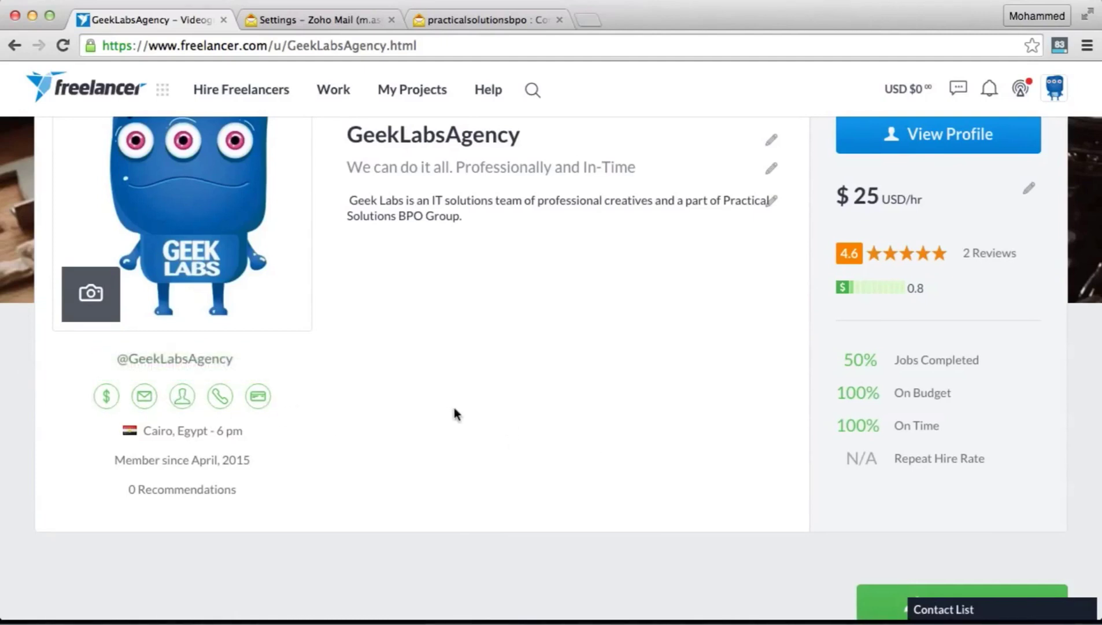
scroll(455, 407, "down", 5)
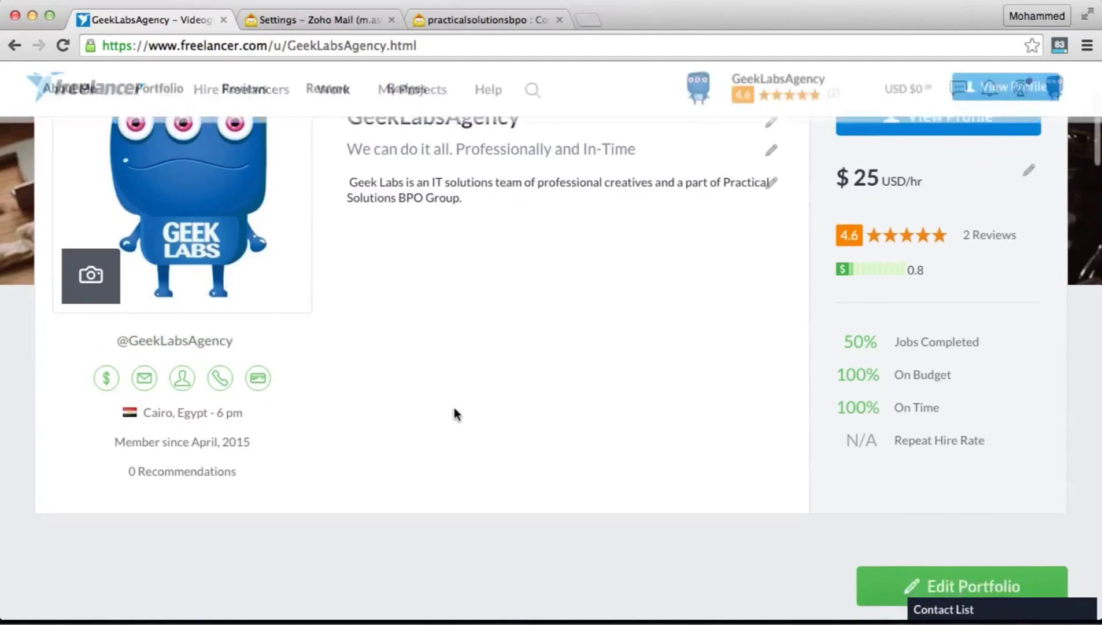
scroll(456, 414, "down", 1)
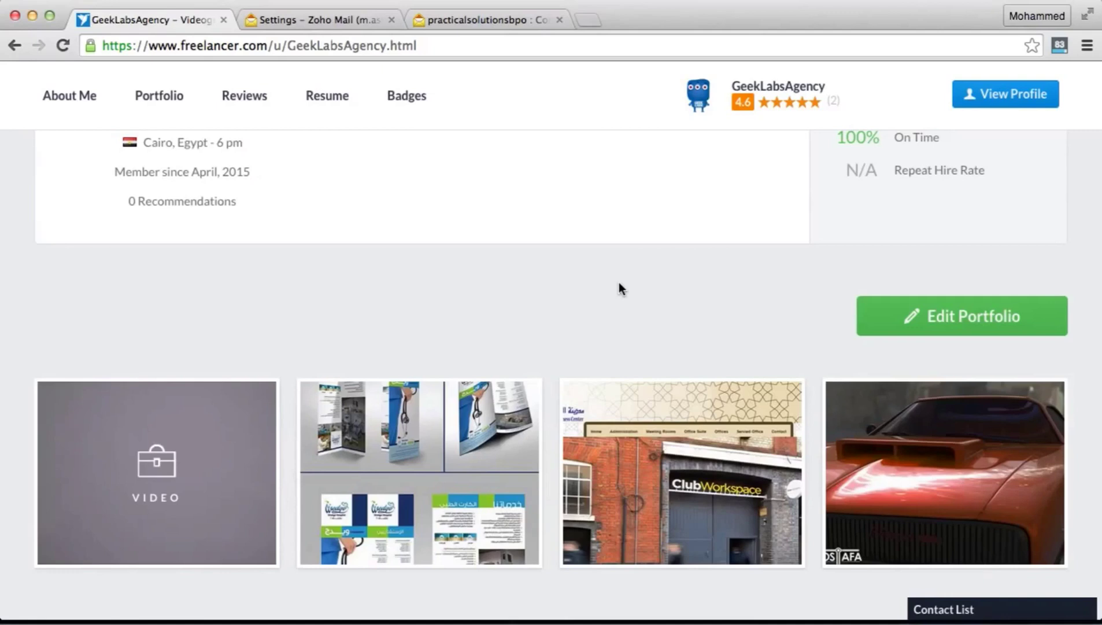
scroll(621, 288, "up", 3)
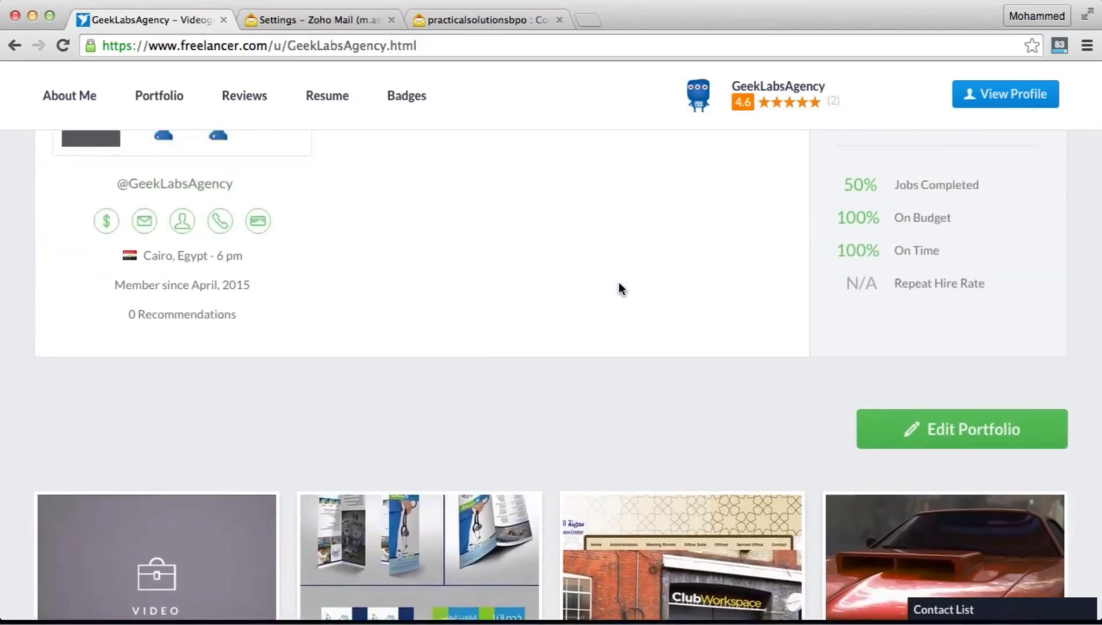